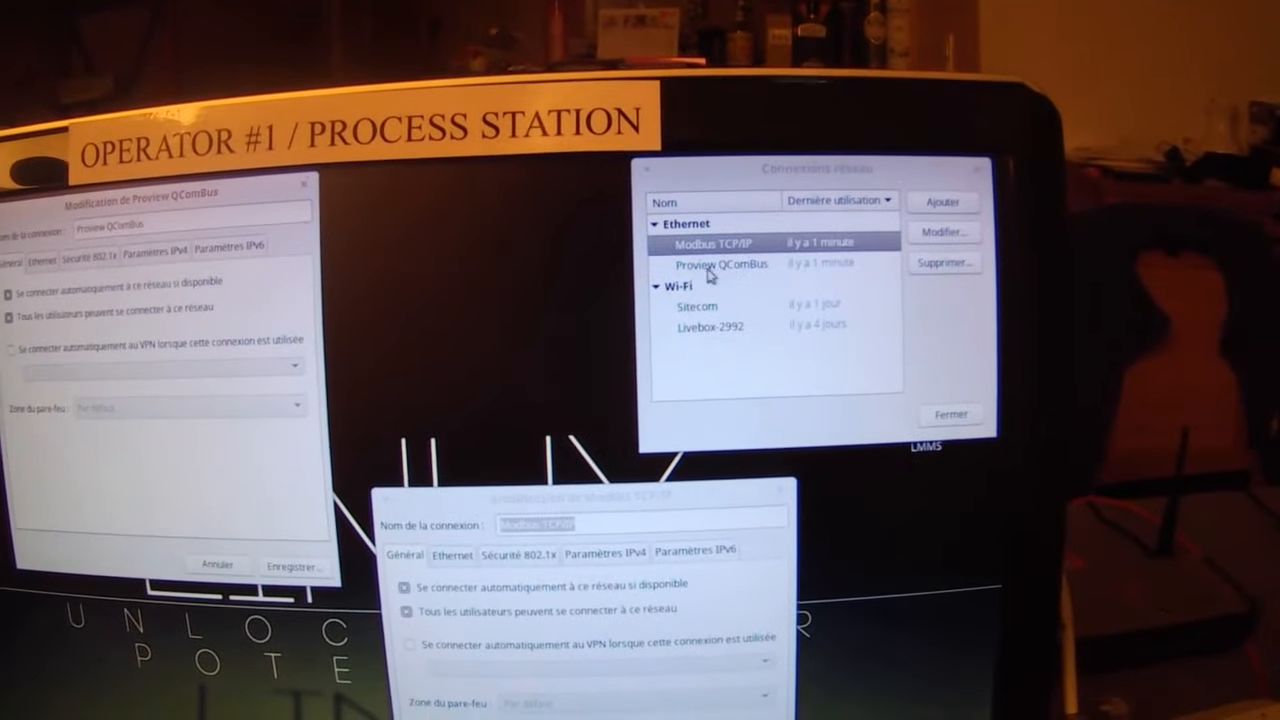
Review the Modbus TCP/IP and Proview QComBus Ethernet connections, including the 802.1X security and IPv4 settings of Proview QComBus.
left_click(686, 266)
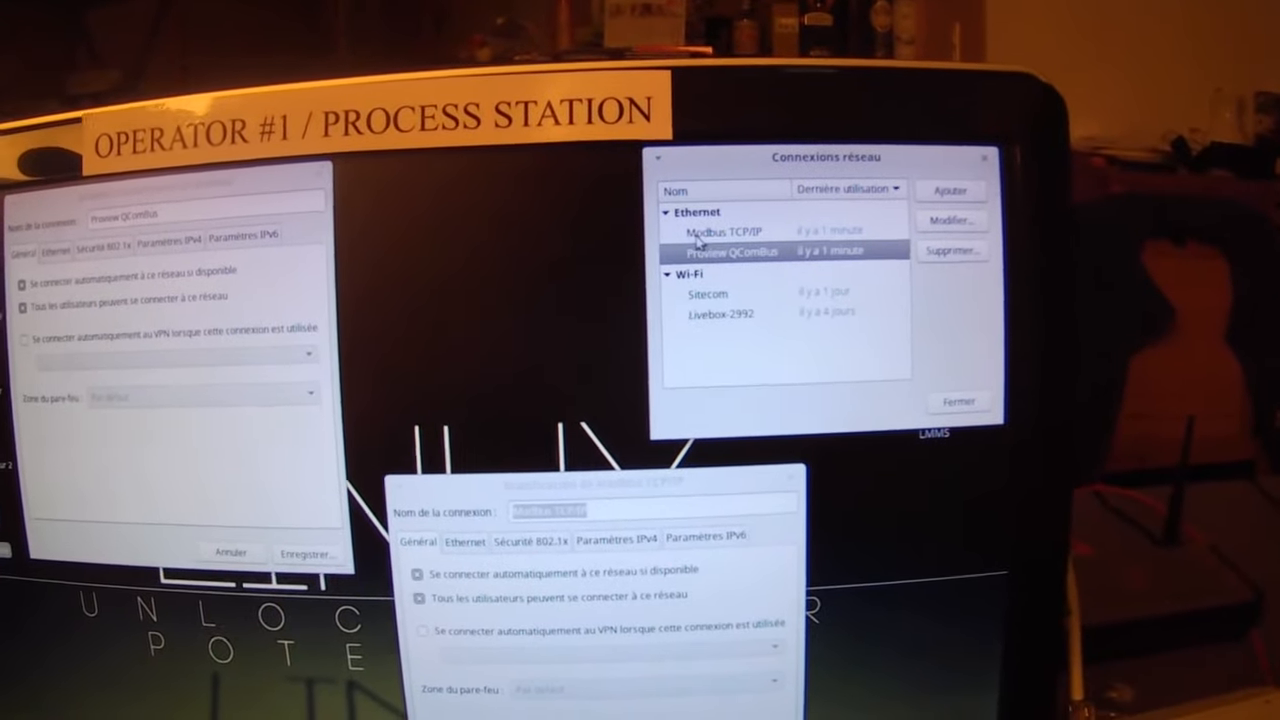
left_click(716, 225)
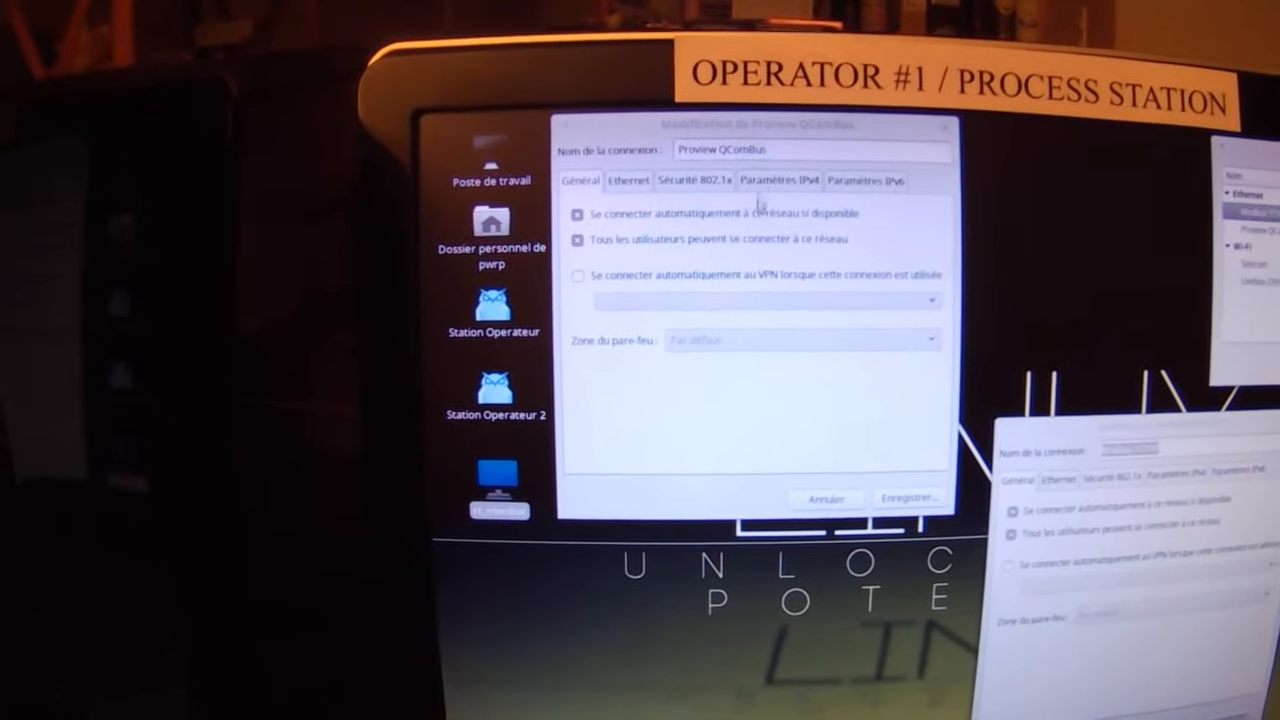
left_click(713, 177)
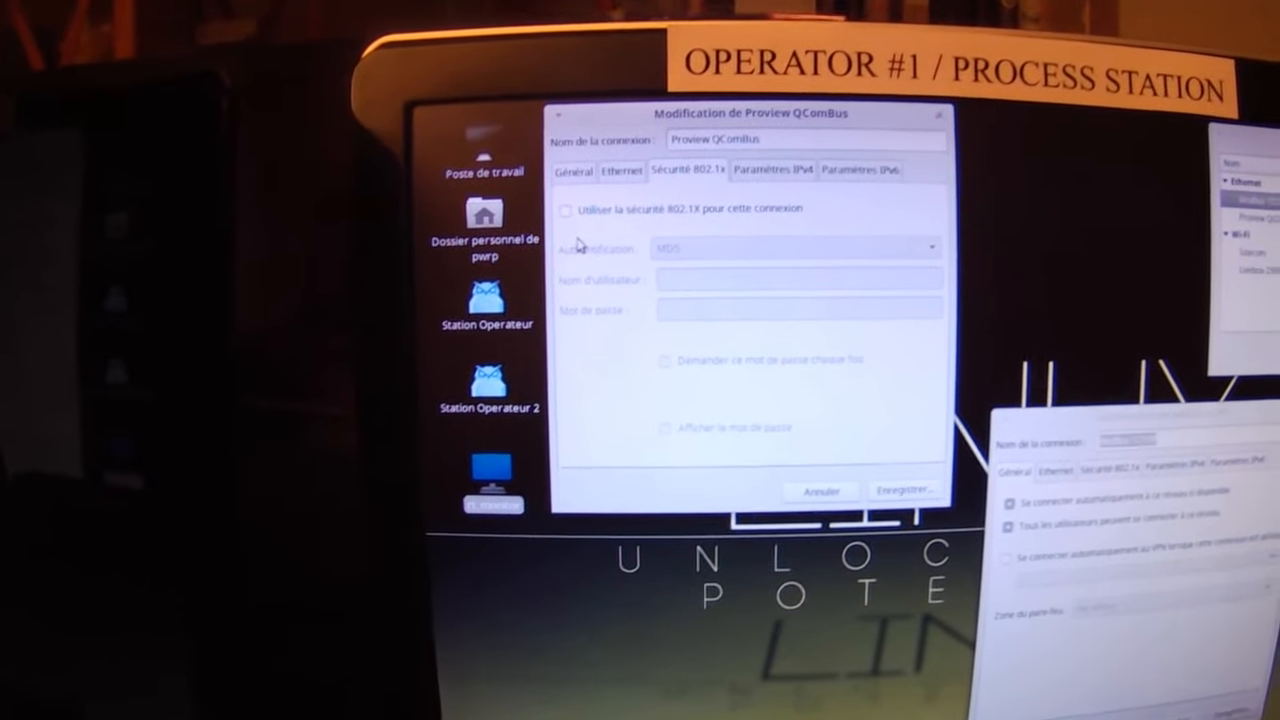
left_click(741, 192)
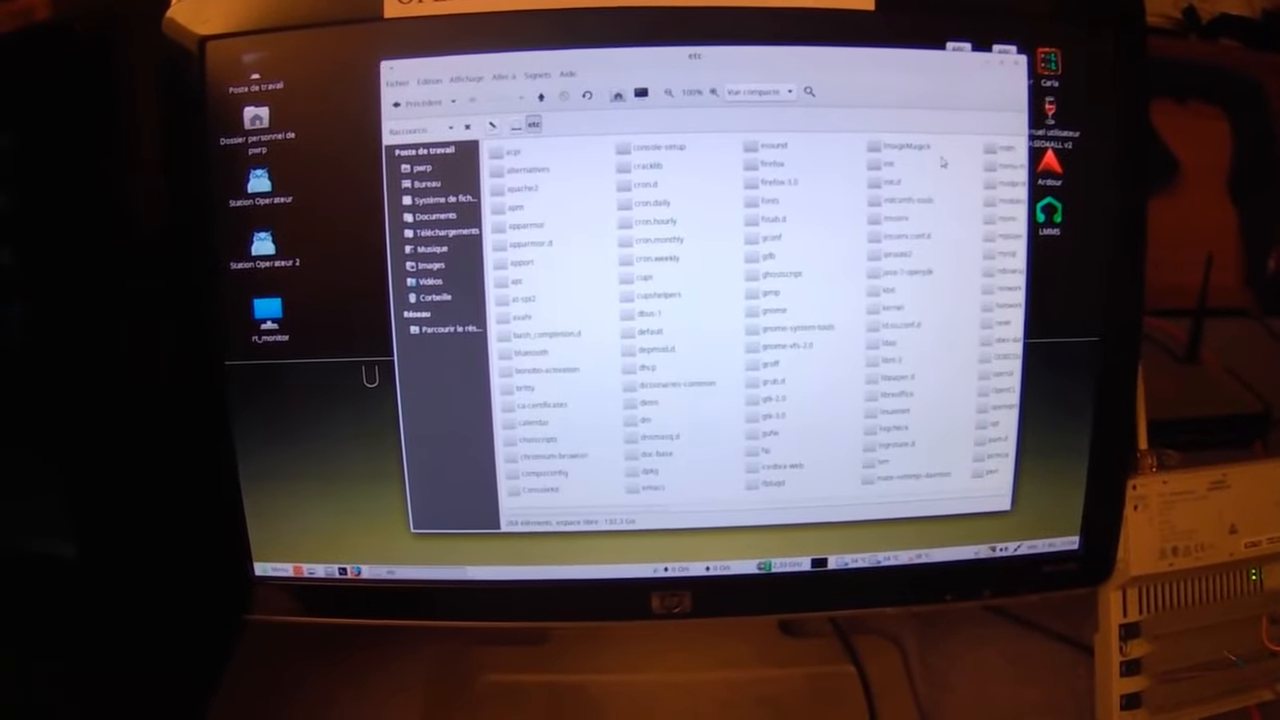
Read the hosts file in /etc in the text editor, close it, and open the file listed just above pwrp_profile.
scroll(876, 250, "down", 3)
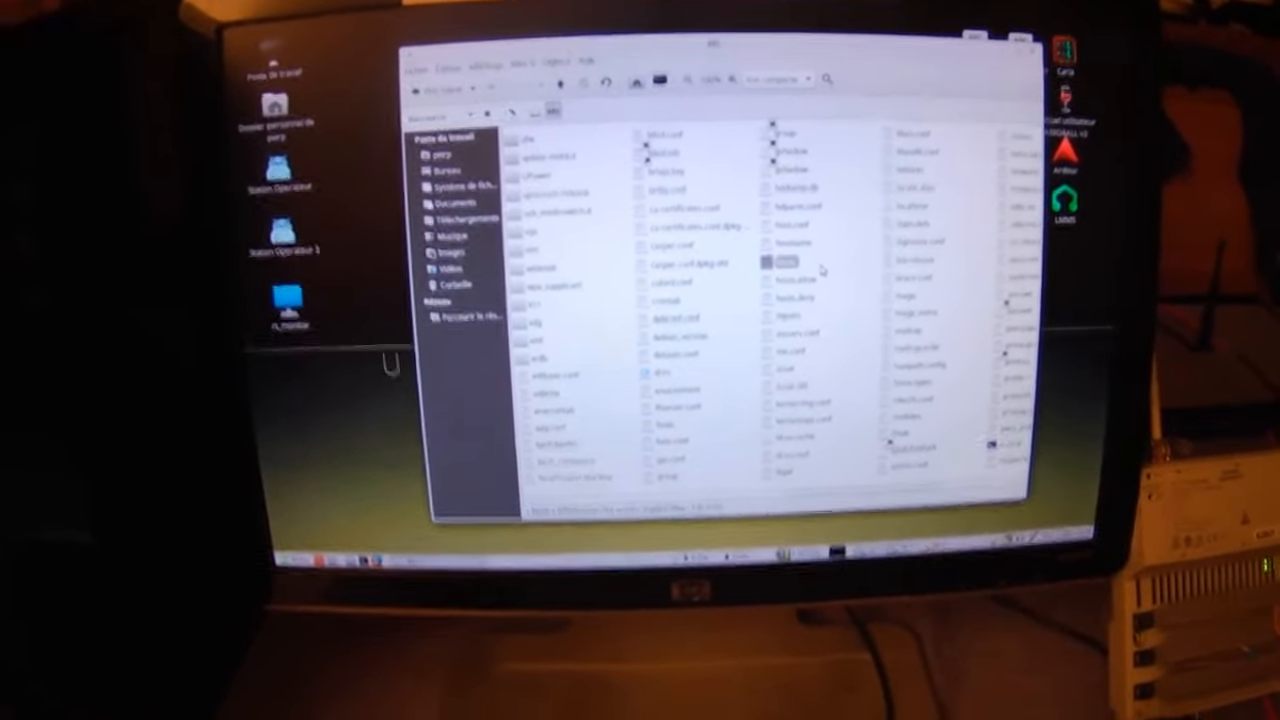
right_click(755, 268)
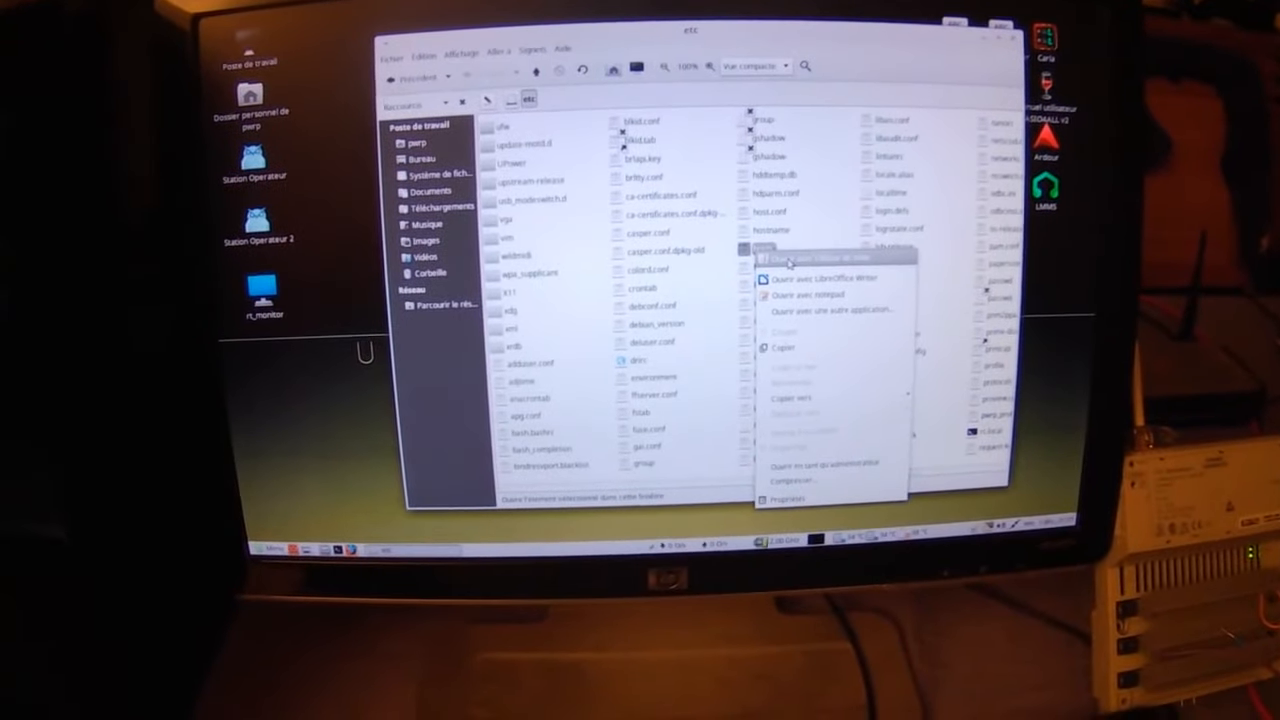
left_click(765, 261)
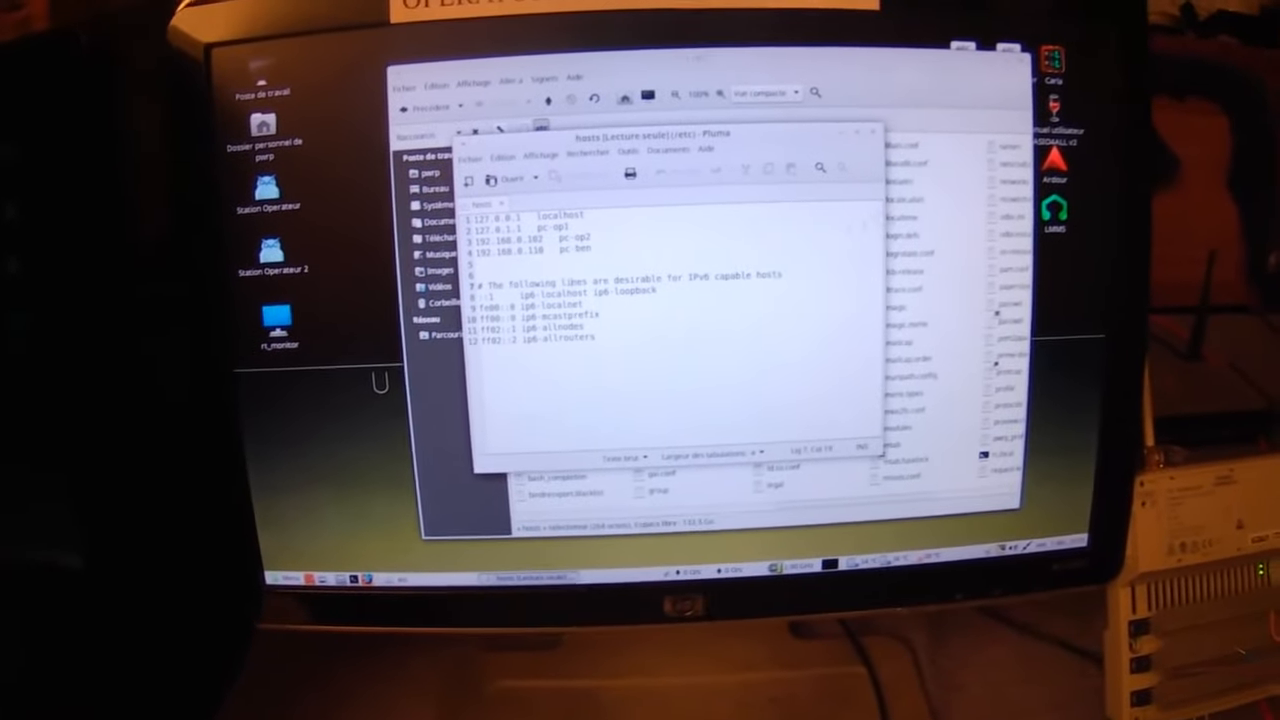
left_click(874, 135)
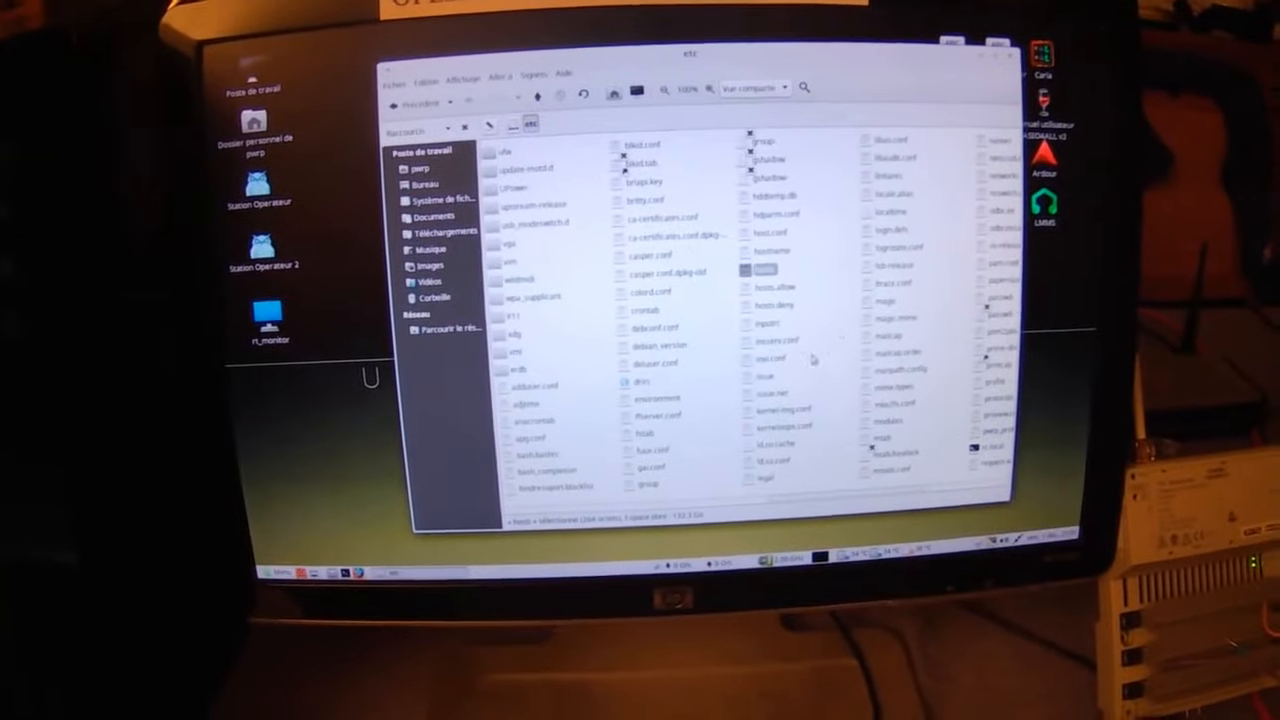
scroll(793, 327, "right", 1)
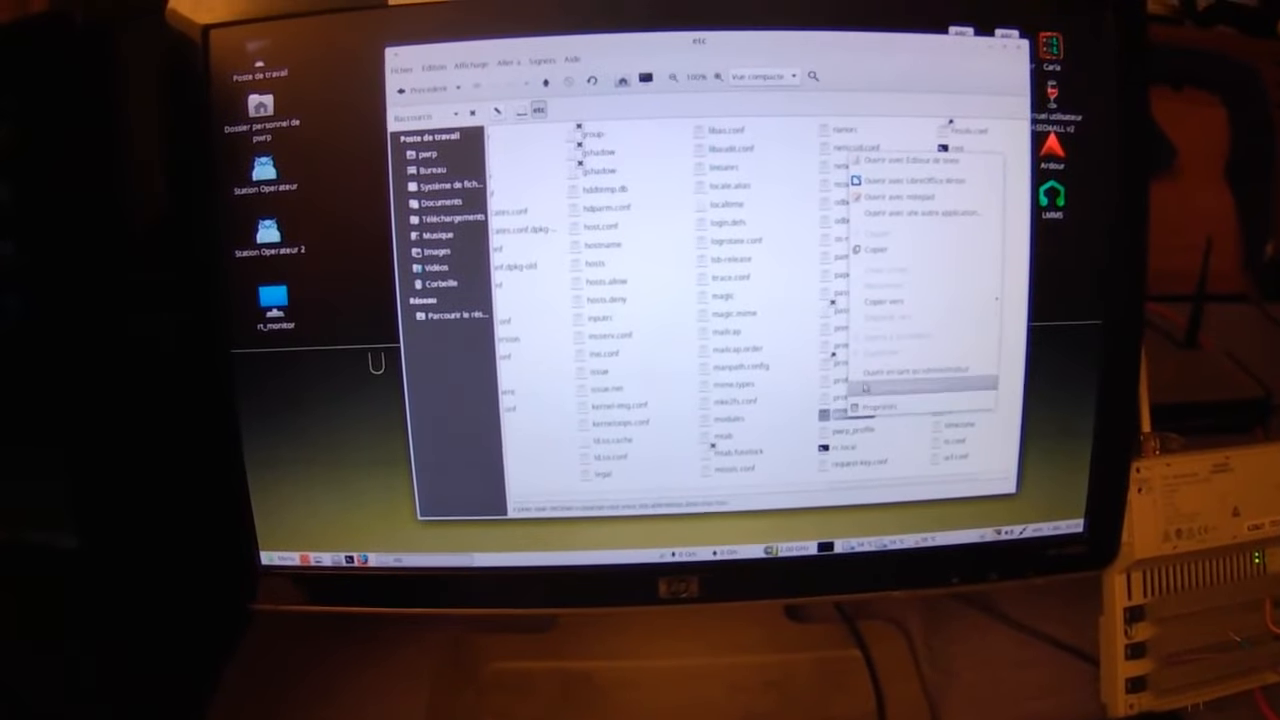
left_click(890, 163)
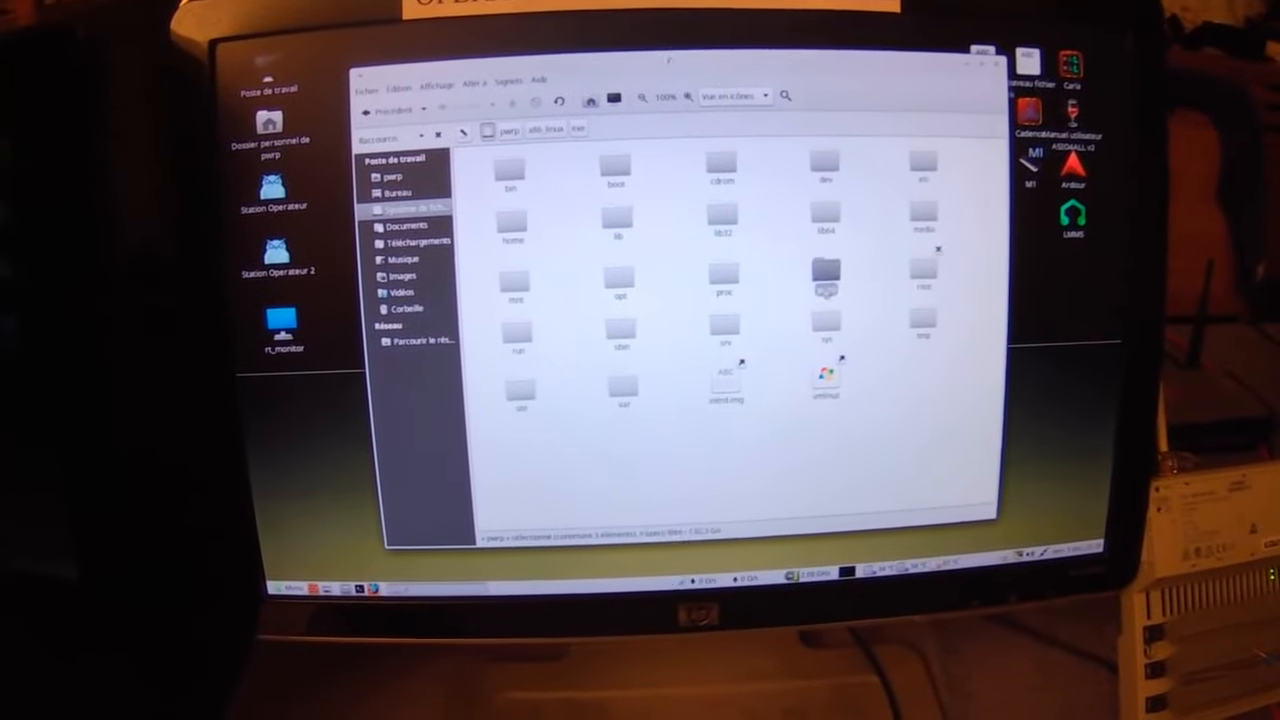
Examine the pwrp folder in the file system root and its x86_64_linux and exe subfolders, and close the file manager.
double_click(834, 278)
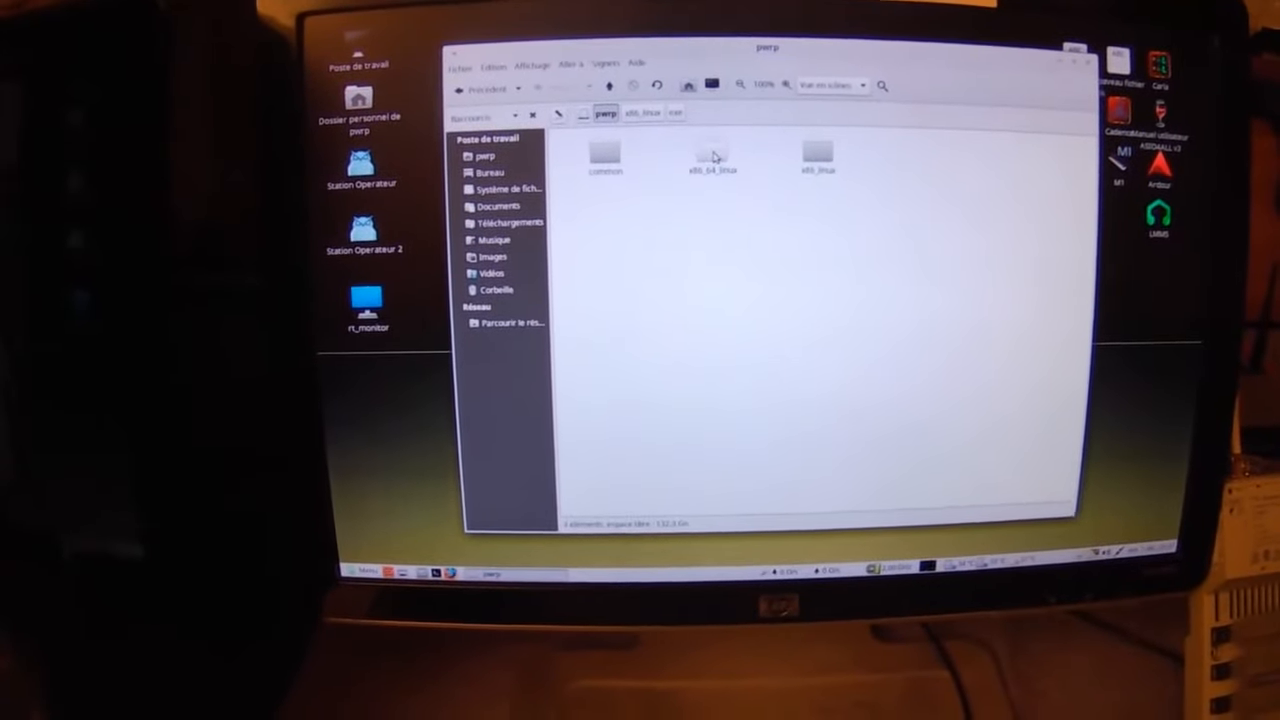
double_click(714, 156)
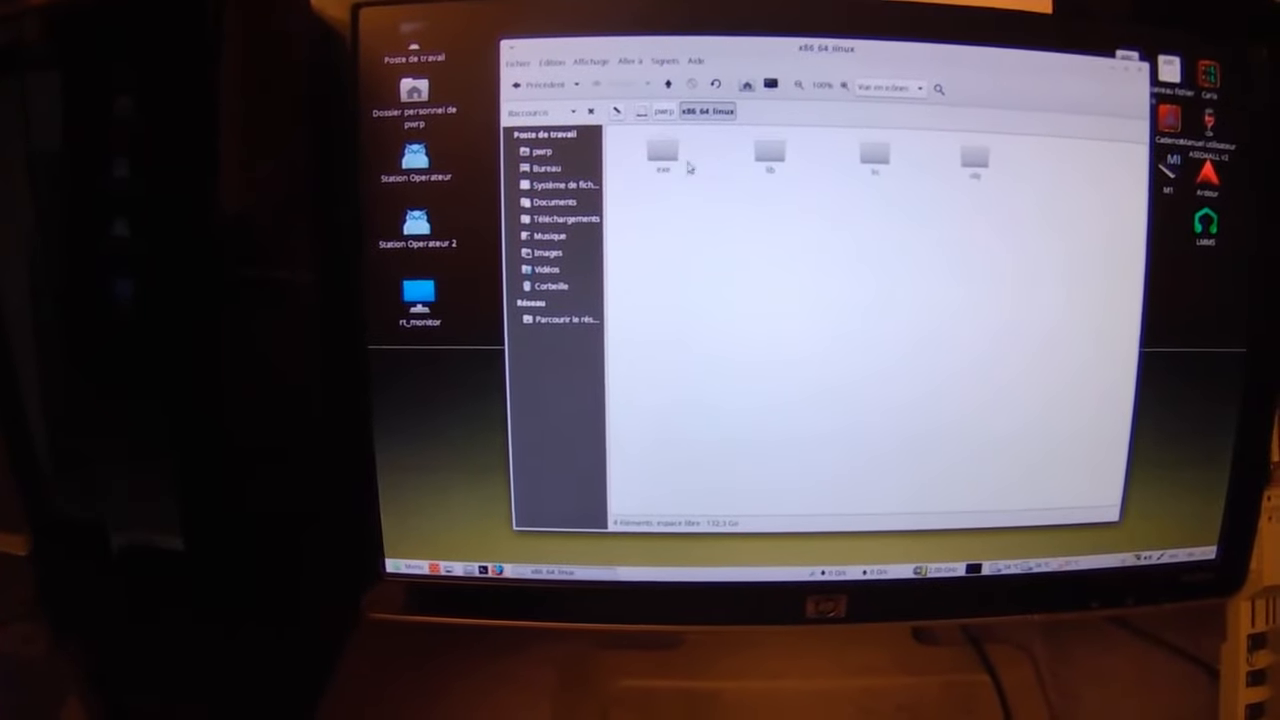
double_click(668, 148)
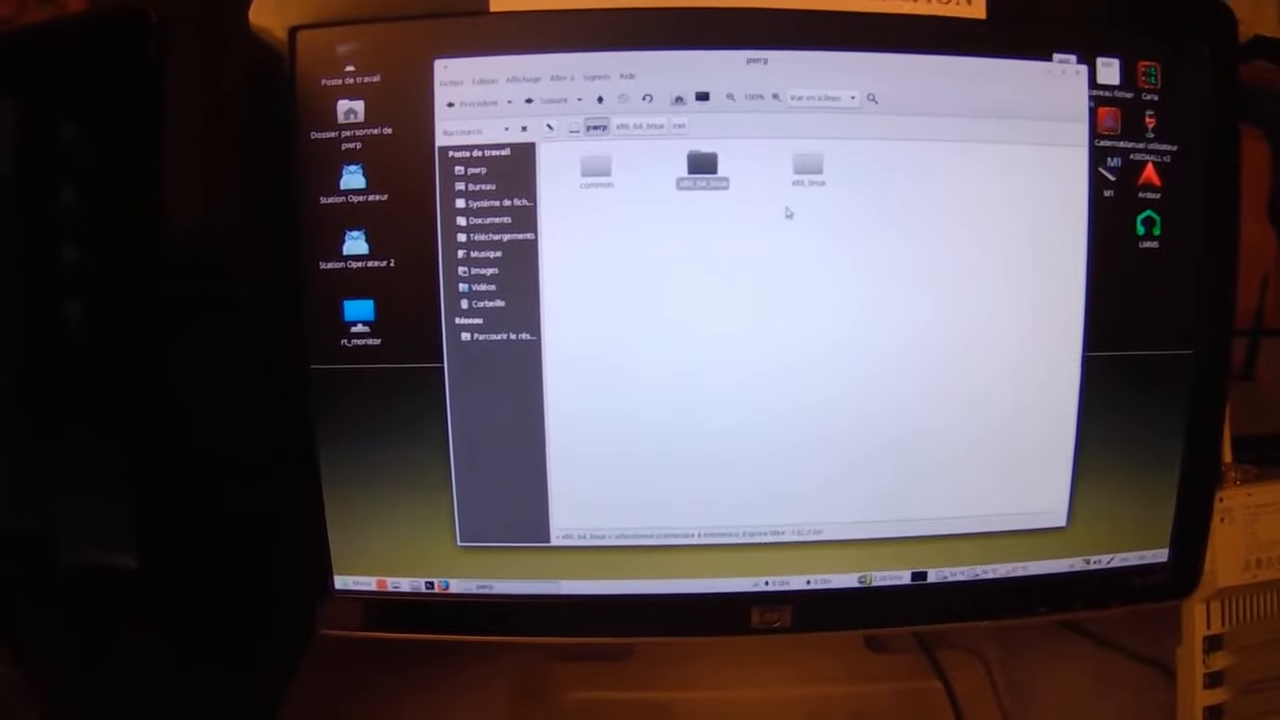
left_click(845, 212)
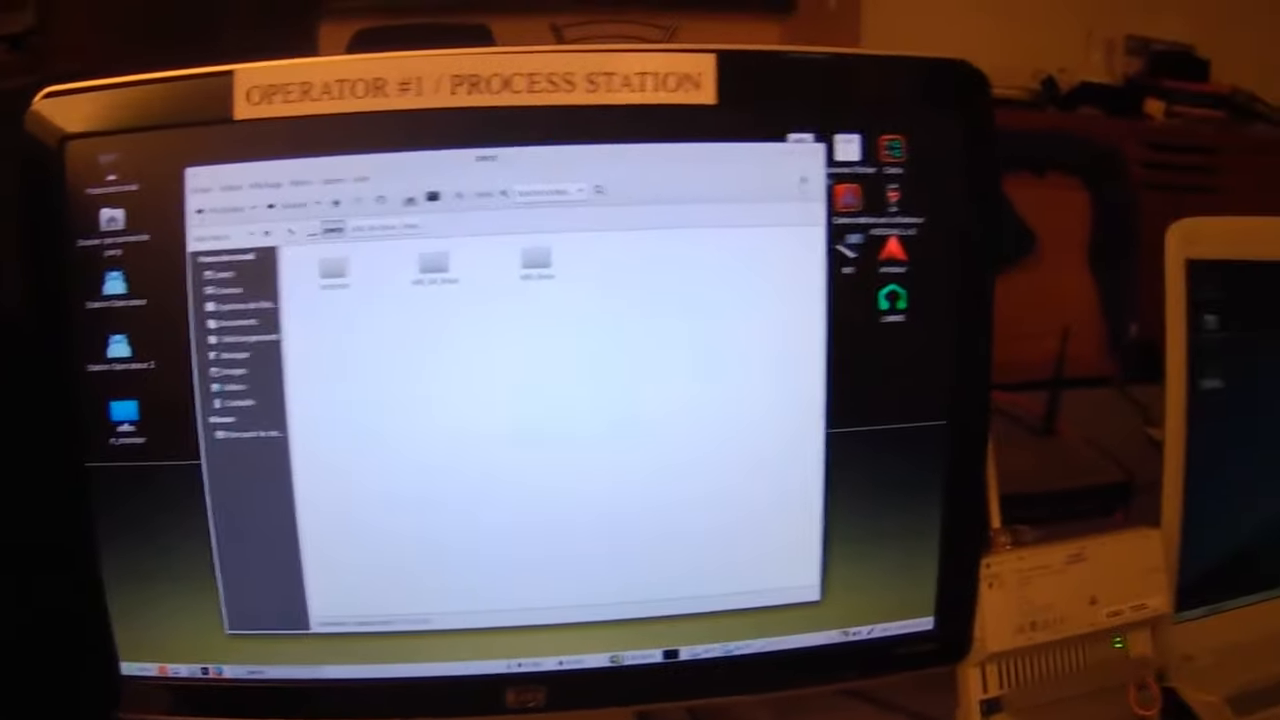
left_click(822, 150)
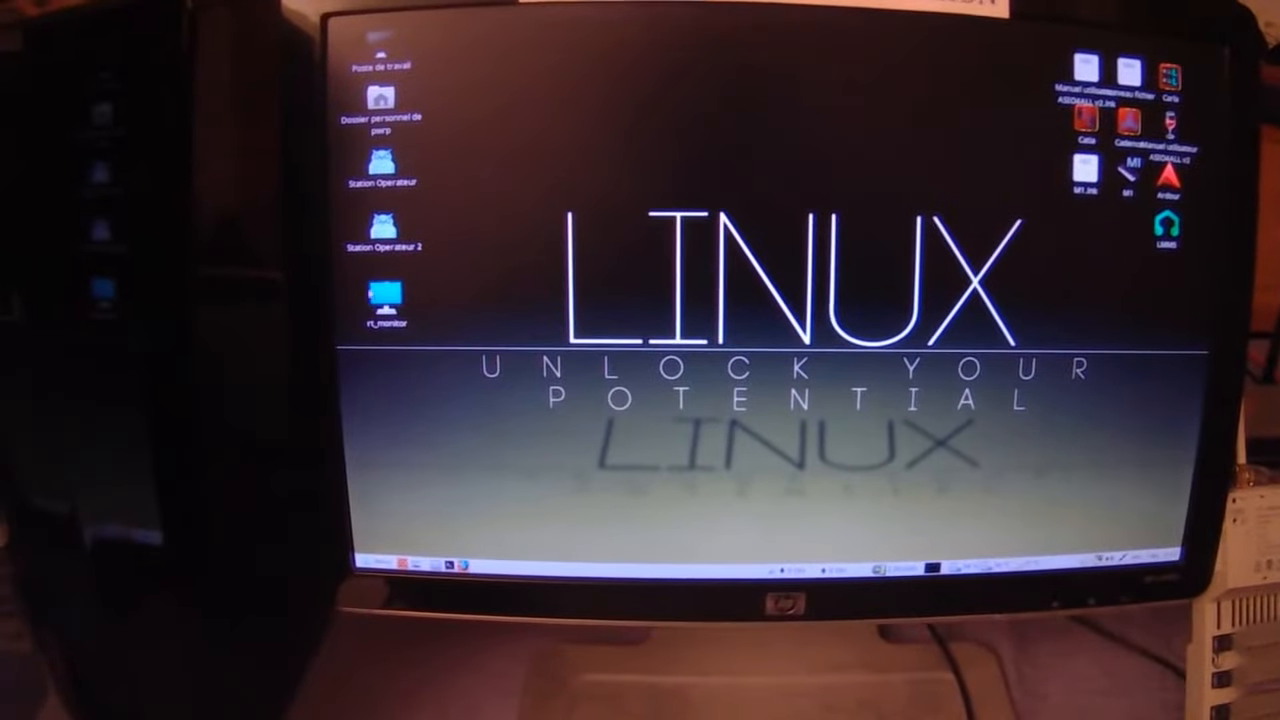
Launch rt_monitor, and display the pwr_rtmon.sh script from the pwrp home folder in the text editor before closing it.
double_click(385, 296)
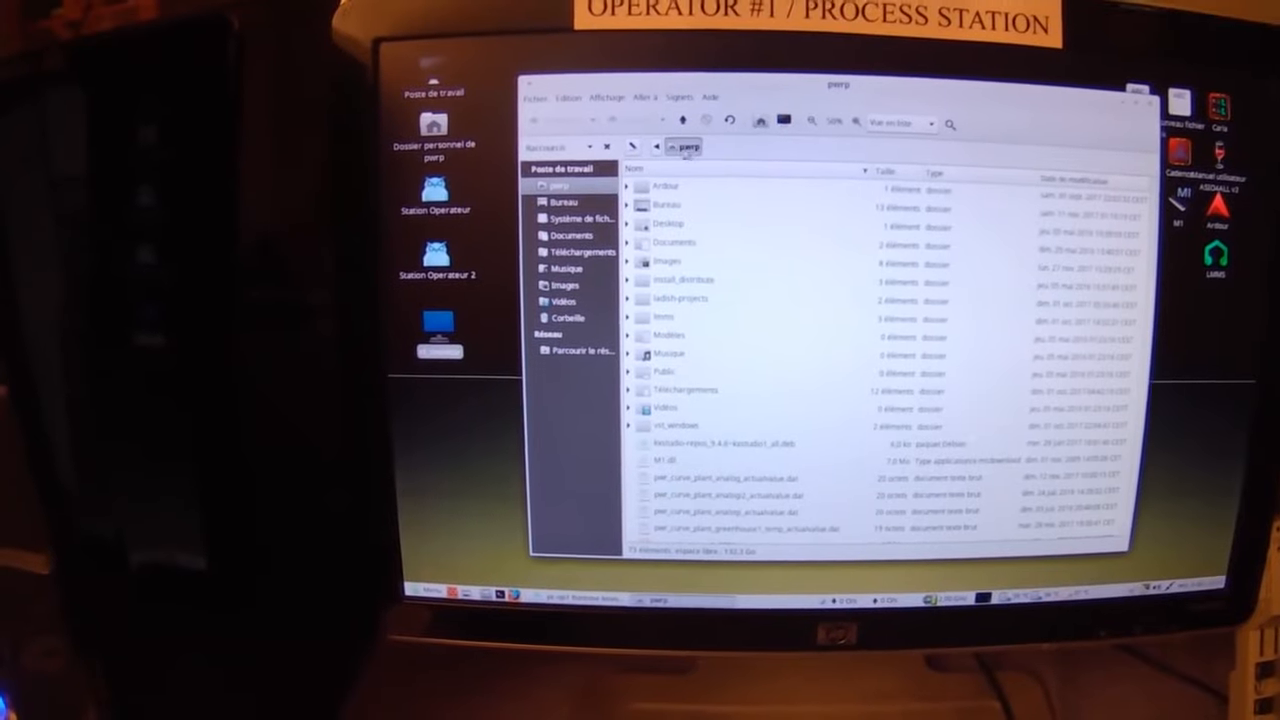
scroll(808, 368, "down", 8)
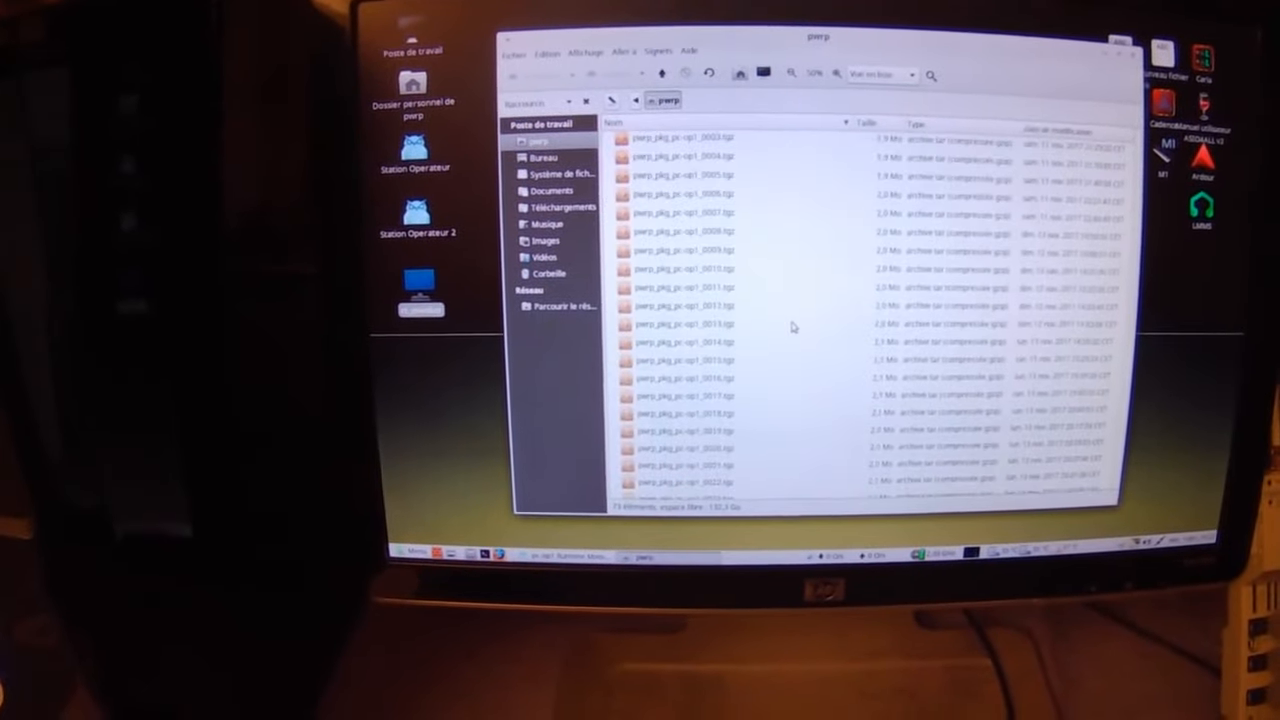
scroll(792, 327, "down", 10)
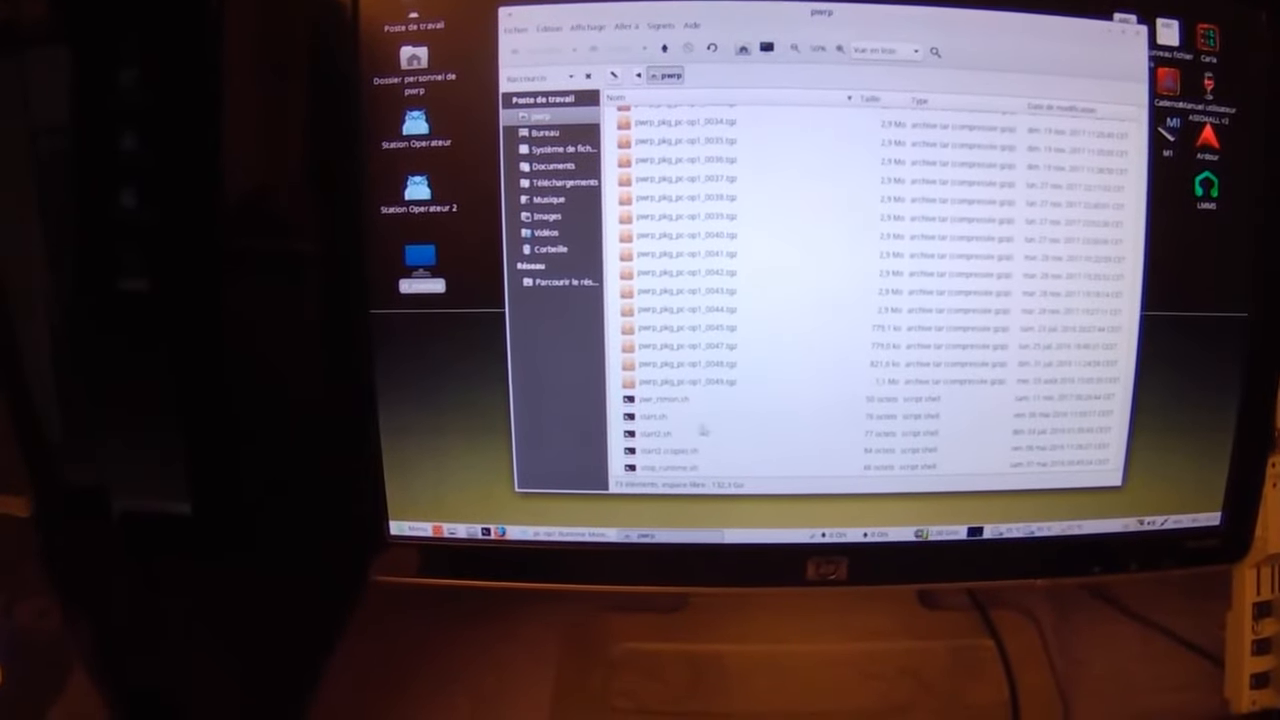
left_click(665, 398)
right_click(667, 398)
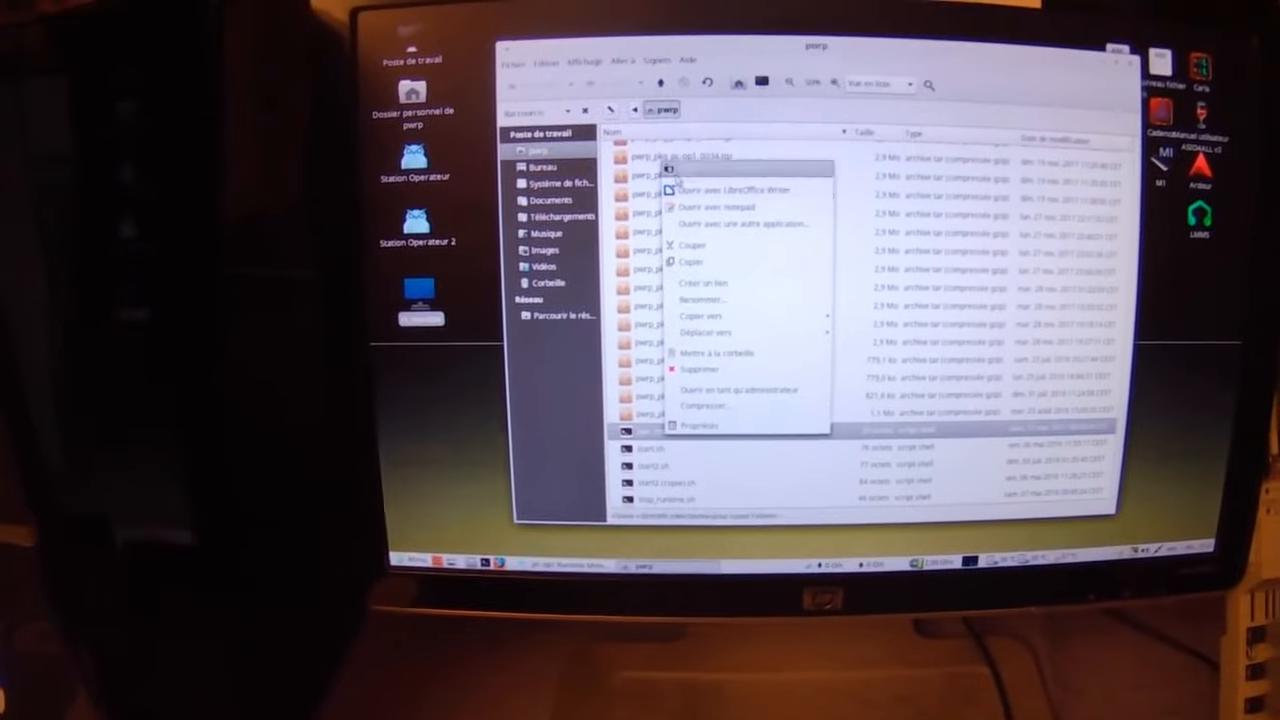
left_click(686, 169)
left_click(767, 324)
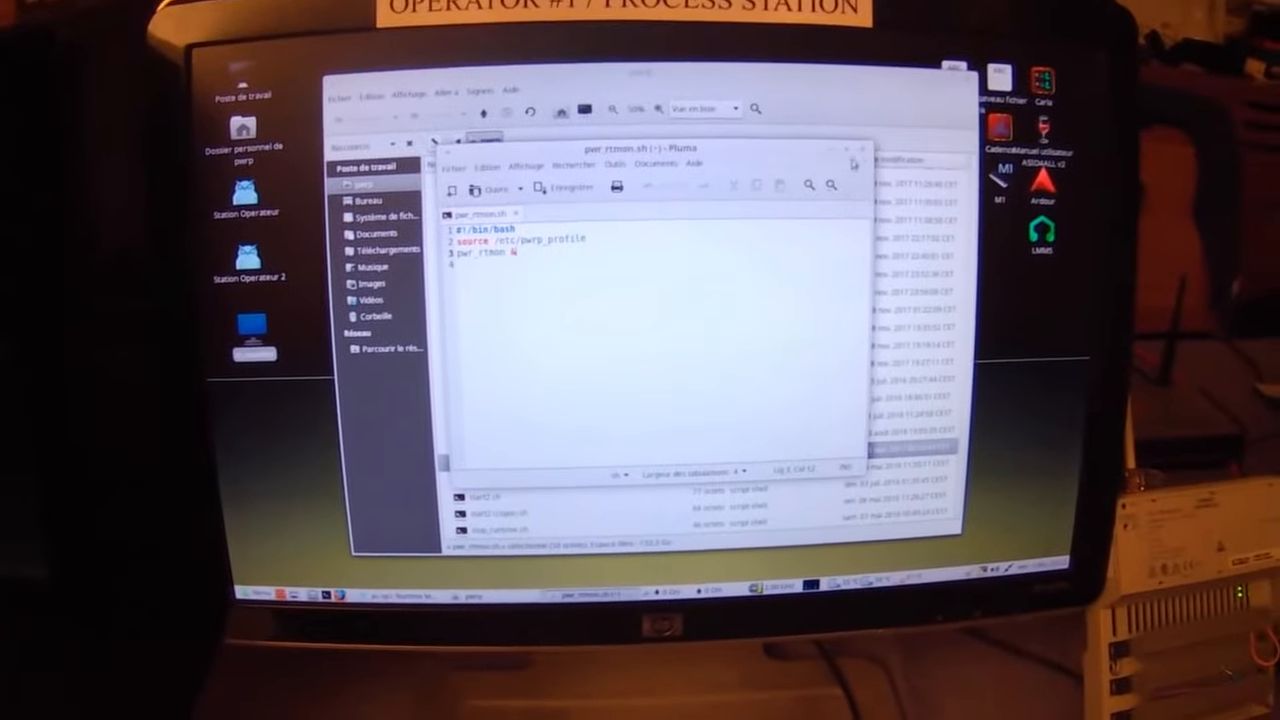
left_click(858, 152)
Check the execution permission of pwr_rtmon.sh in its properties, and close the file manager and the runtime monitor.
right_click(508, 463)
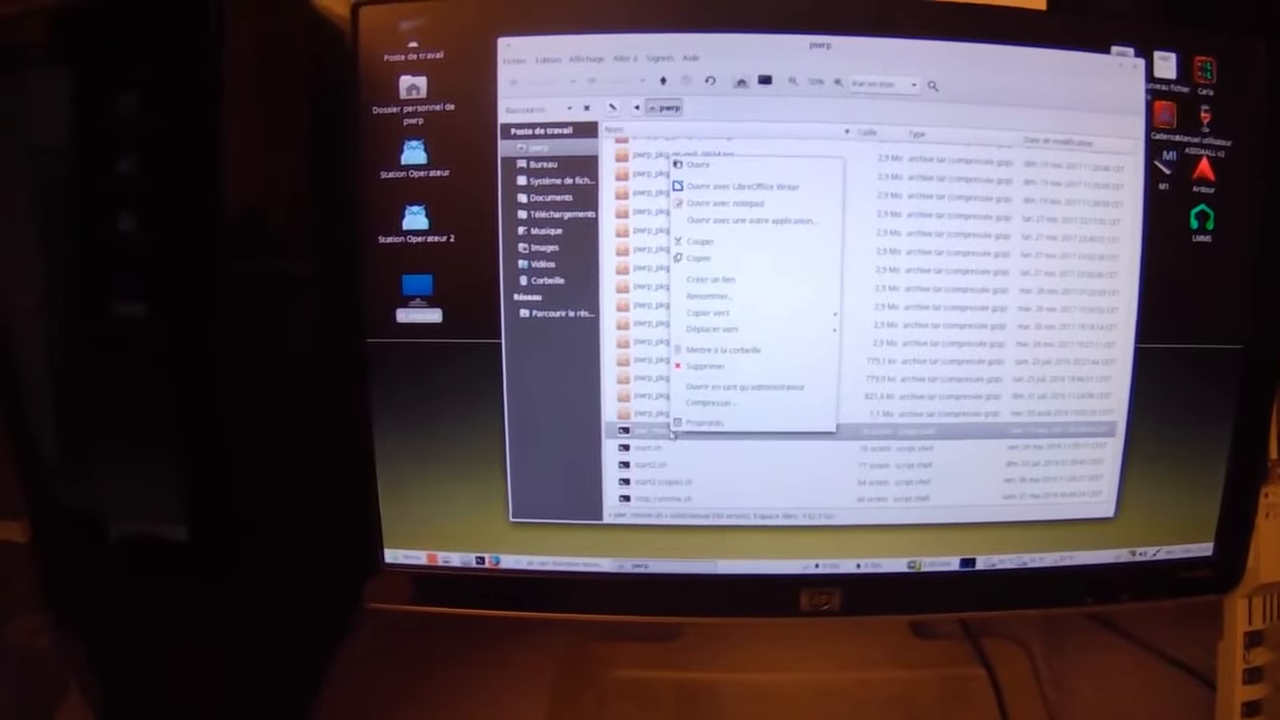
left_click(704, 422)
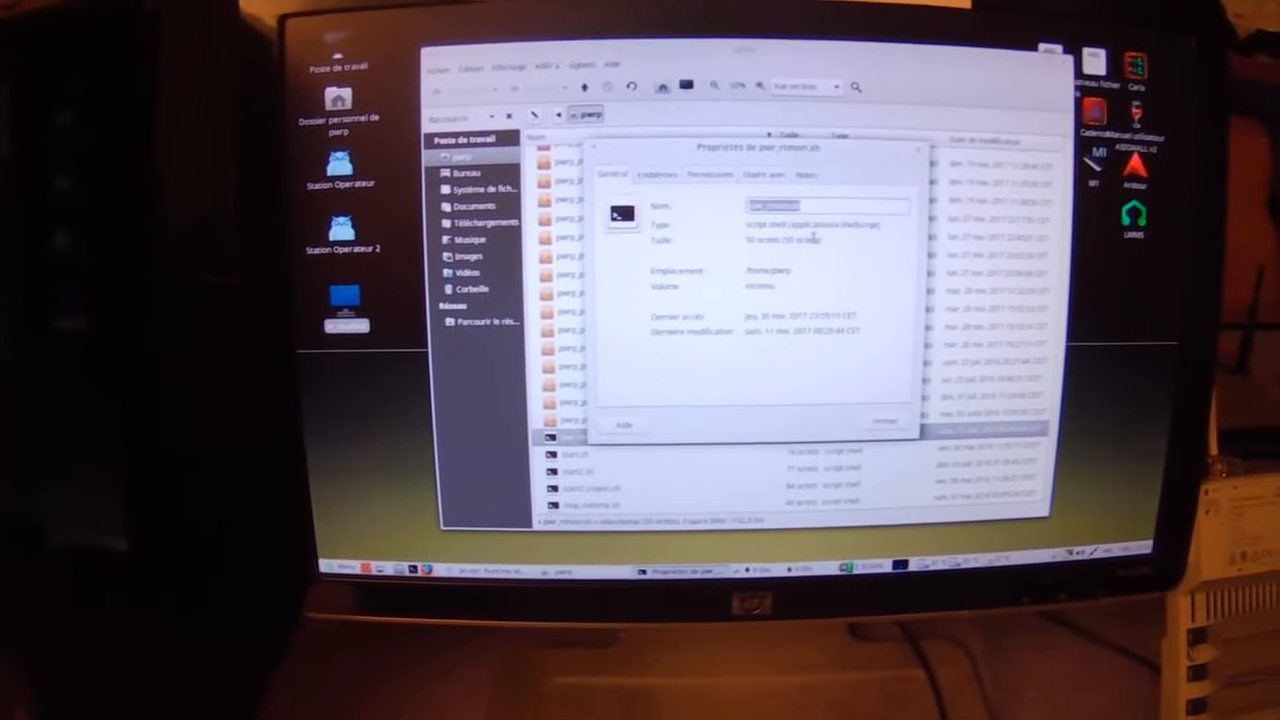
left_click(710, 174)
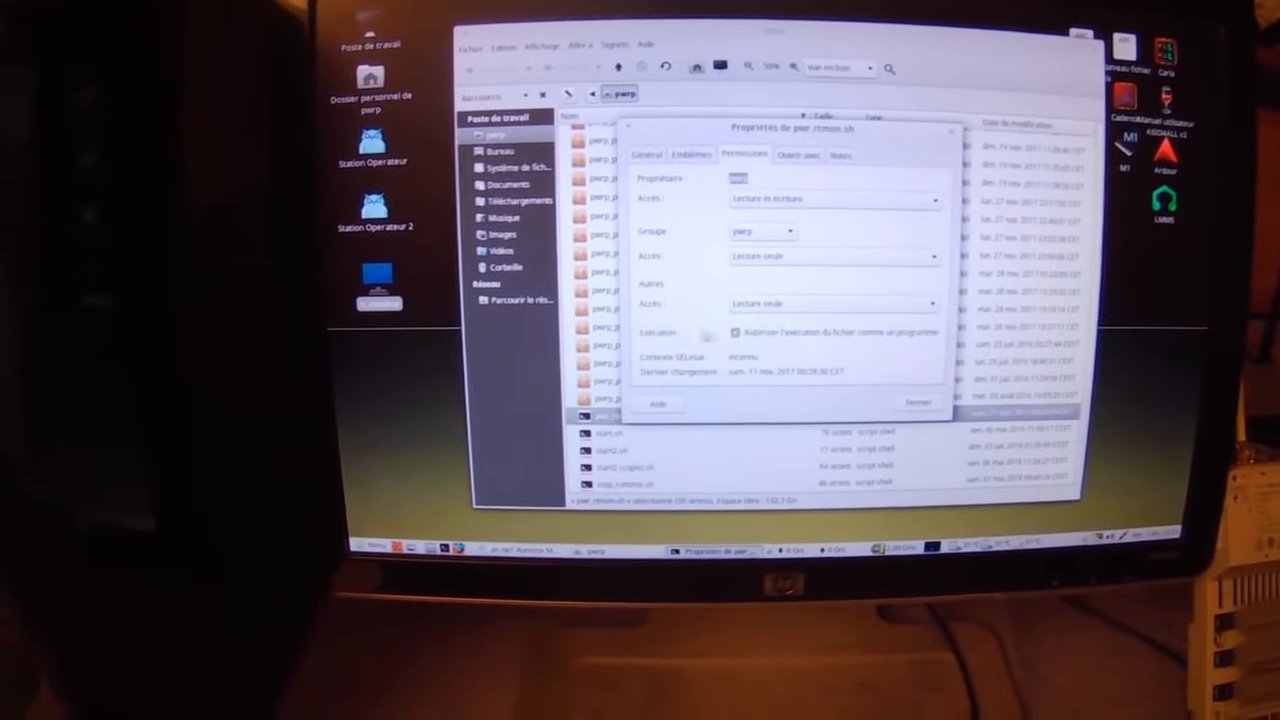
left_click(728, 330)
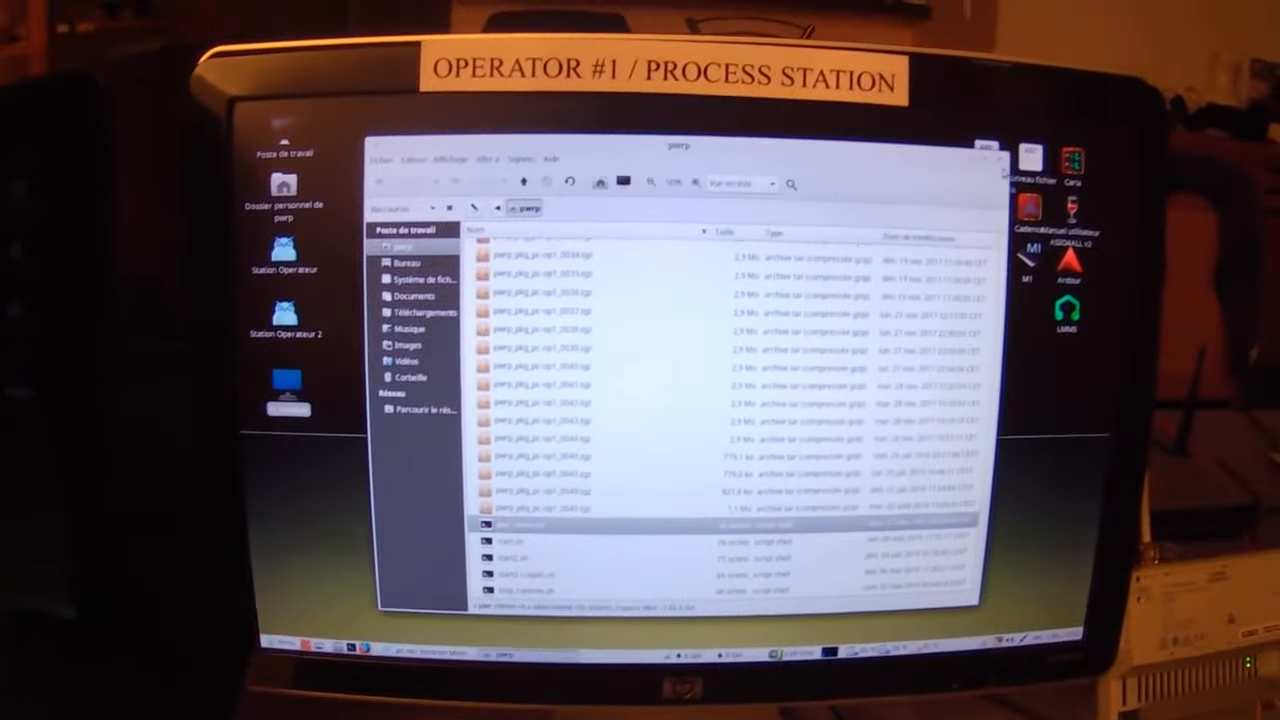
left_click(1087, 60)
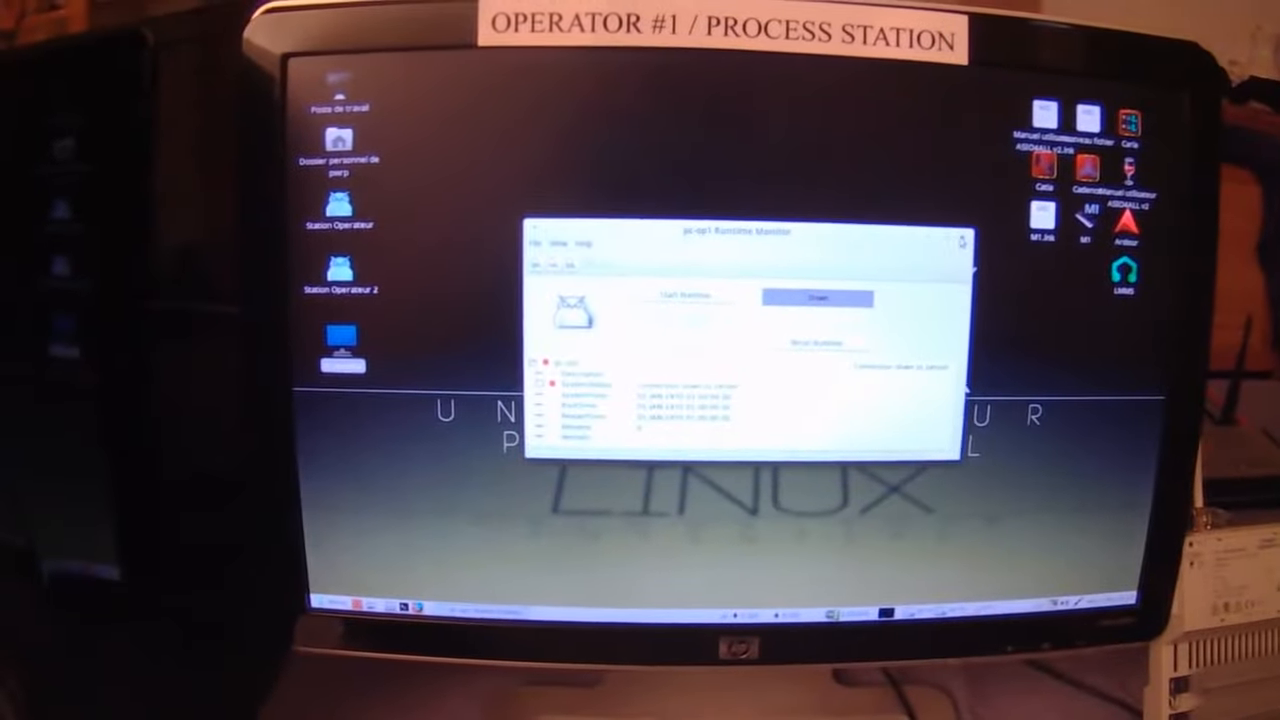
left_click(962, 240)
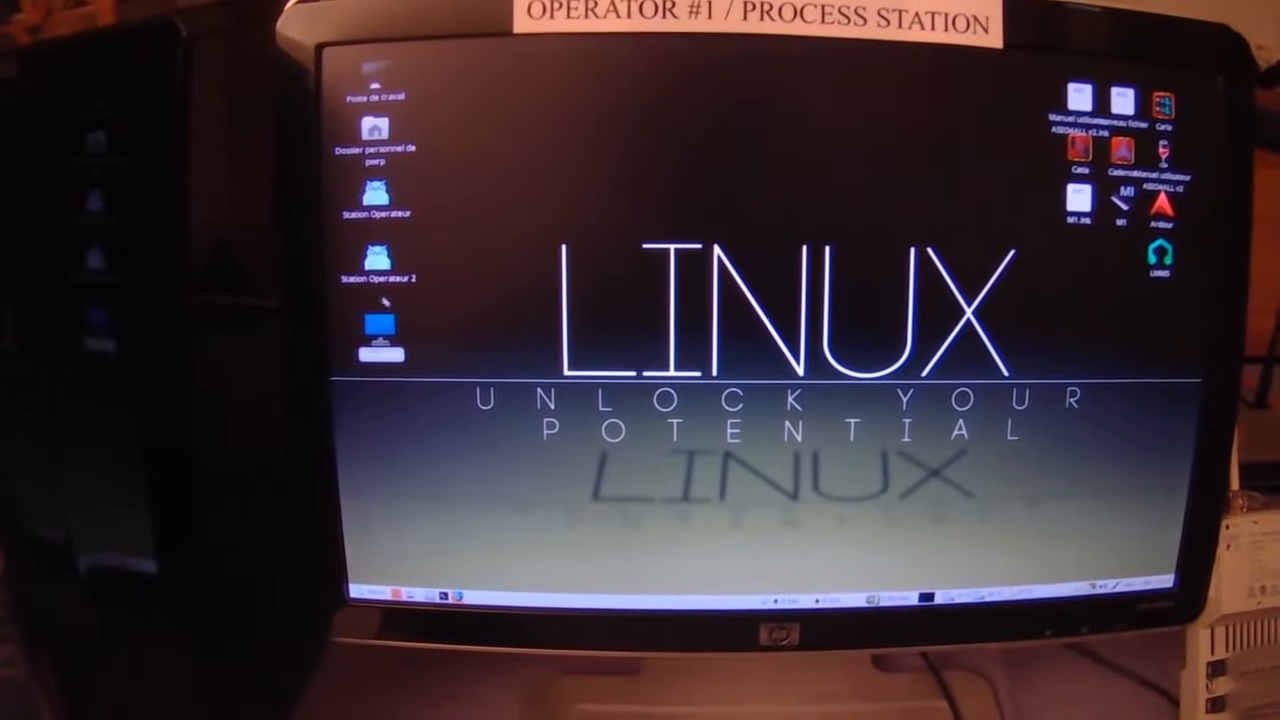
Show the form for creating a desktop launcher and dismiss it without creating one.
right_click(553, 133)
left_click(612, 170)
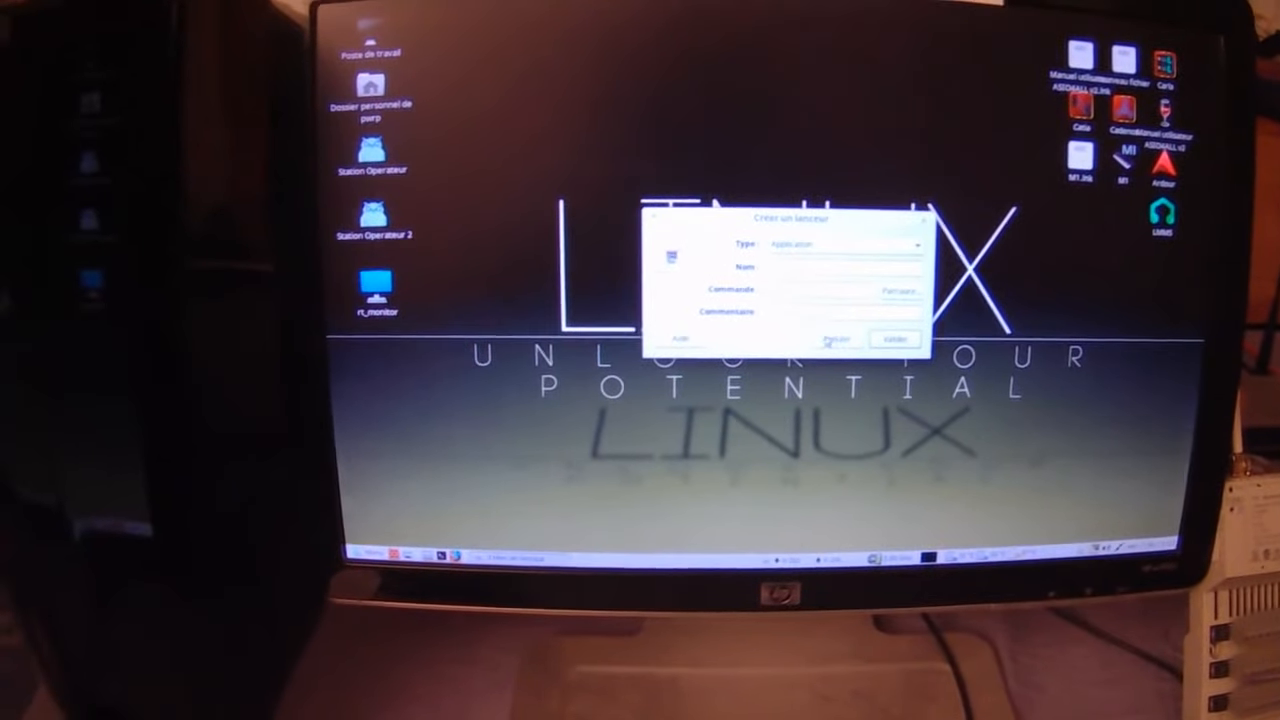
left_click(872, 338)
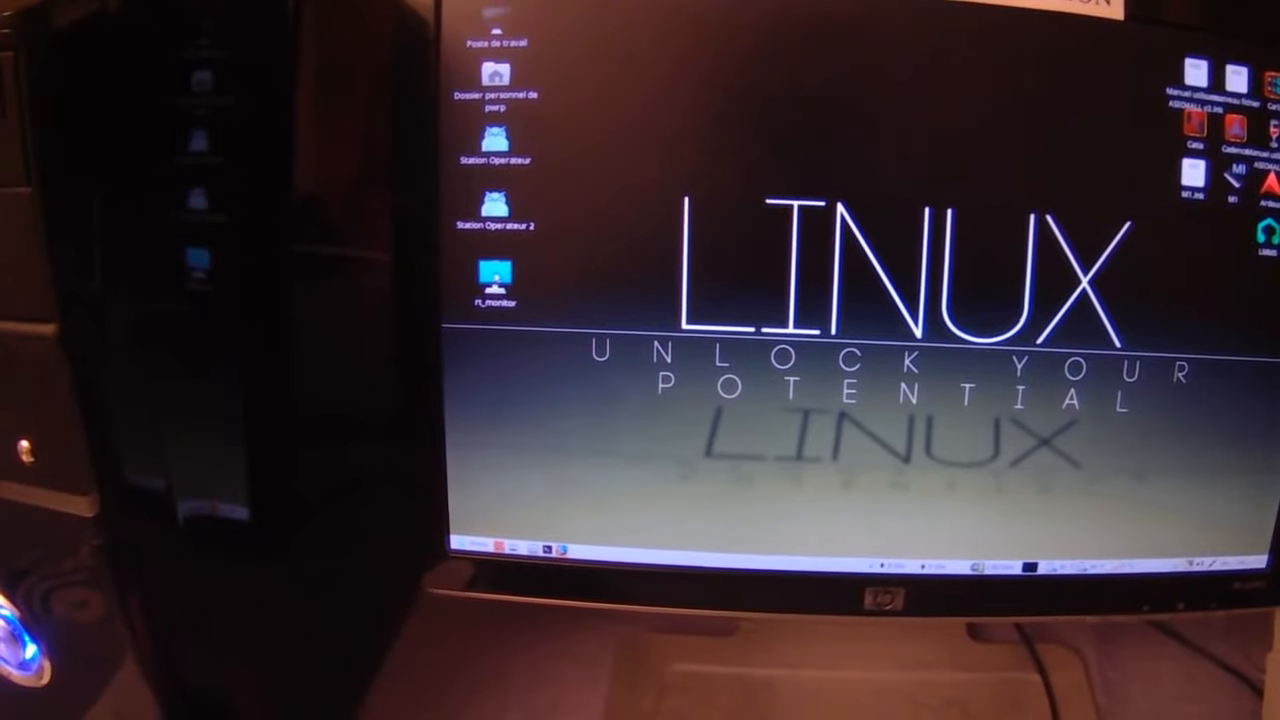
Inspect the rt_monitor launcher's properties, look through the icons folder for a custom icon, and close everything without changing the icon.
right_click(494, 288)
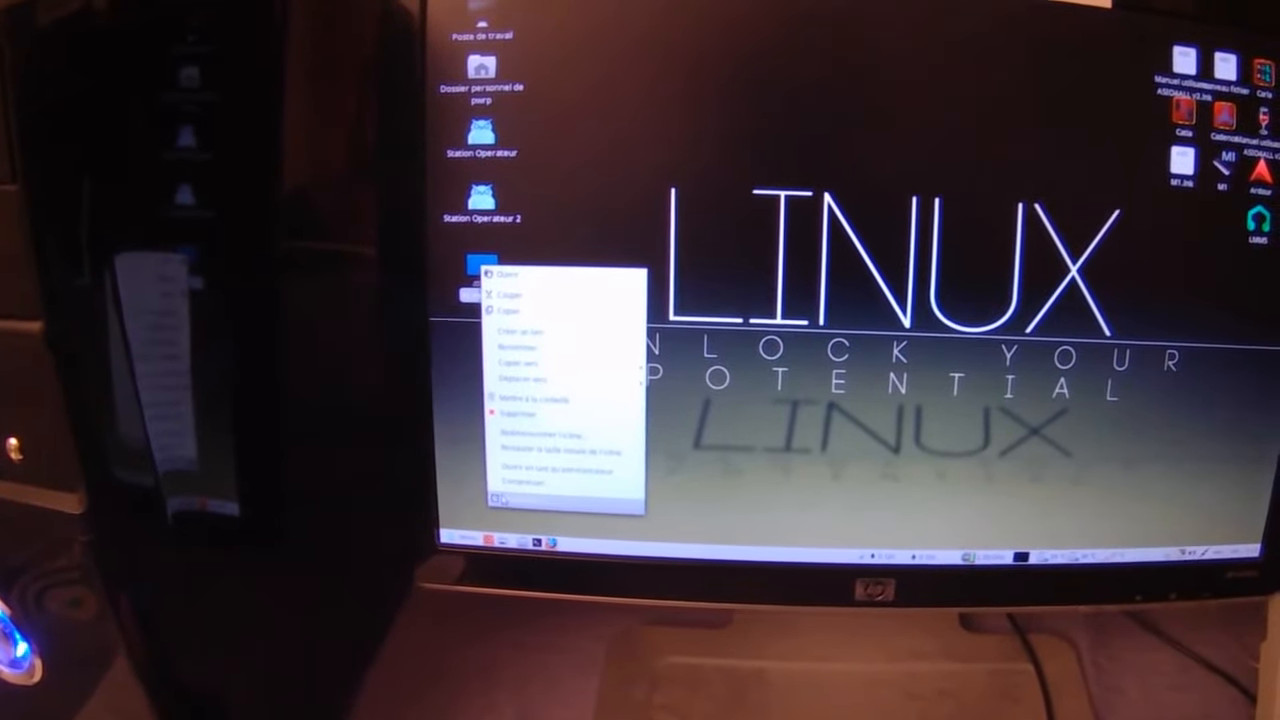
left_click(522, 492)
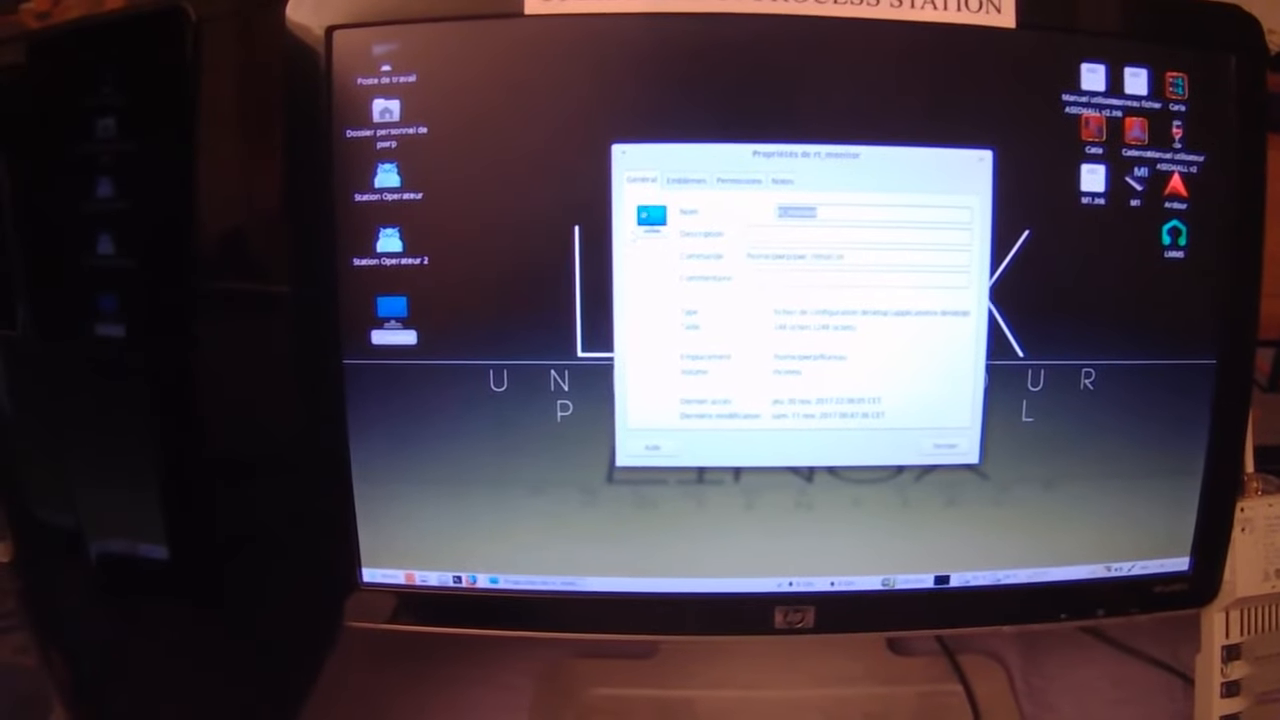
left_click(675, 202)
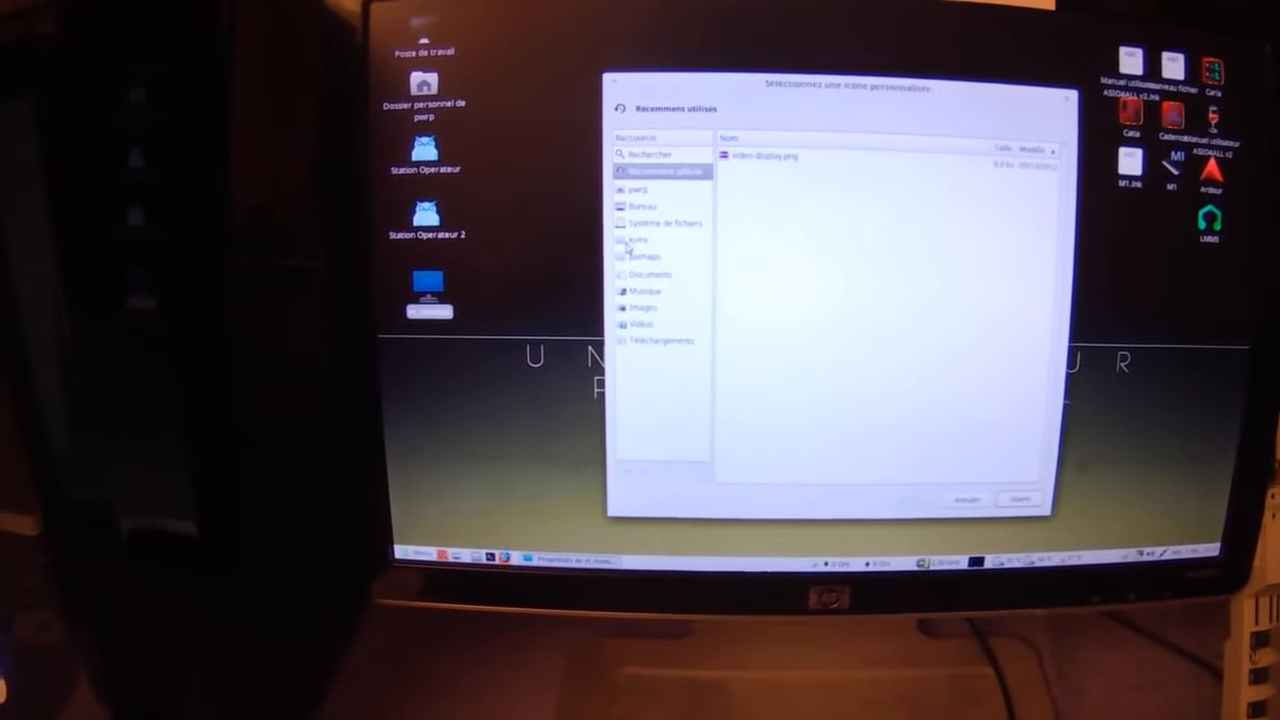
left_click(633, 249)
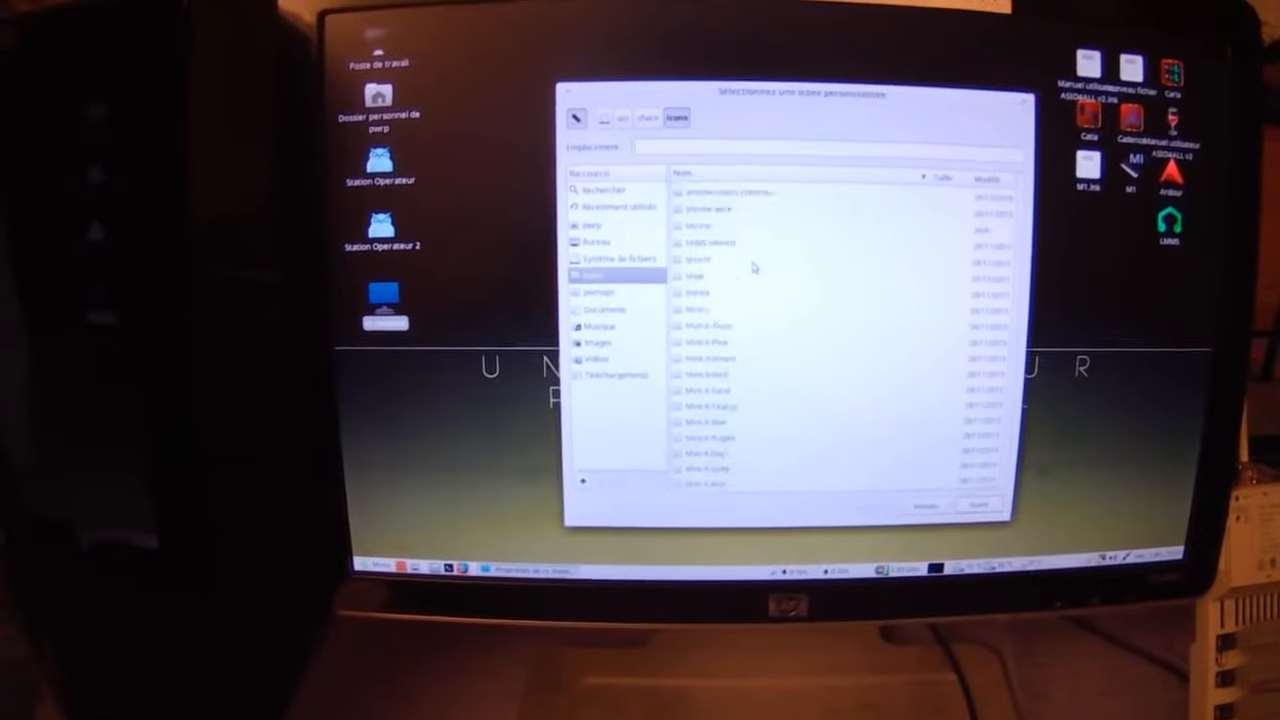
scroll(750, 249, "up", 3)
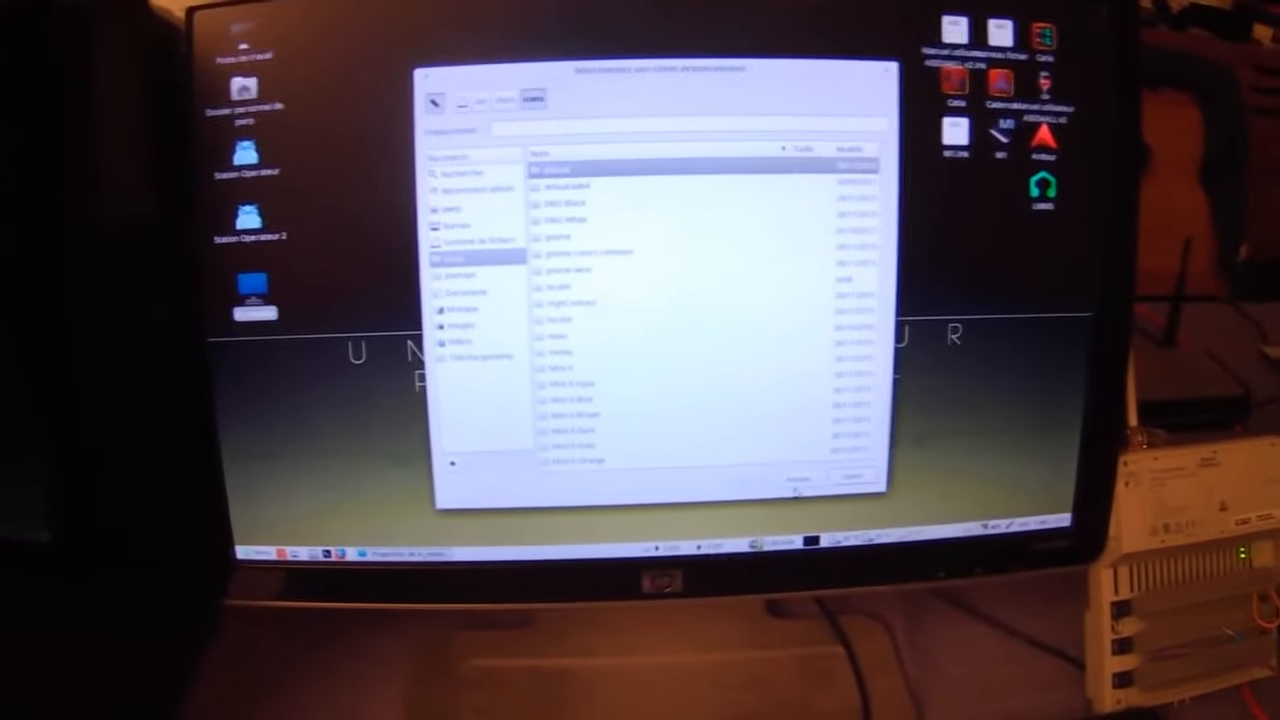
left_click(792, 485)
left_click(810, 420)
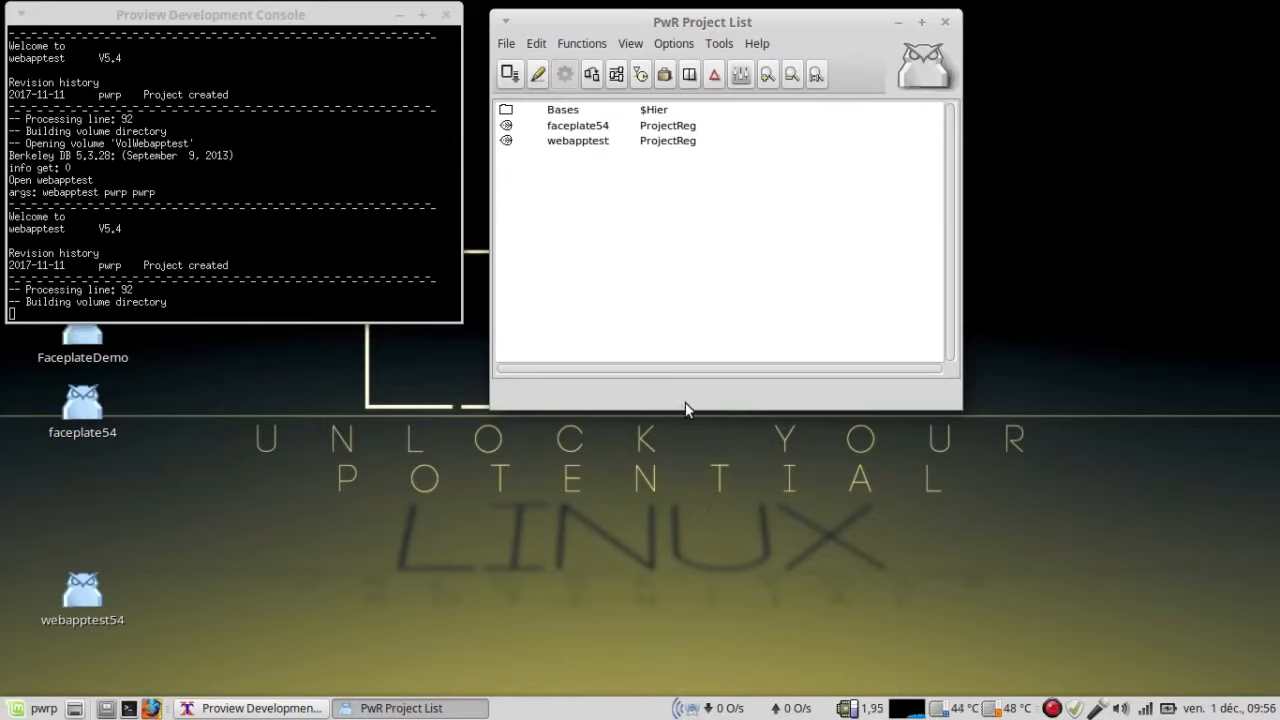
Open the webapptest project's directory and move its window clear of the project list.
left_click(558, 146)
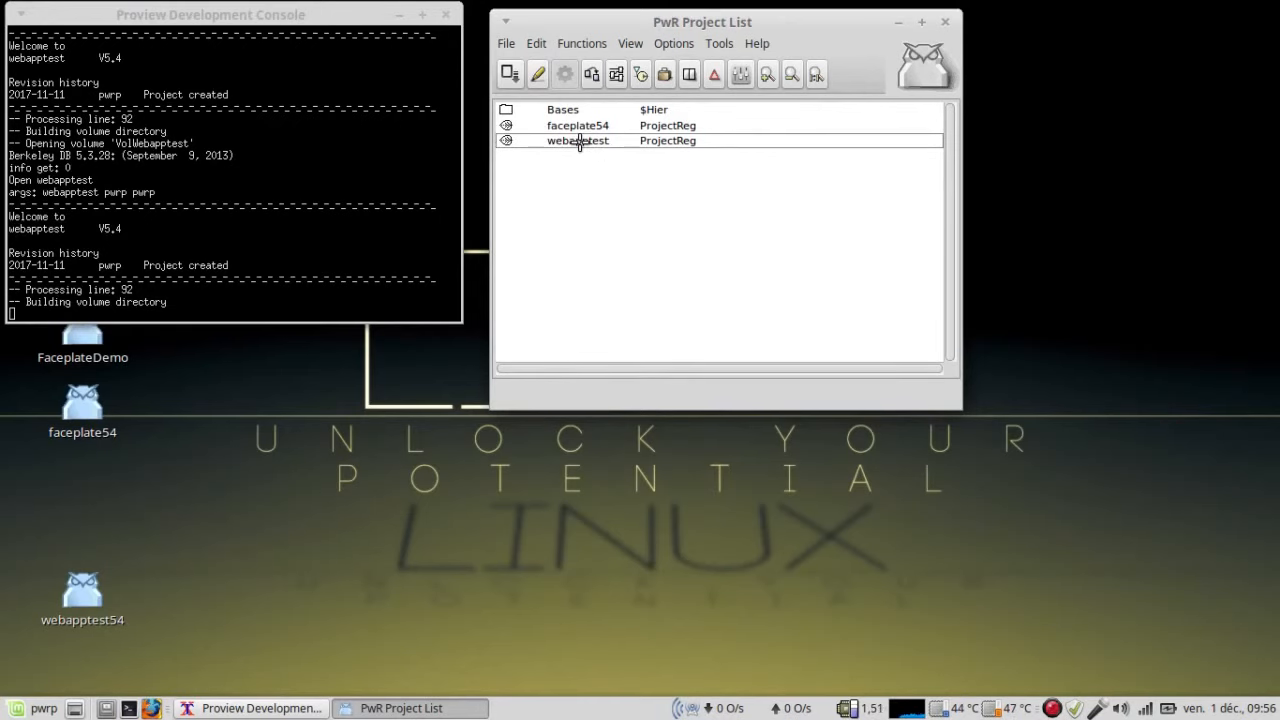
right_click(578, 142)
left_click(603, 222)
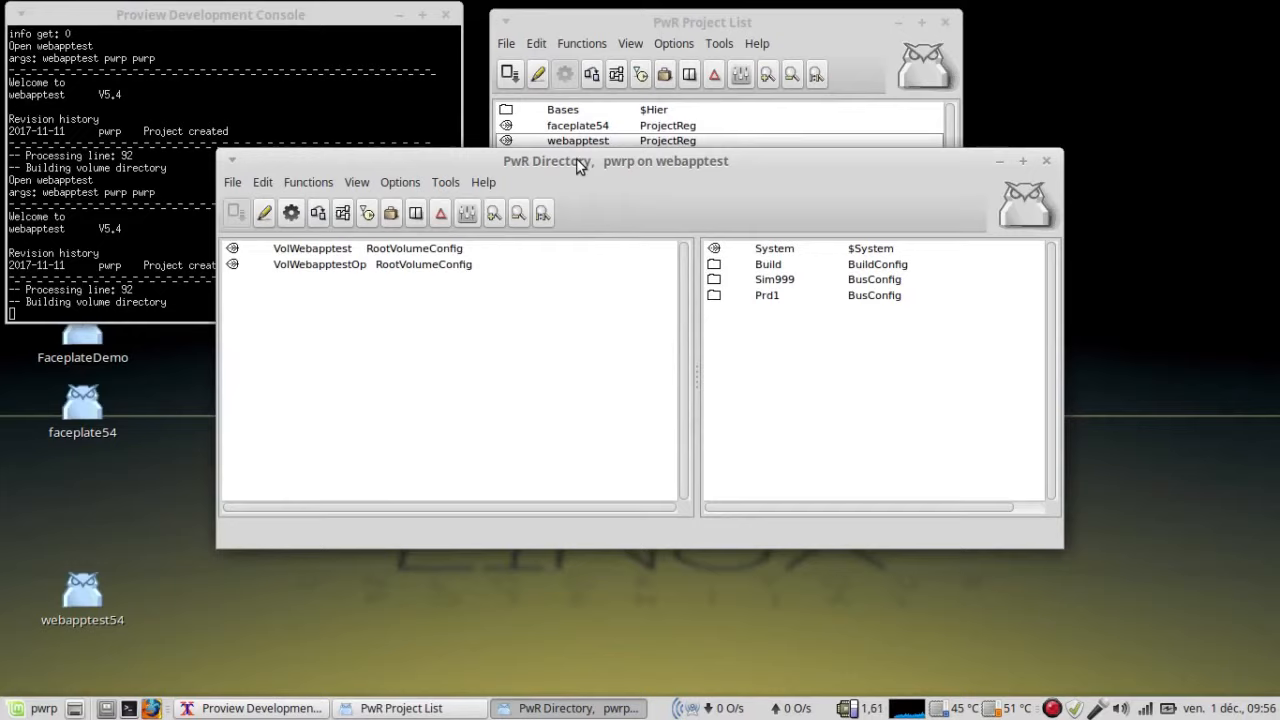
left_click_drag(576, 158, 748, 262)
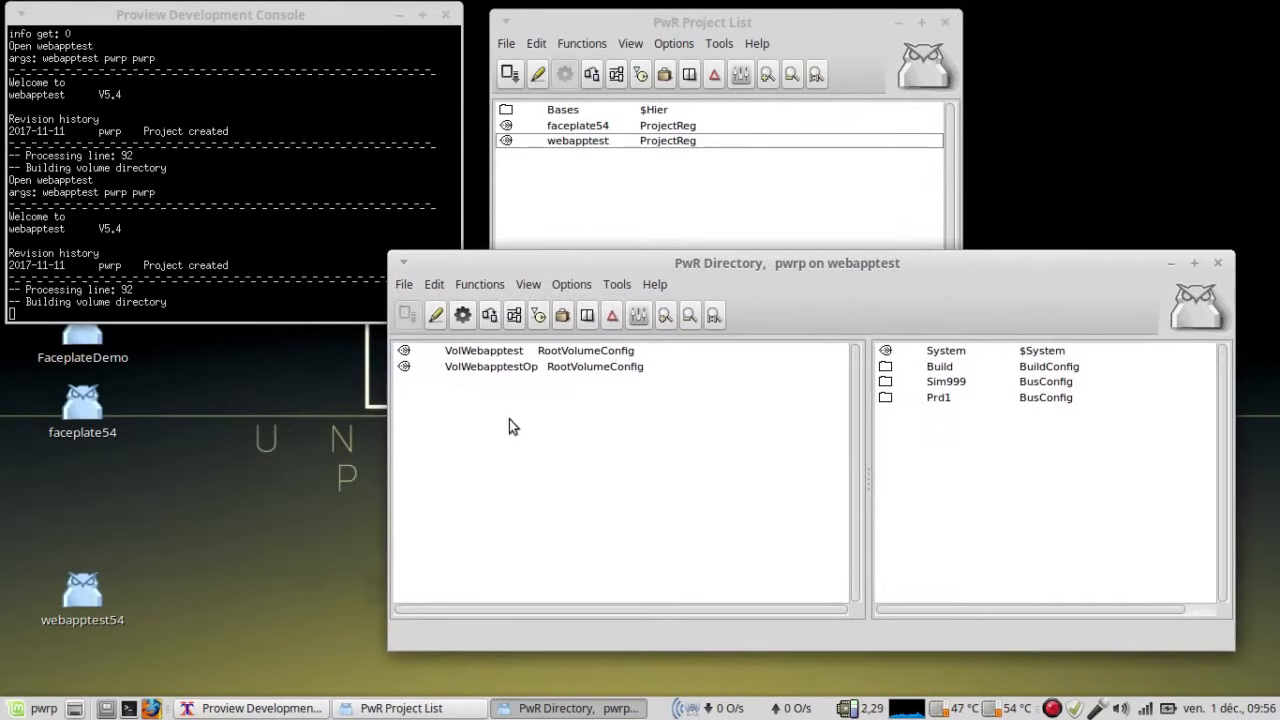
Widen the node configuration pane beside the two root volumes and expand the Sim999 and Prd1 bus configurations.
left_click(504, 350)
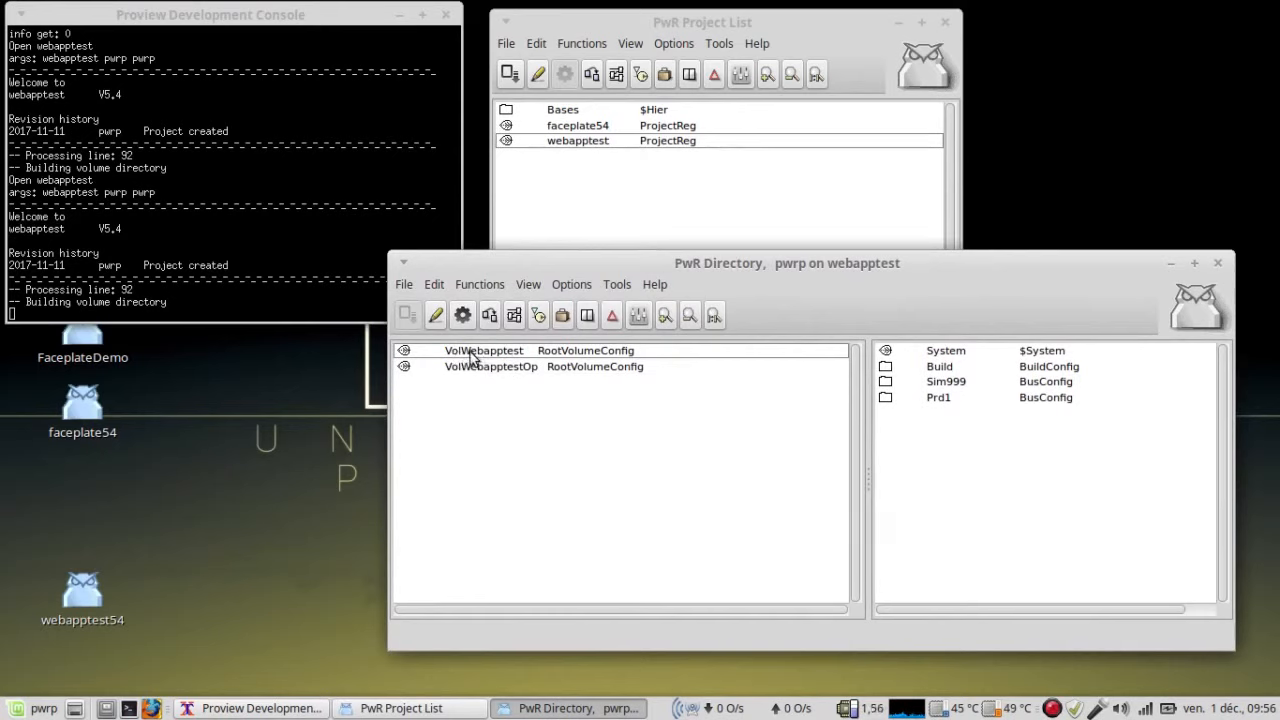
left_click(458, 366)
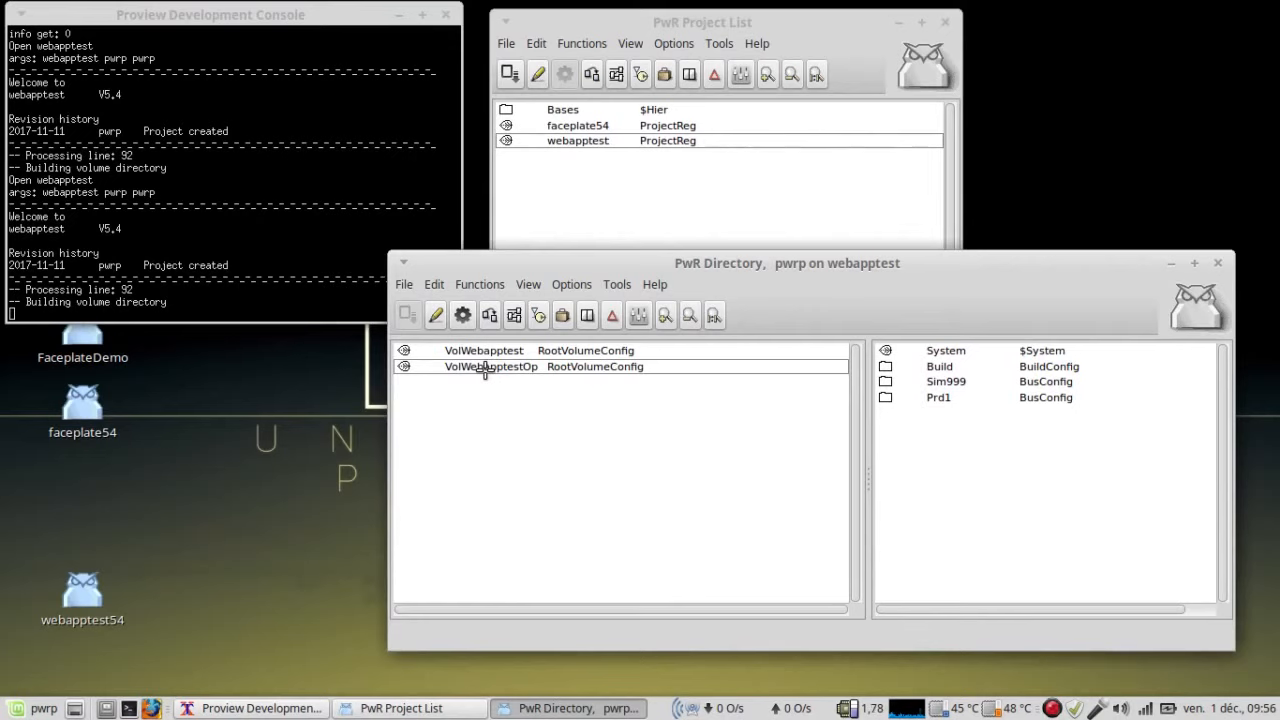
left_click(490, 390)
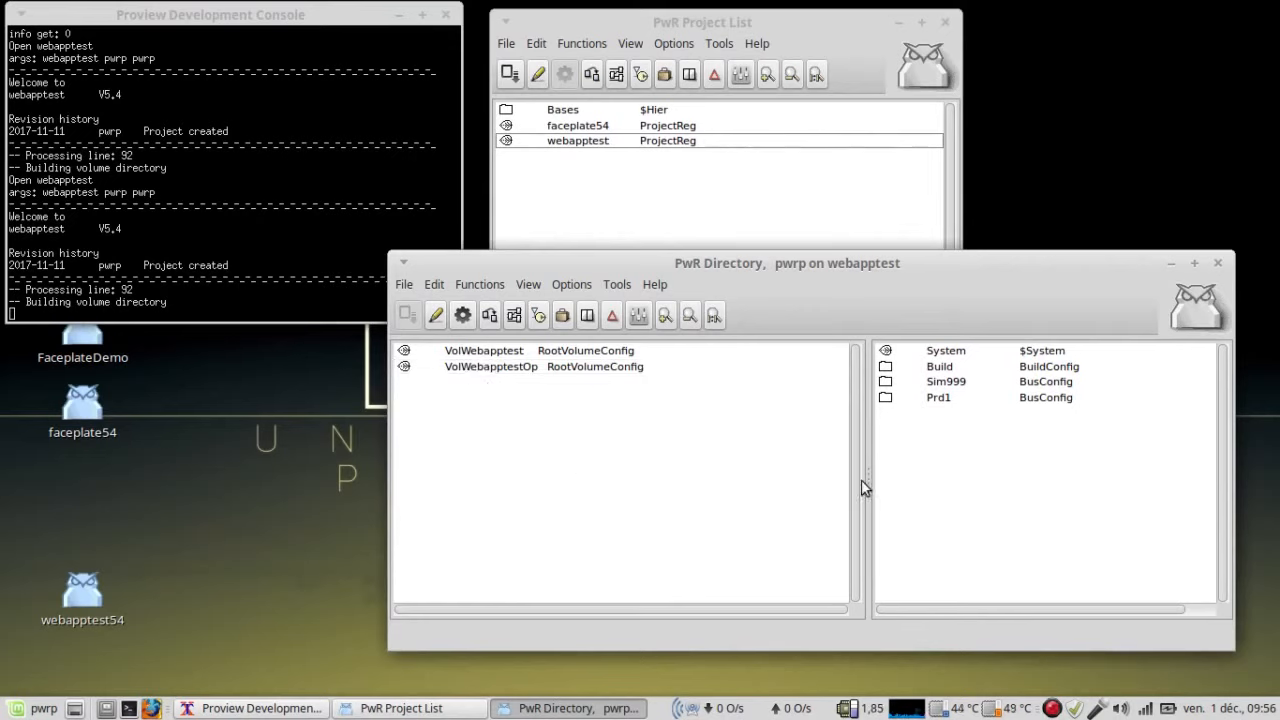
left_click_drag(870, 479, 798, 485)
left_click(813, 384)
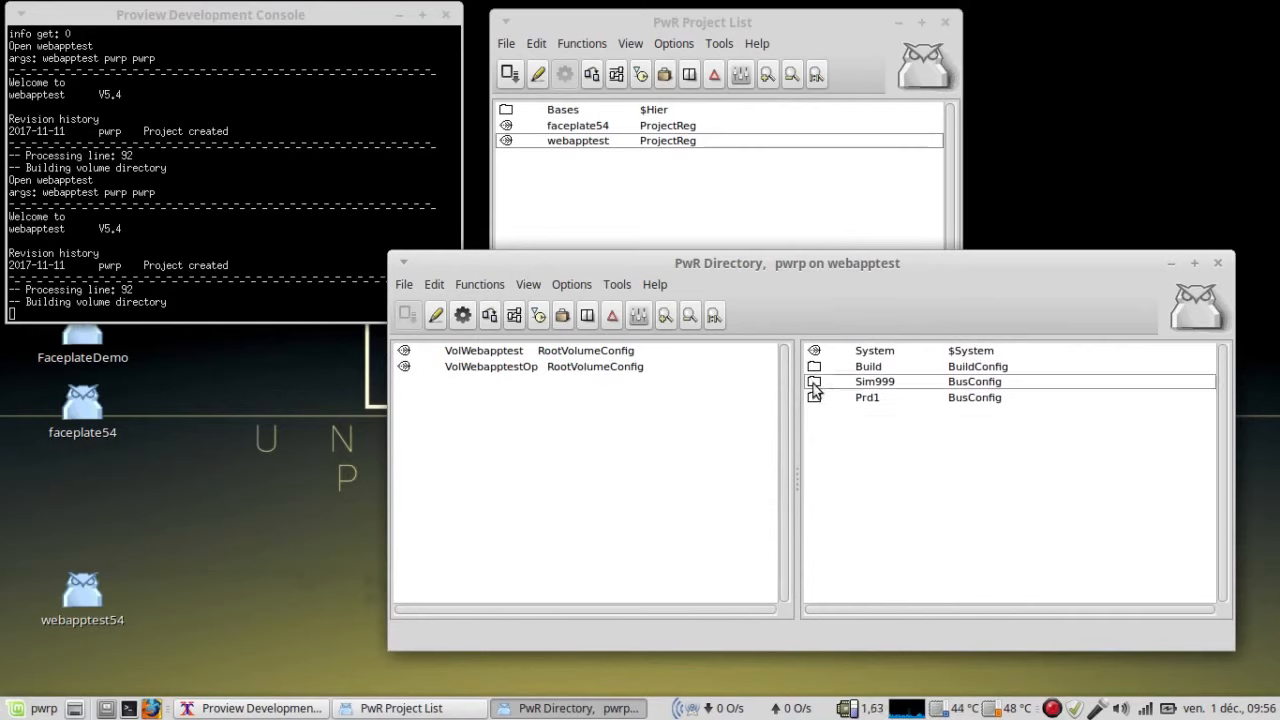
left_click(813, 386)
left_click(813, 412)
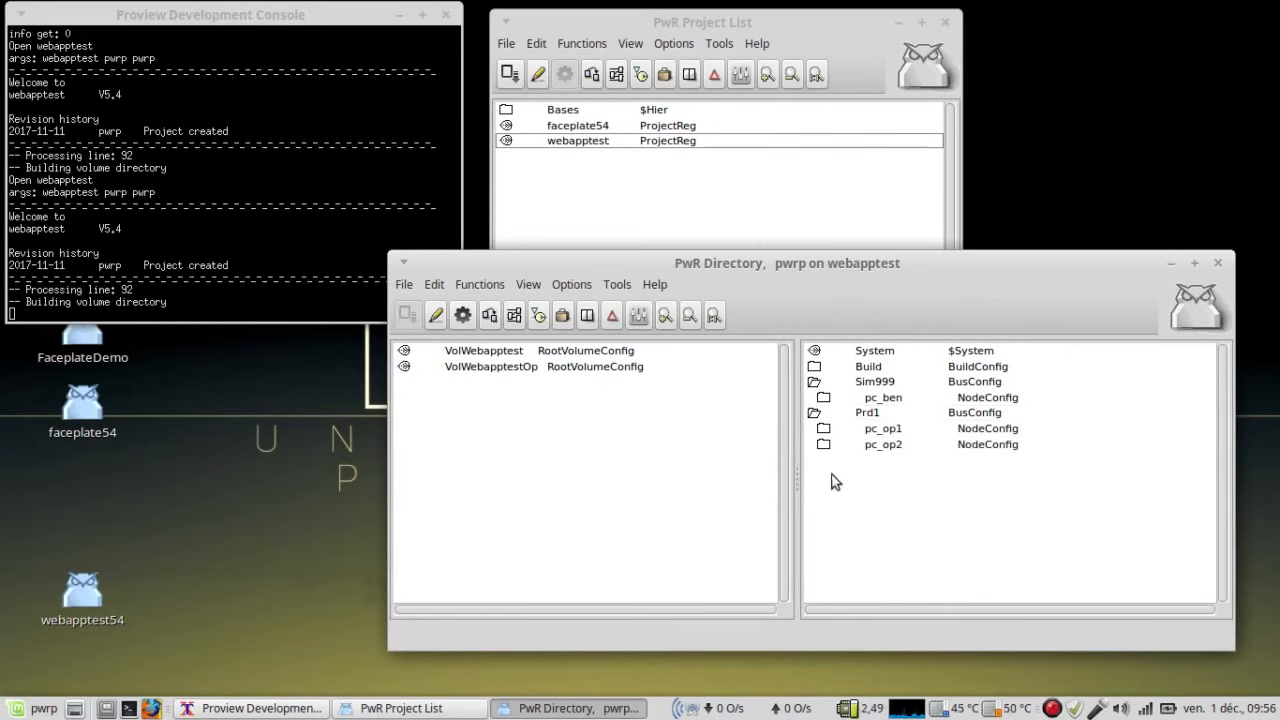
Inspect the node name, boot node and address of the pc_ben node under Sim999, and close its object window.
left_click(864, 385)
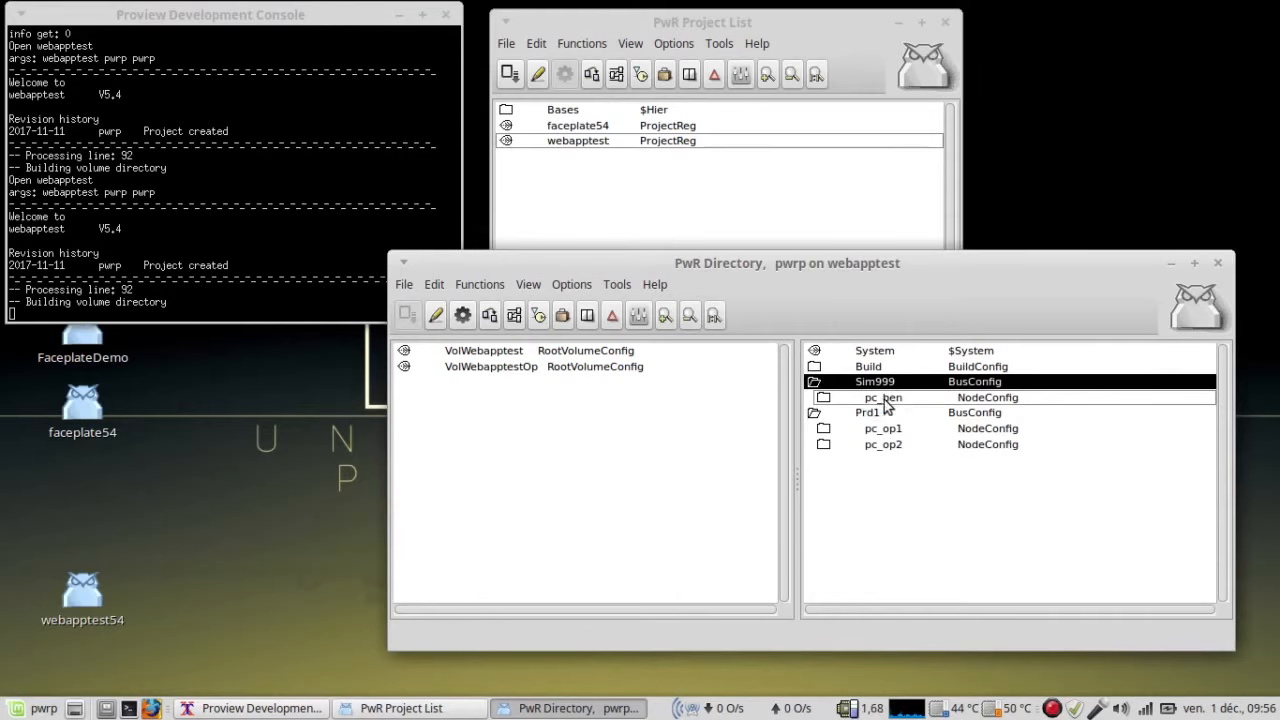
left_click(884, 400)
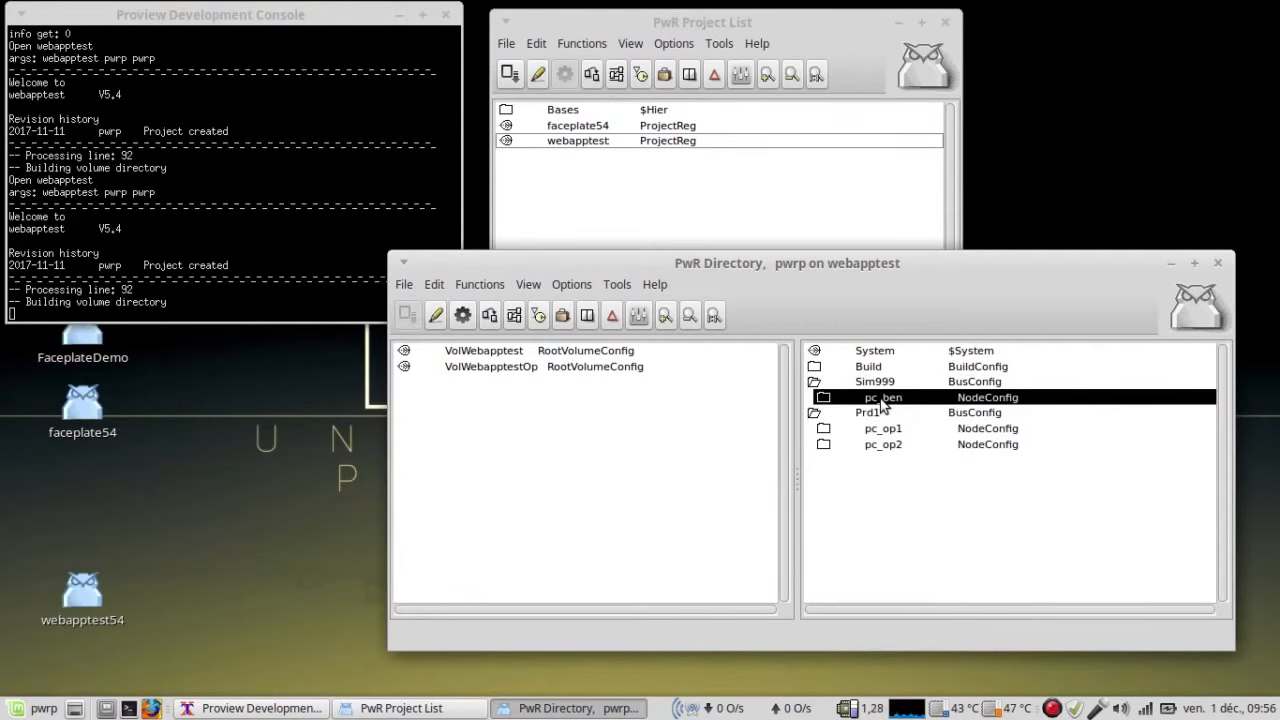
right_click(882, 400)
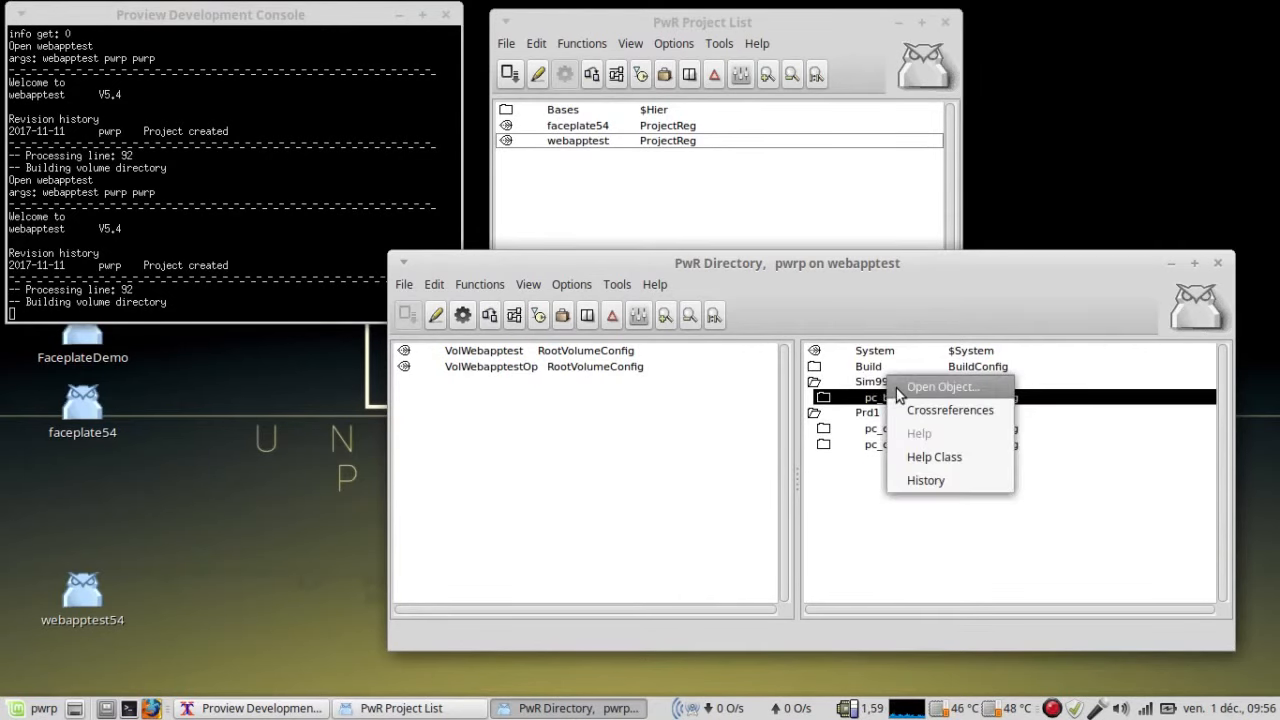
left_click(898, 391)
left_click_drag(736, 82, 381, 112)
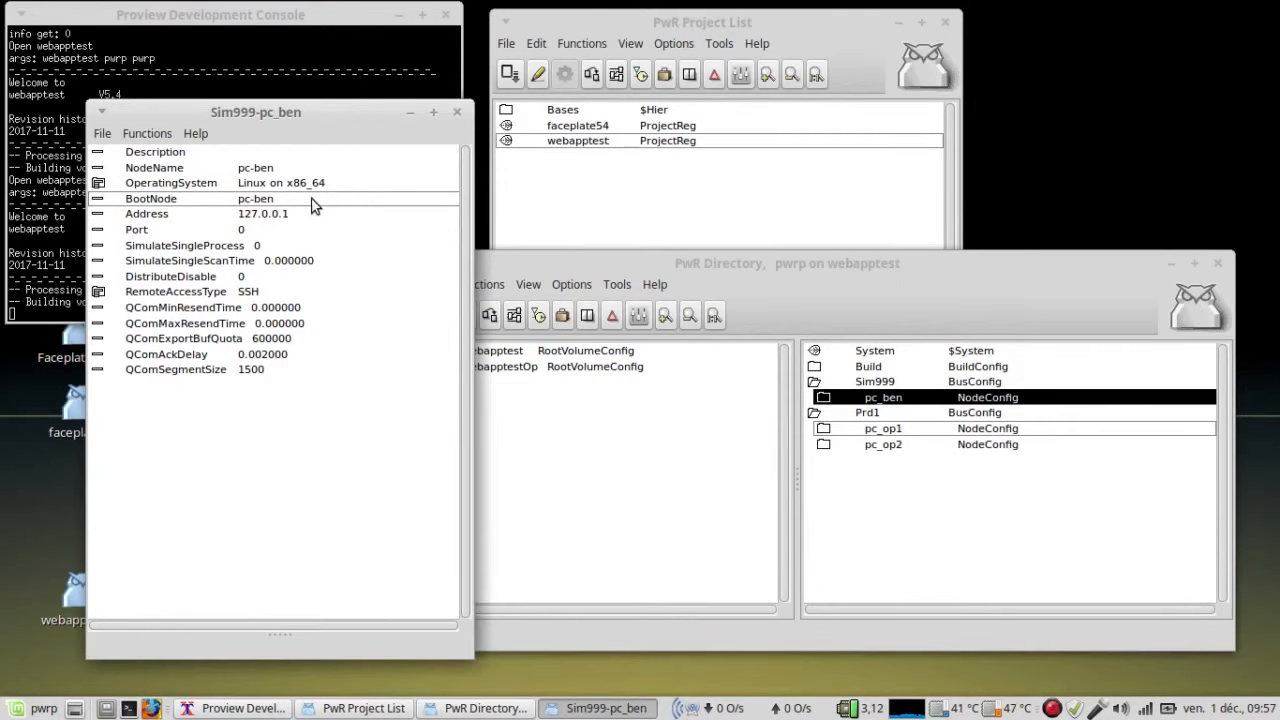
left_click(457, 114)
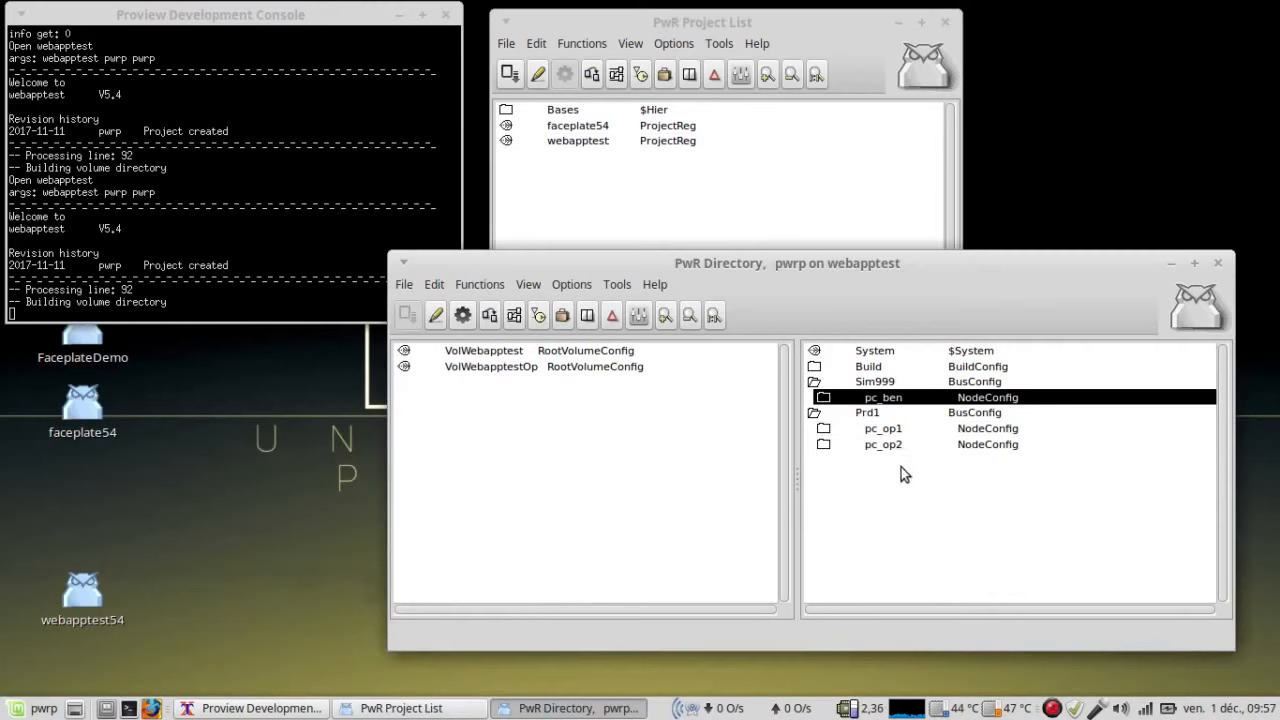
Inspect the attributes of the pc_op1 node under Prd1, especially its address, and close its object window.
left_click(876, 416)
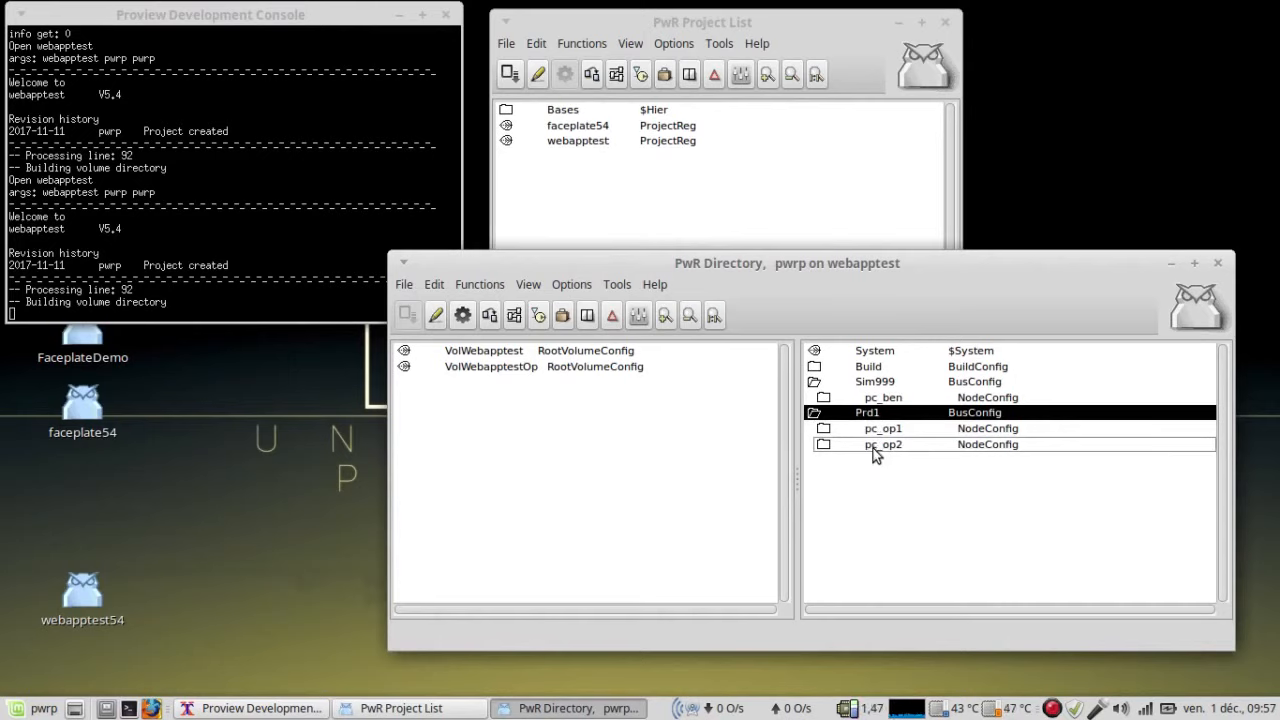
left_click(880, 432)
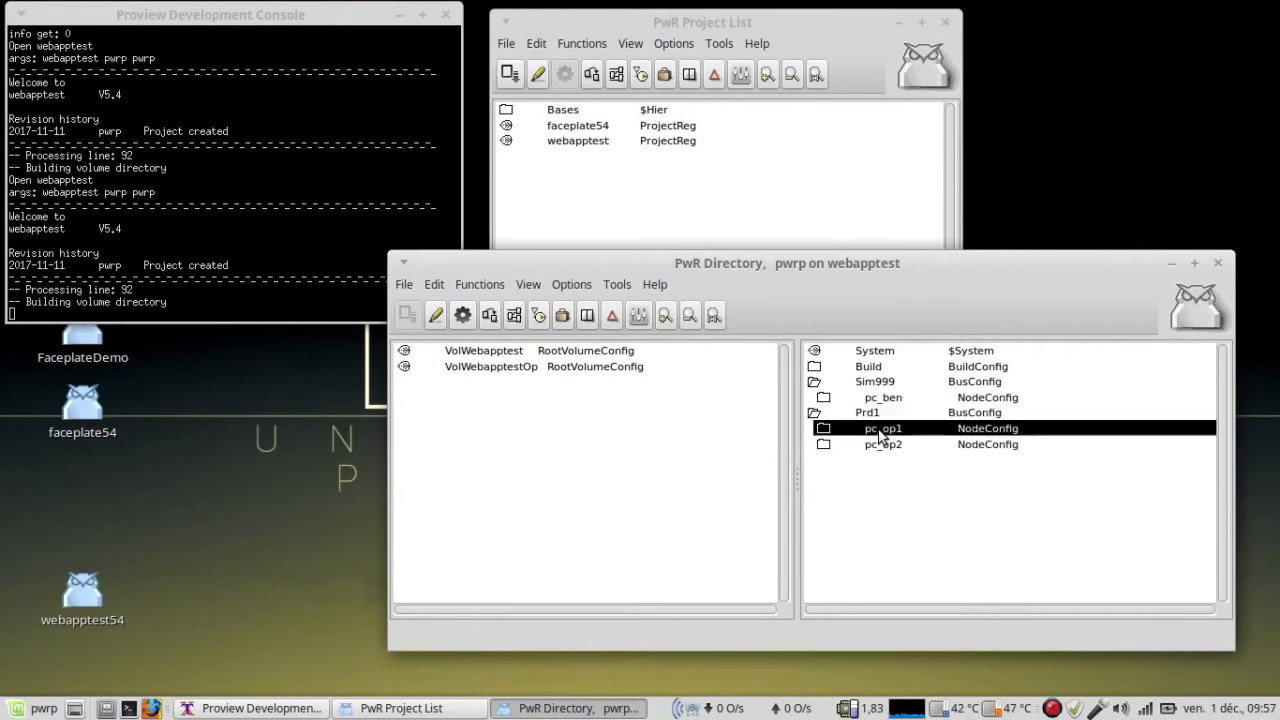
right_click(880, 432)
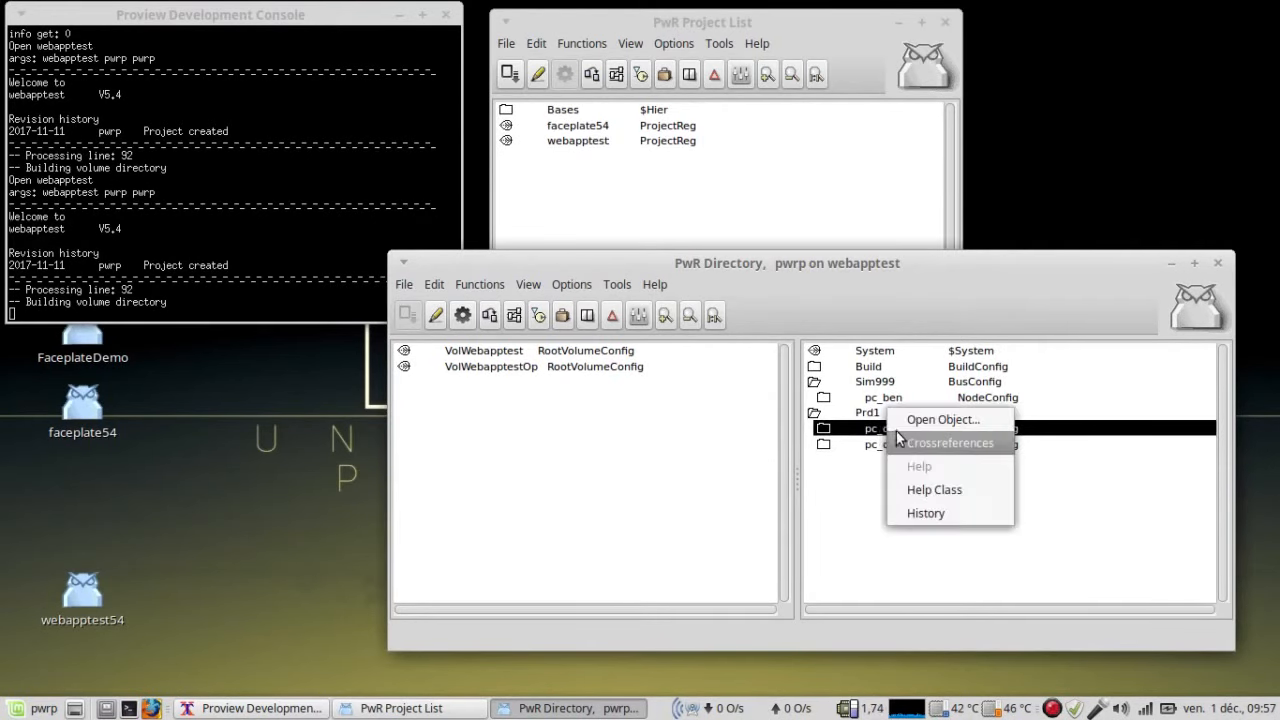
left_click(899, 425)
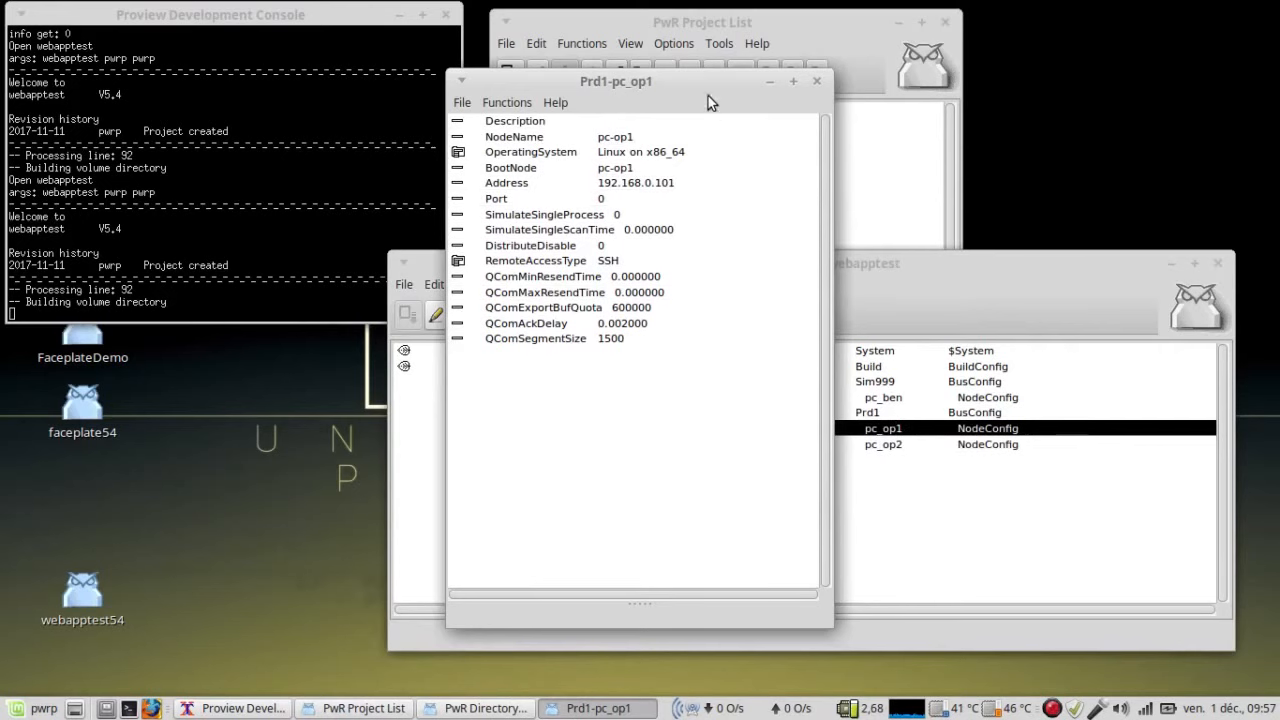
left_click_drag(707, 81, 361, 76)
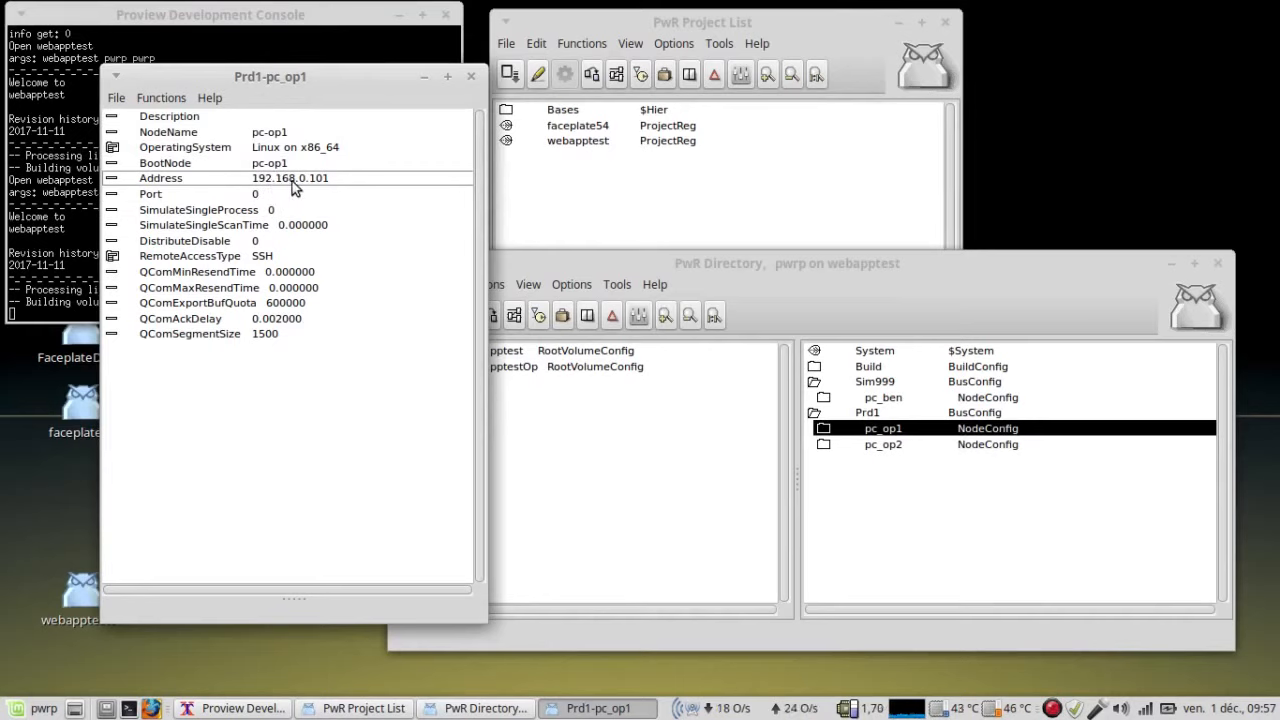
left_click(472, 78)
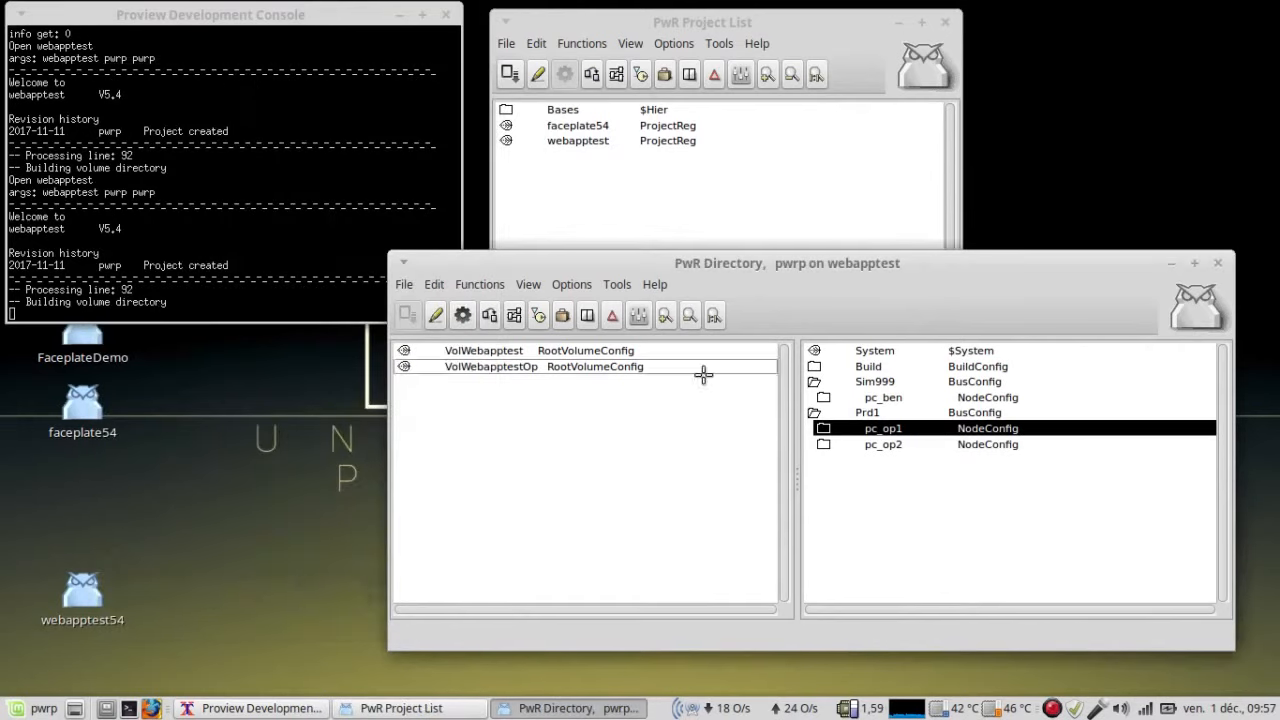
Inspect the attributes of the pc_op2 node under Prd1, especially its address, and close its object window.
left_click(885, 446)
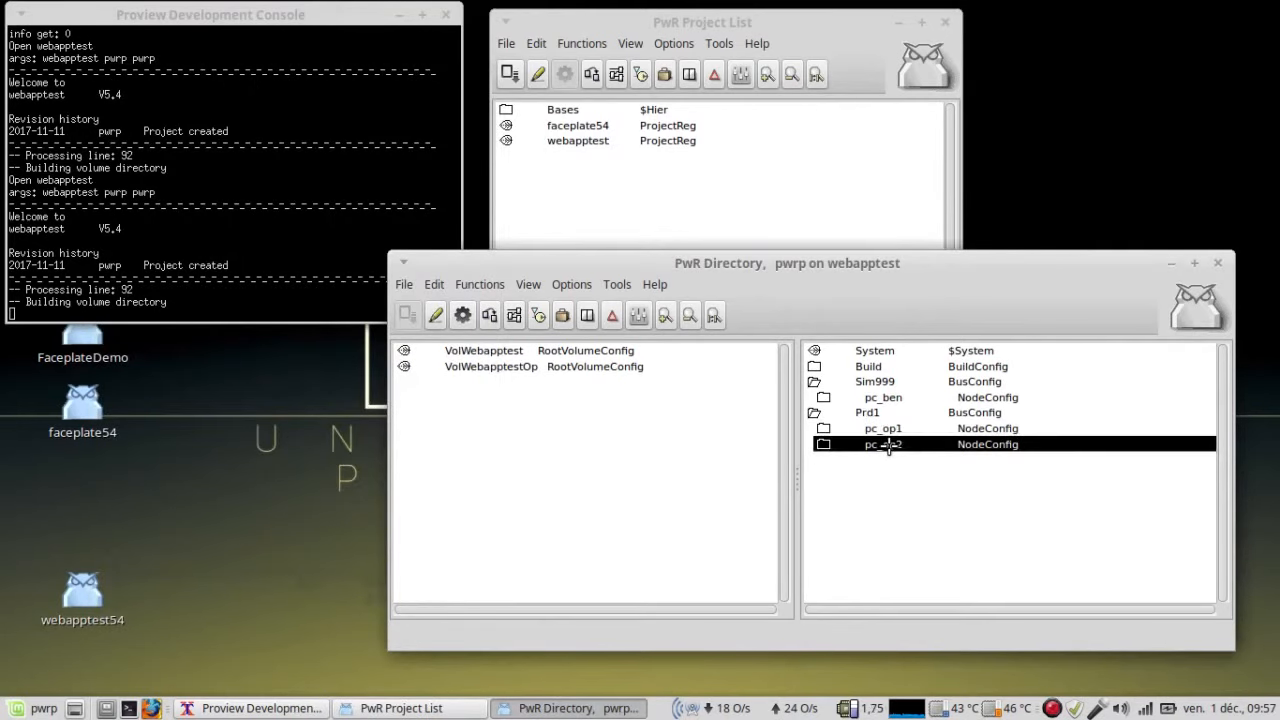
right_click(887, 447)
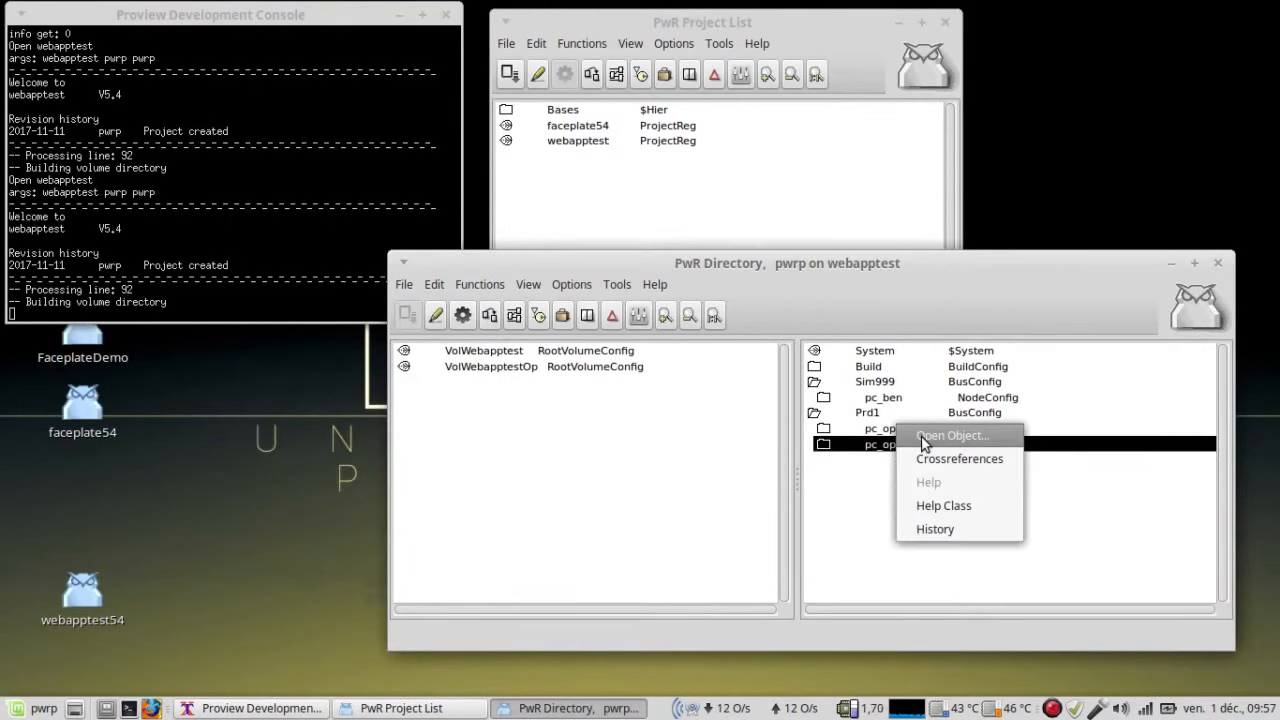
left_click(923, 437)
left_click_drag(713, 86, 397, 83)
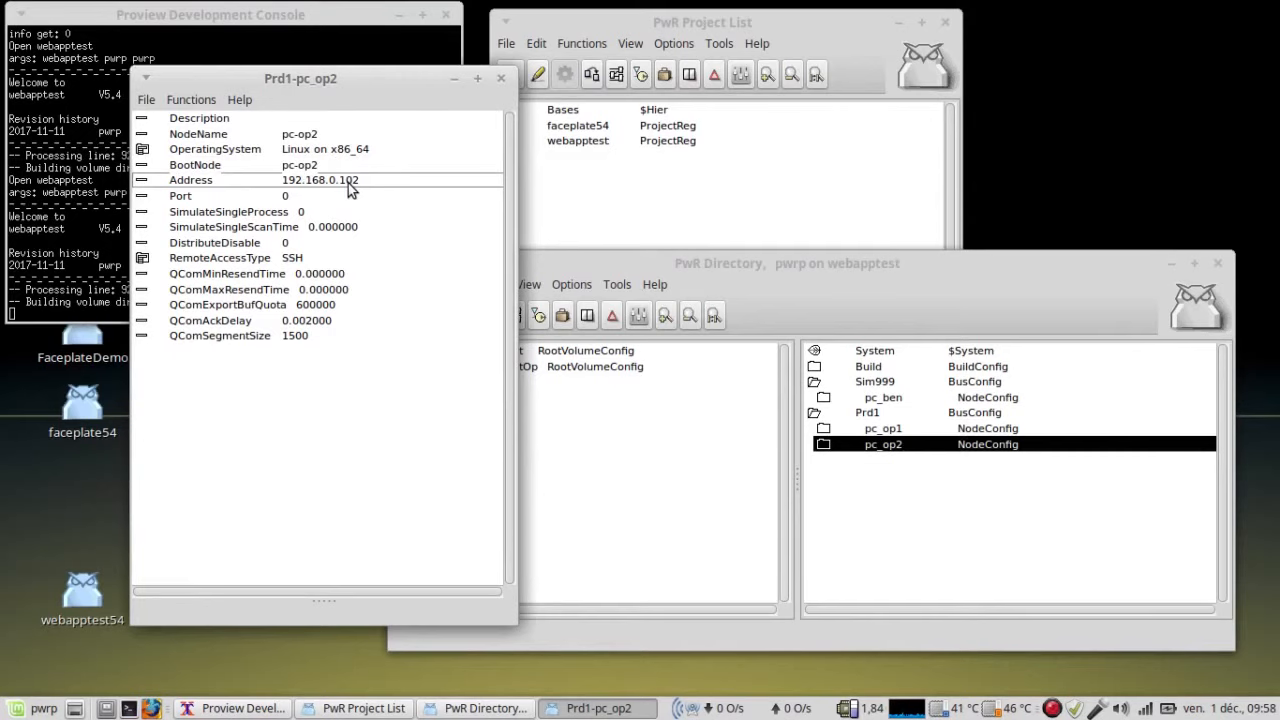
left_click(502, 80)
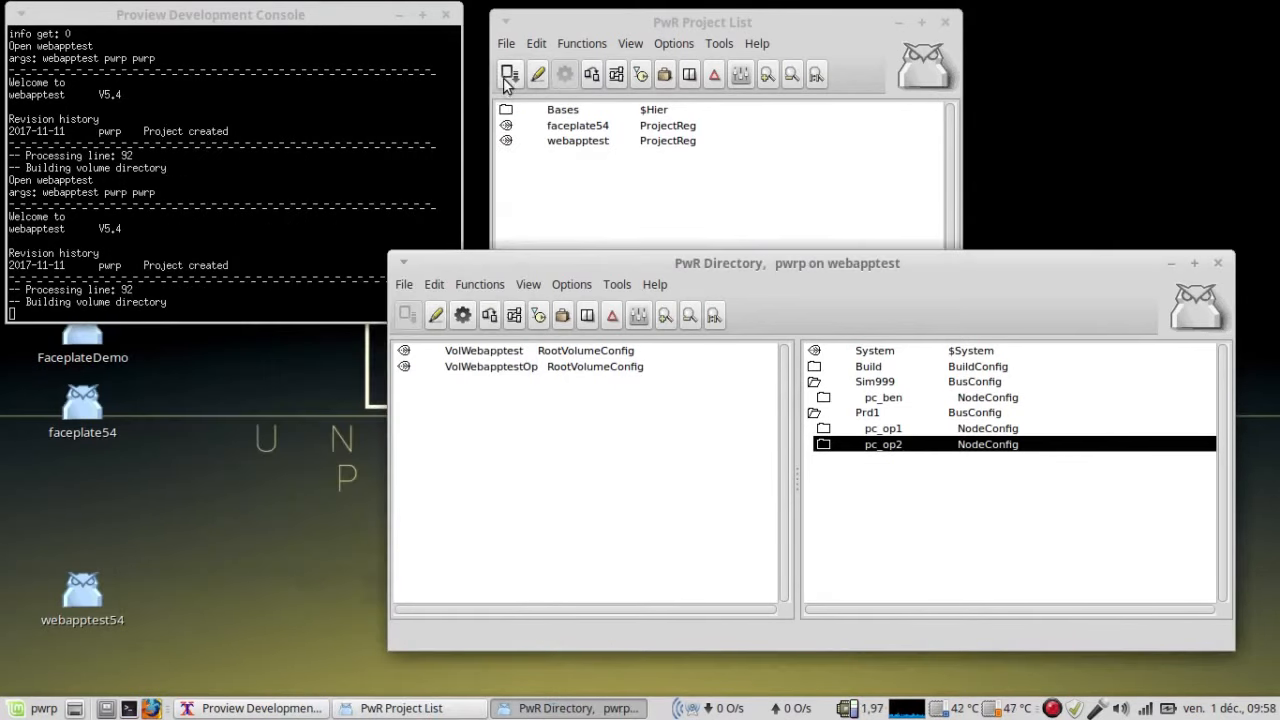
Open the VolWebapptest volume, then shrink its window and place it beside the development console.
right_click(470, 352)
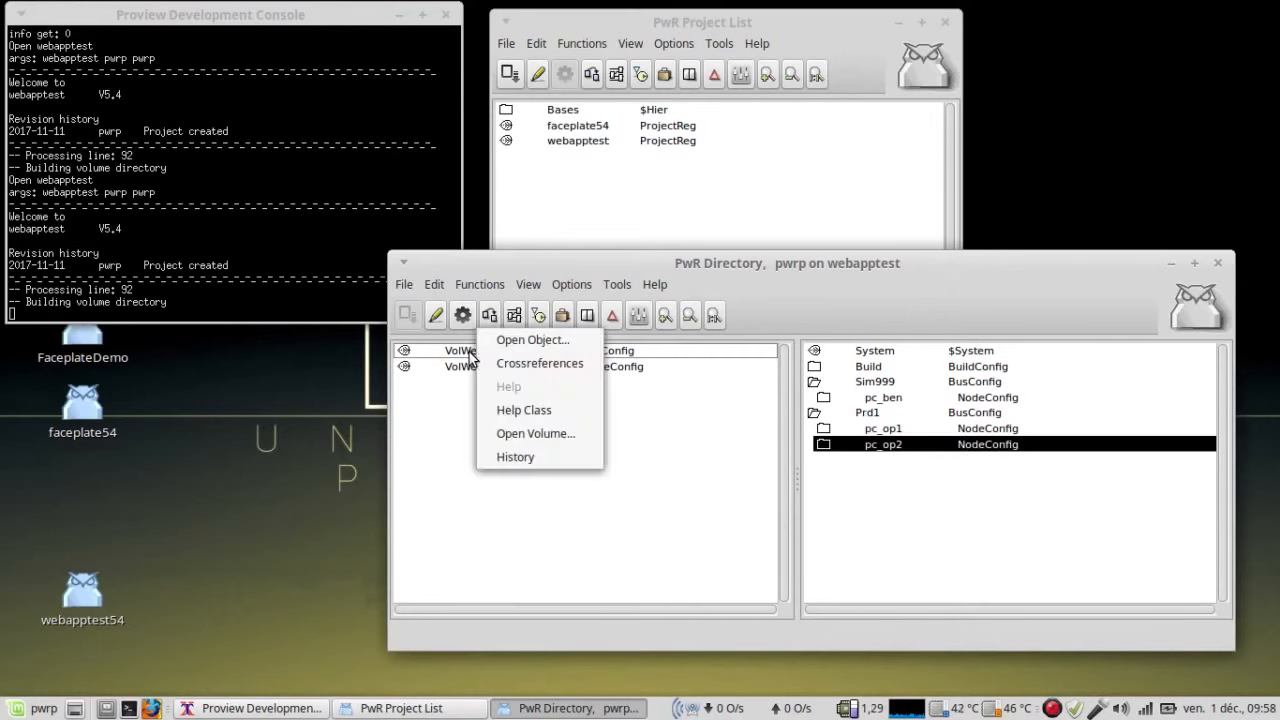
left_click(500, 438)
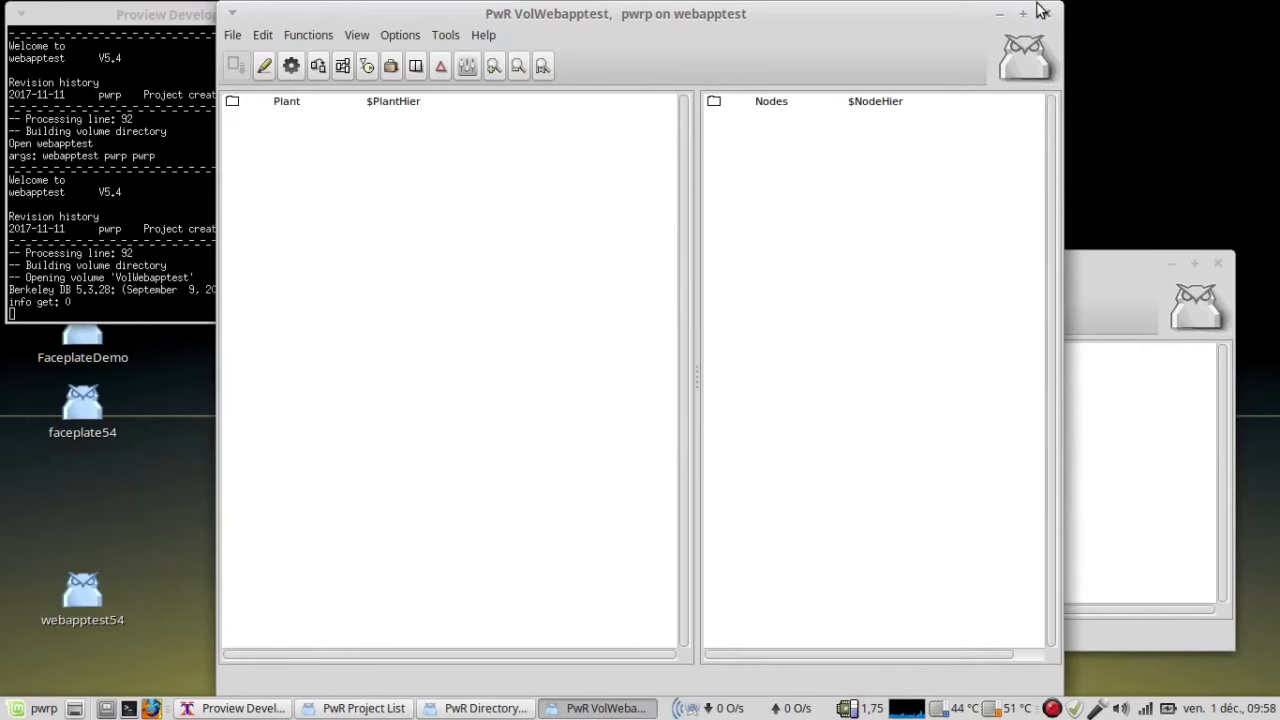
left_click_drag(1056, 12, 972, 120)
left_click_drag(823, 125, 1056, 35)
Expand the Plant hierarchy of VolWebapptest to view its PLC program, signals and greenhouse objects.
left_click(491, 121)
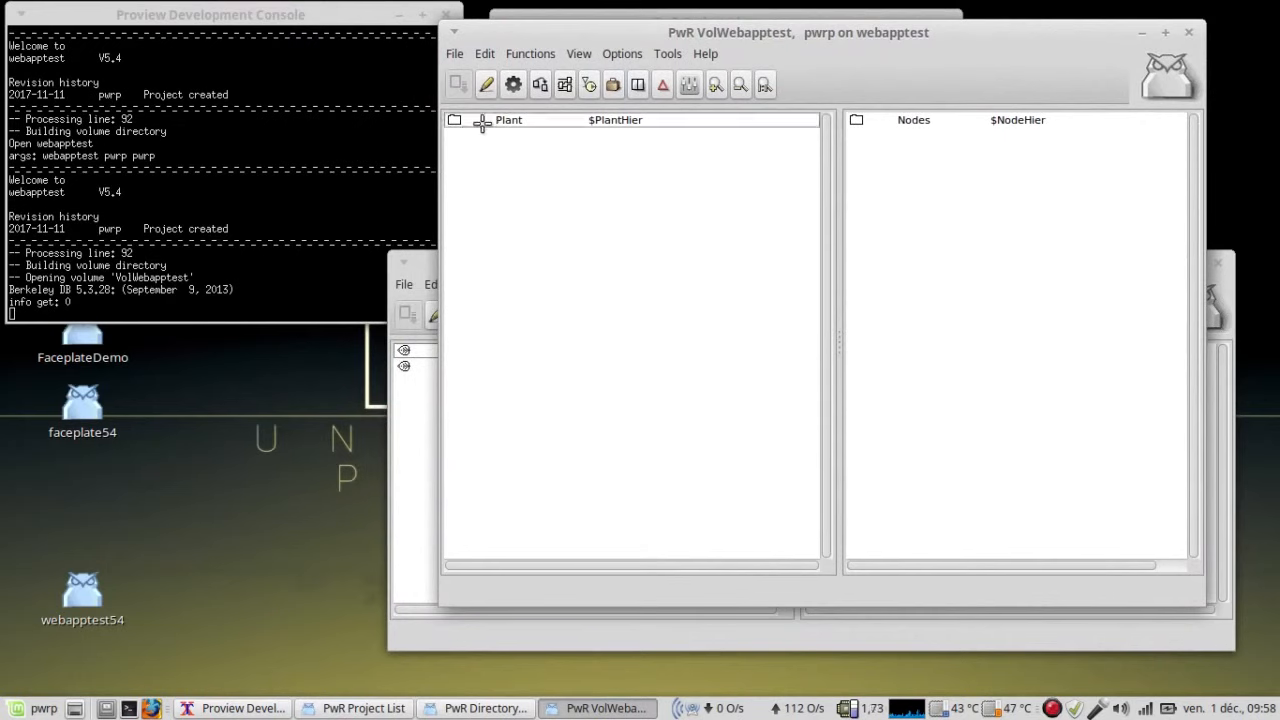
left_click(452, 120)
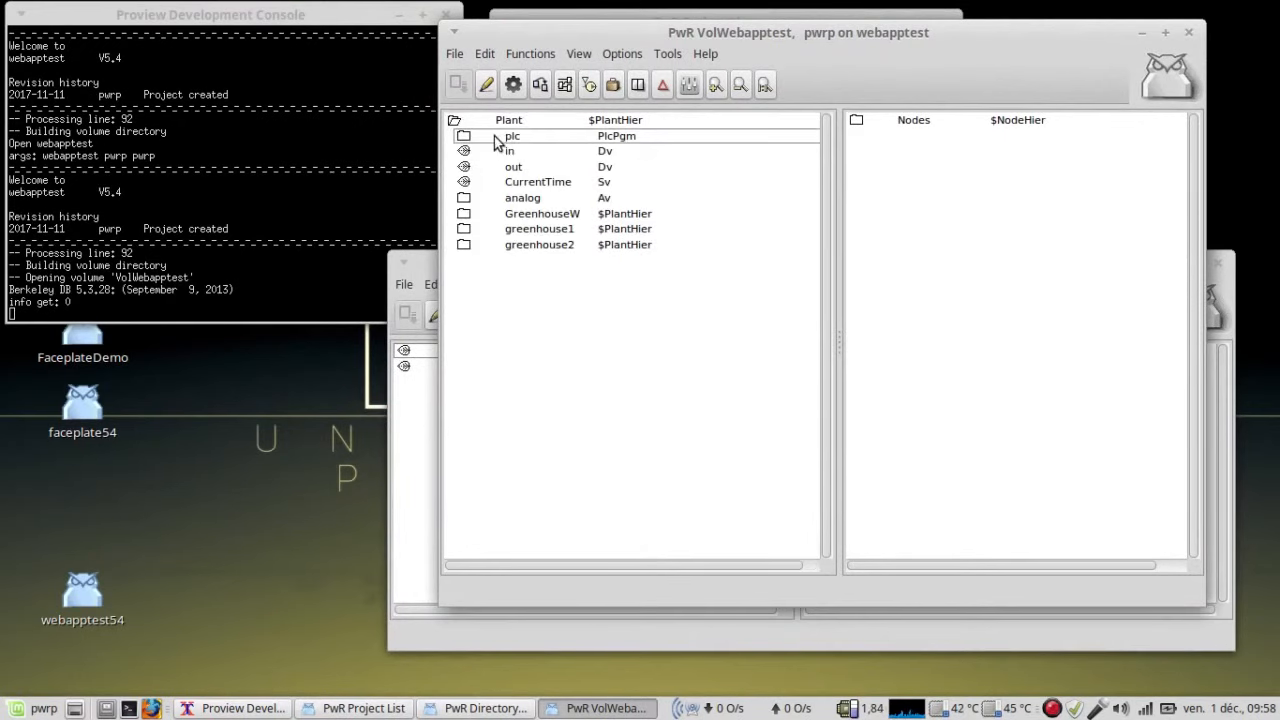
left_click(506, 150)
left_click(500, 168)
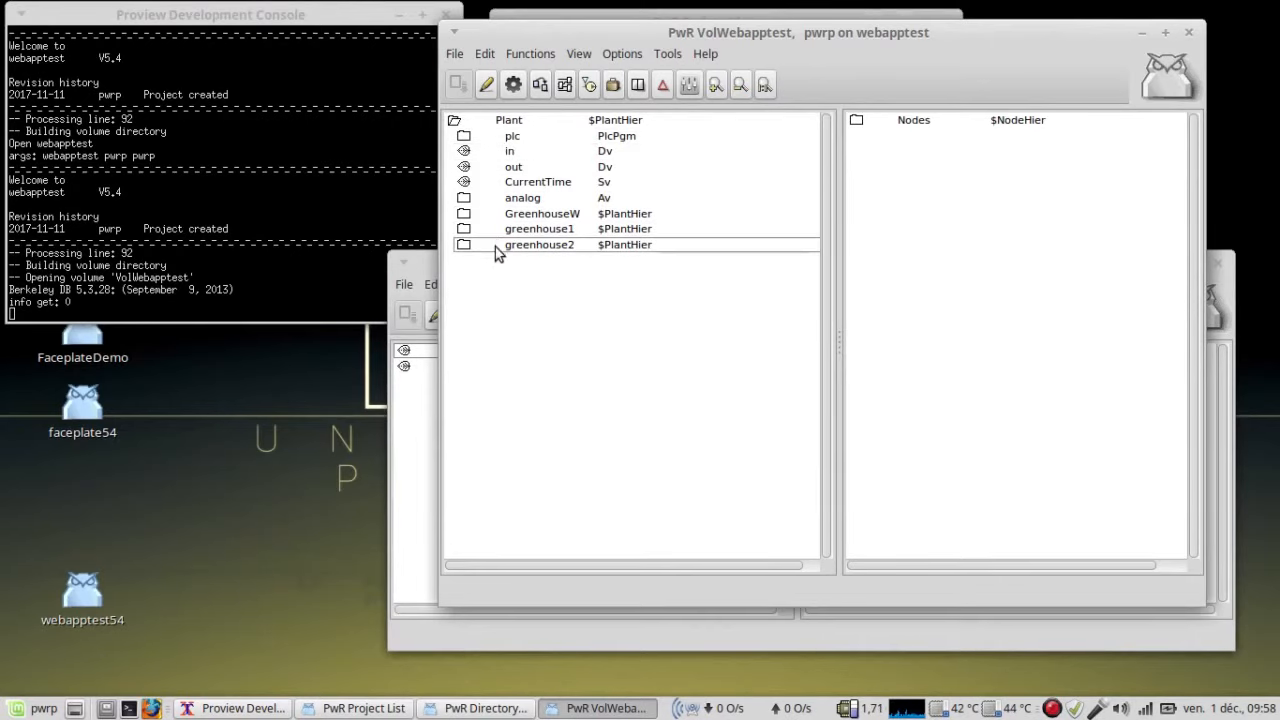
Expand Nodes down to the Op operator place of the Webapptest node to view its graphs.
left_click(856, 120)
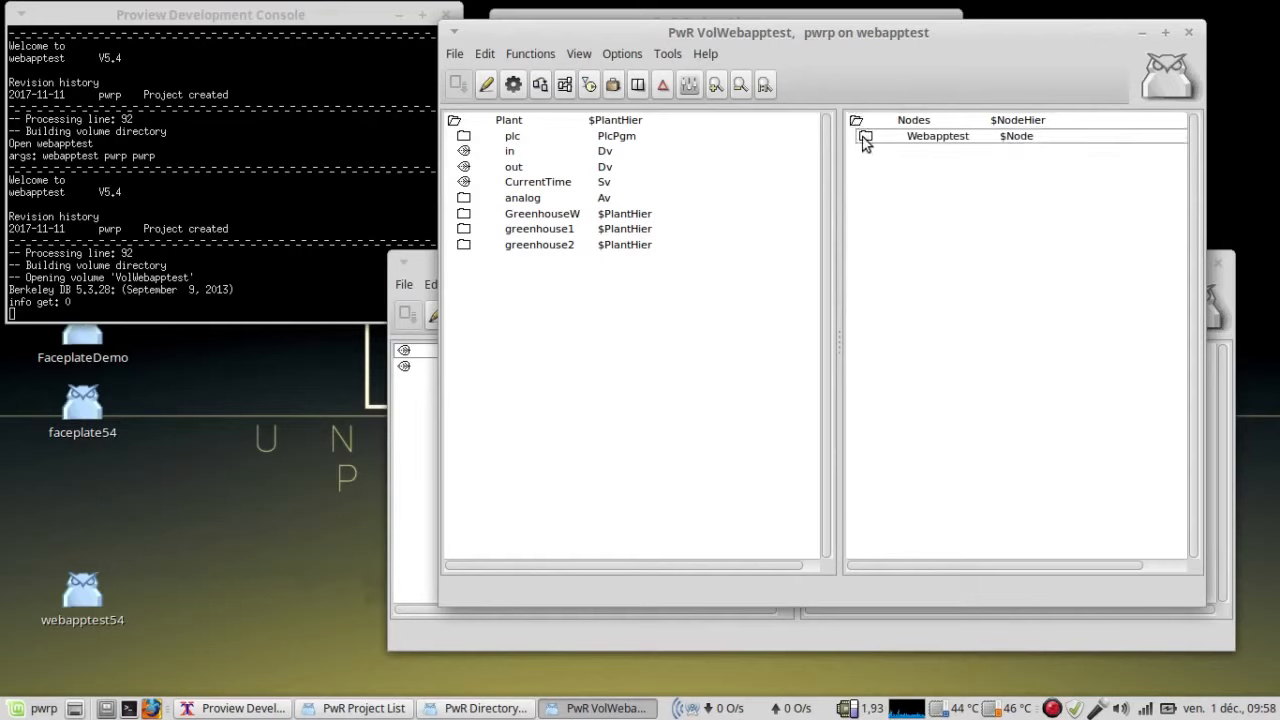
left_click(865, 137)
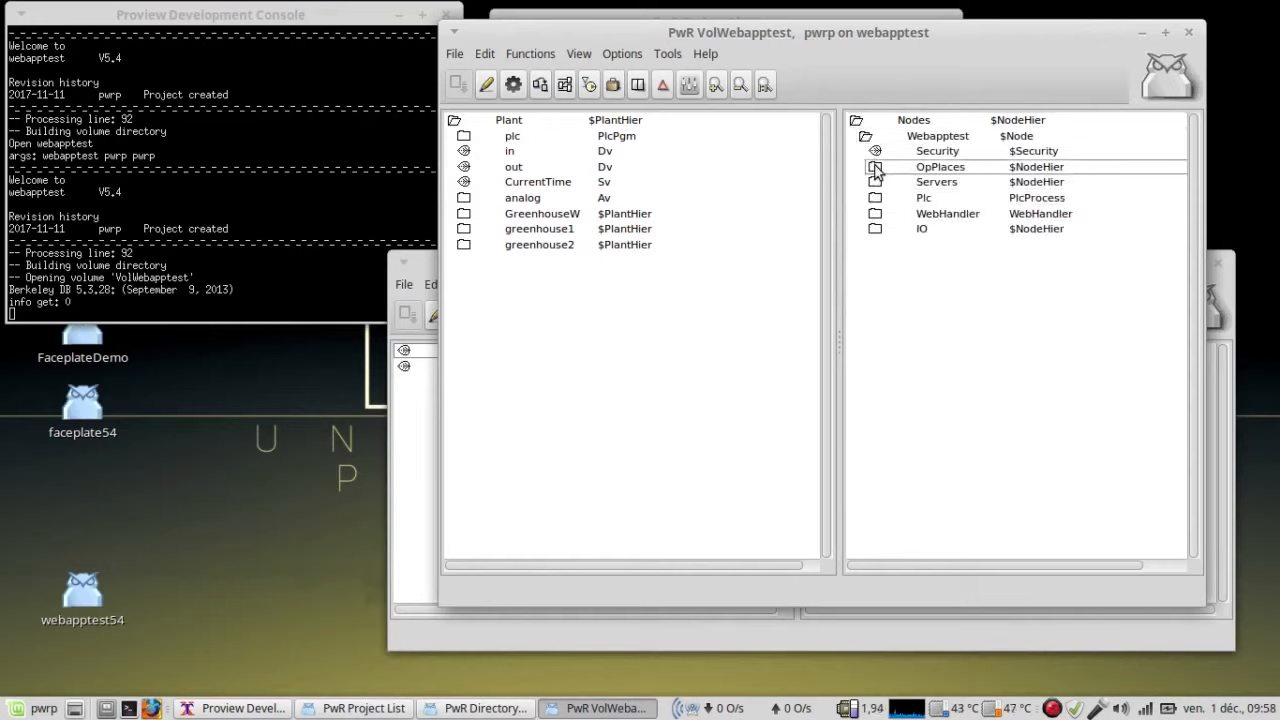
left_click(875, 167)
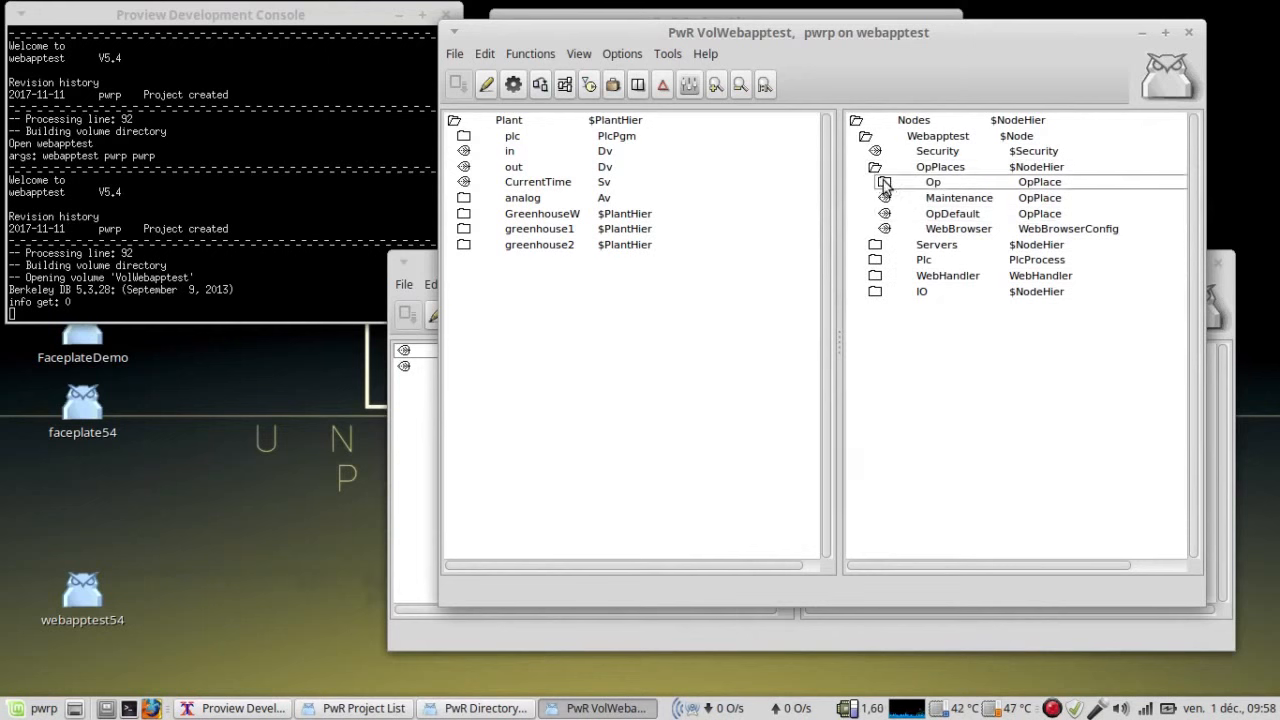
left_click(884, 184)
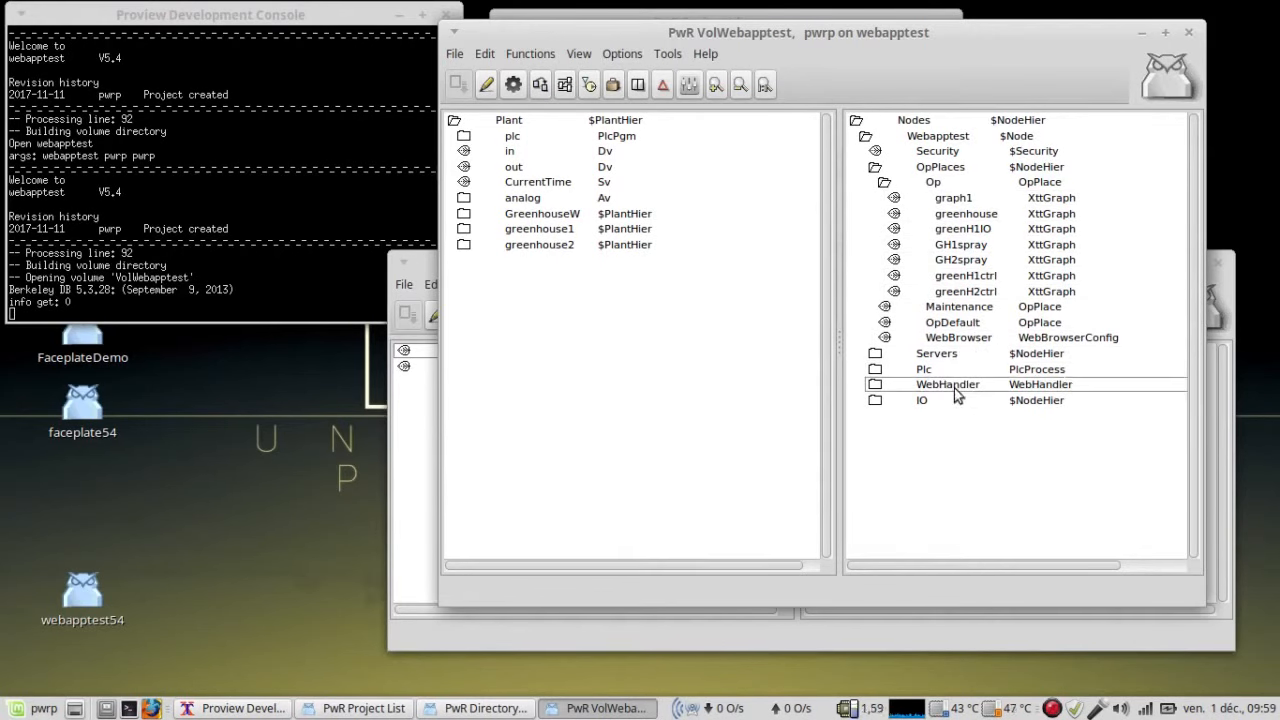
Examine the app graphs of OpPlacesApp under WebHandler, and collapse WebHandler again.
left_click(875, 387)
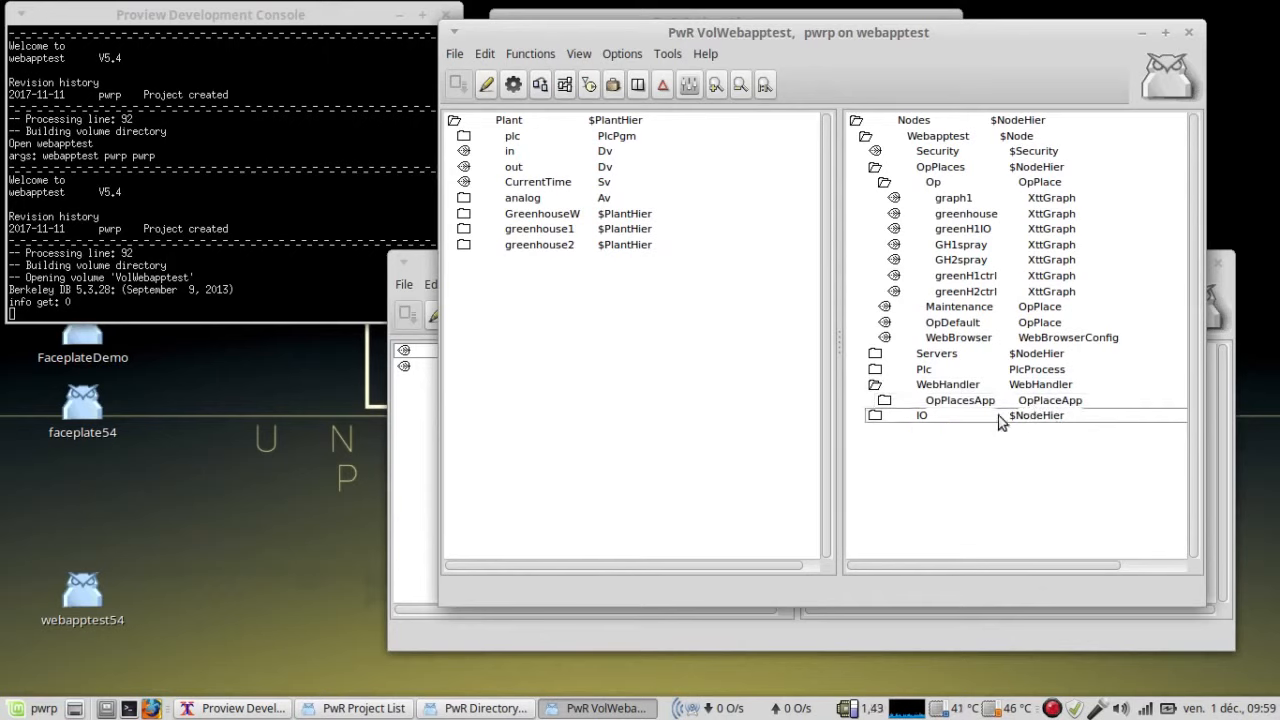
left_click(884, 403)
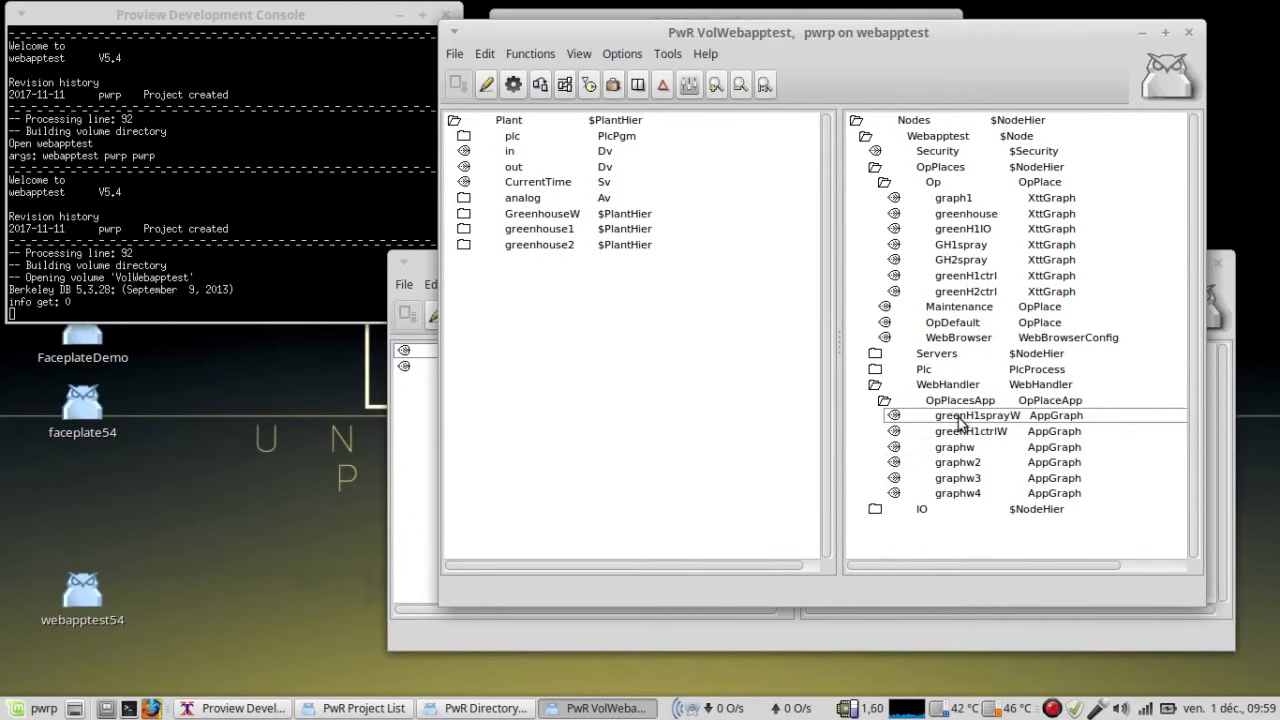
left_click(876, 388)
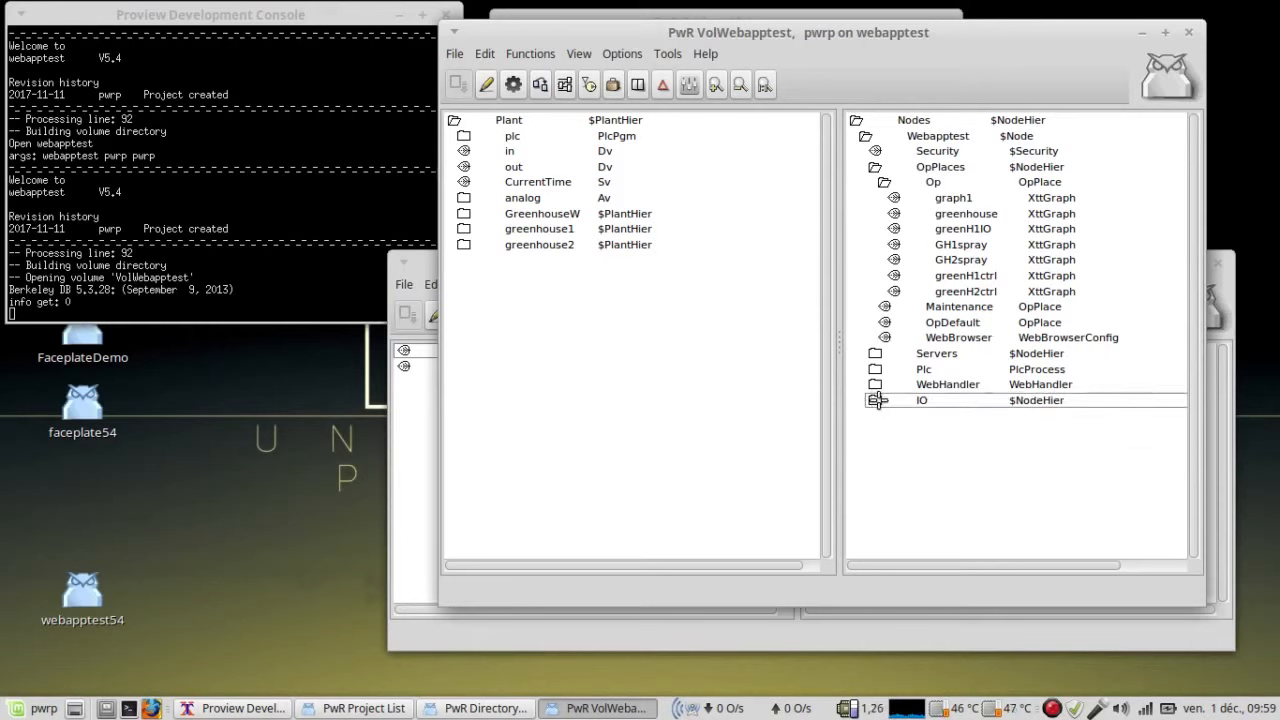
Expand IO down to the INPUT and OUTPUT modules of IO_interface under ModbusNetwork, and collapse IO again.
left_click(875, 400)
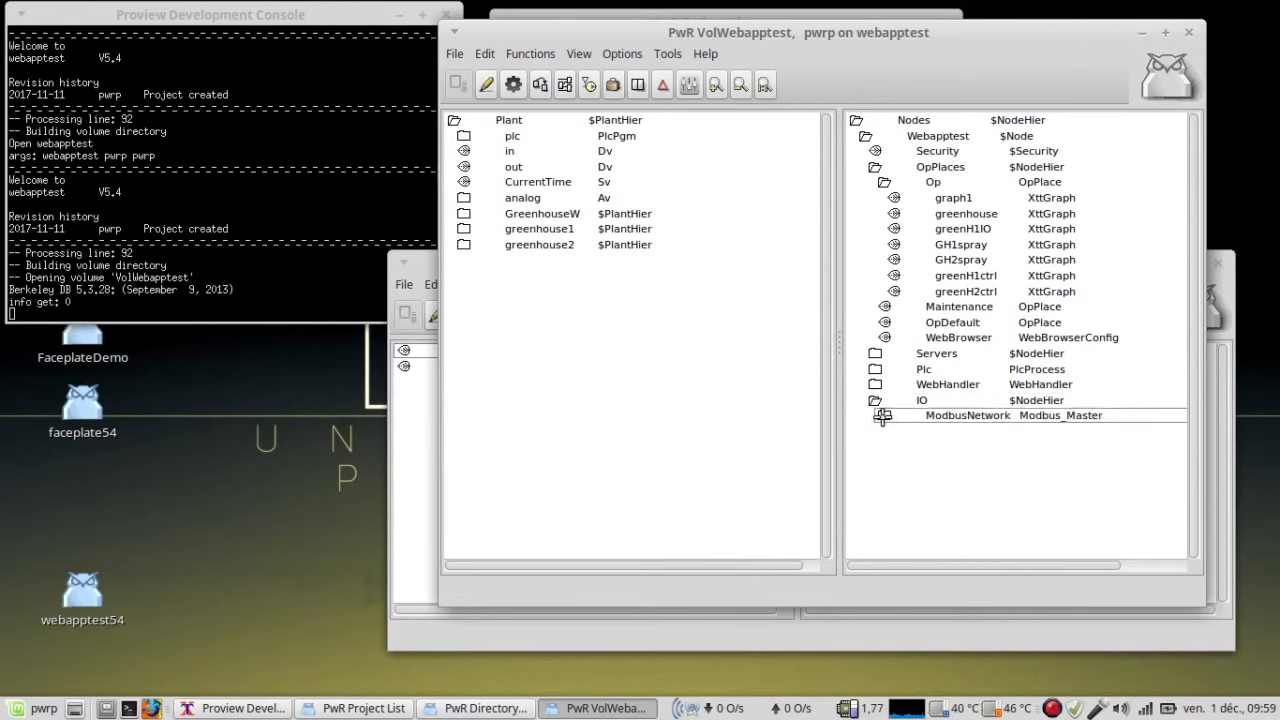
left_click(884, 415)
left_click(894, 433)
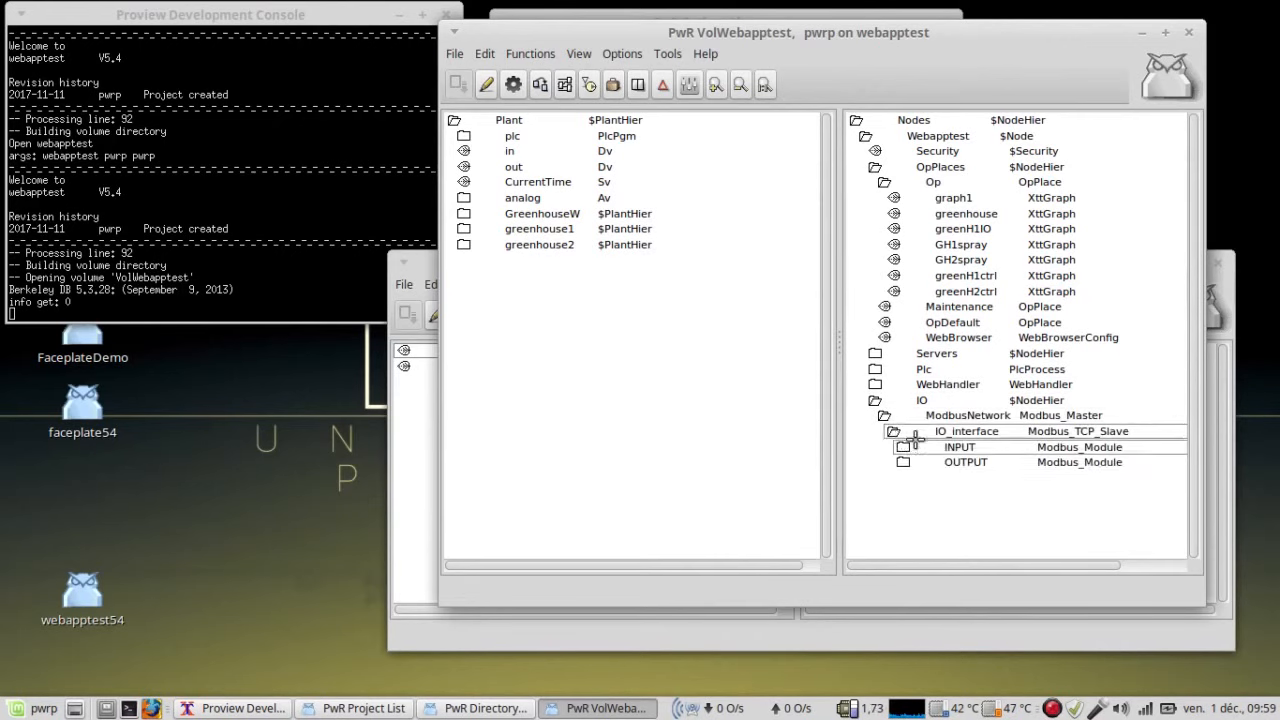
left_click(886, 416)
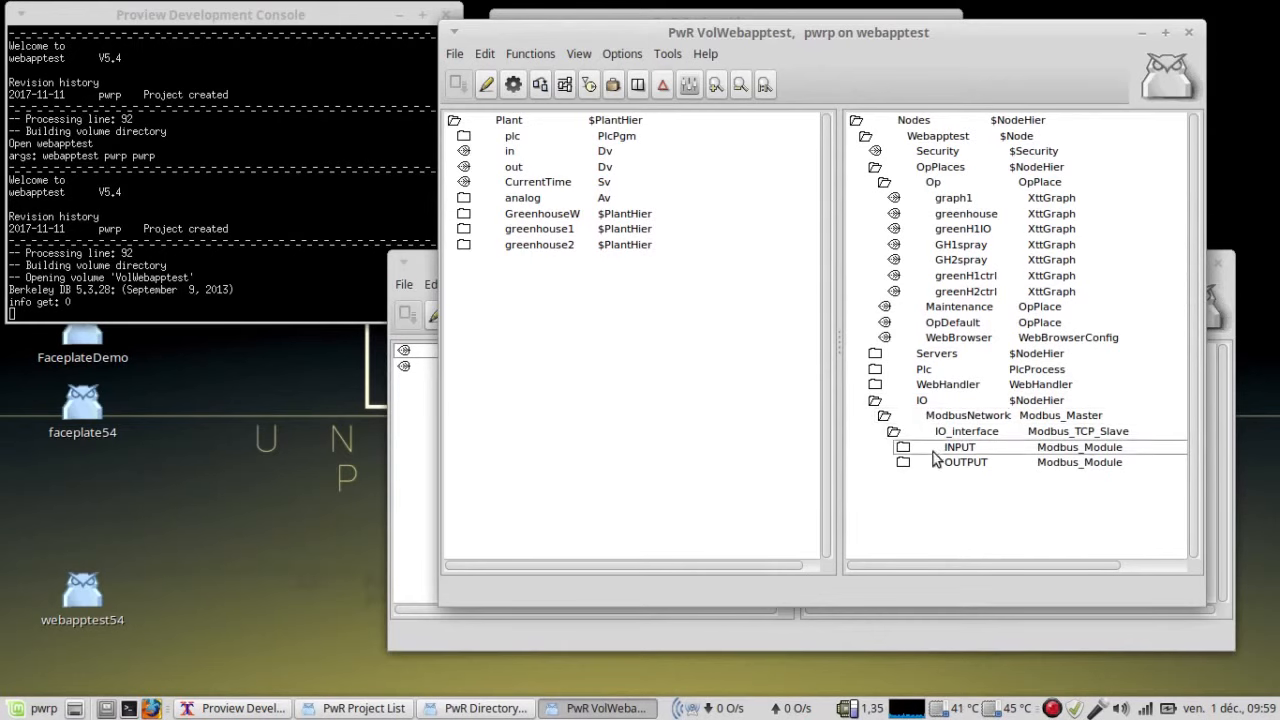
left_click(875, 402)
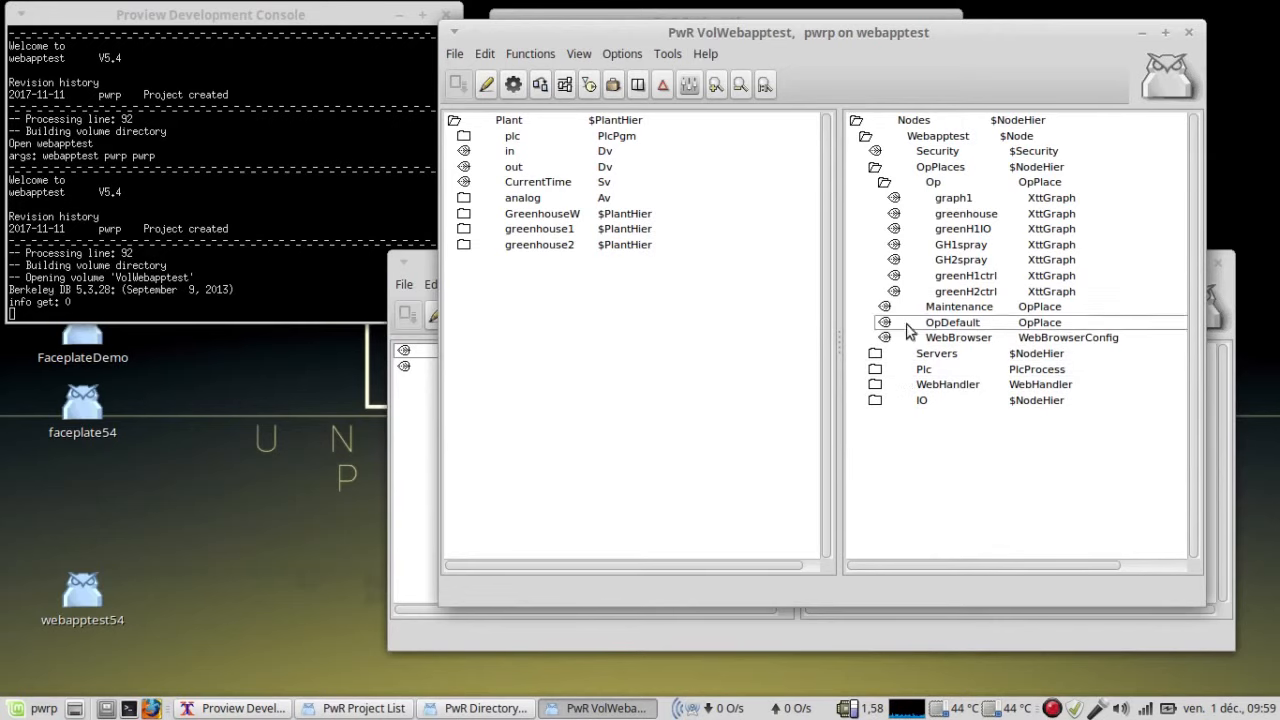
Collapse OpPlaces, the Webapptest node and Plant in VolWebapptest, and shorten its window to uncover the directory window.
left_click(872, 168)
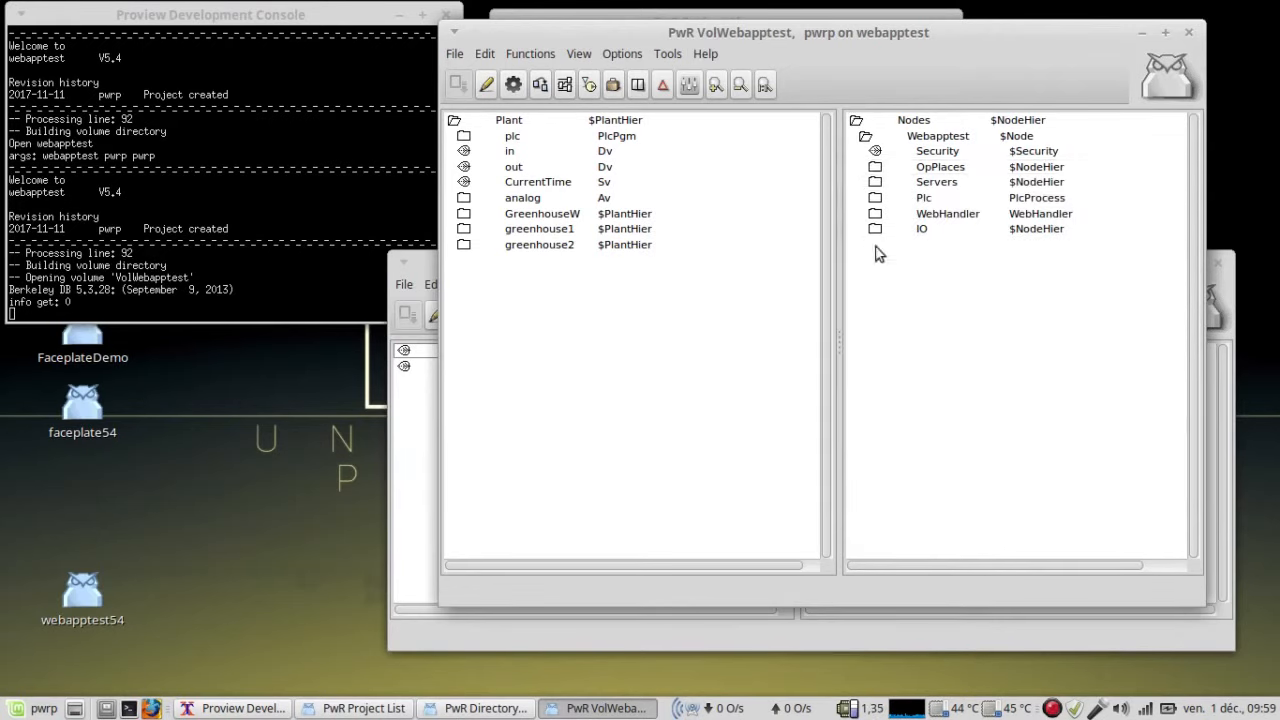
left_click(865, 136)
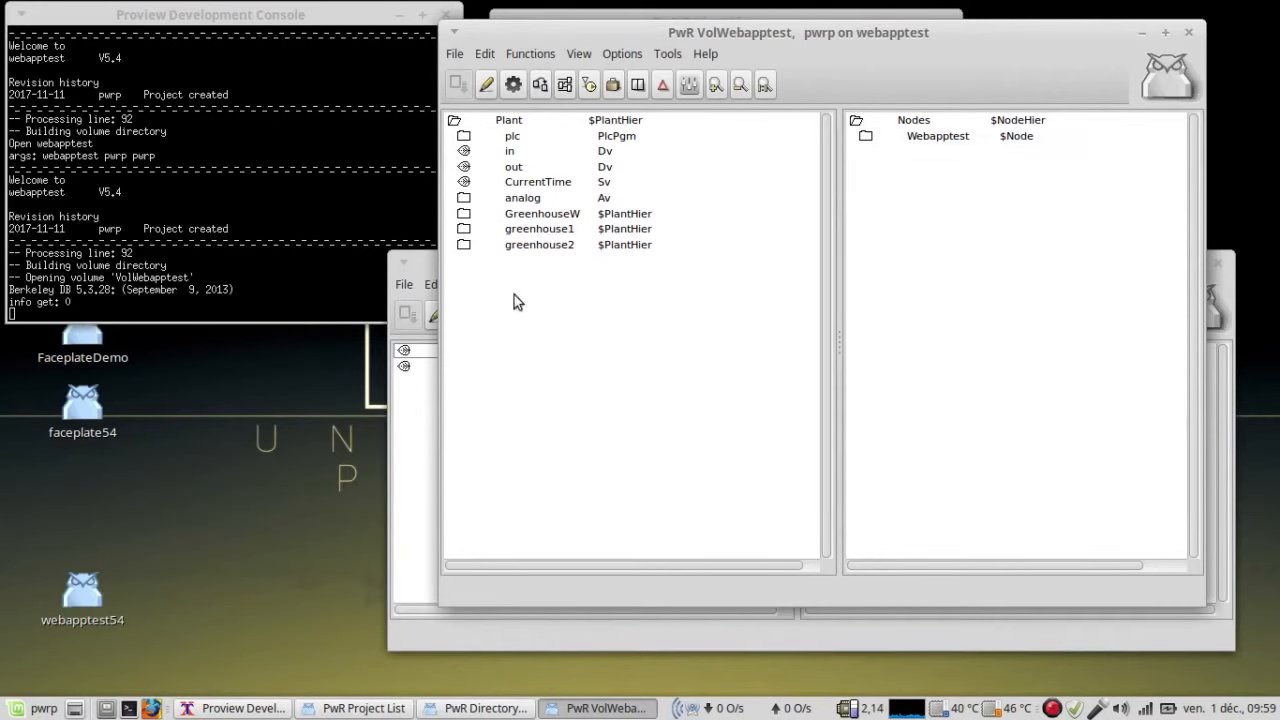
left_click(454, 120)
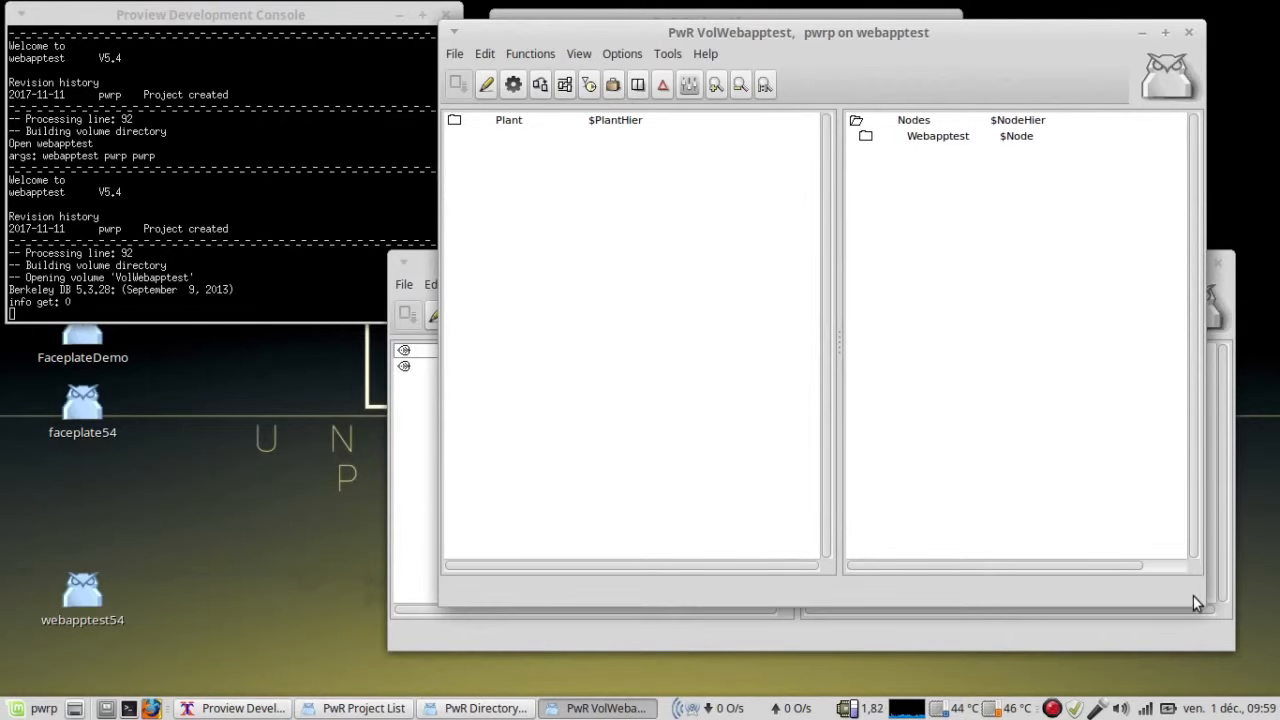
left_click_drag(1197, 597, 1193, 287)
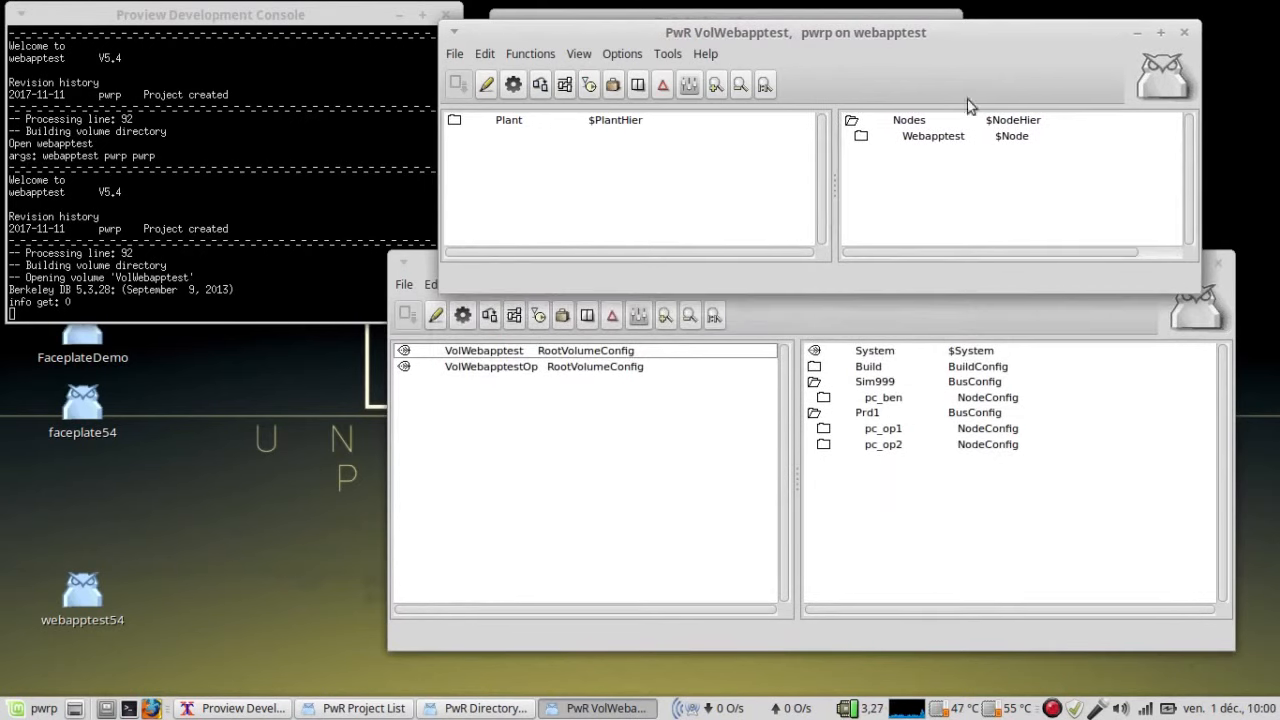
left_click(545, 366)
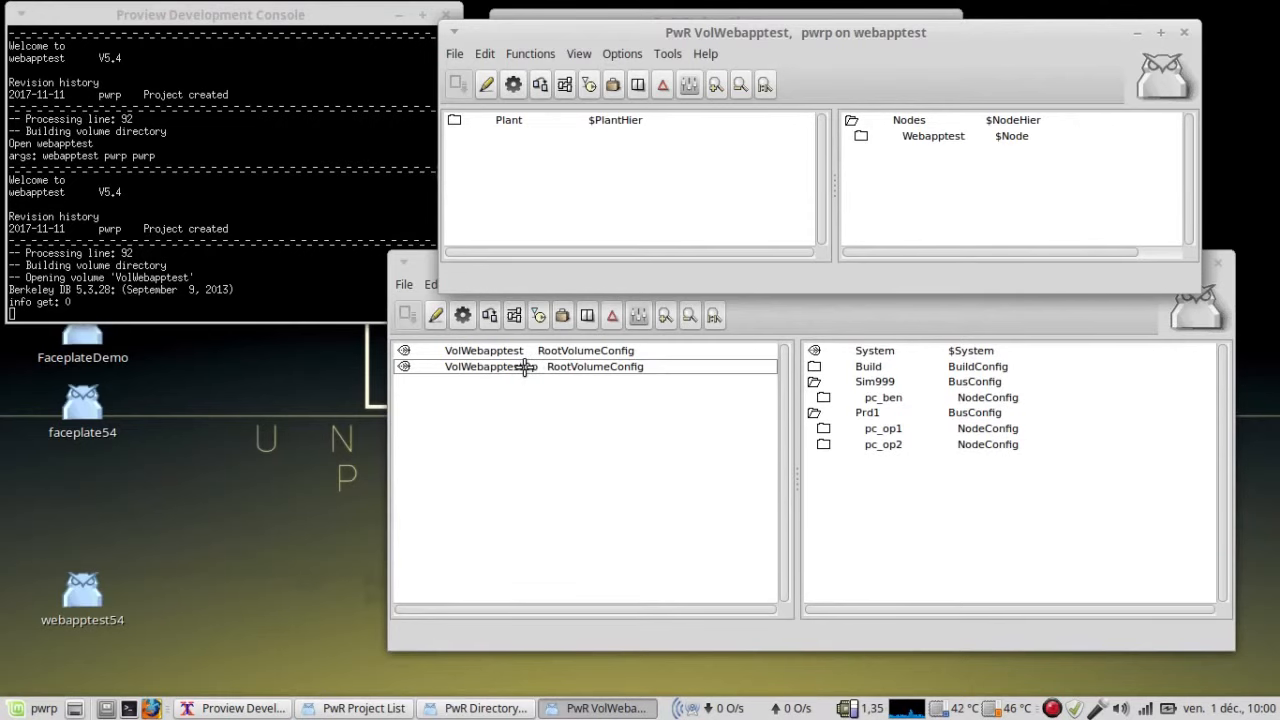
right_click(525, 367)
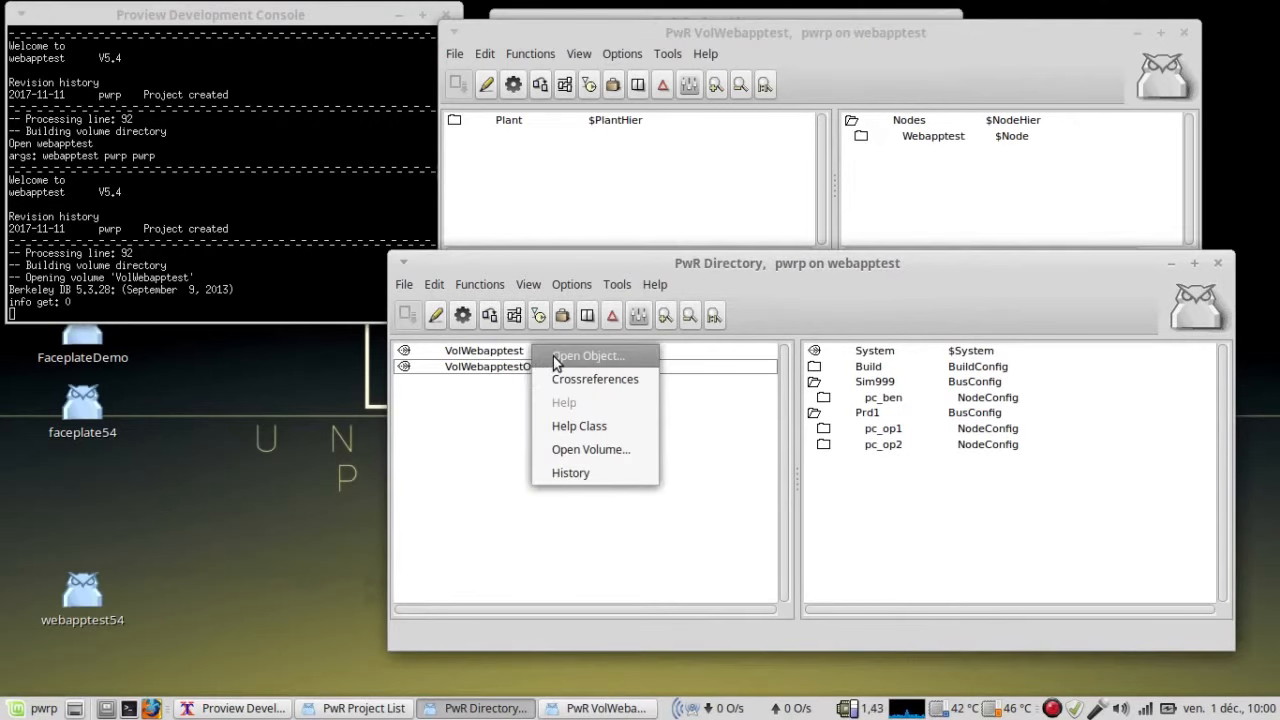
left_click(588, 356)
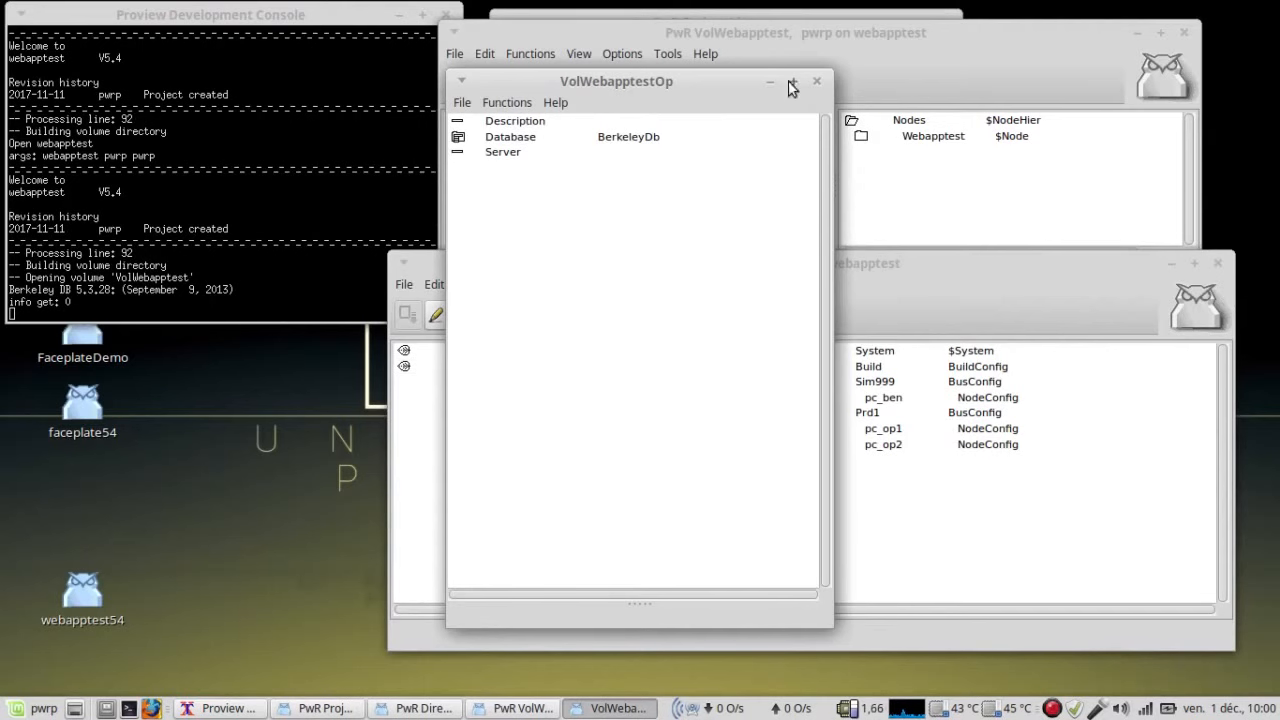
left_click(817, 83)
Open the VolWebapptestOp volume from the project's directory volume.
left_click(514, 366)
right_click(514, 367)
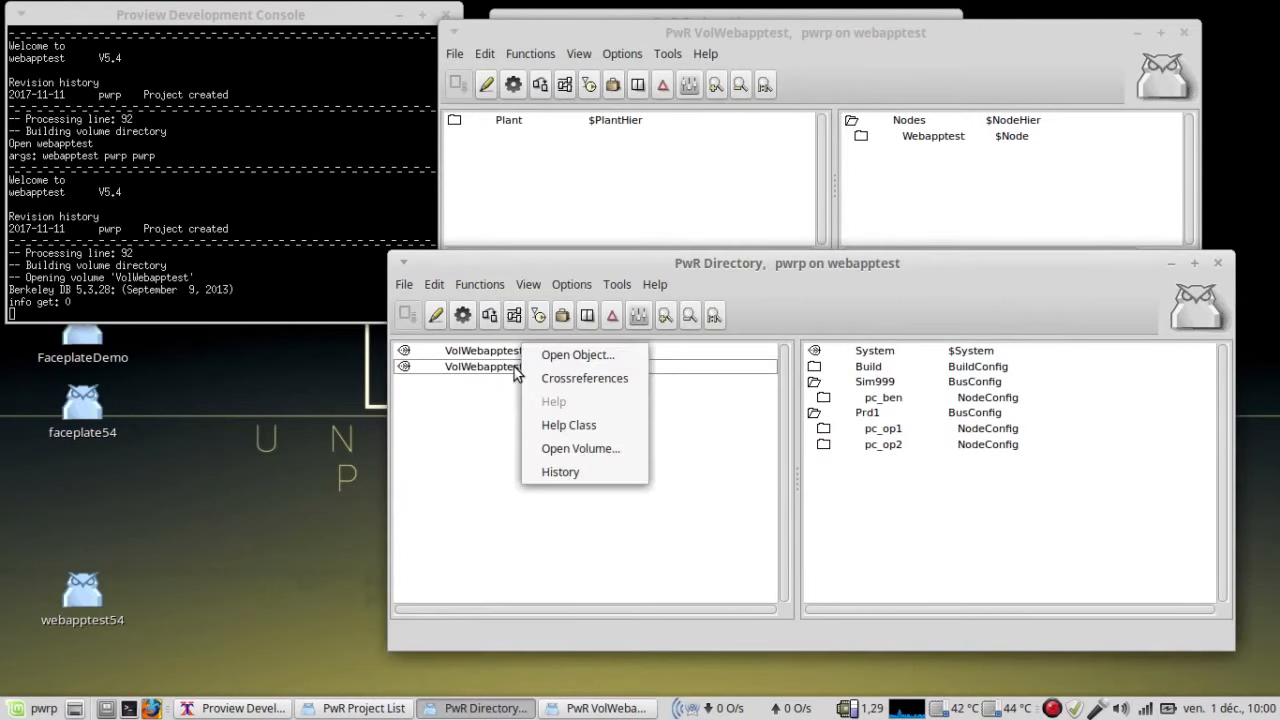
left_click(557, 450)
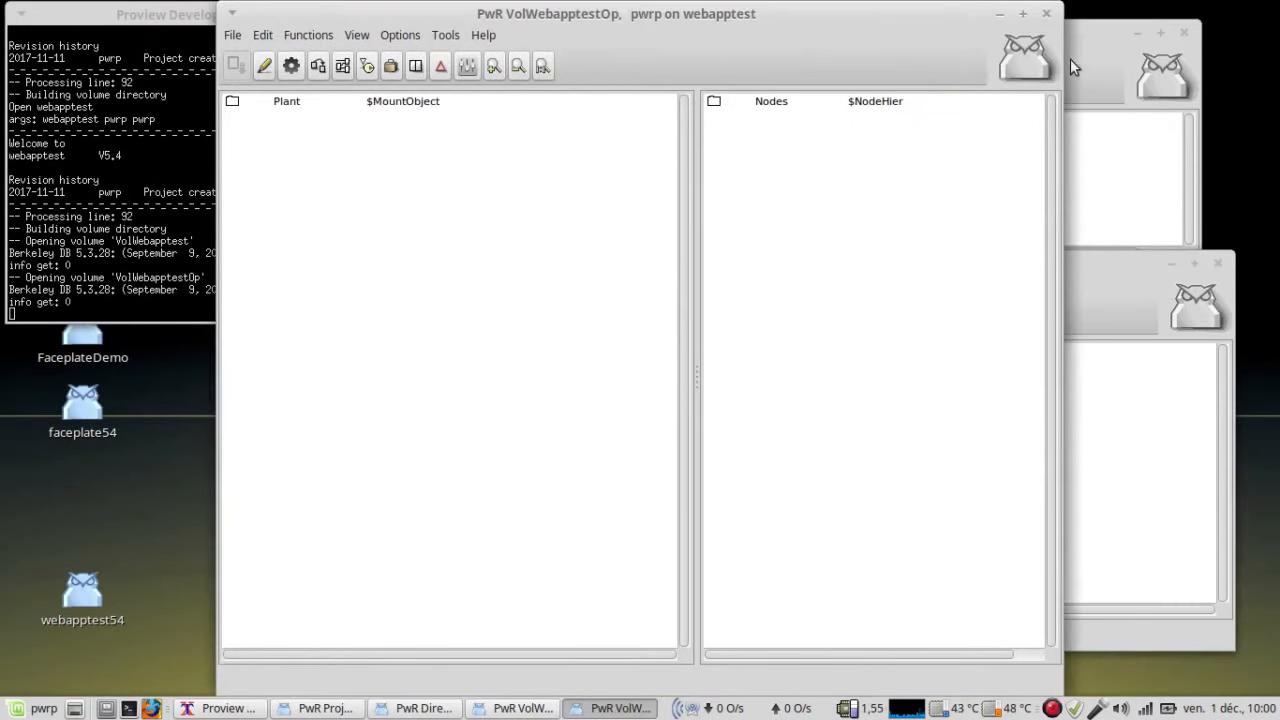
Resize and stack the VolWebapptest window above the VolWebapptestOp window, and widen the node pane of VolWebapptestOp.
left_click_drag(1055, 10, 1035, 343)
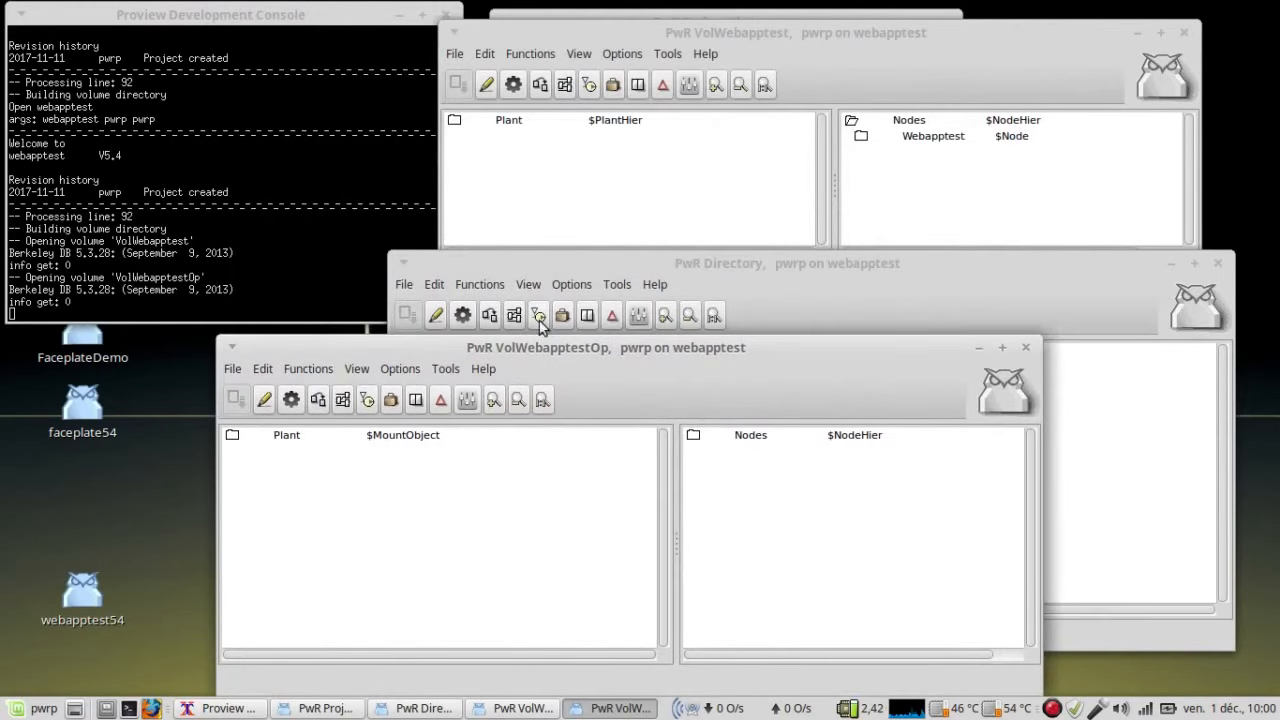
left_click_drag(544, 347, 746, 340)
left_click_drag(735, 36, 750, 28)
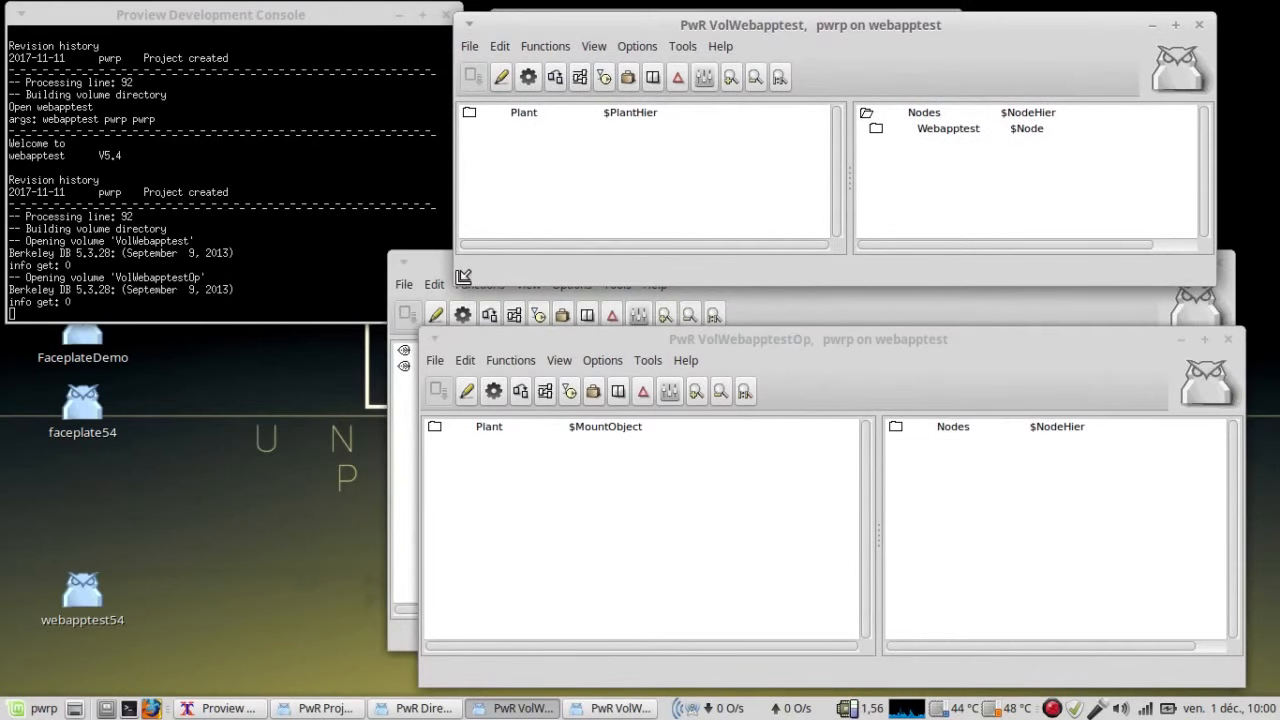
left_click_drag(463, 276, 422, 322)
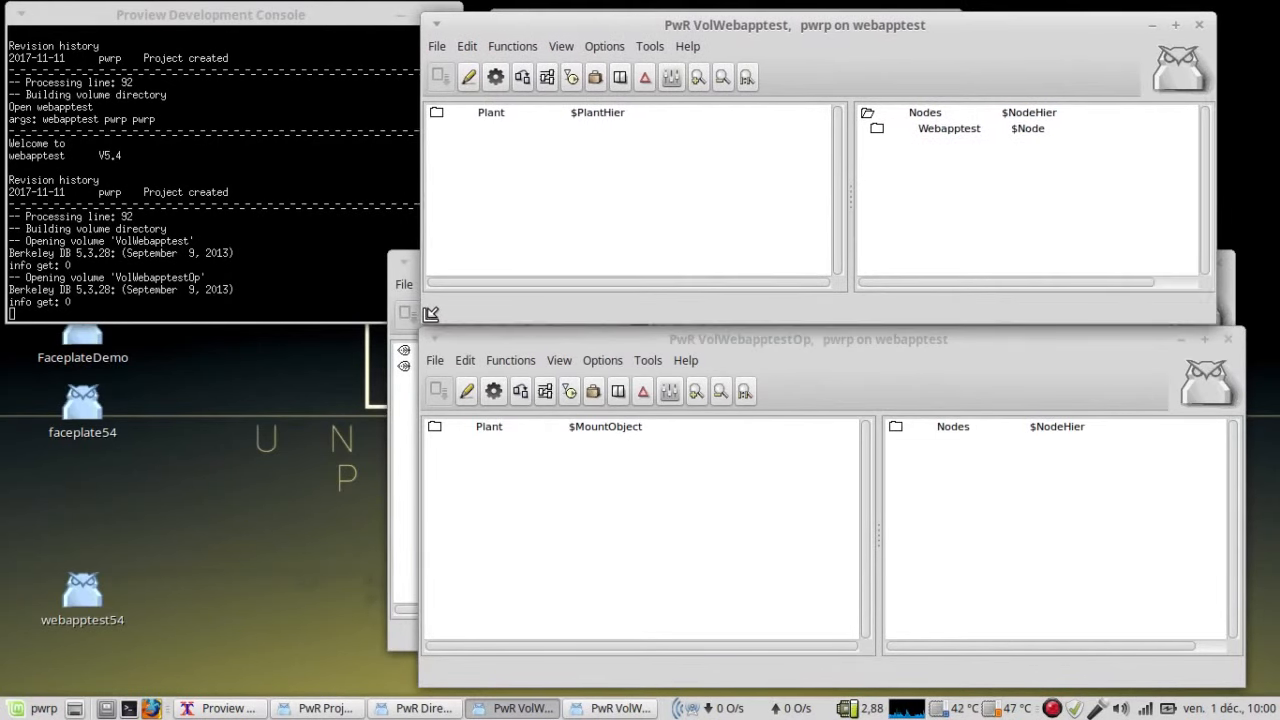
left_click_drag(947, 337, 927, 352)
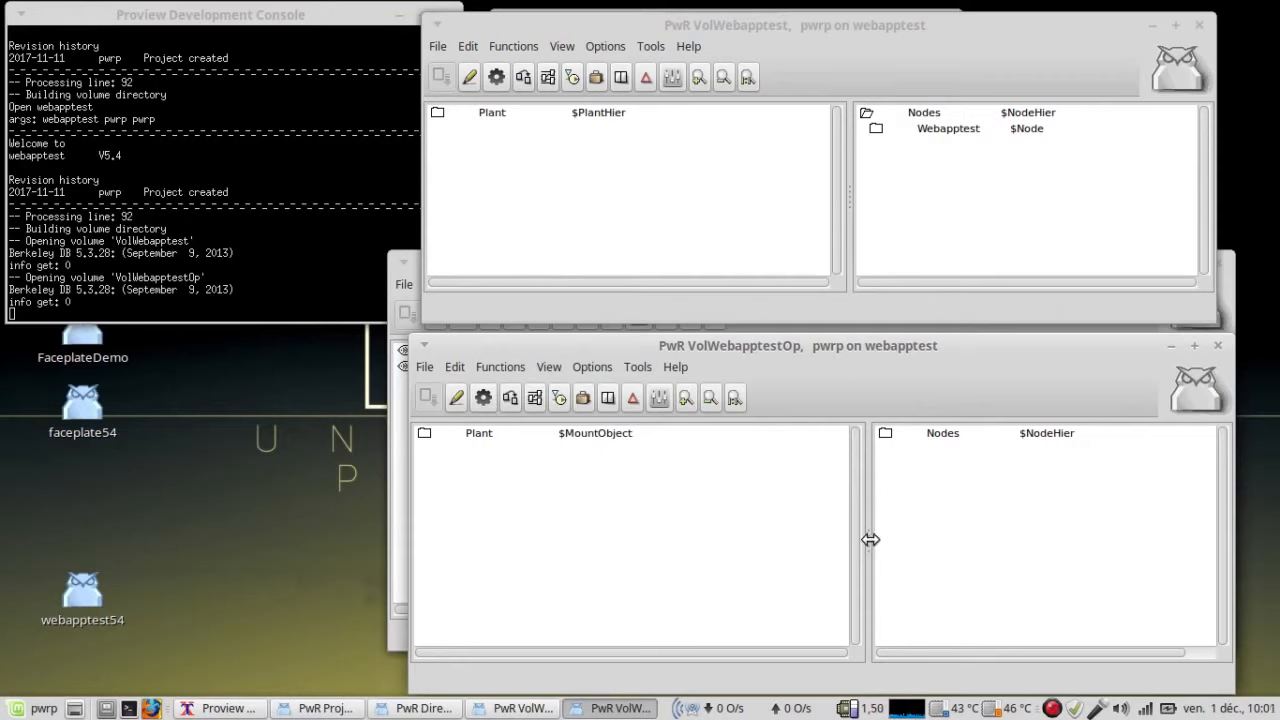
left_click_drag(870, 540, 836, 540)
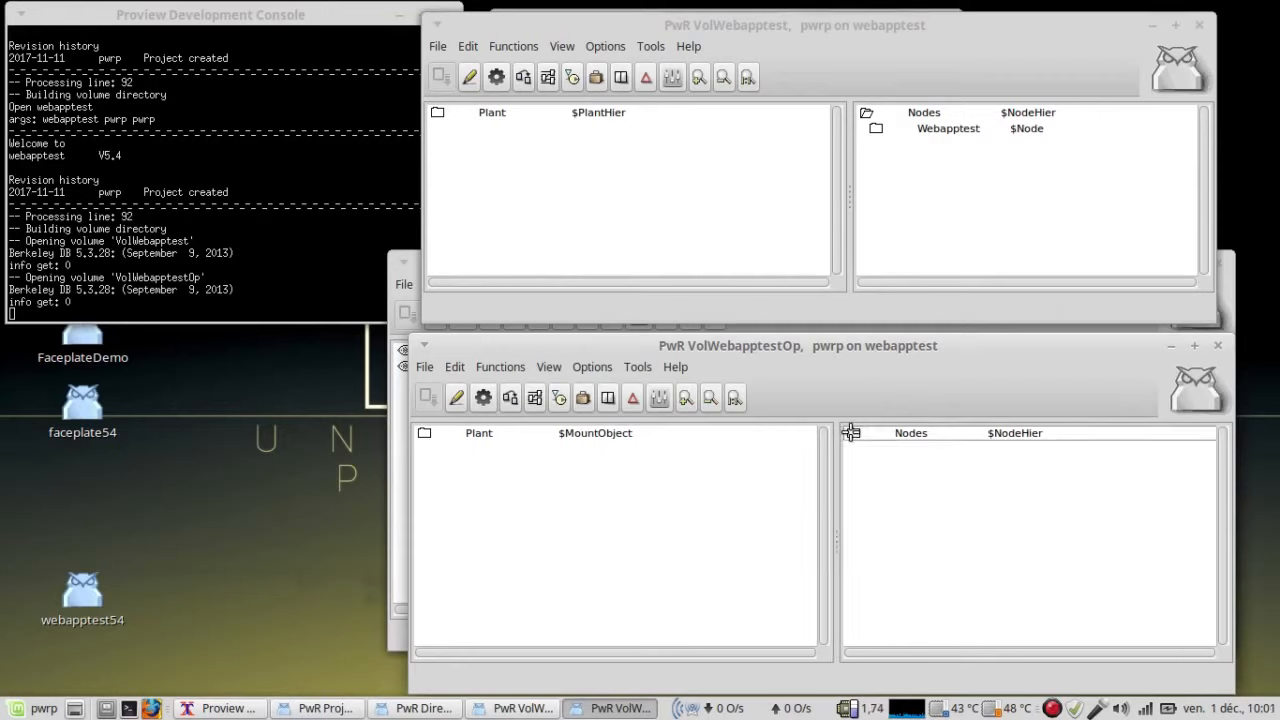
Expand Nodes and the mounted Plant in VolWebapptestOp, and expand Plant in VolWebapptest to compare their contents.
left_click(850, 432)
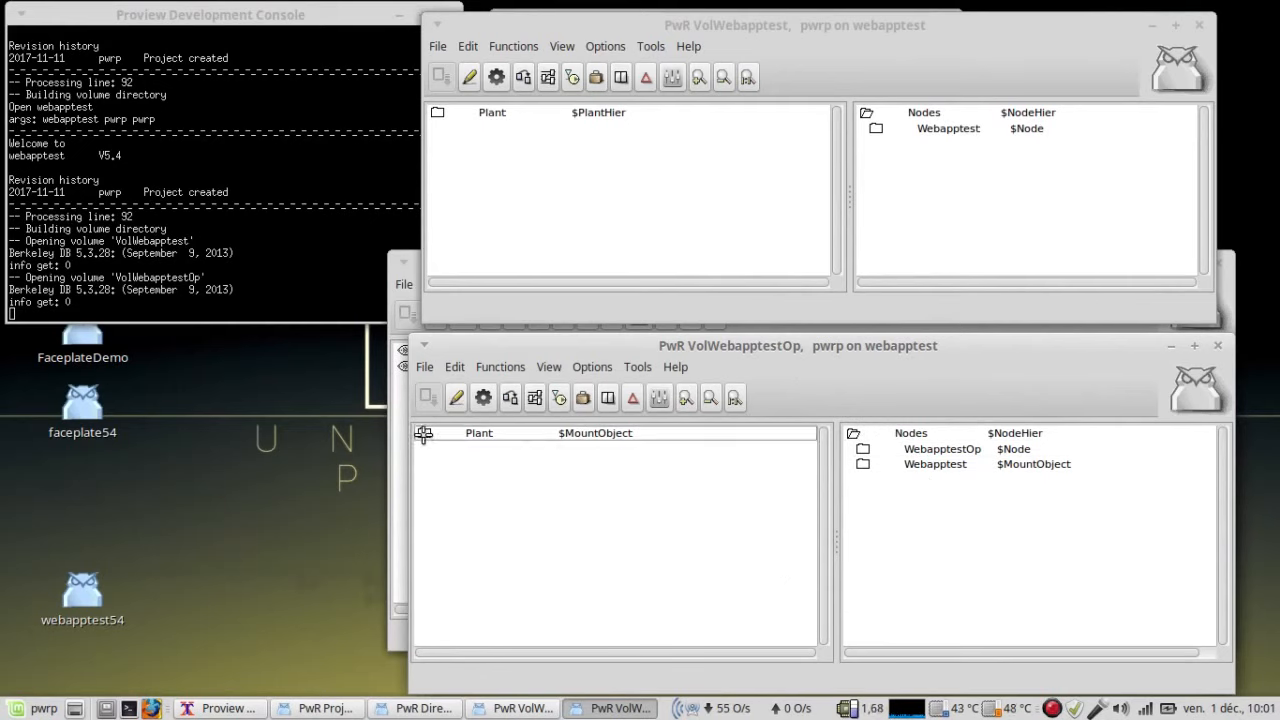
left_click(423, 433)
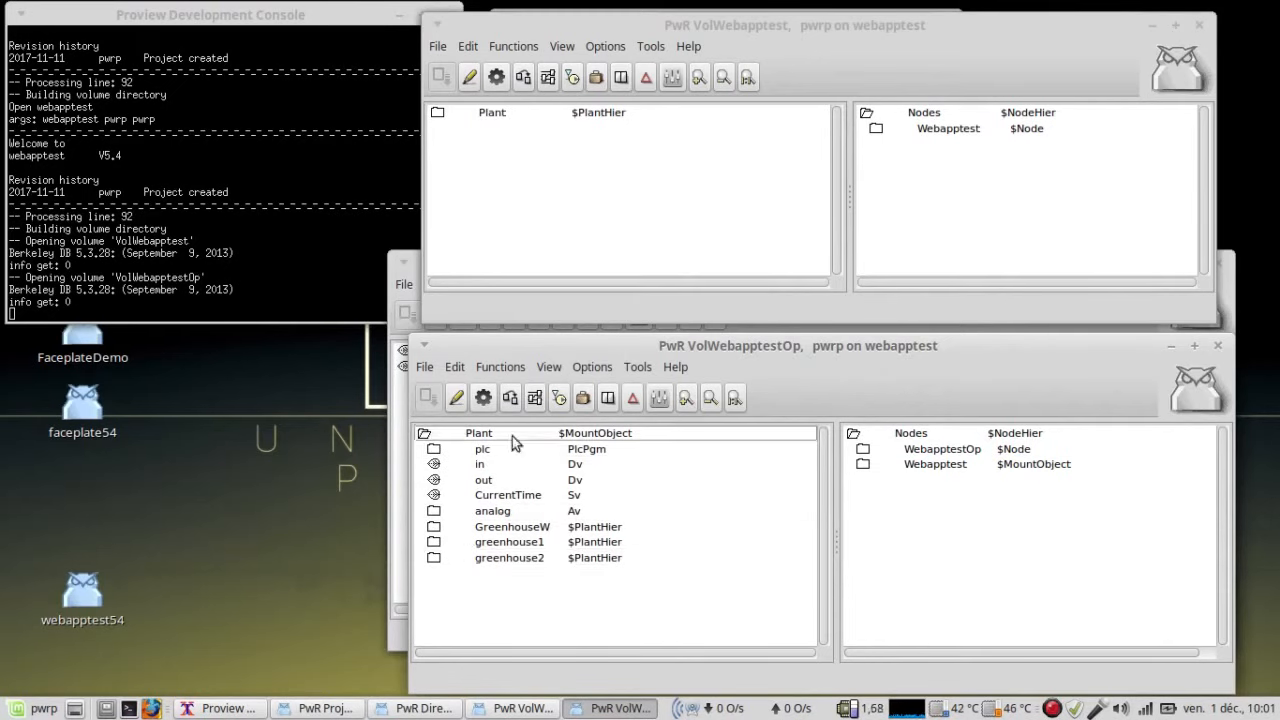
left_click(437, 113)
left_click(437, 113)
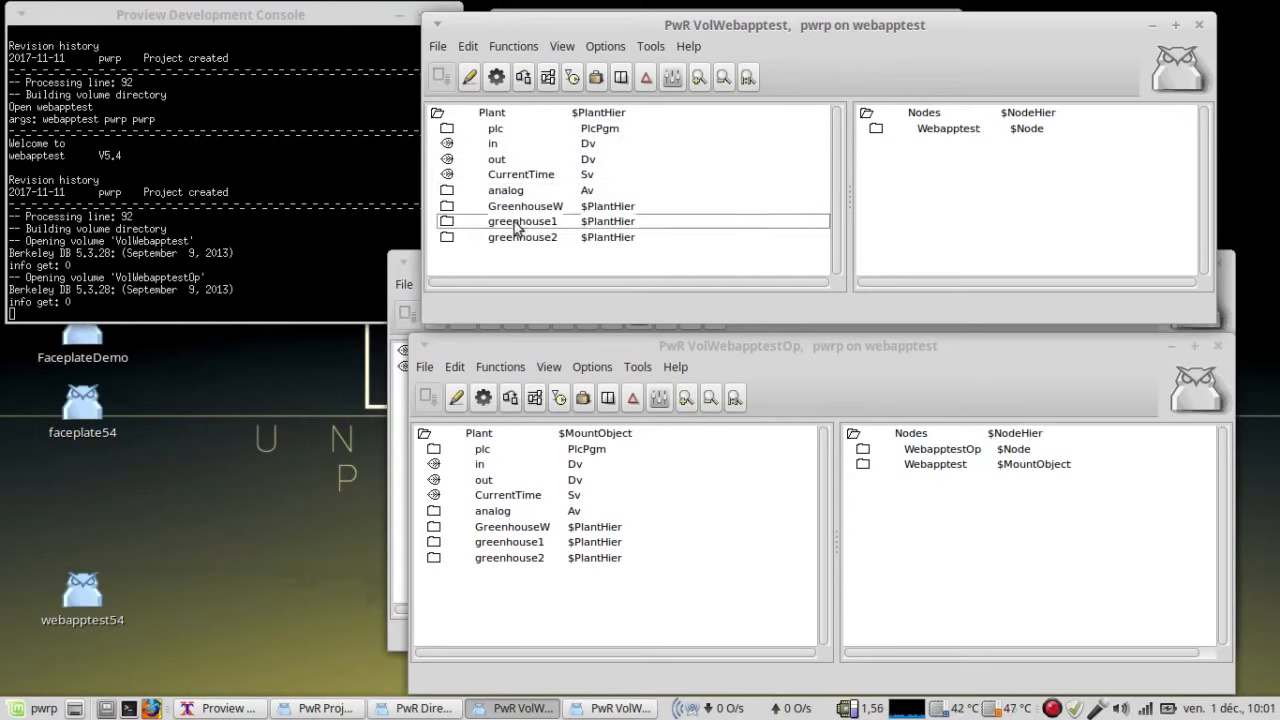
Expand Webapptest down to the graphs of the Op operator place in both volumes to compare the mounted node with its original.
left_click(861, 465)
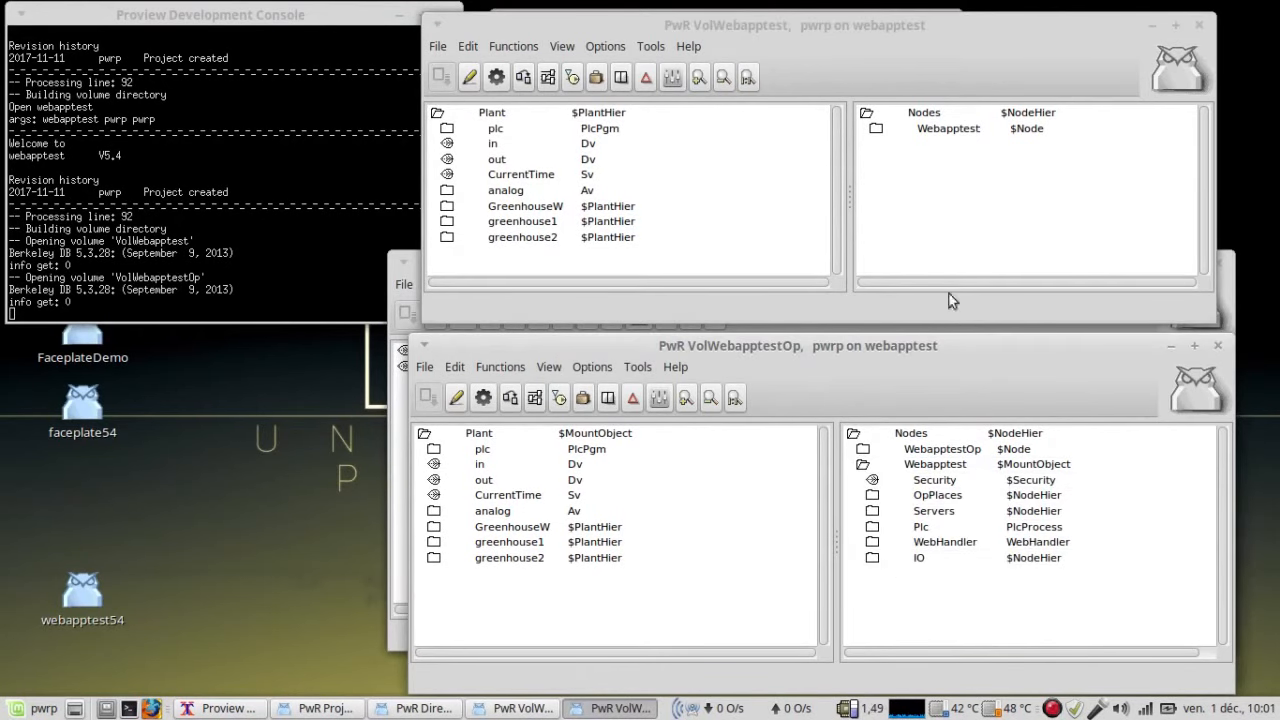
left_click(876, 135)
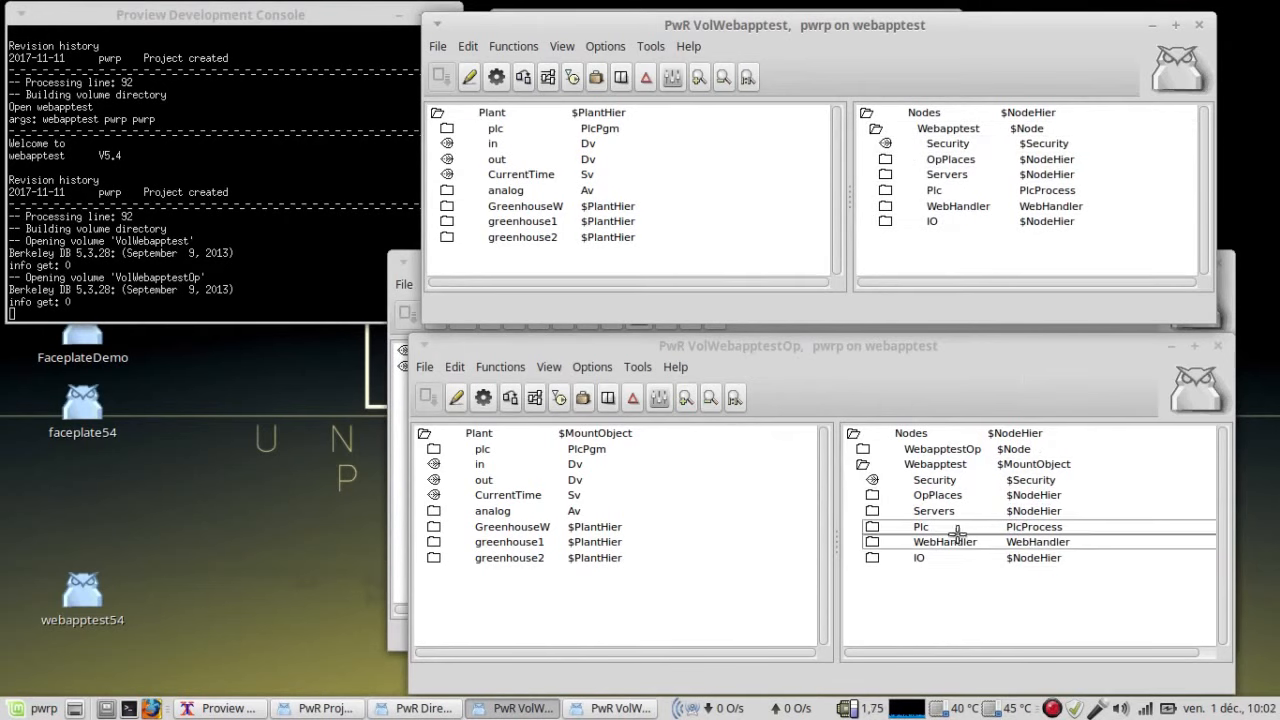
left_click(872, 496)
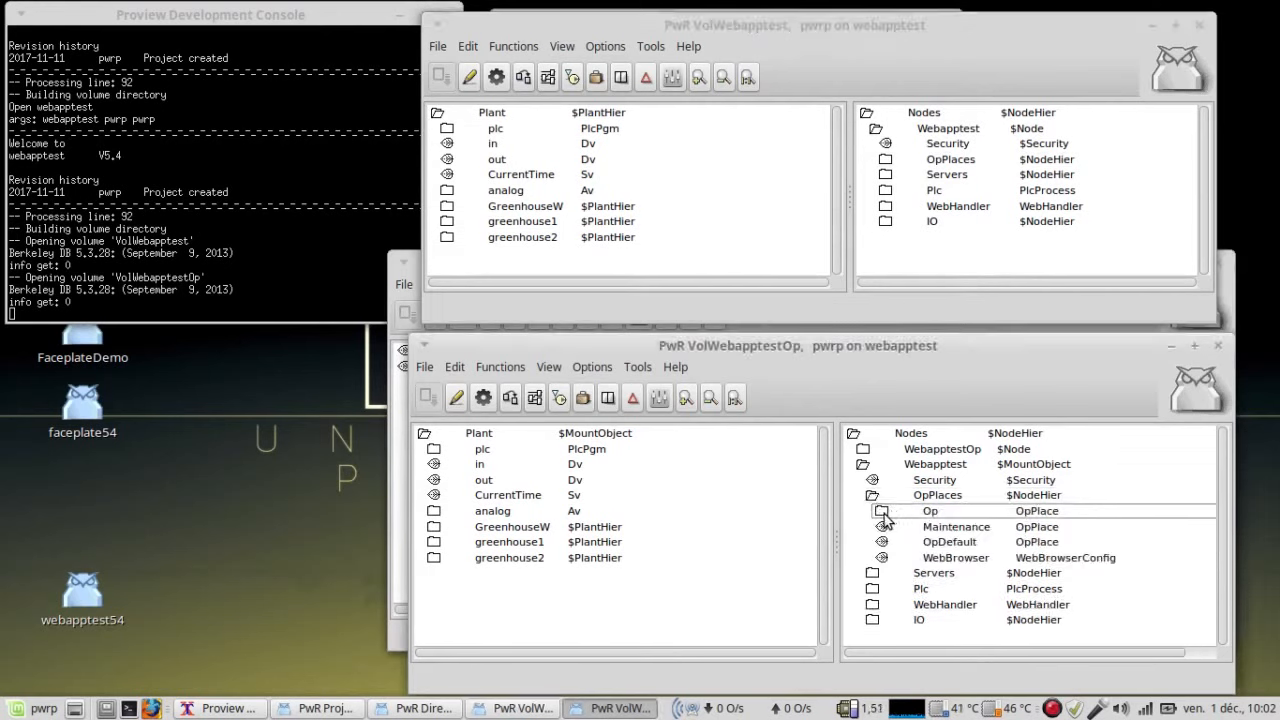
left_click(881, 512)
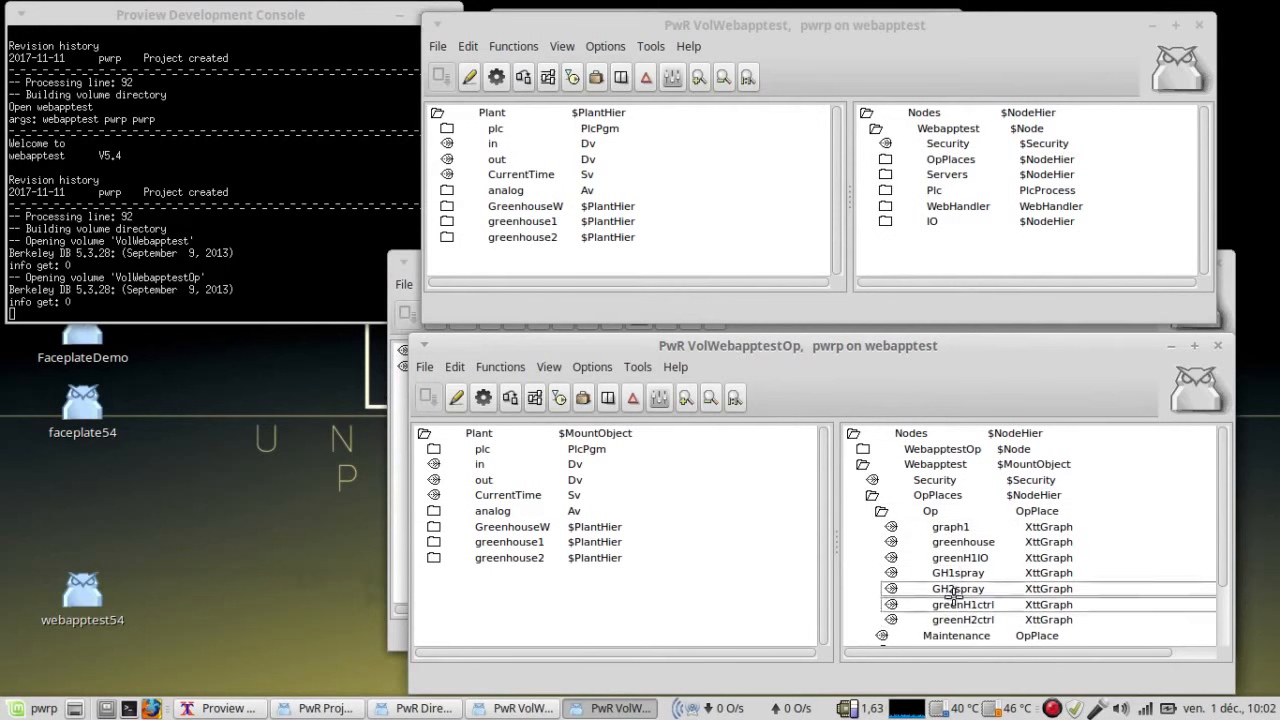
left_click(886, 161)
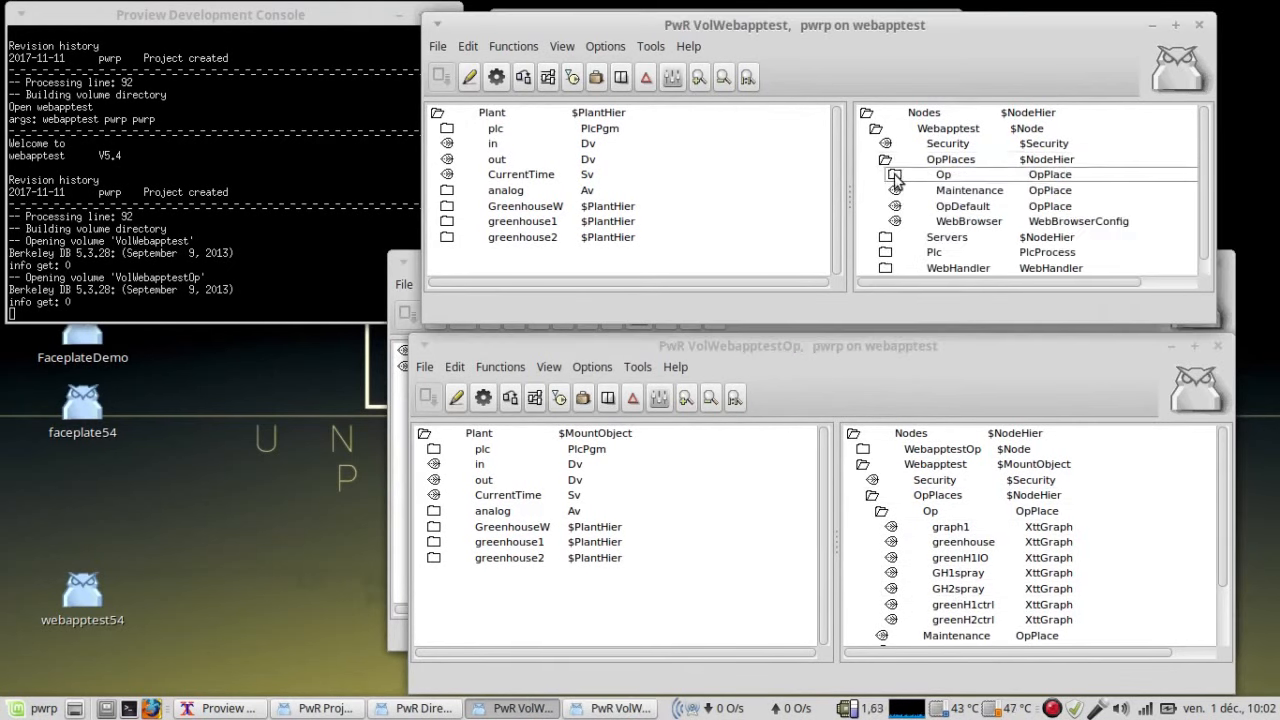
left_click(894, 175)
scroll(988, 190, "down", 2)
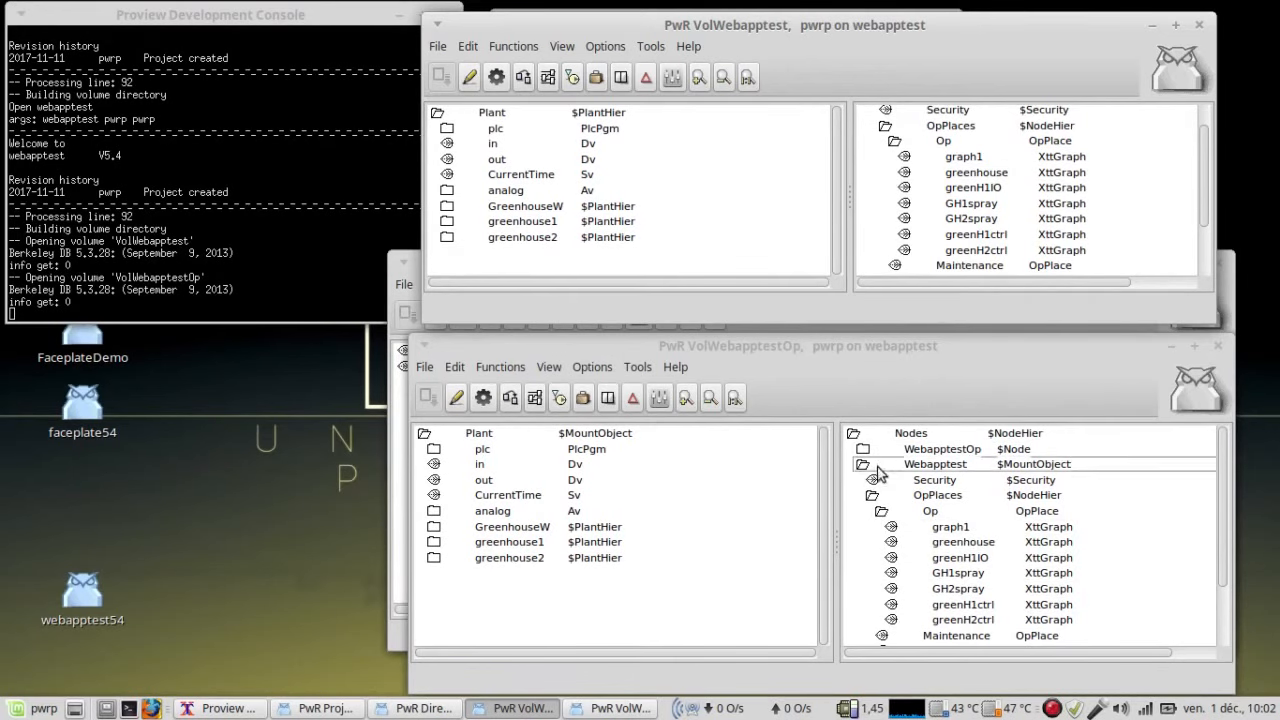
Collapse OpPlaces, the mounted Webapptest node and the mounted Plant in VolWebapptestOp.
left_click(874, 503)
left_click(872, 497)
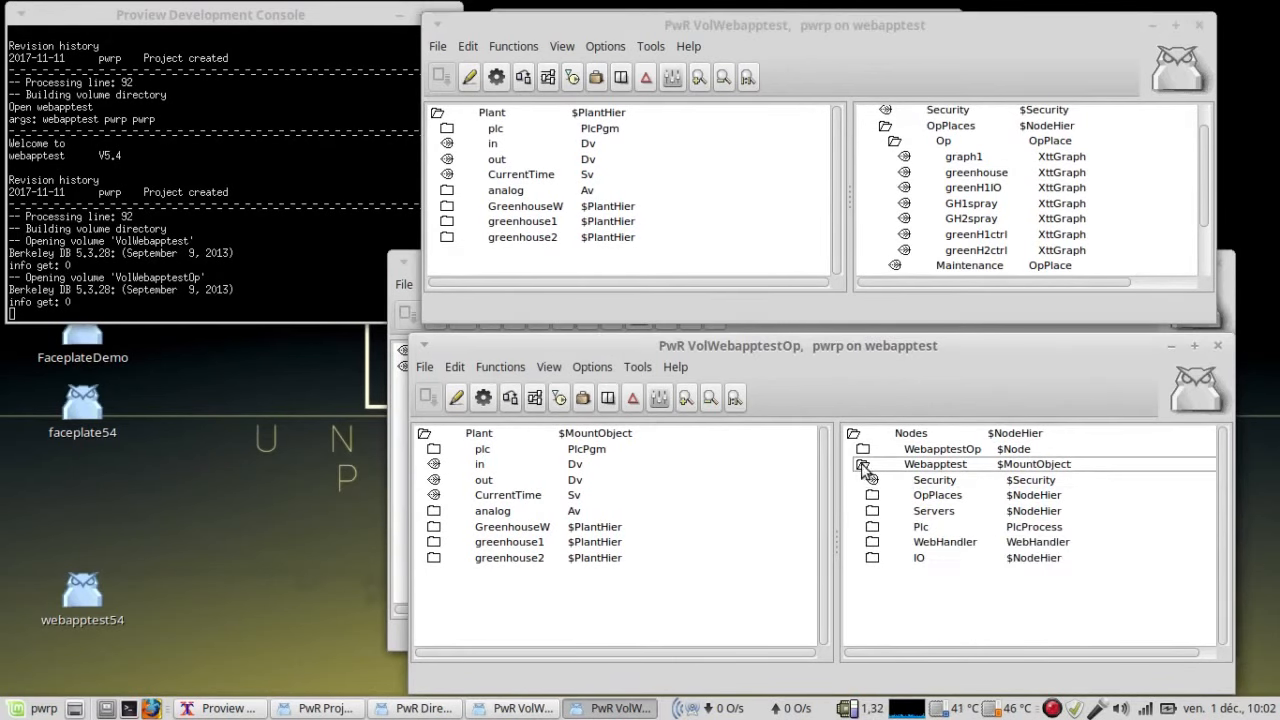
left_click(862, 466)
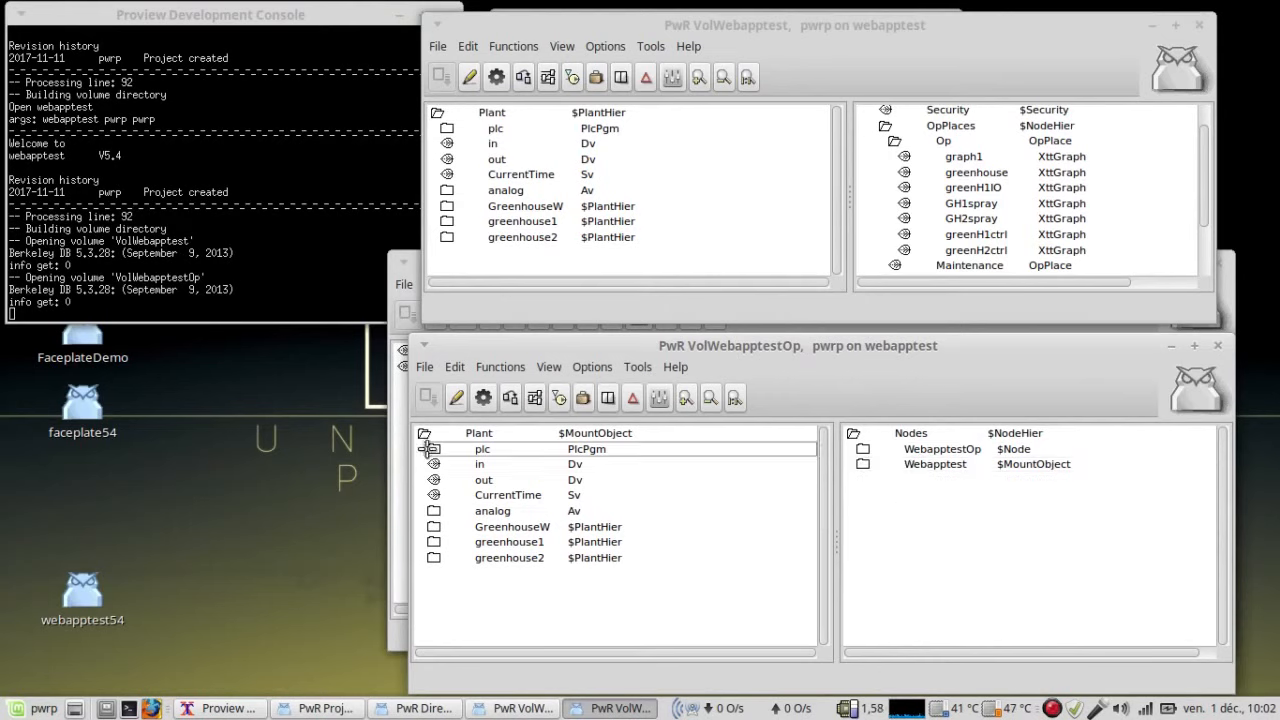
left_click(424, 434)
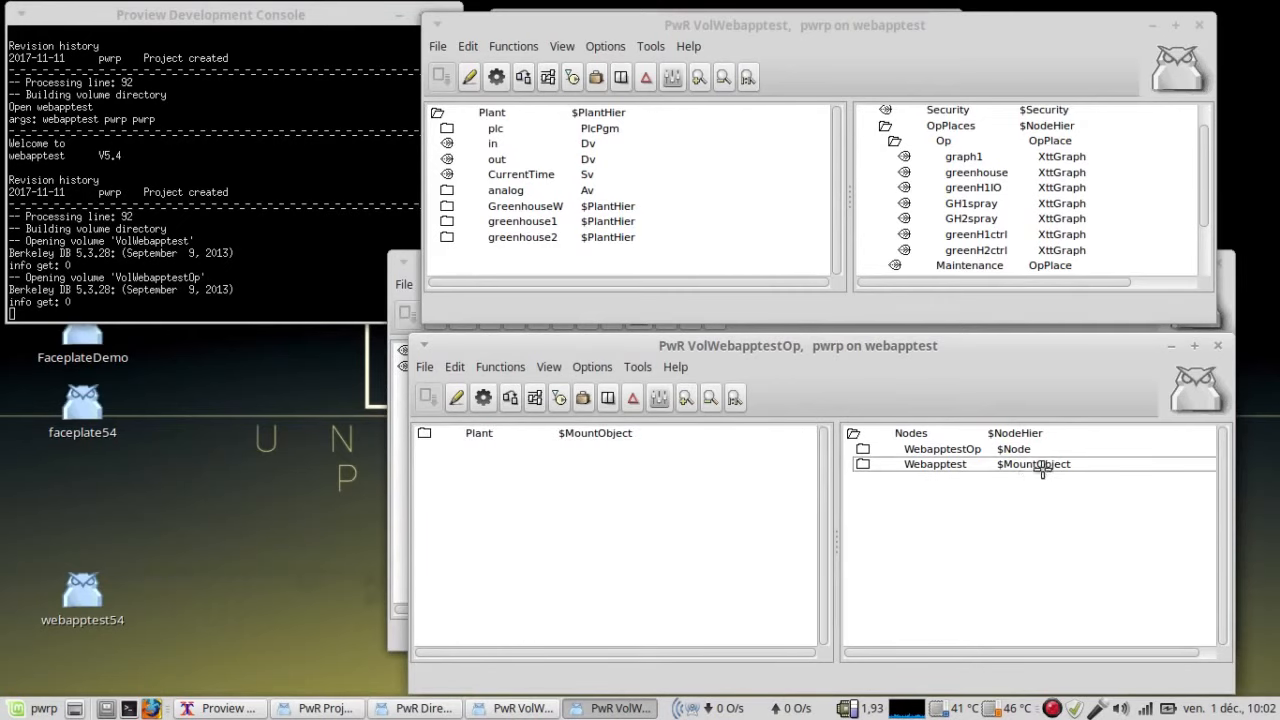
Open the attributes of the Plant mount object in VolWebapptestOp, and shrink and place their window below the Plant entry.
right_click(490, 434)
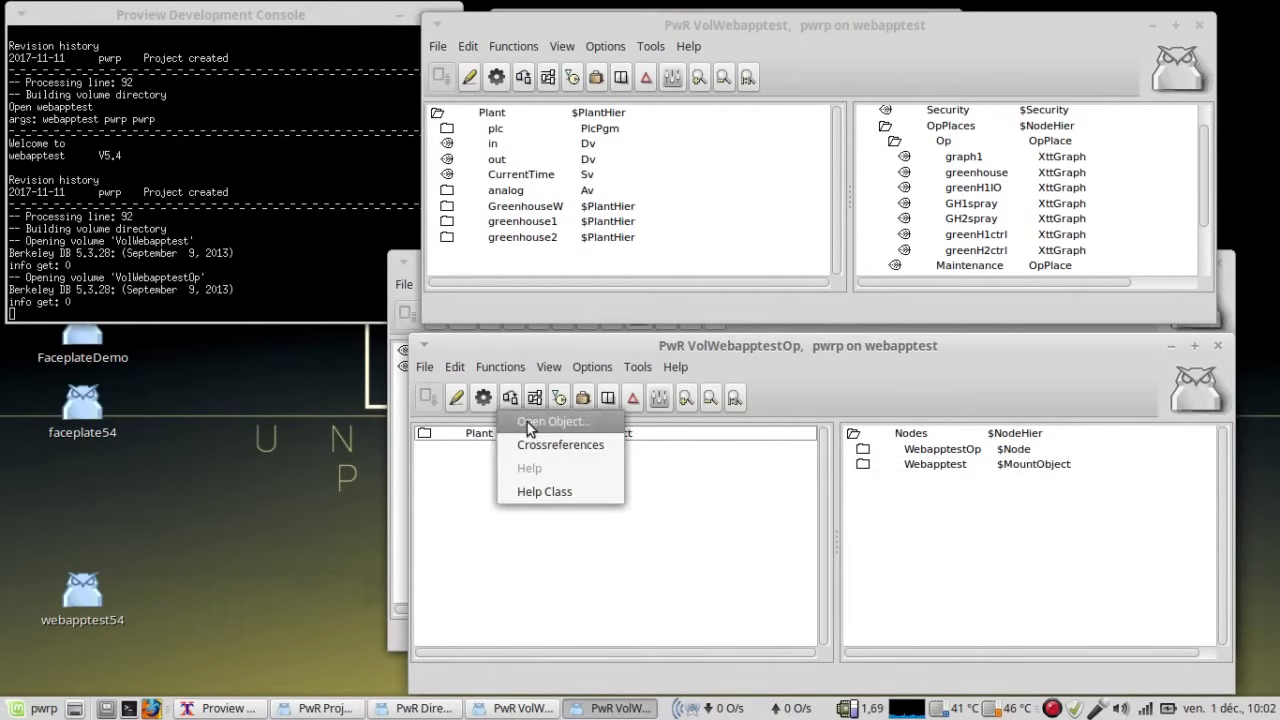
left_click(527, 422)
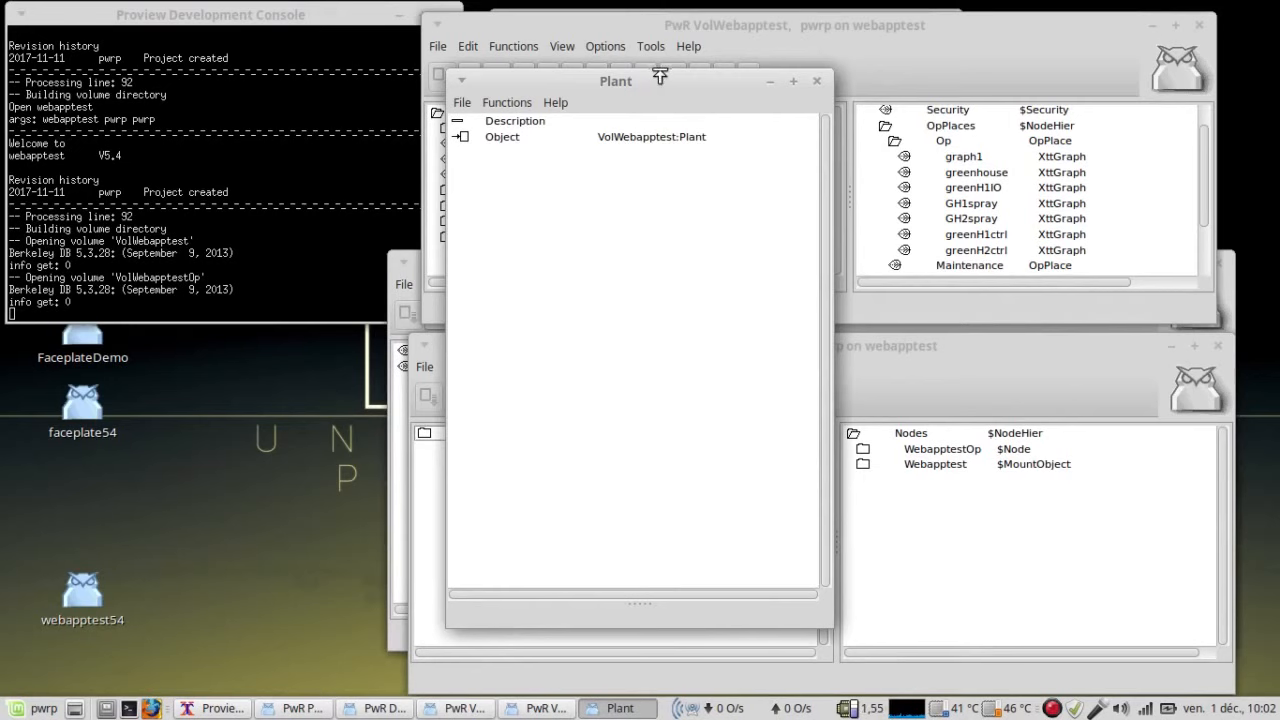
mouse_move(660, 77)
left_mouse_down()
mouse_move(643, 147)
mouse_move(647, 72)
left_mouse_up()
left_click_drag(631, 608, 669, 218)
left_click_drag(691, 71, 683, 488)
Collapse Plant and the OpPlaces hierarchy in VolWebapptest.
left_click(437, 115)
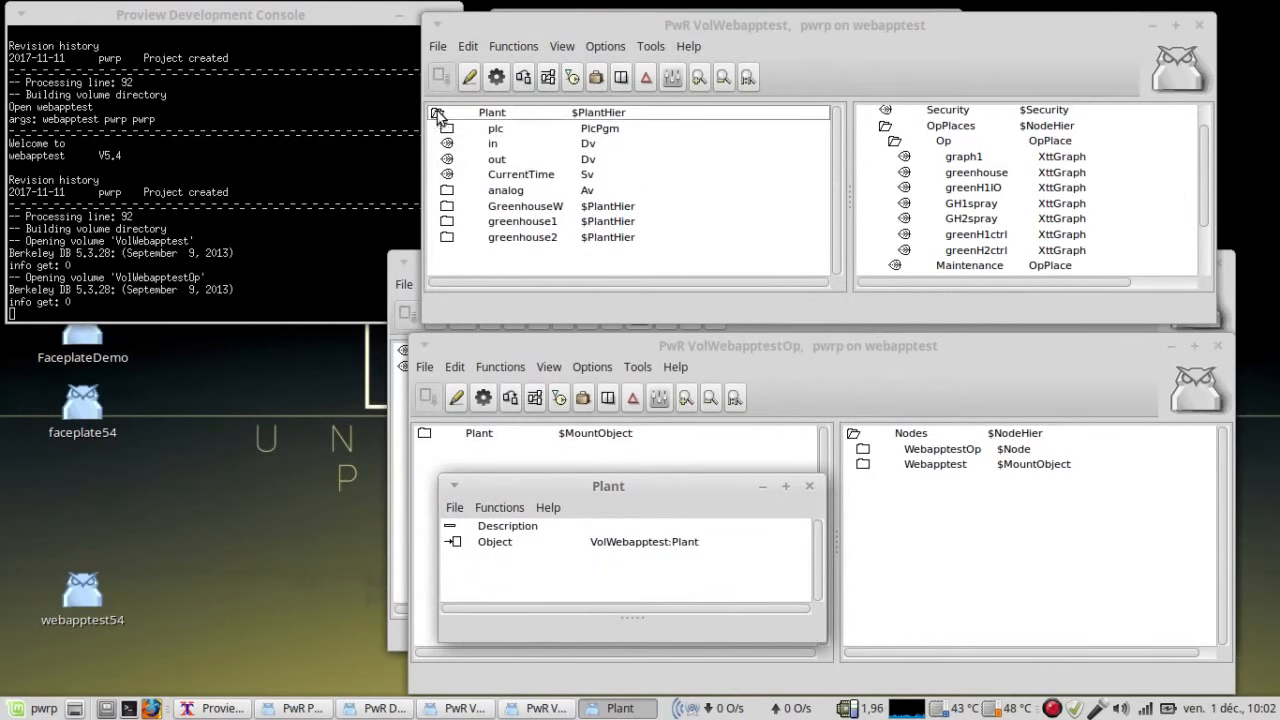
left_click(437, 115)
left_click(885, 135)
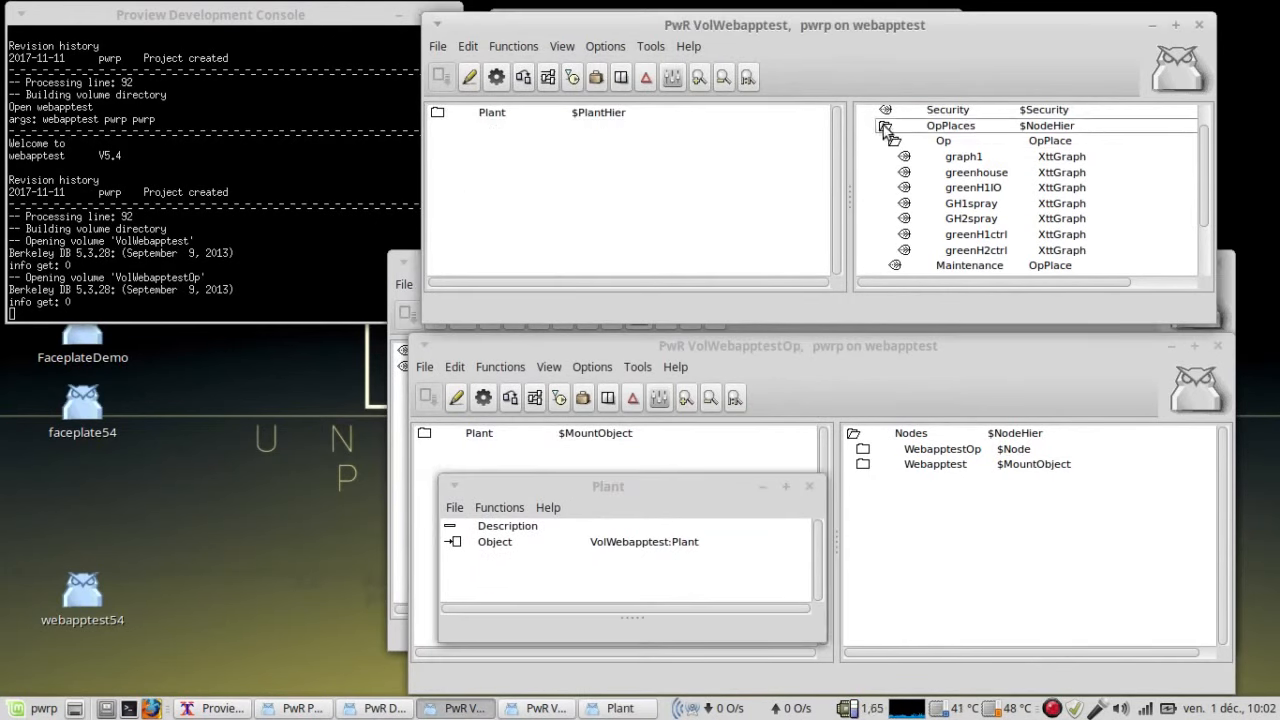
left_click(885, 130)
scroll(884, 140, "up", 1)
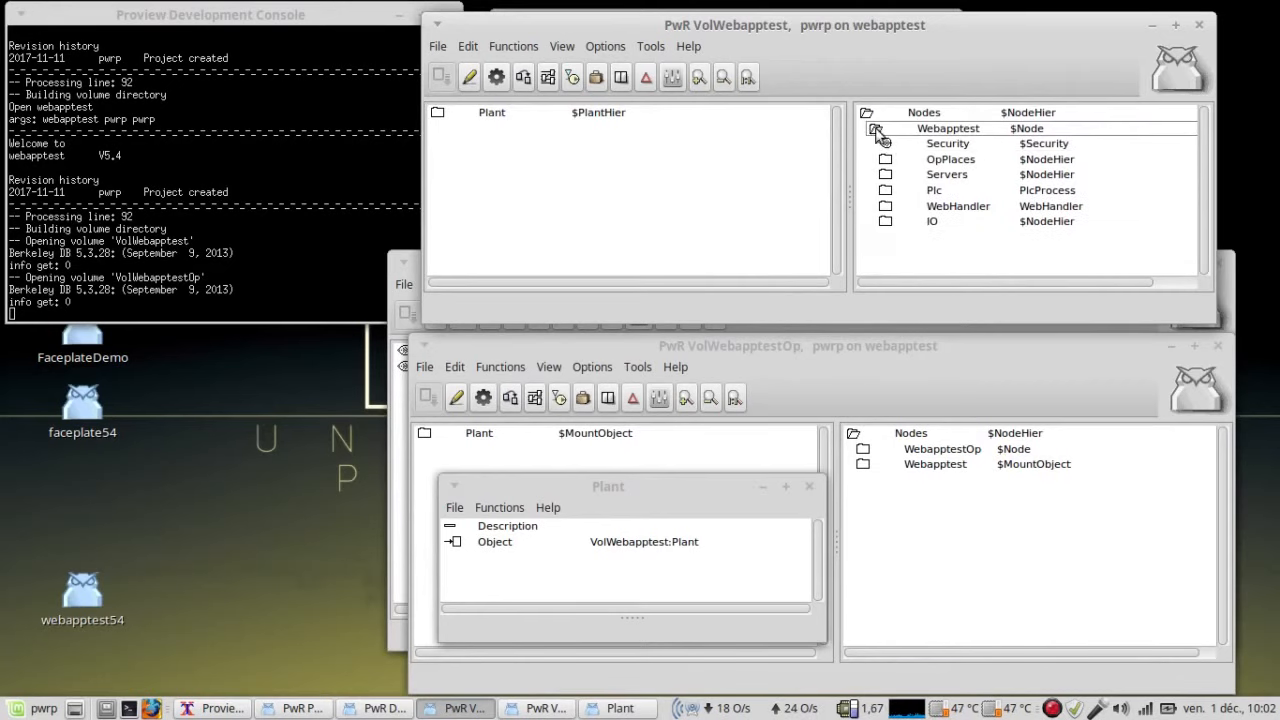
Collapse Webapptest in VolWebapptest, check the Plant mount object's Object attribute, and move its attribute window off the Plant entry.
left_click(876, 130)
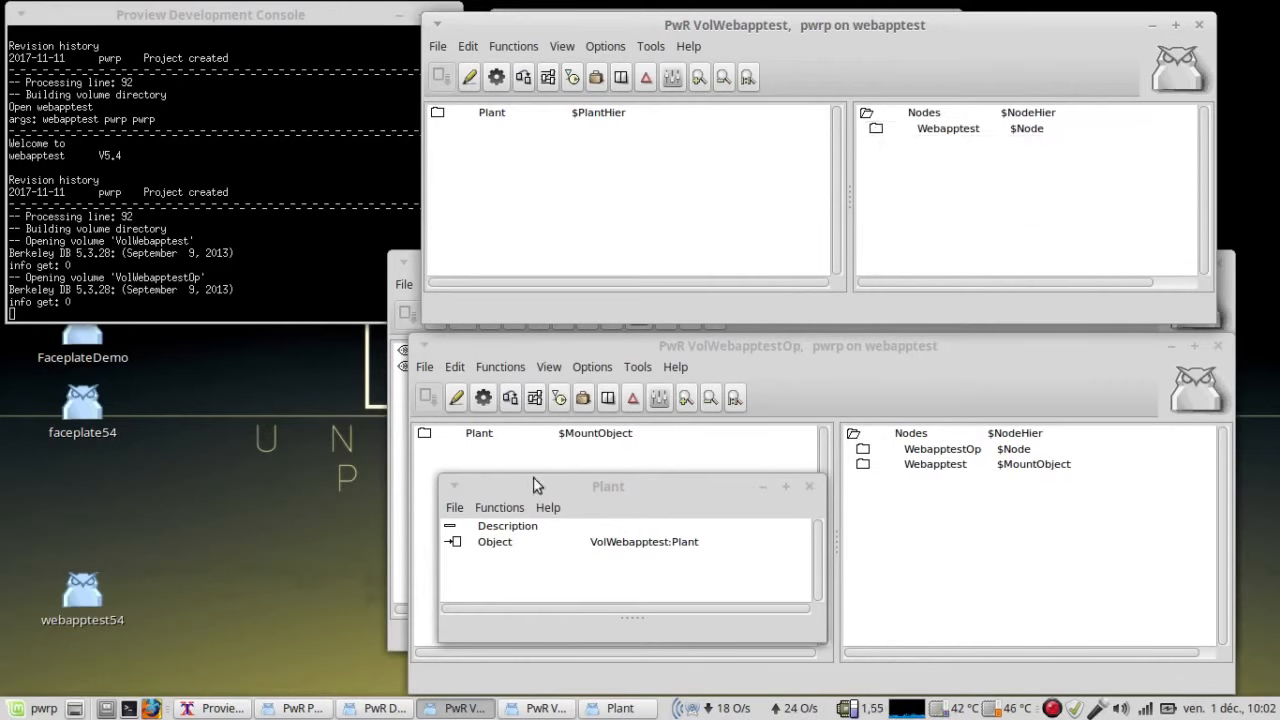
left_click(485, 543)
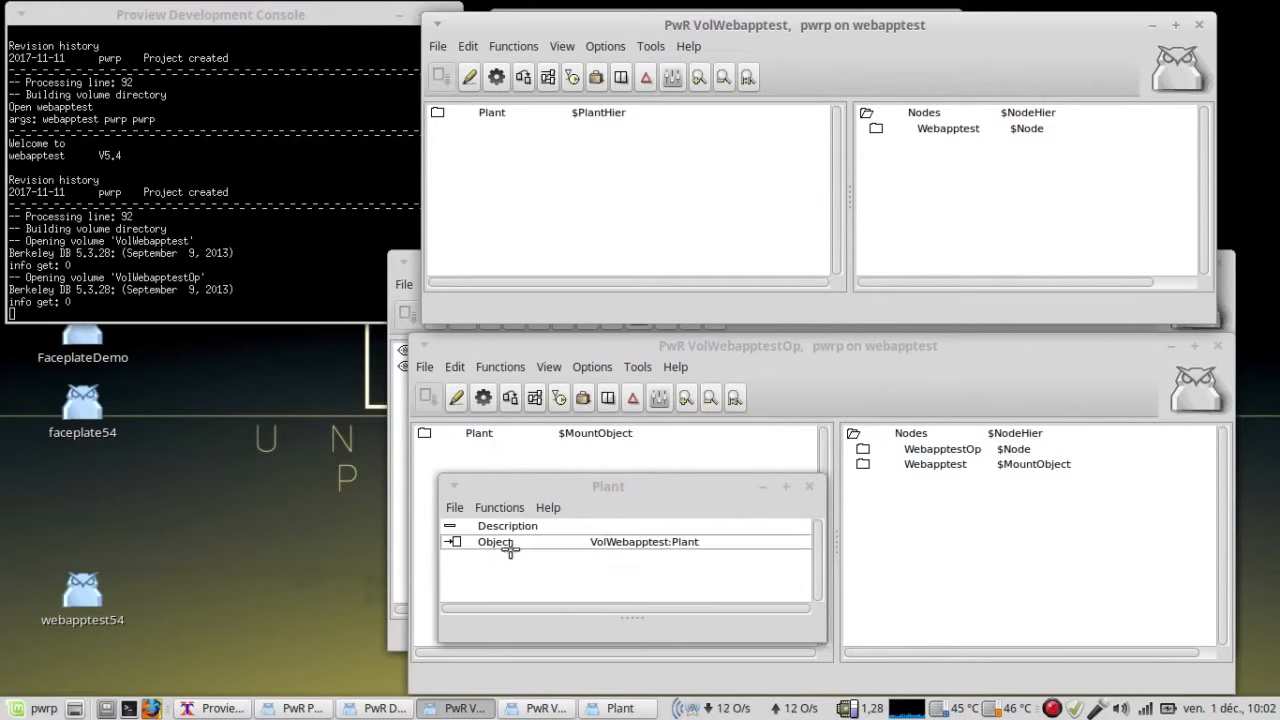
left_click(481, 434)
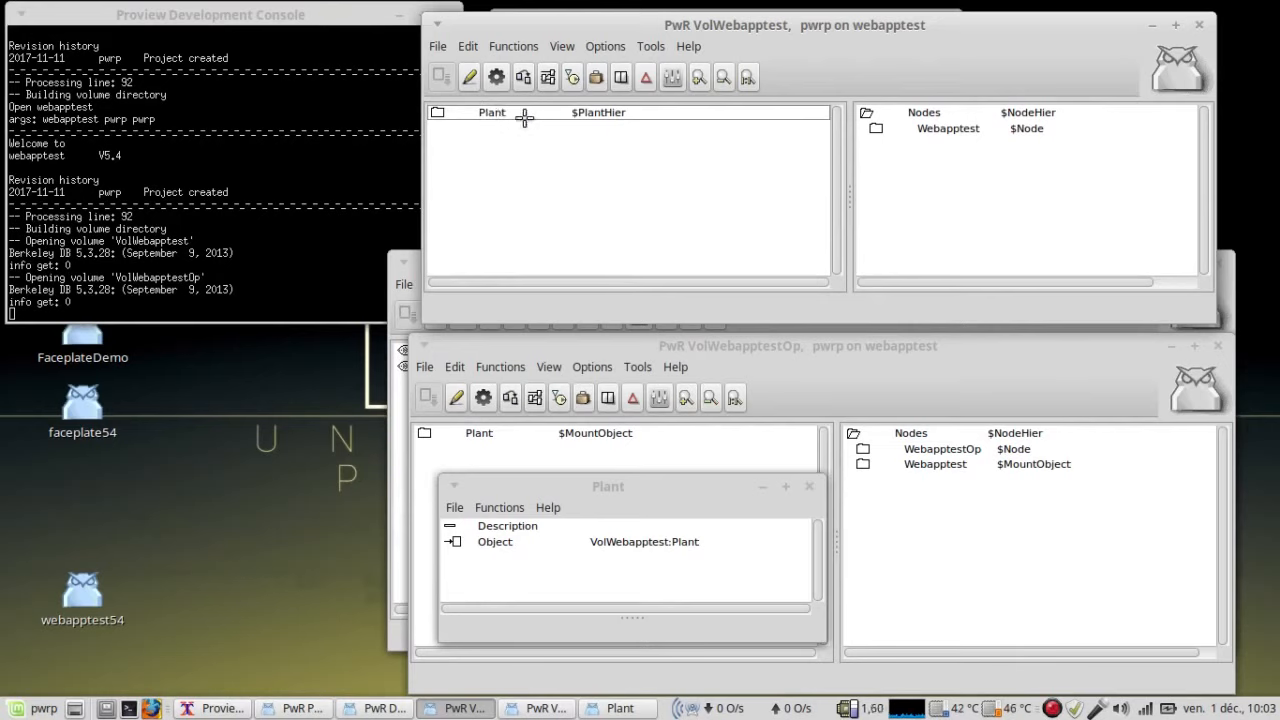
left_click_drag(706, 487, 411, 377)
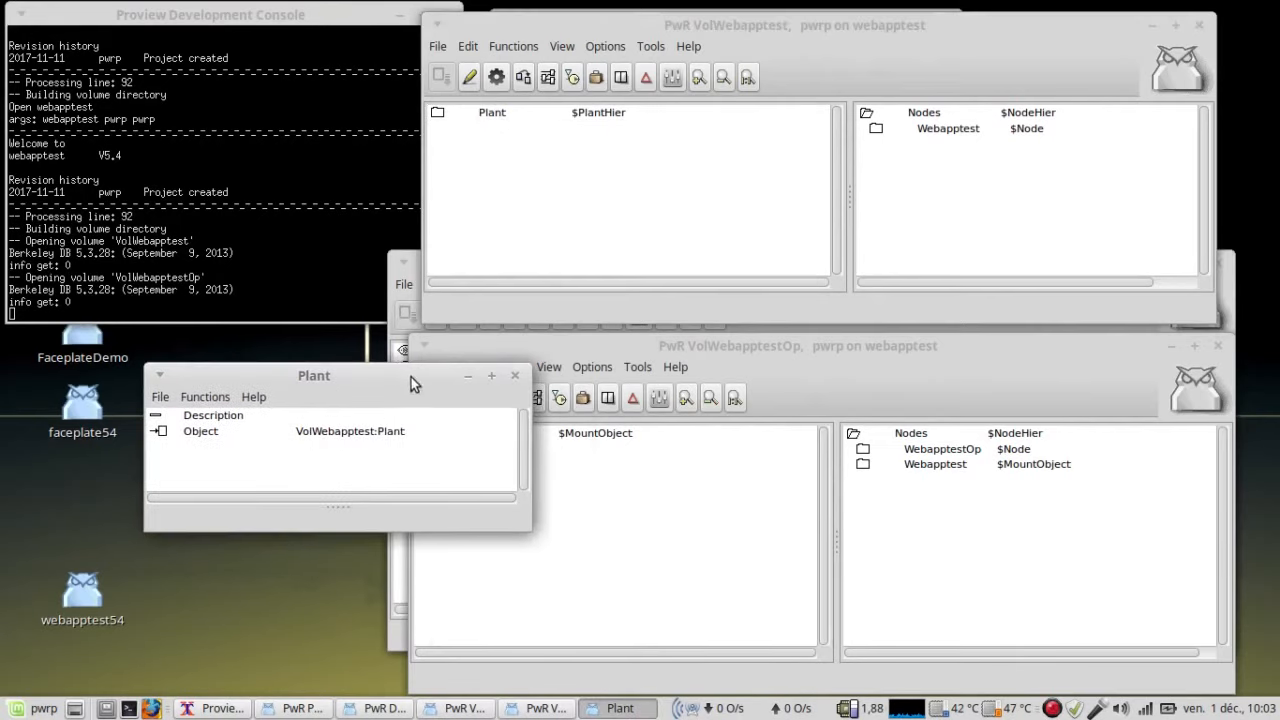
Open the attributes of the Webapptest mount object in VolWebapptestOp, then shrink their window and place it below the Webapptest entry.
right_click(933, 464)
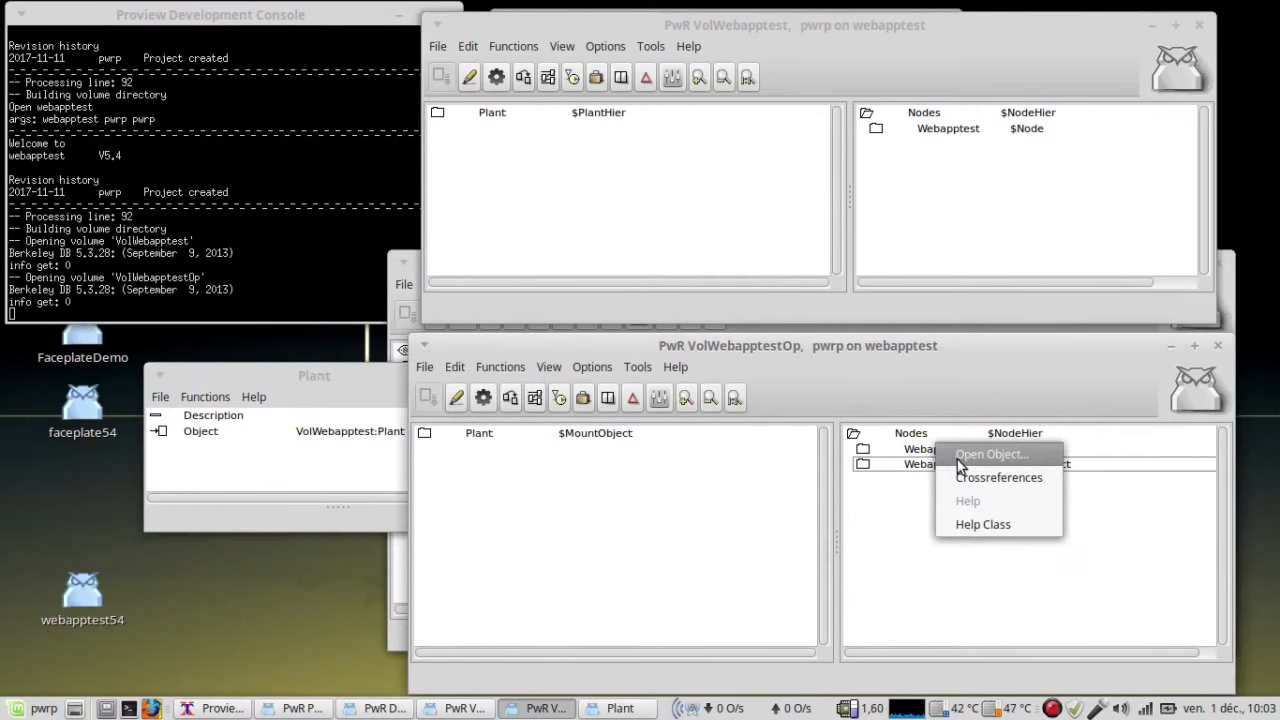
left_click(960, 458)
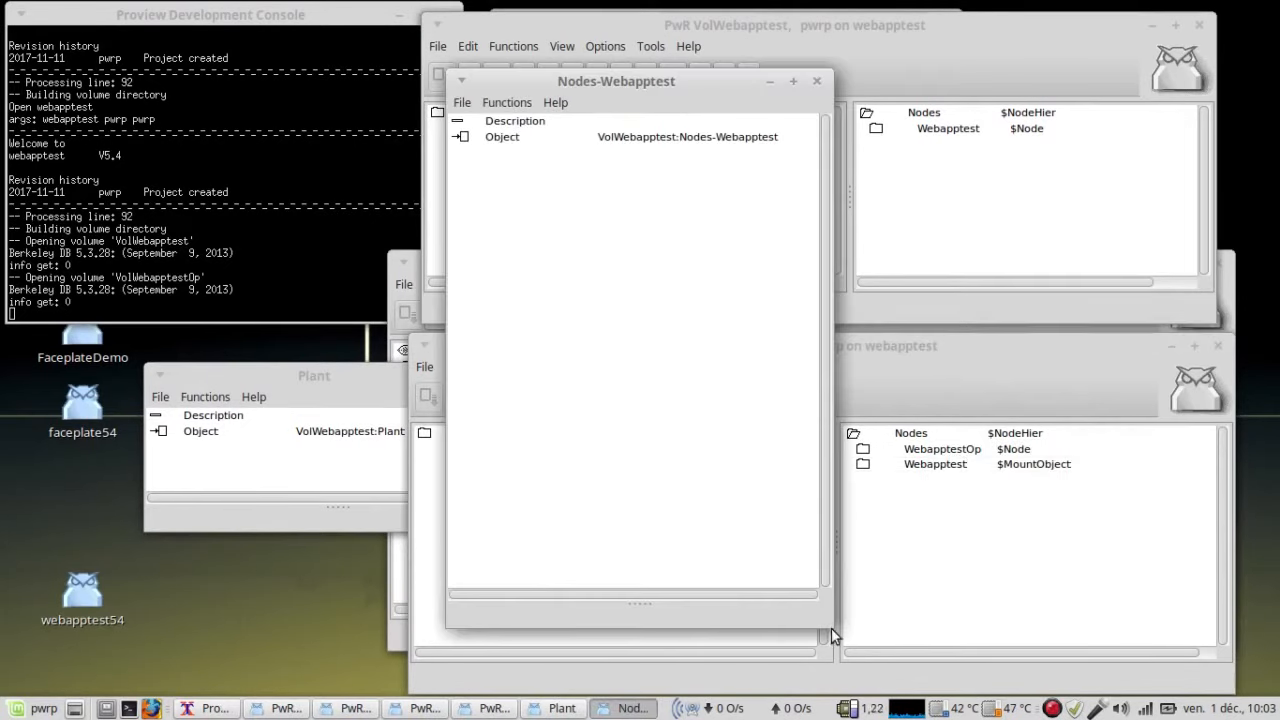
left_click_drag(831, 628, 936, 334)
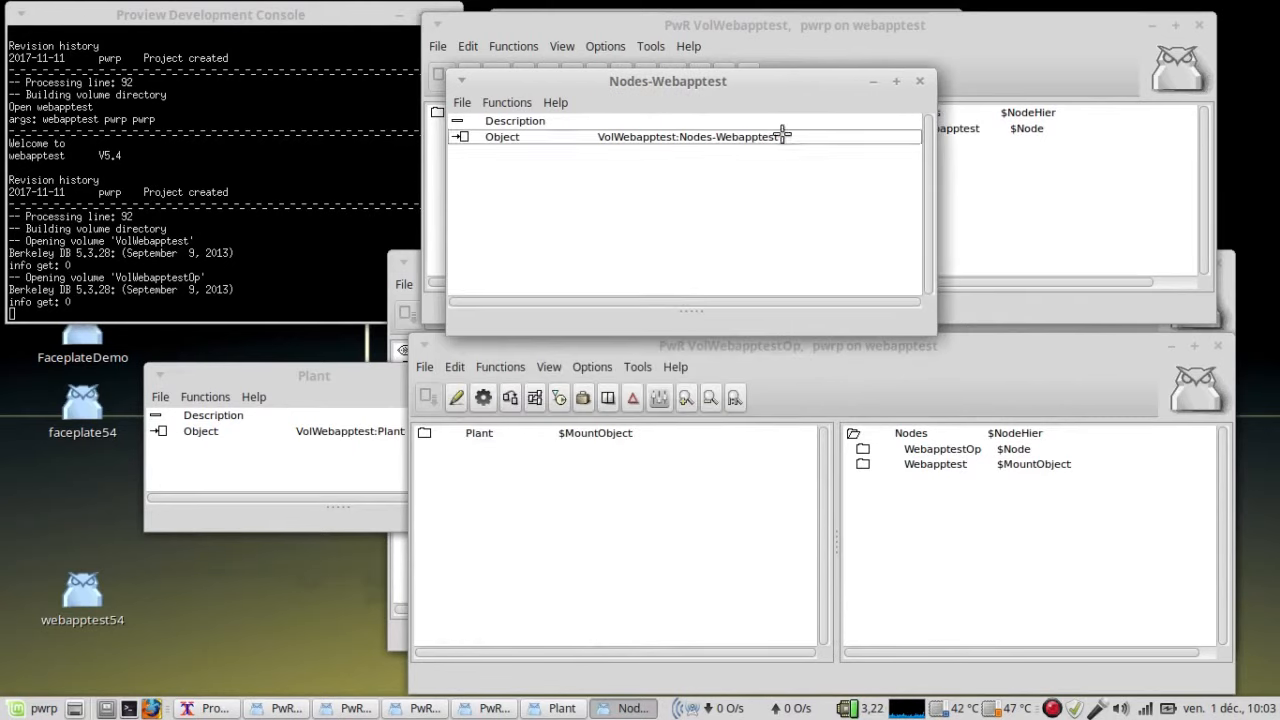
left_click_drag(783, 85, 1086, 406)
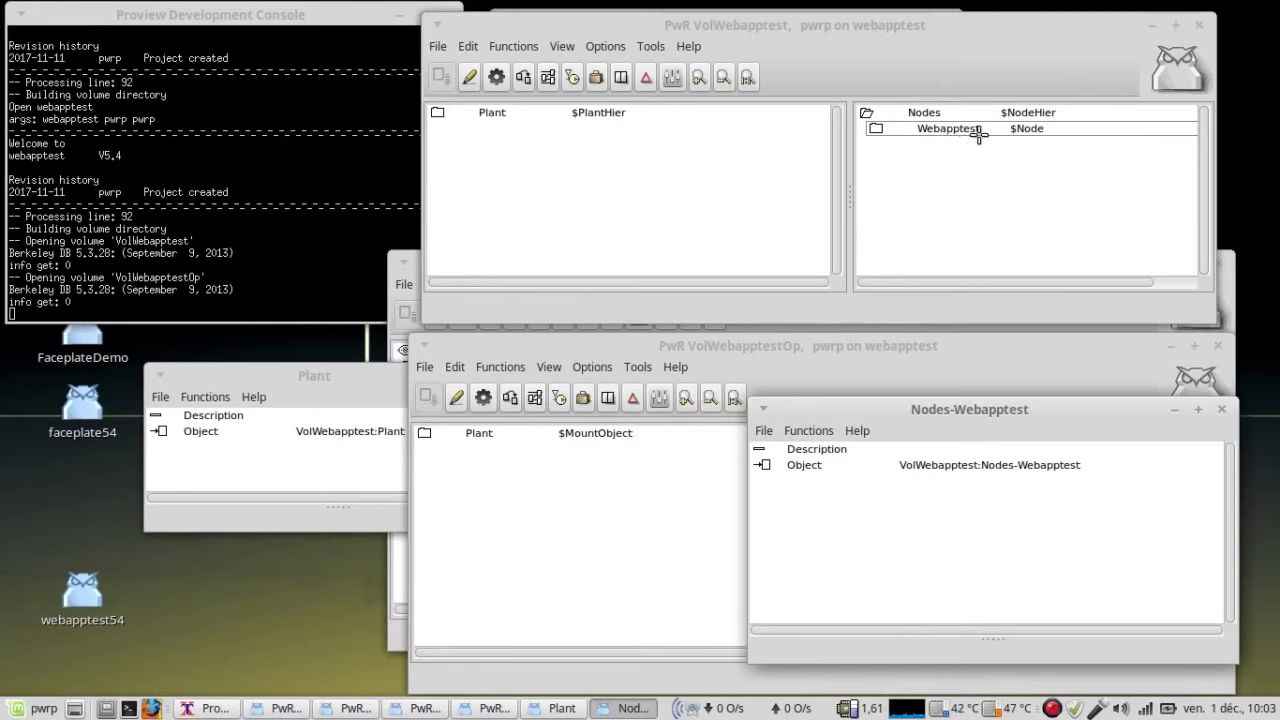
Close the attribute windows of the Webapptest and Plant mount objects.
left_click(1224, 412)
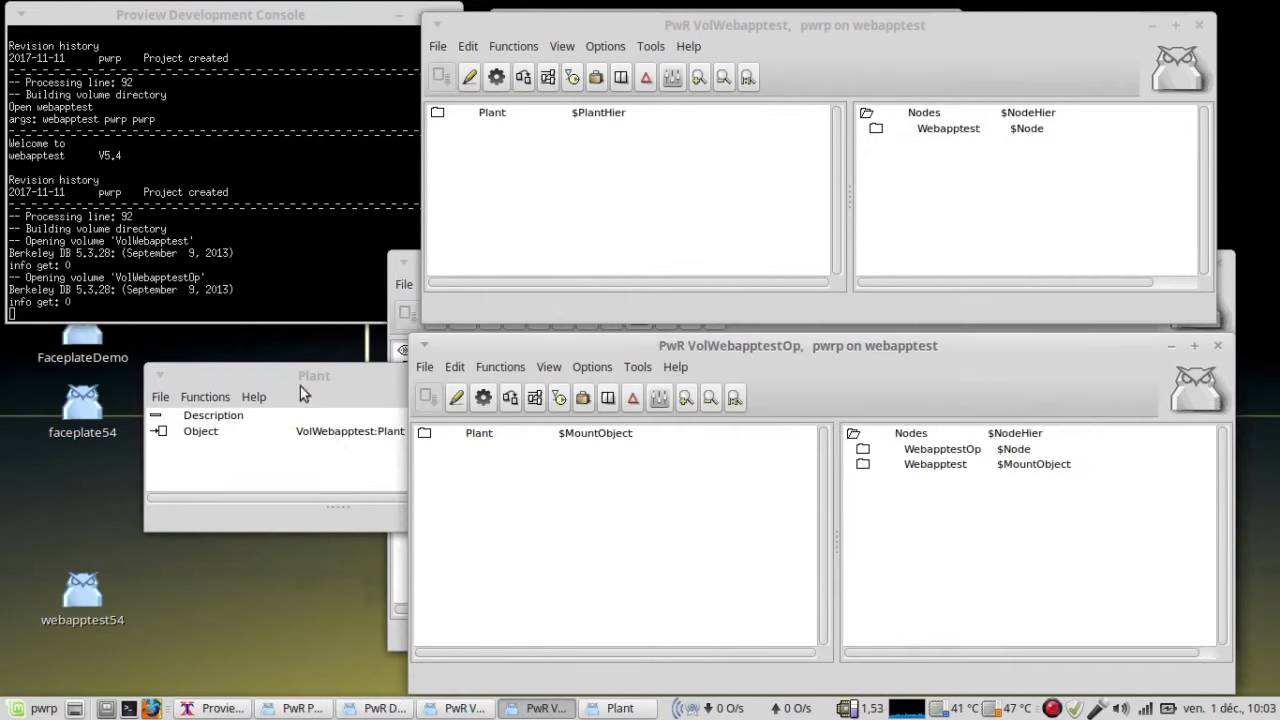
left_click_drag(316, 377, 210, 381)
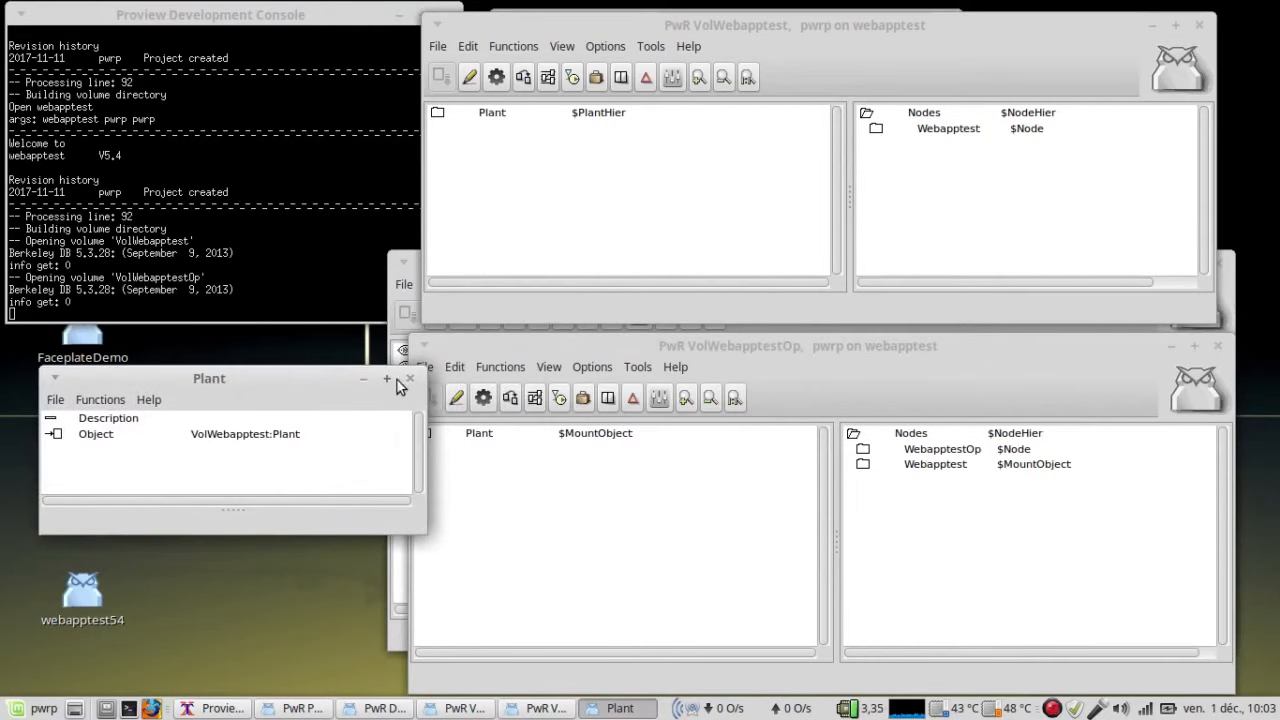
left_click(410, 381)
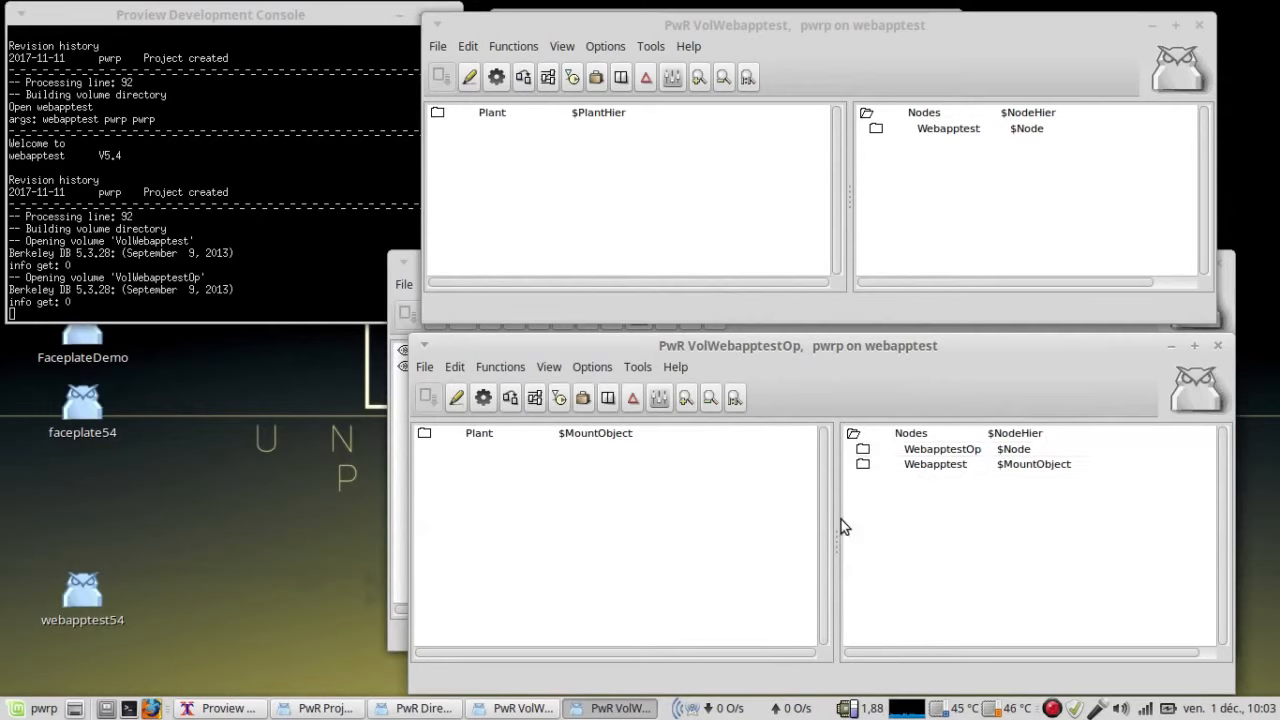
Close the VolWebapptestOp and VolWebapptest volume windows, confirming the exit for each.
left_click(1219, 347)
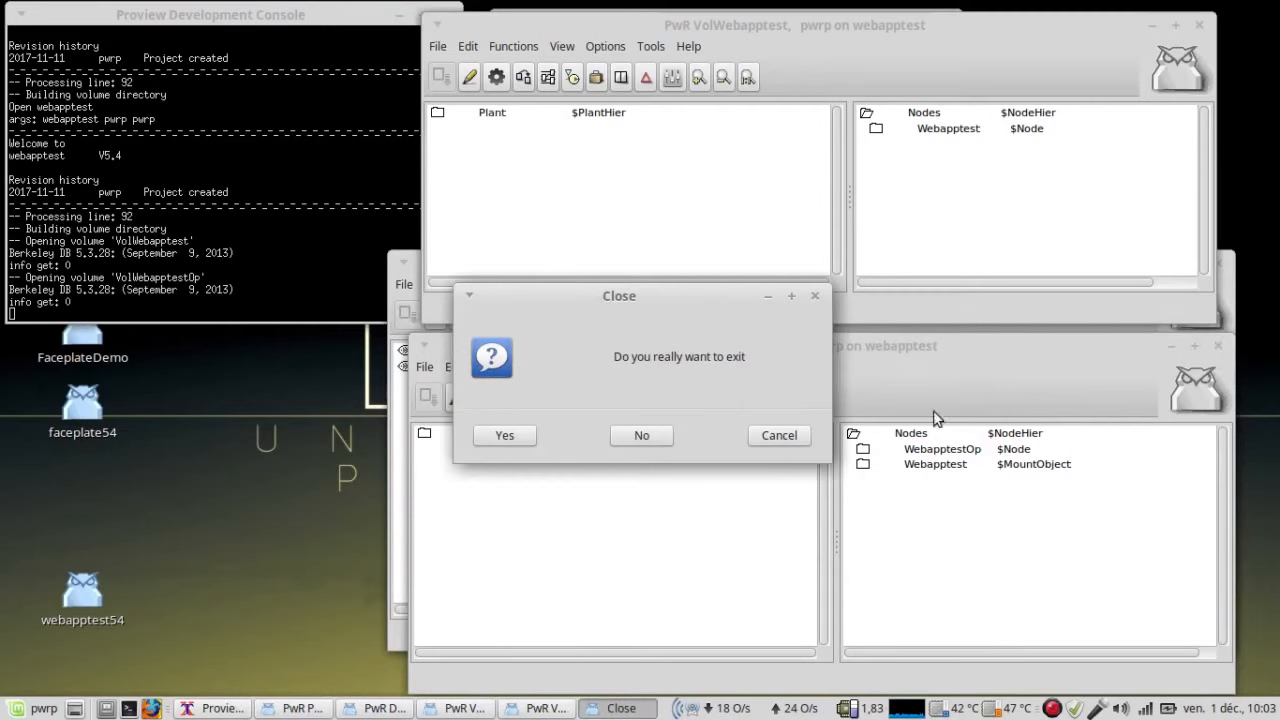
left_click(503, 437)
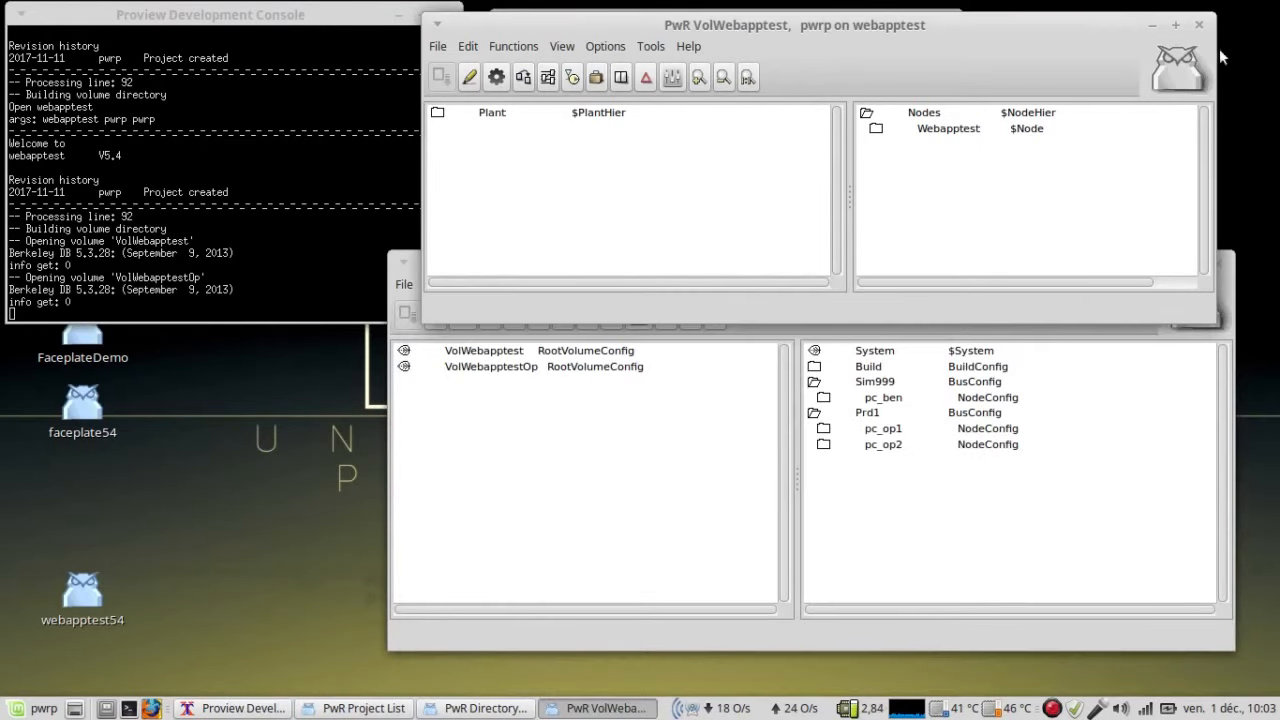
left_click(1199, 25)
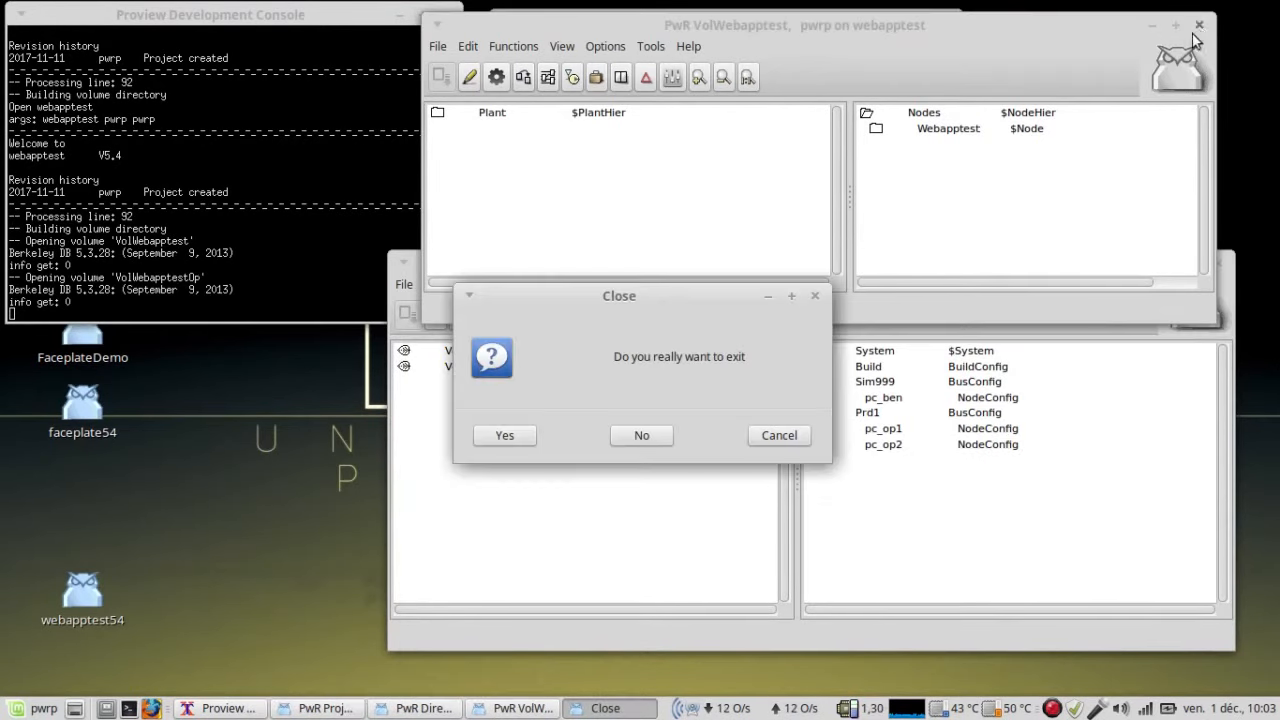
left_click(505, 437)
Move the webapptest Directory window up and enlarge it so that both panes have more room.
left_click_drag(702, 264, 689, 111)
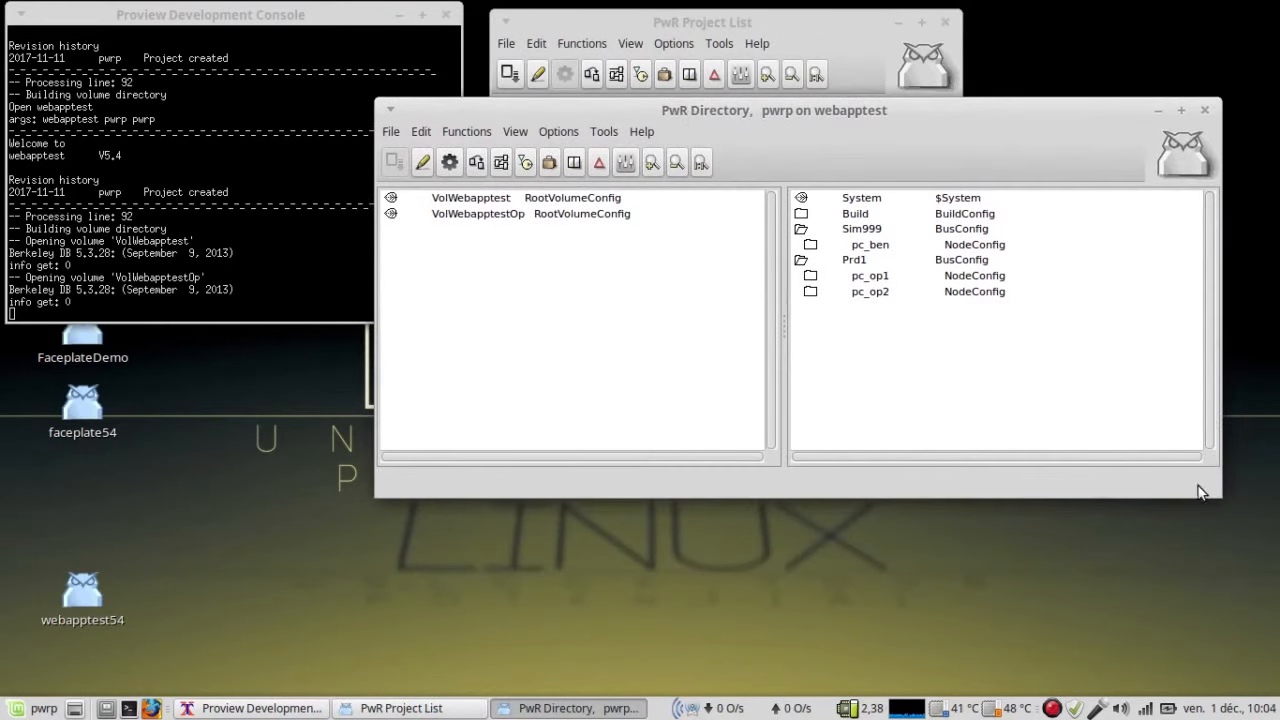
left_click_drag(1216, 494, 1254, 664)
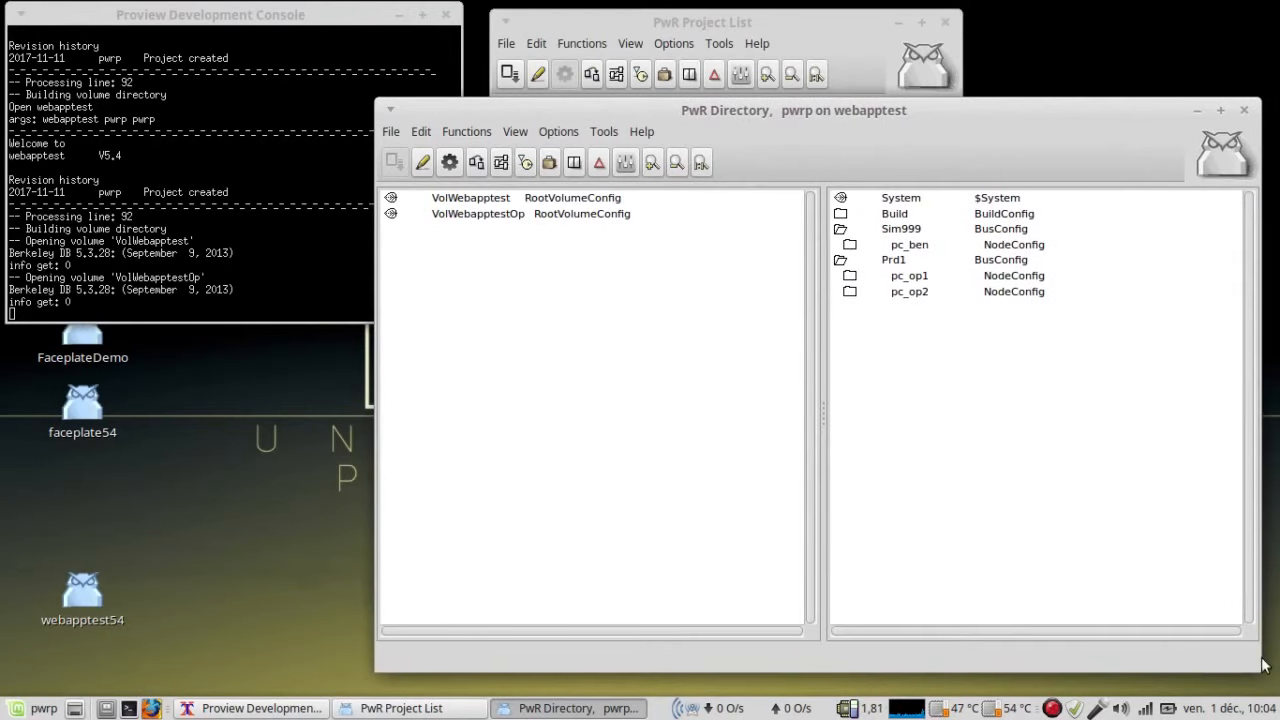
left_click(445, 200)
left_click_drag(601, 108, 607, 128)
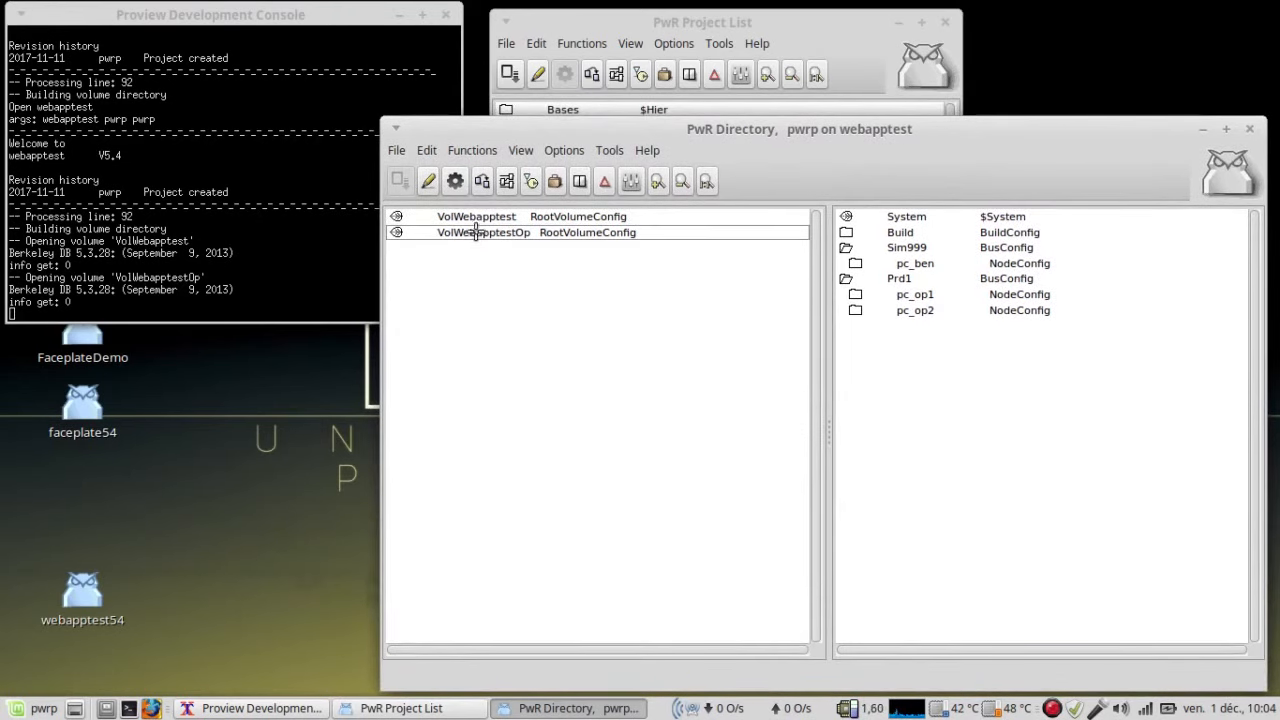
Find the RootVolumeConfig class under Volume in the Directory's edit-mode palette, widening the palette, and leave edit mode.
left_click(430, 182)
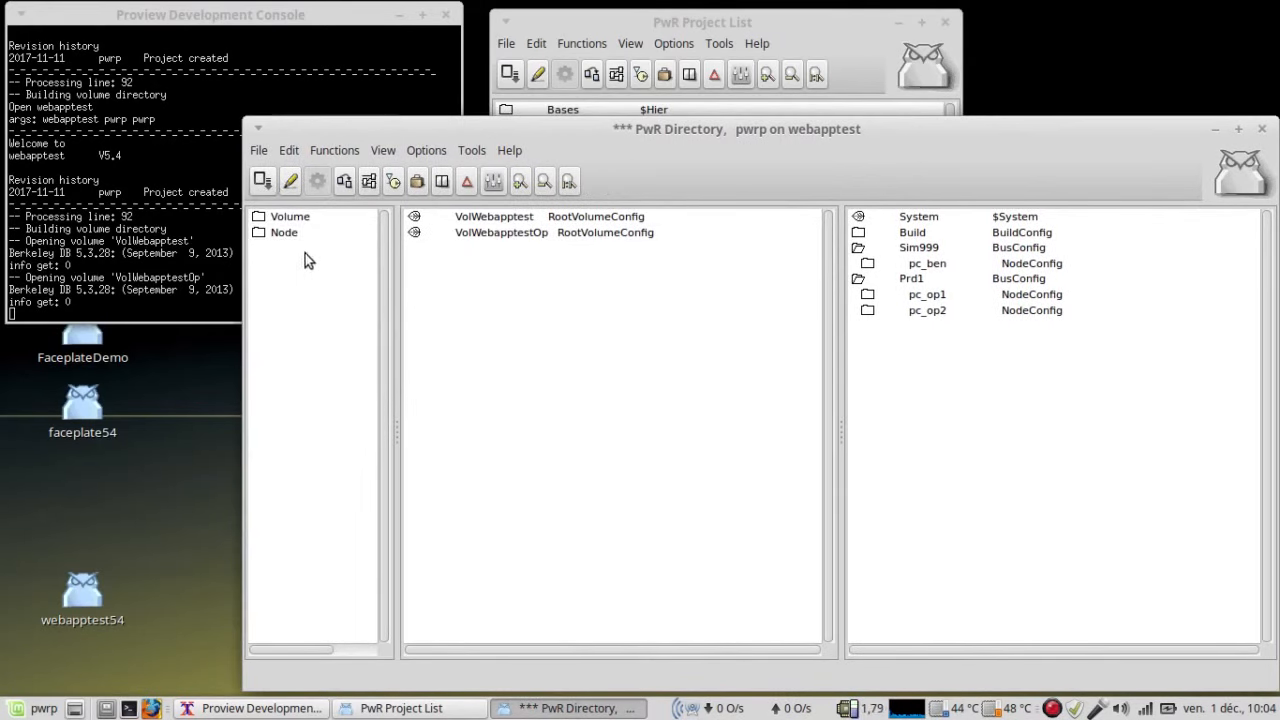
left_click(259, 219)
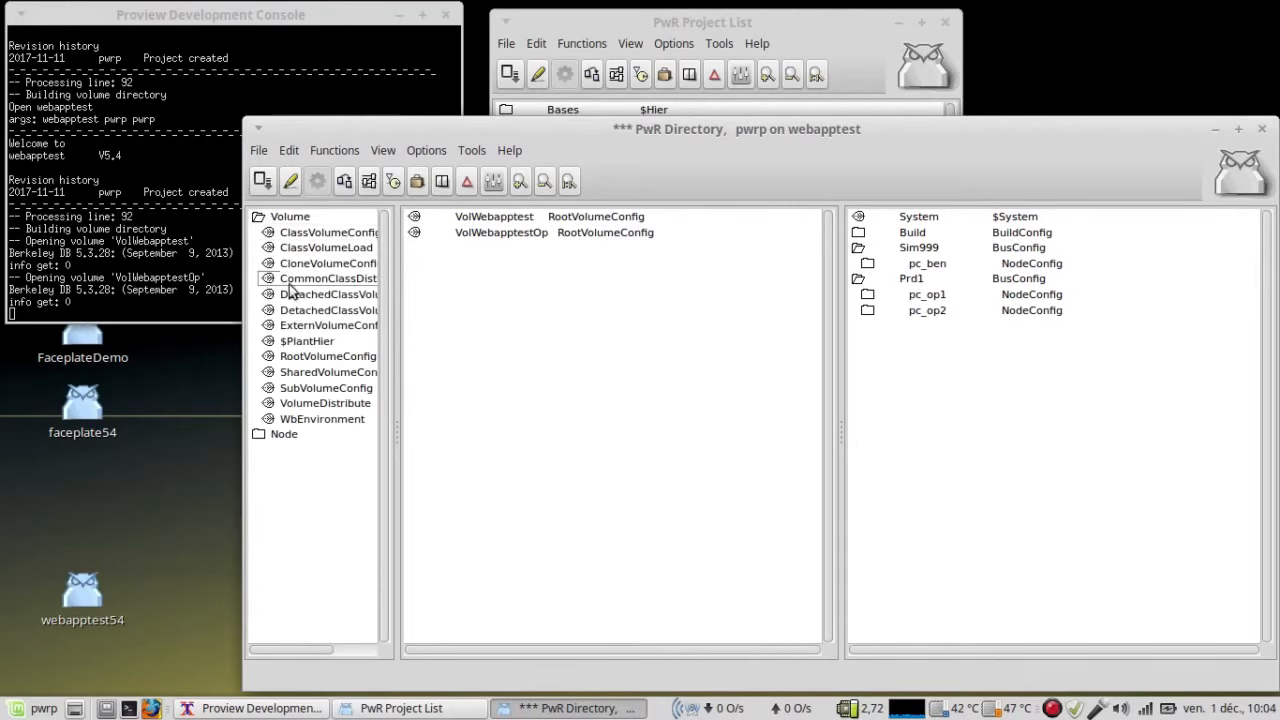
left_click_drag(398, 436, 442, 436)
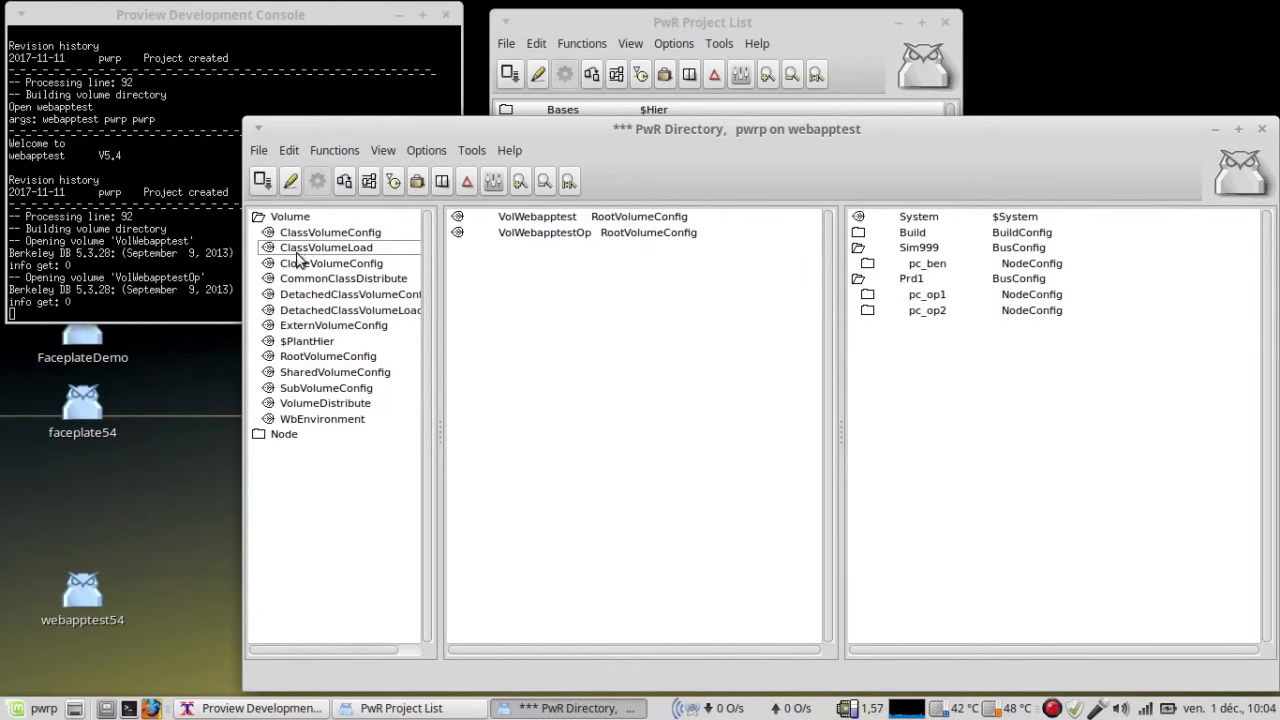
left_click(310, 357)
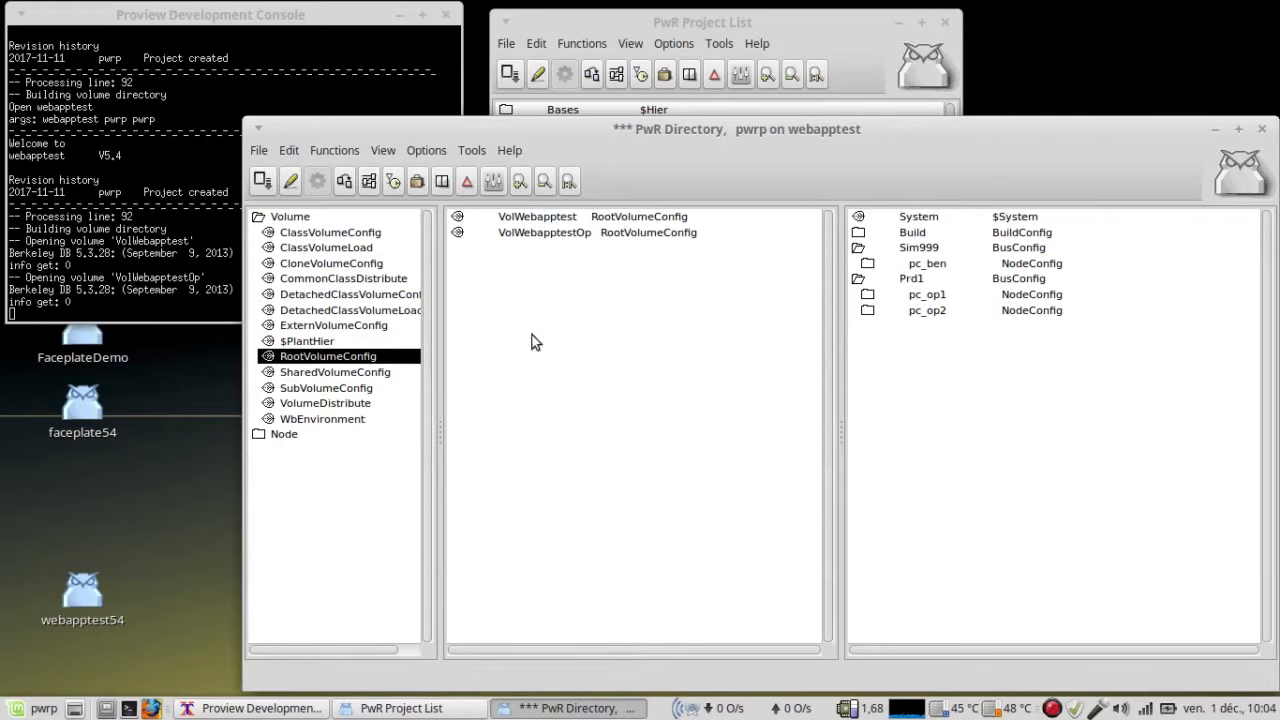
left_click(288, 189)
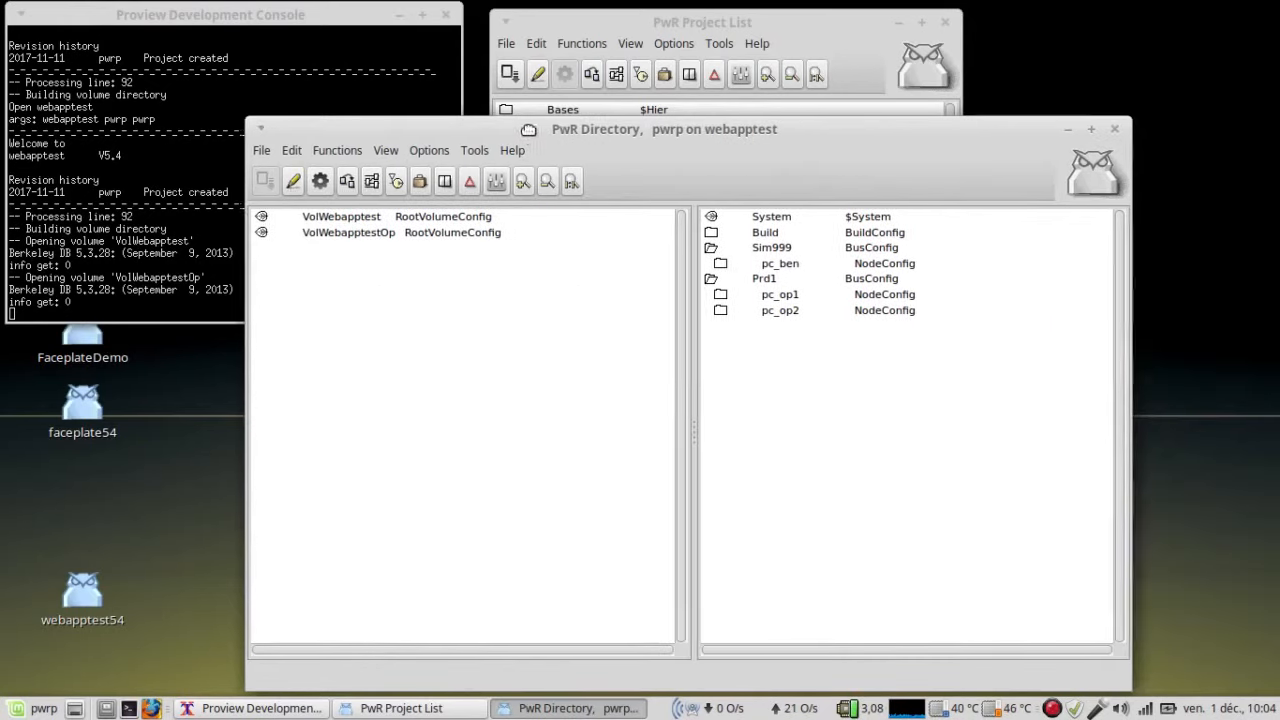
Open the Global Volume List from the webapptest Directory and enlarge its window to examine the registered volumes.
left_click_drag(526, 129, 611, 85)
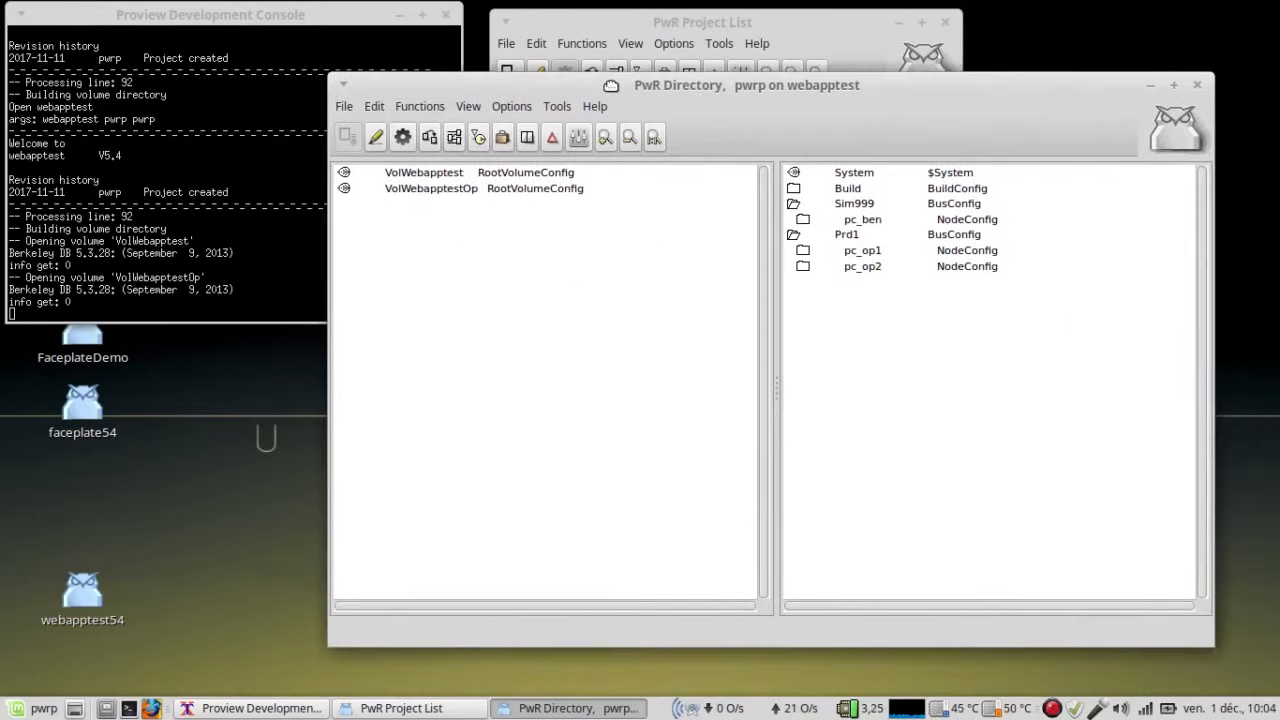
left_click(343, 108)
mouse_move(360, 160)
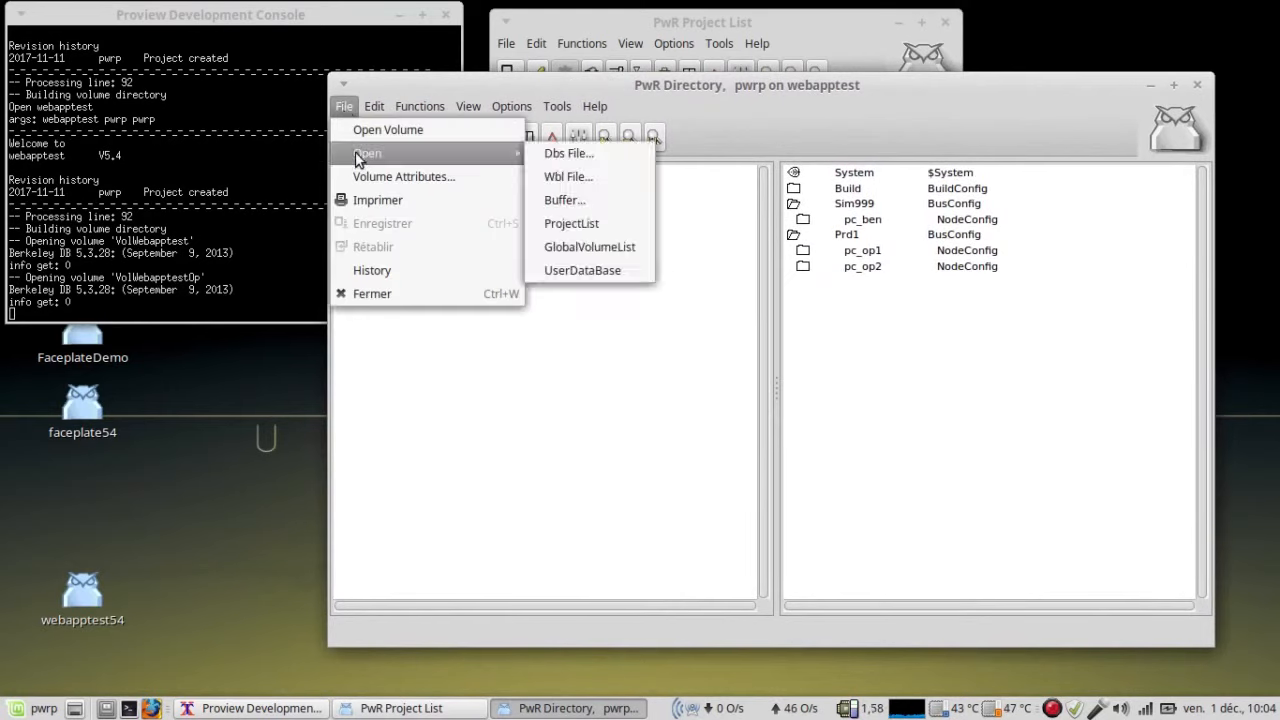
left_click(588, 248)
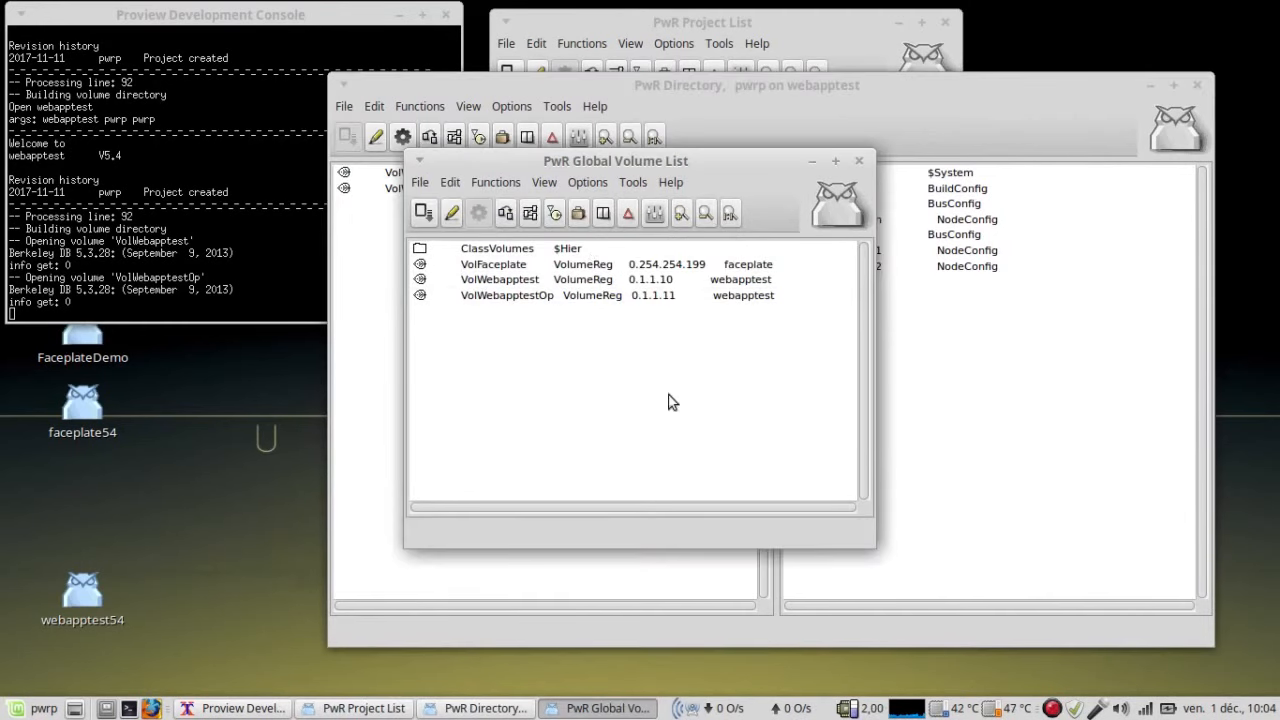
left_click_drag(868, 538, 1078, 628)
left_click(472, 265)
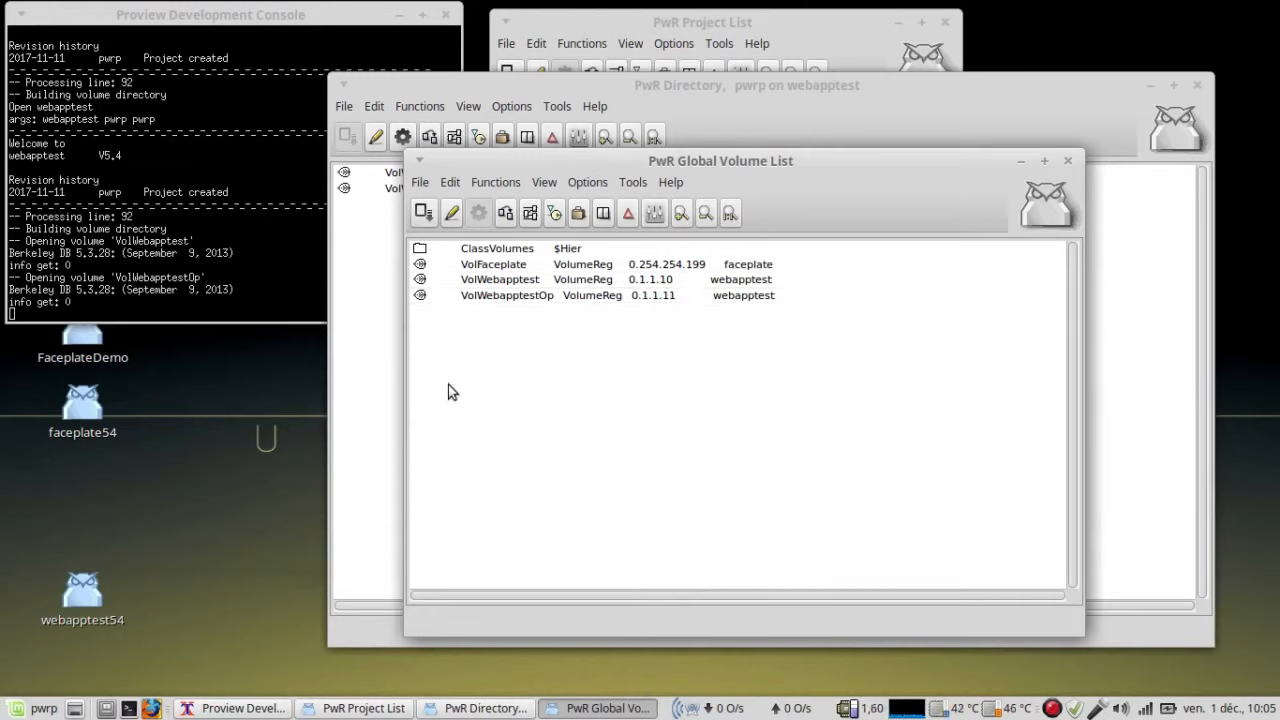
Try to switch the Global Volume List to edit mode and save its session.
left_click(452, 215)
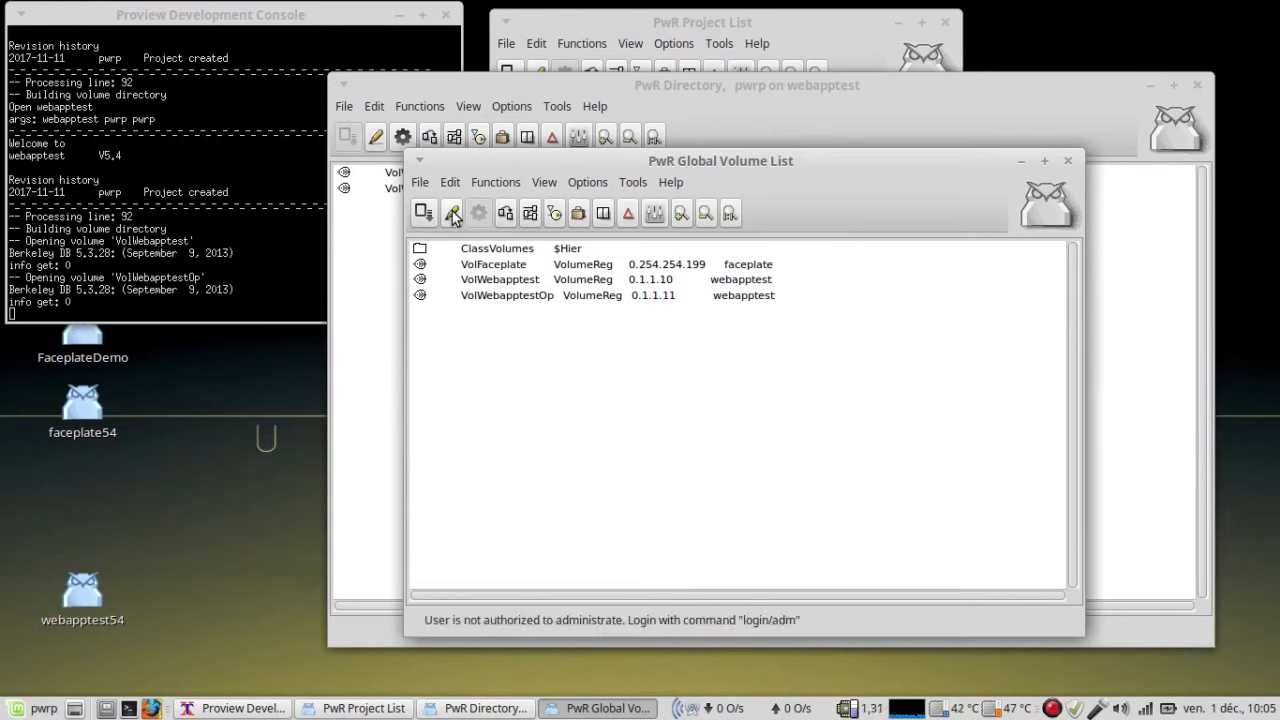
left_click(425, 214)
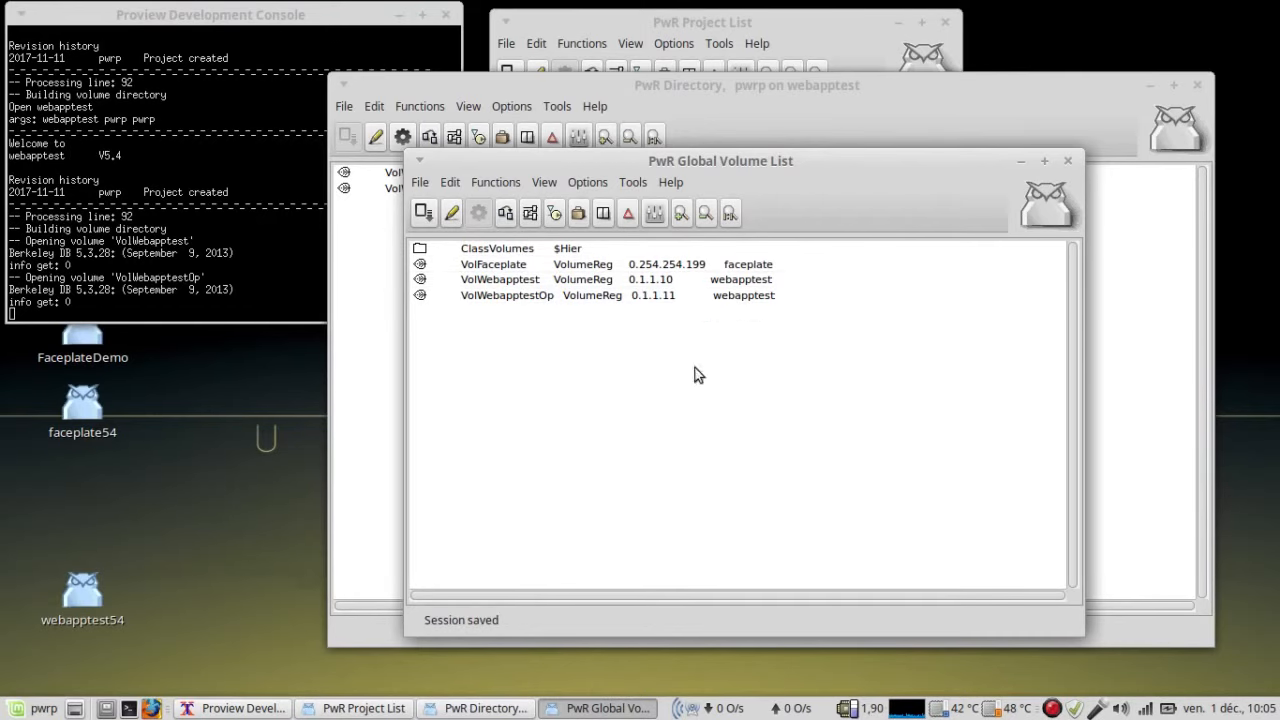
Close the Global Volume List and the webapptest Directory window, confirming the exit.
left_click(1067, 160)
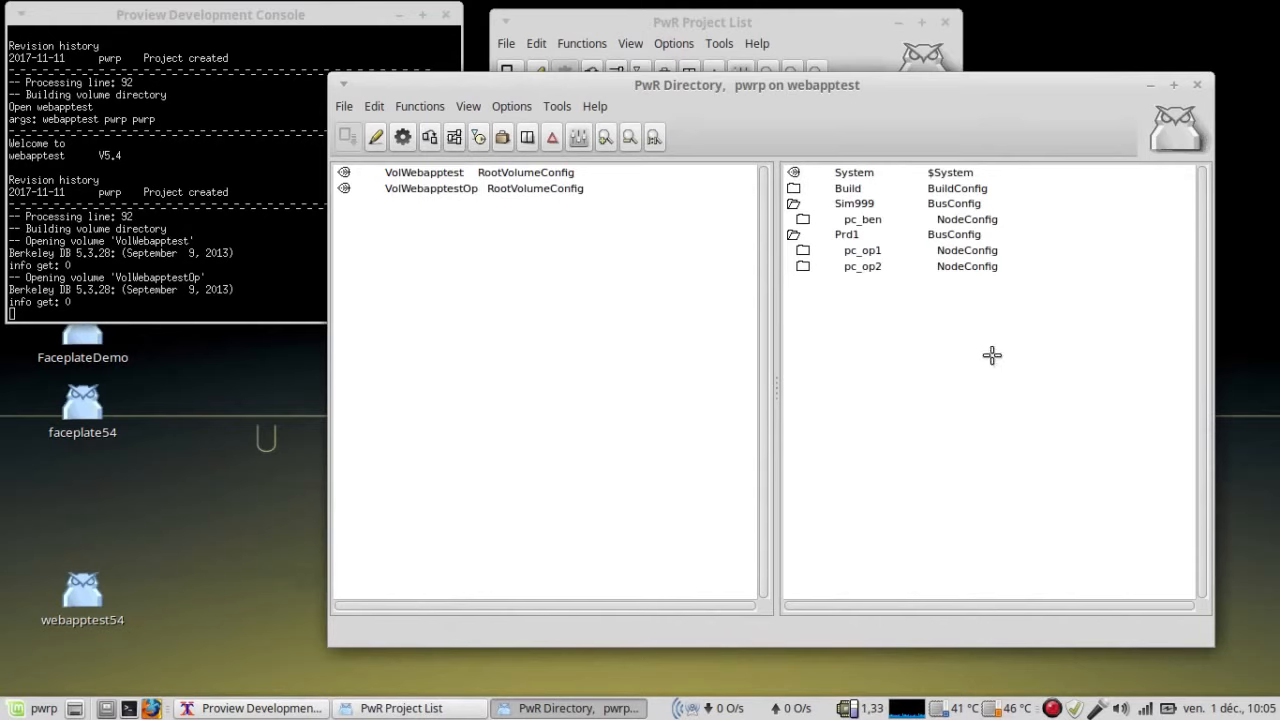
left_click(1199, 88)
left_click(515, 434)
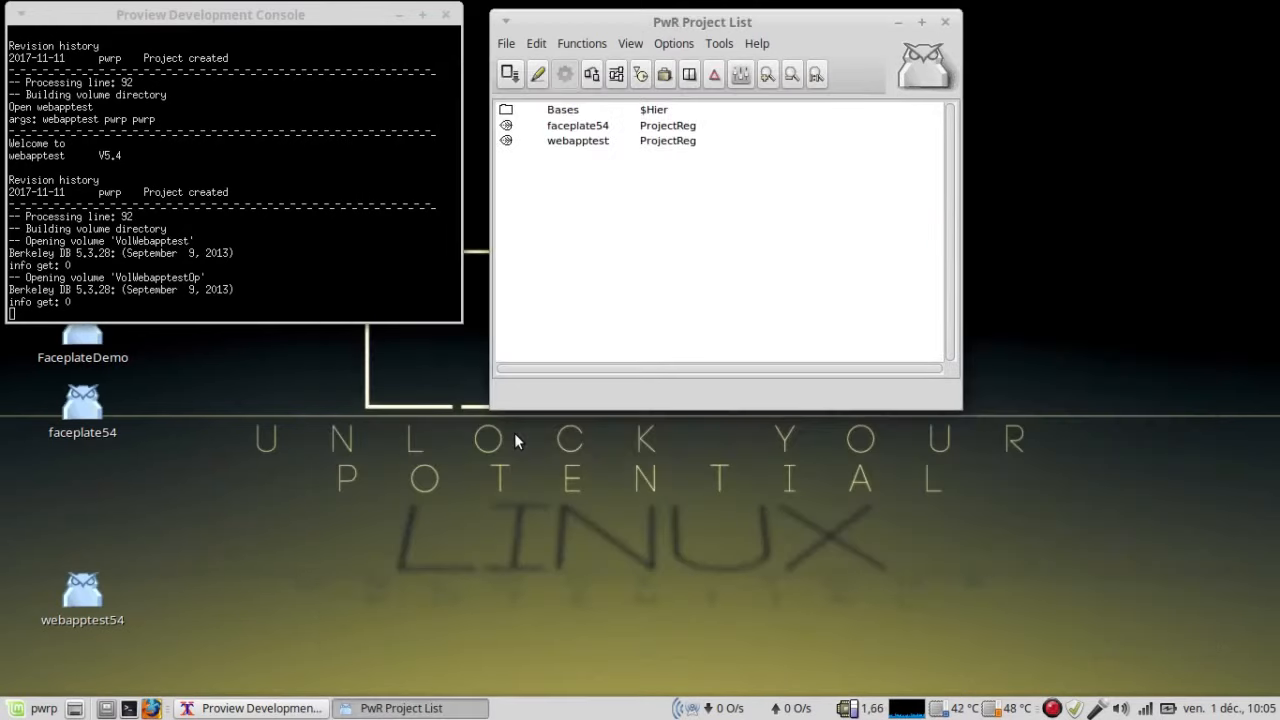
Open the Global Volume List from the Project List and place its window so the project entries stay in view.
left_click_drag(615, 27, 625, 109)
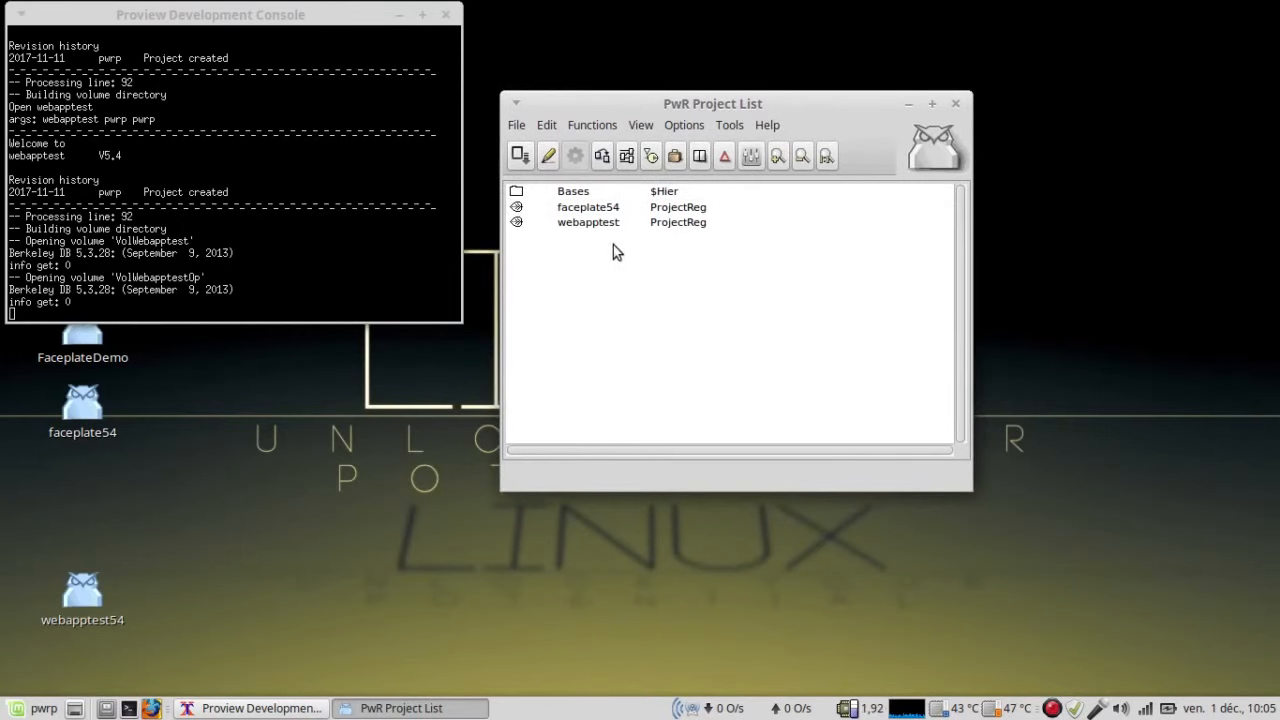
left_click(515, 125)
mouse_move(546, 125)
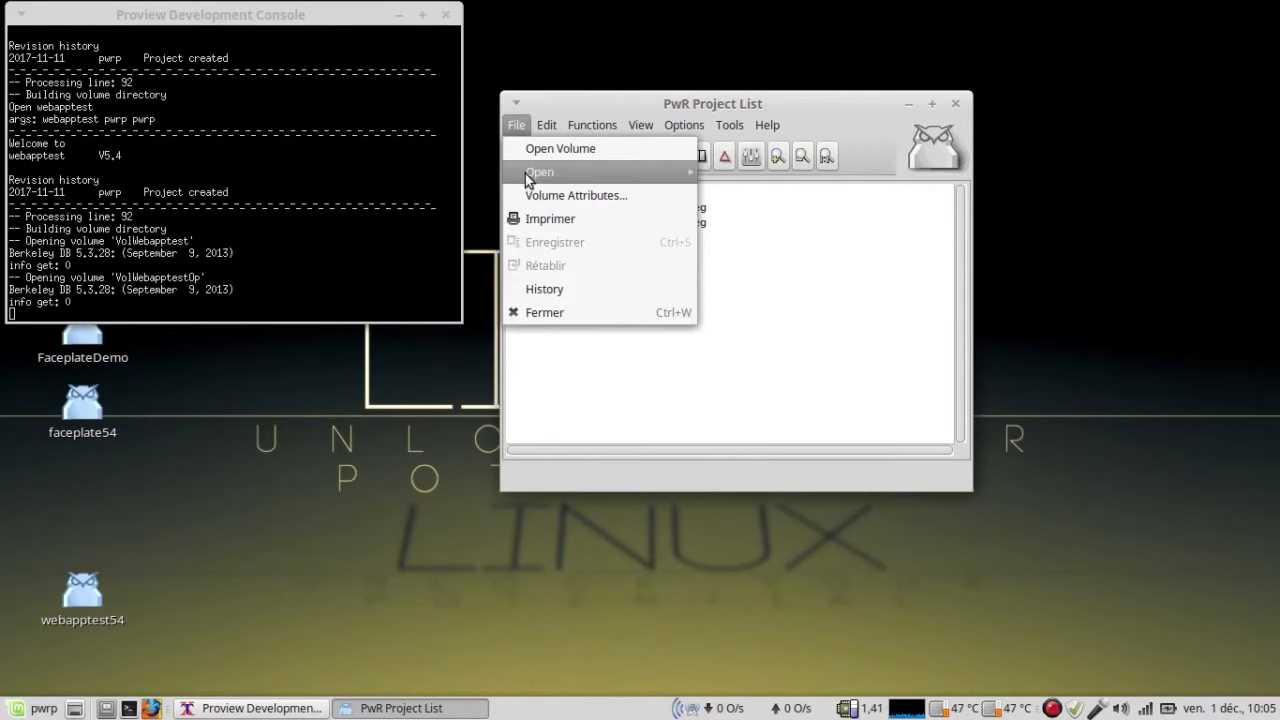
mouse_move(649, 175)
left_click(781, 265)
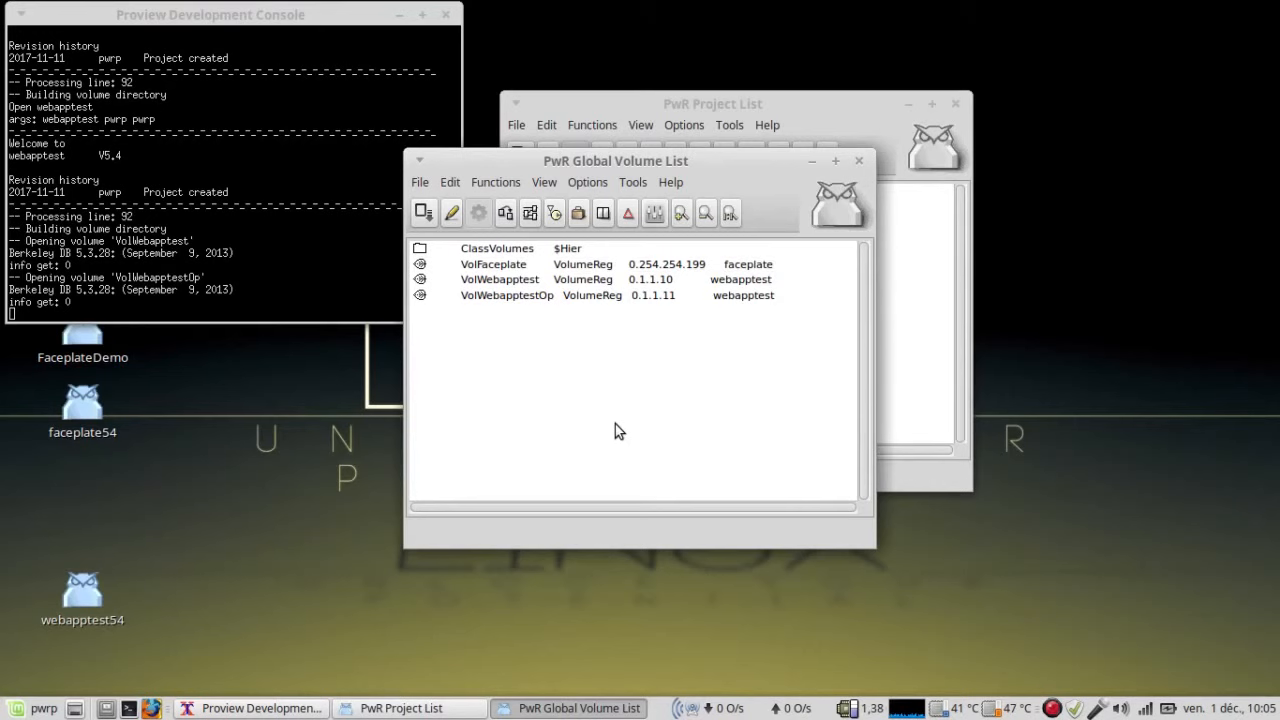
left_click_drag(508, 160, 782, 206)
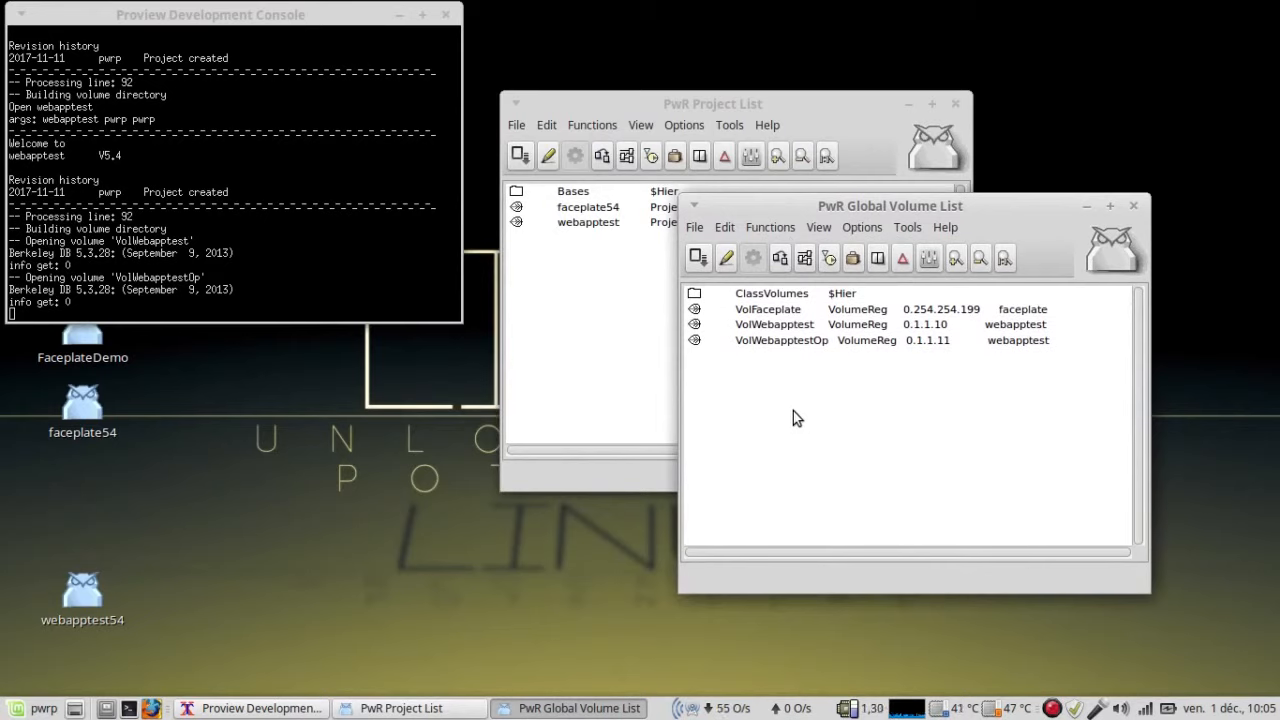
Switch the Global Volume List to edit mode and move its window towards the middle of the screen.
left_click(726, 260)
mouse_move(793, 202)
left_mouse_down()
mouse_move(581, 198)
mouse_move(507, 168)
left_mouse_up()
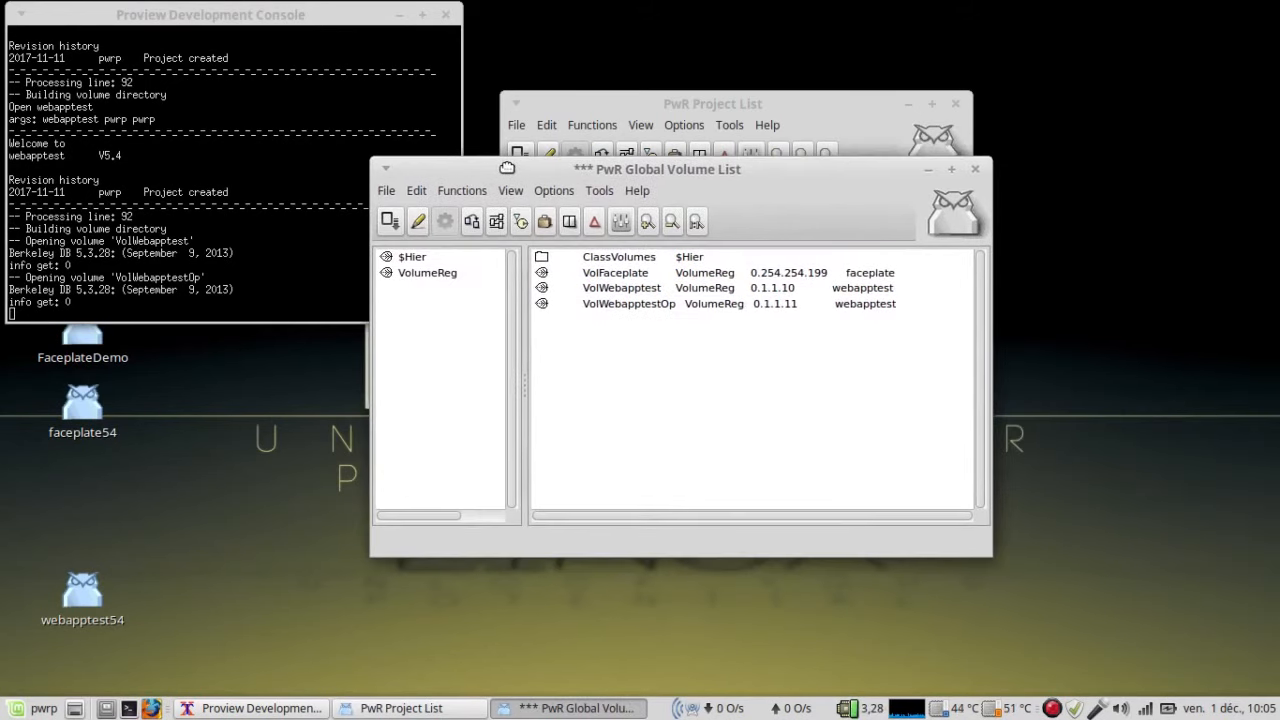
Add a VolumeReg object directly below VolWebapptestOp in the Global Volume List.
left_click(410, 275)
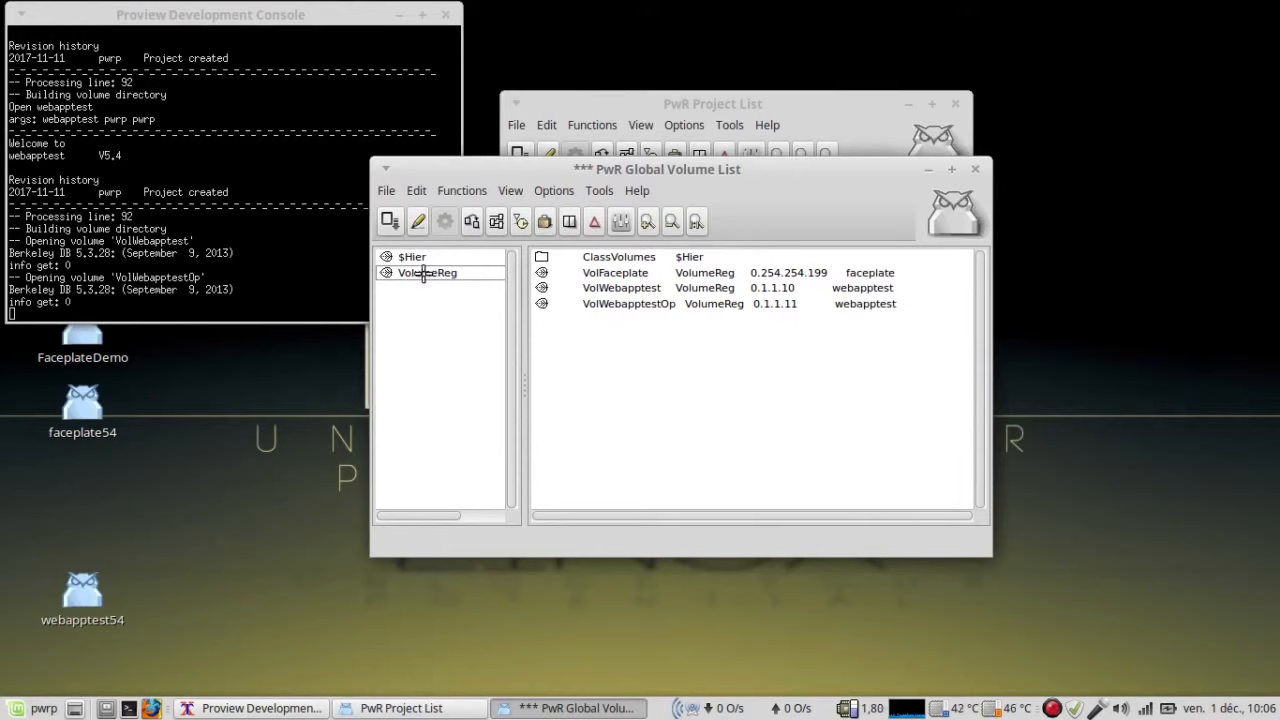
left_click(424, 273)
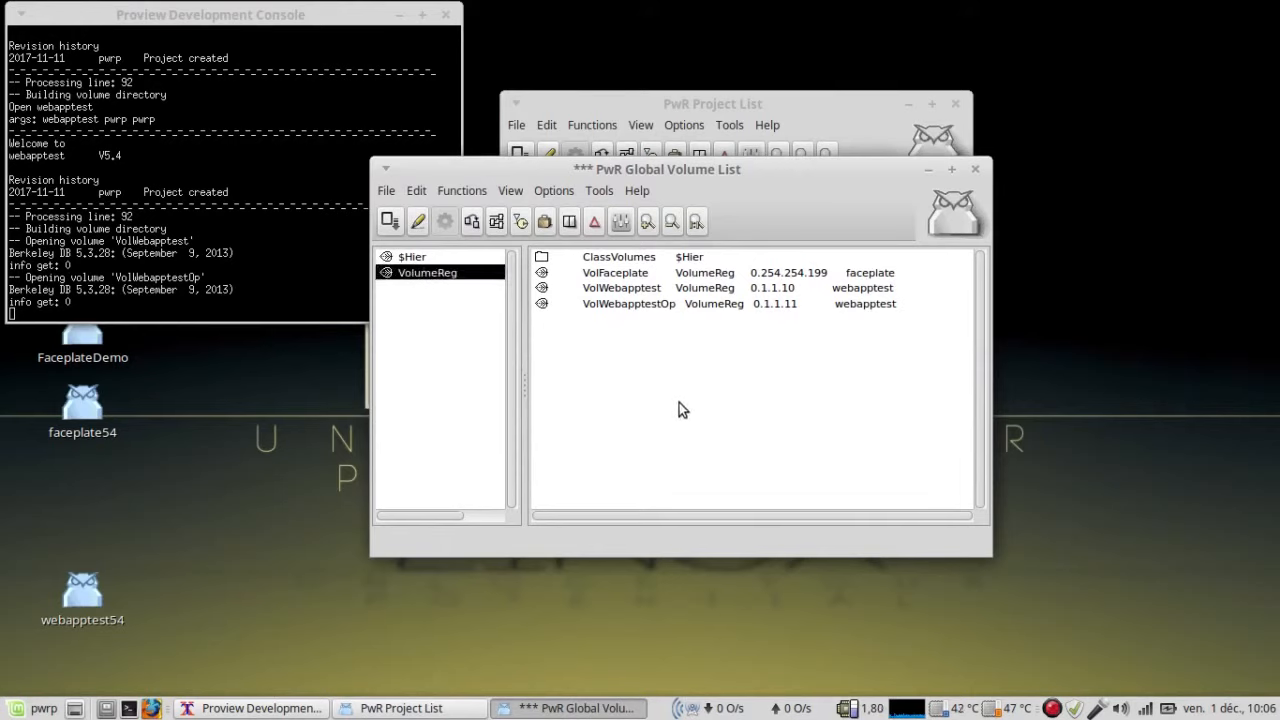
left_click(617, 289)
left_click(618, 304)
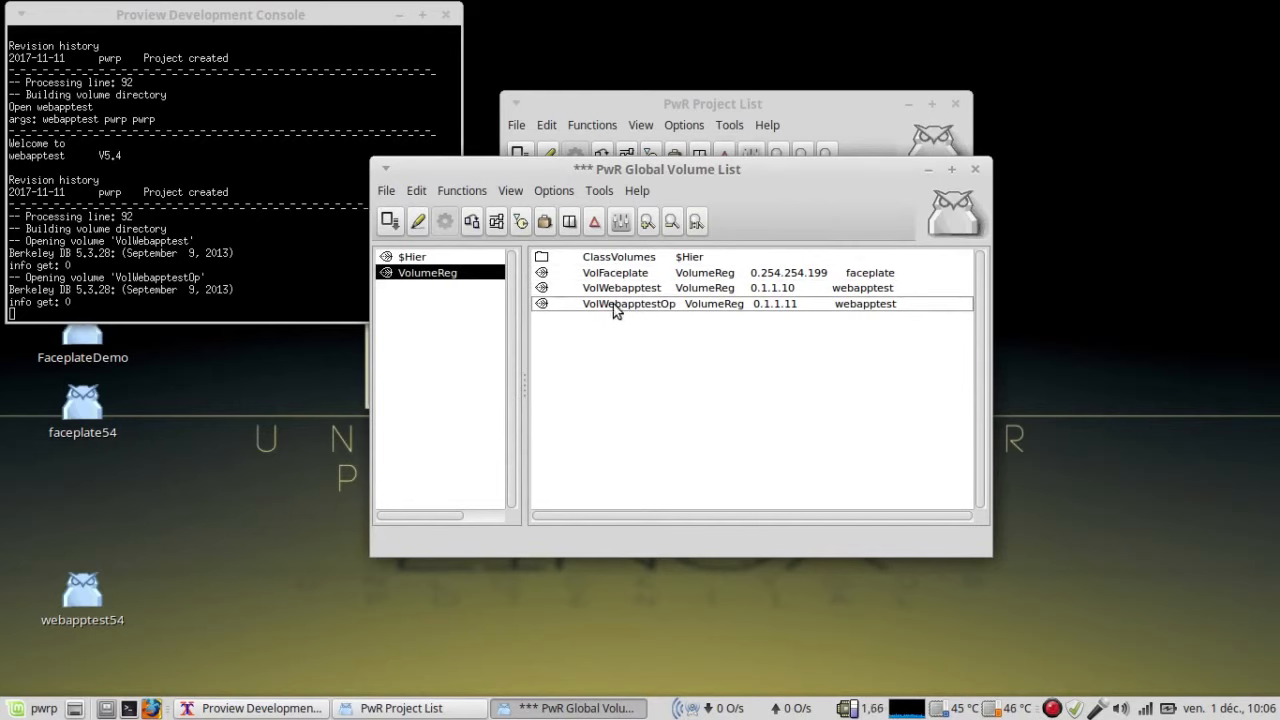
middle_click(613, 304)
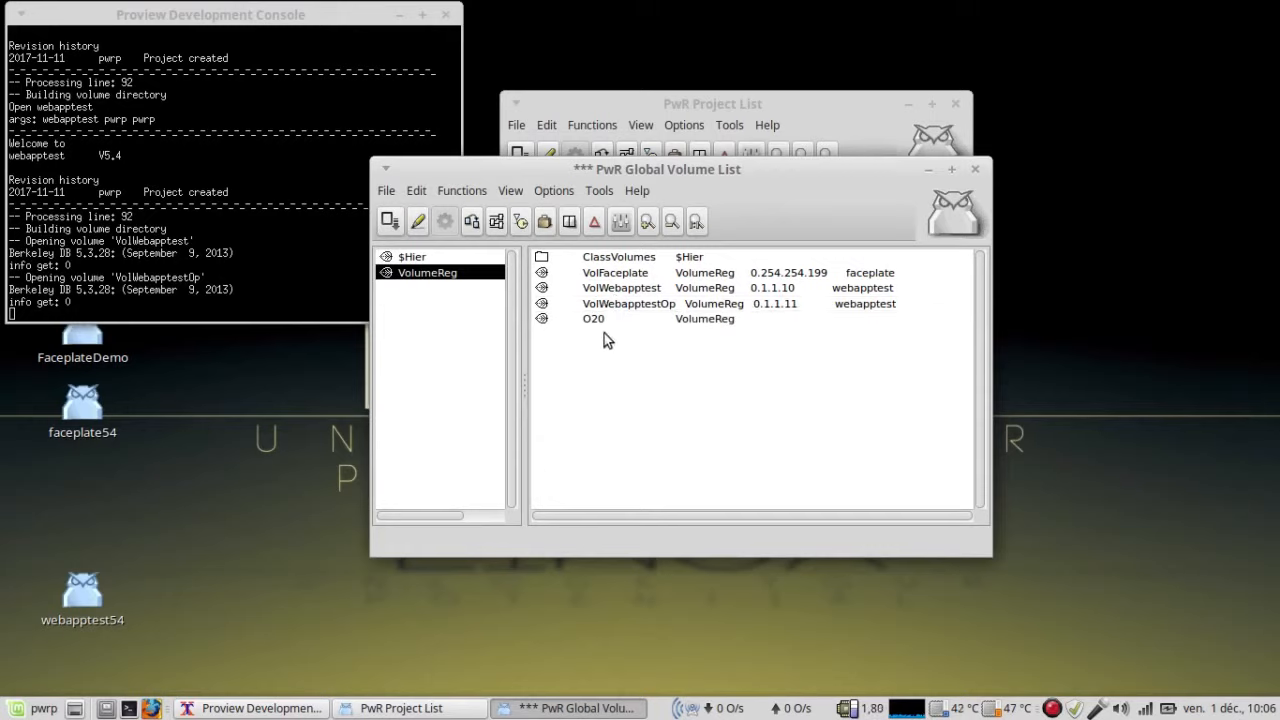
Open the new VolumeReg object's attributes beside the volume entries and set its ObjectName to VolWebapptestOp2.
left_click(611, 319)
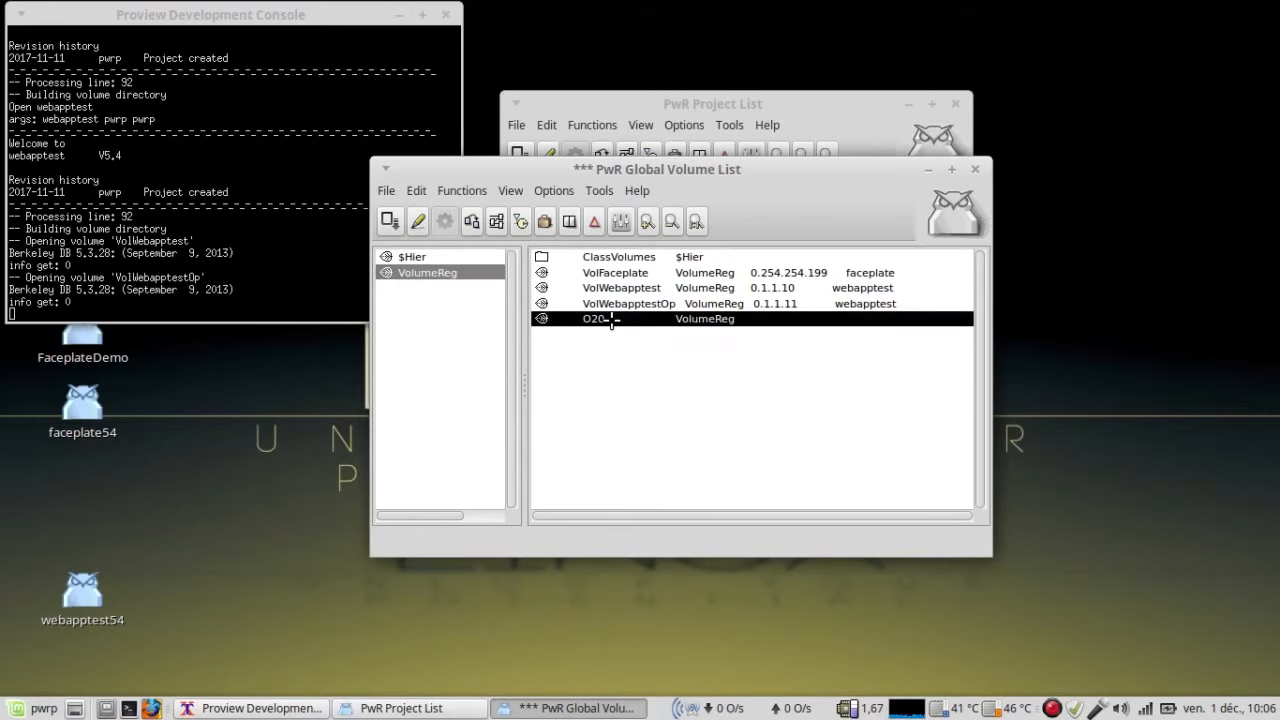
right_click(620, 320)
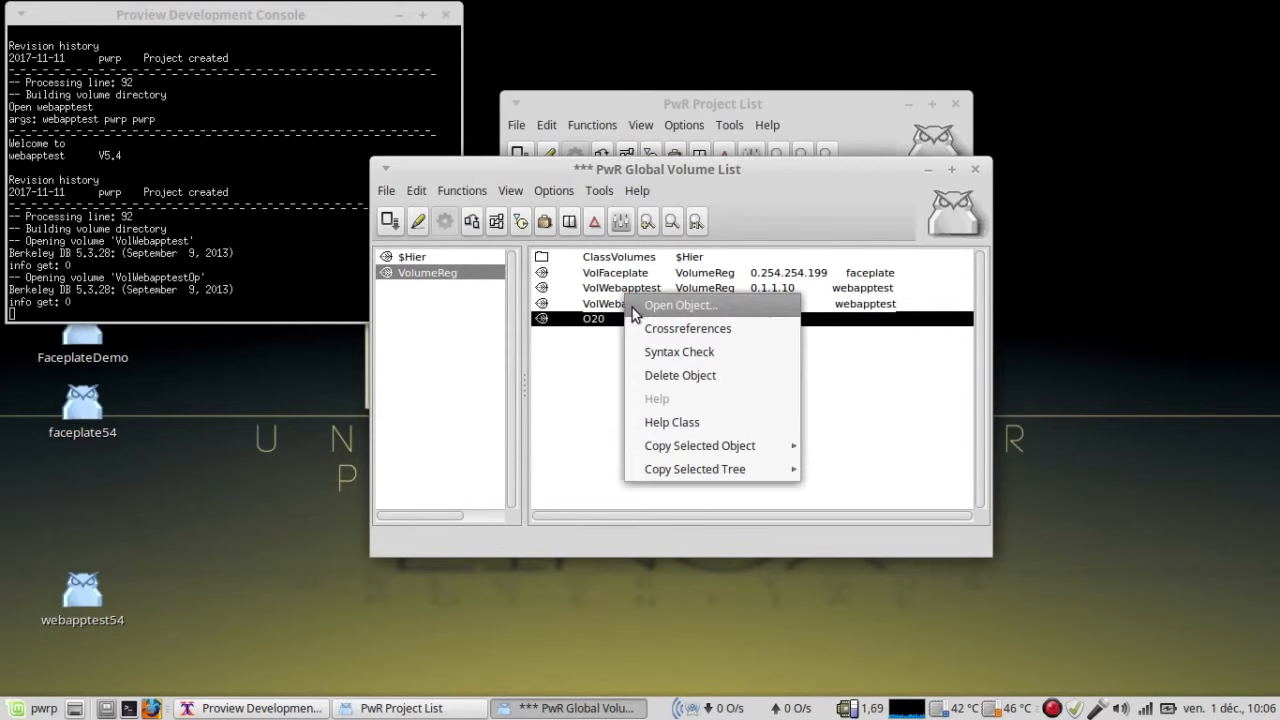
left_click(633, 308)
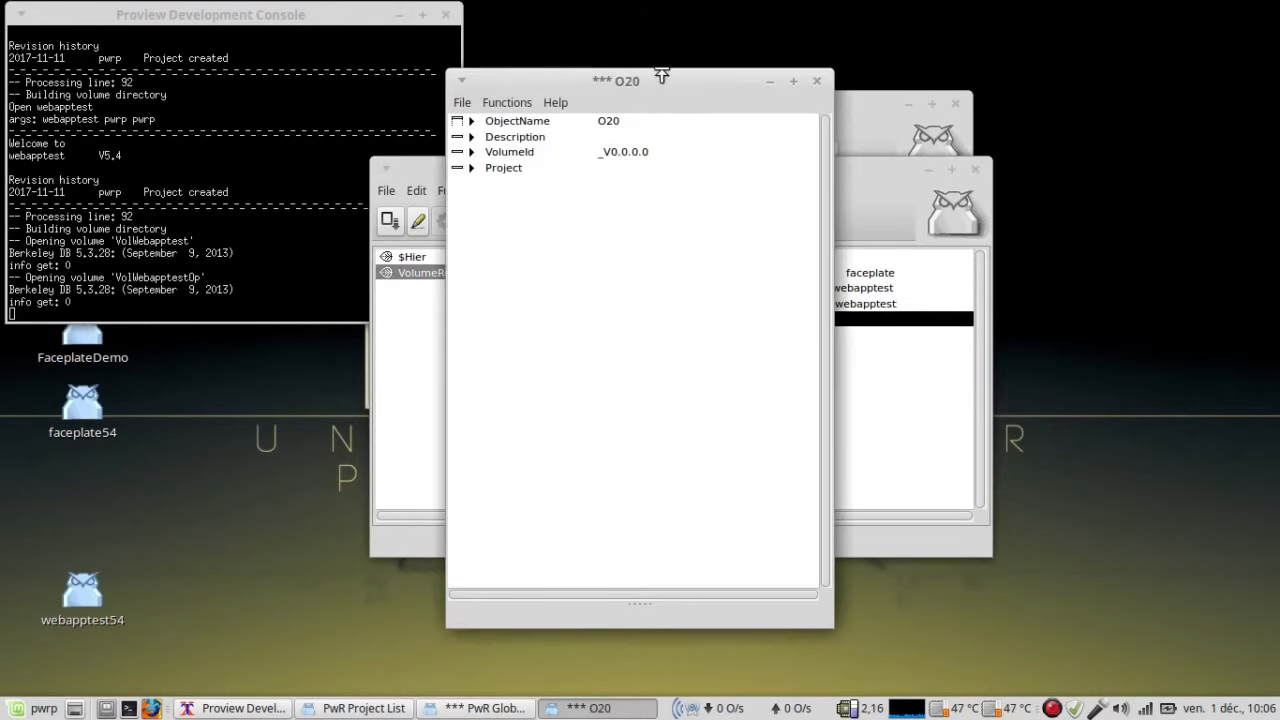
left_click_drag(661, 76, 826, 367)
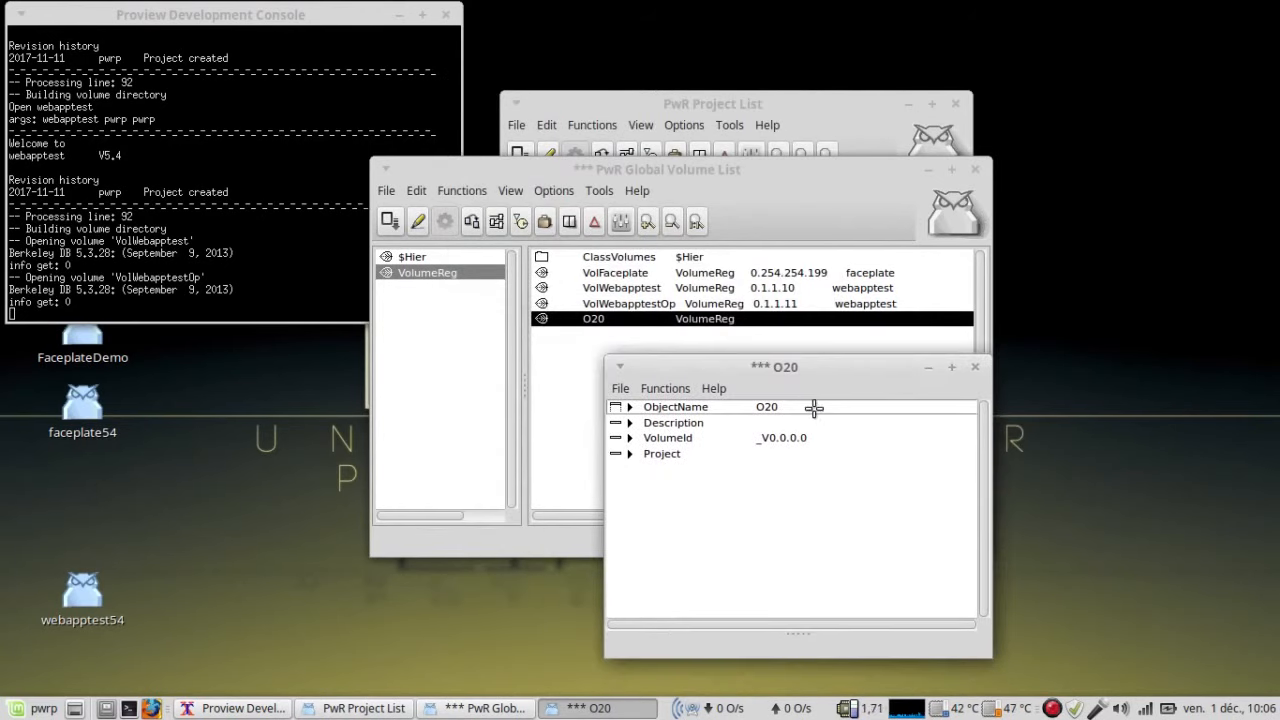
left_click(814, 407)
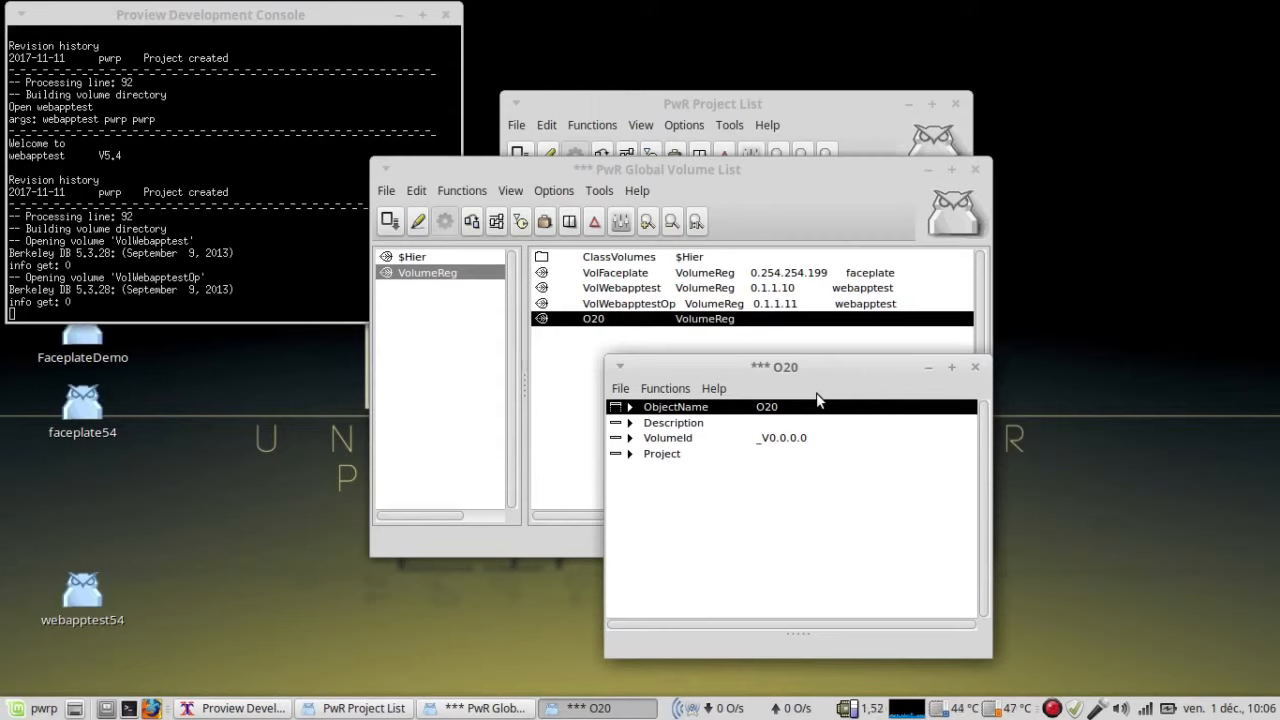
key("ctrl+q")
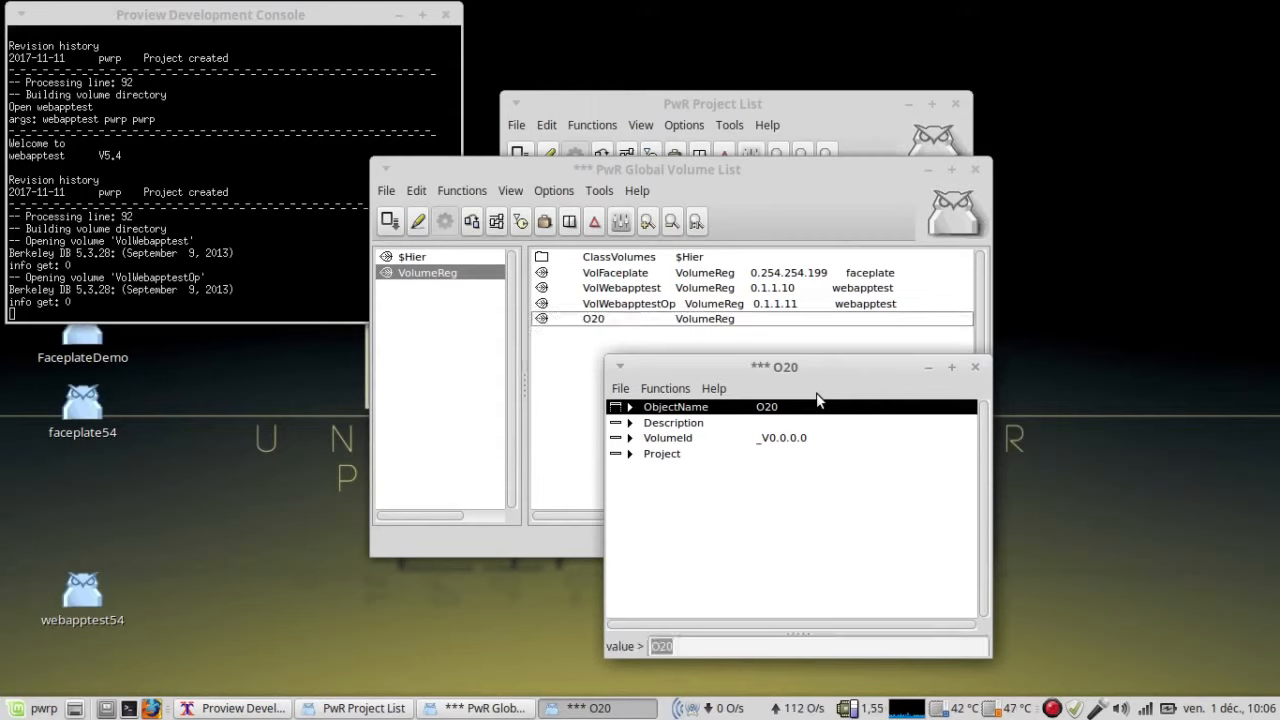
type("VolWebapptestOp")
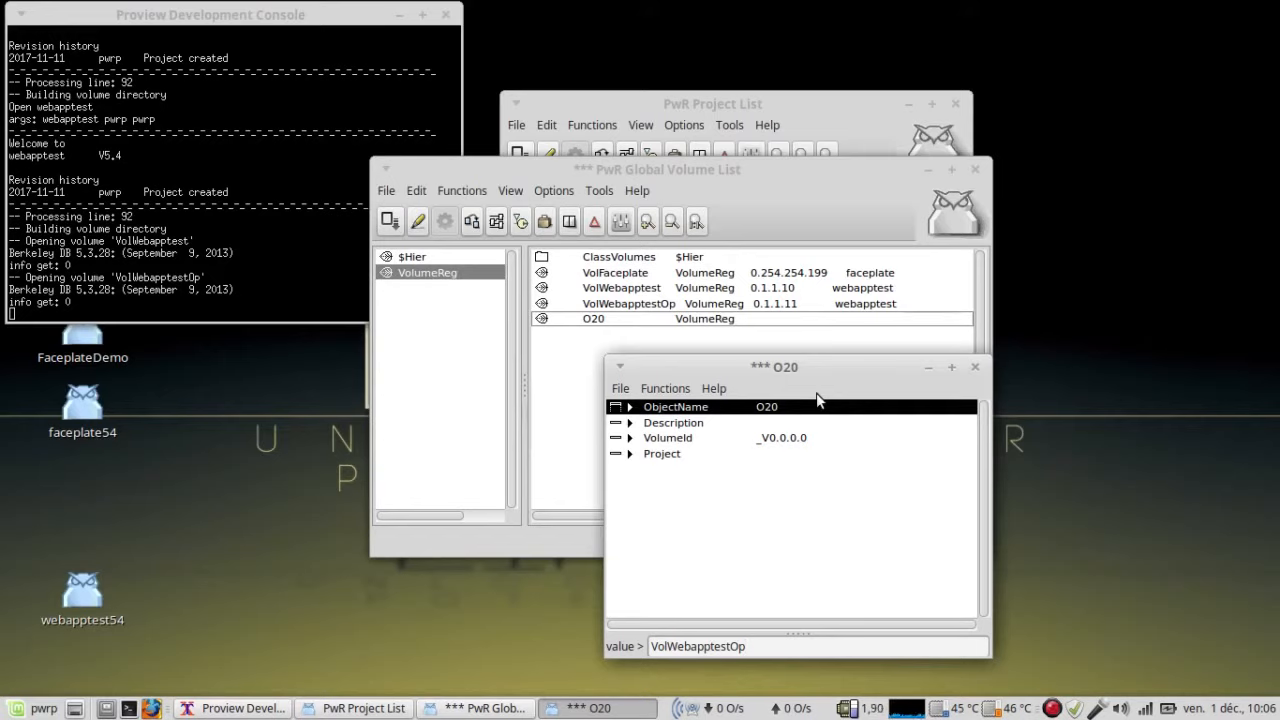
type("2")
key("Return")
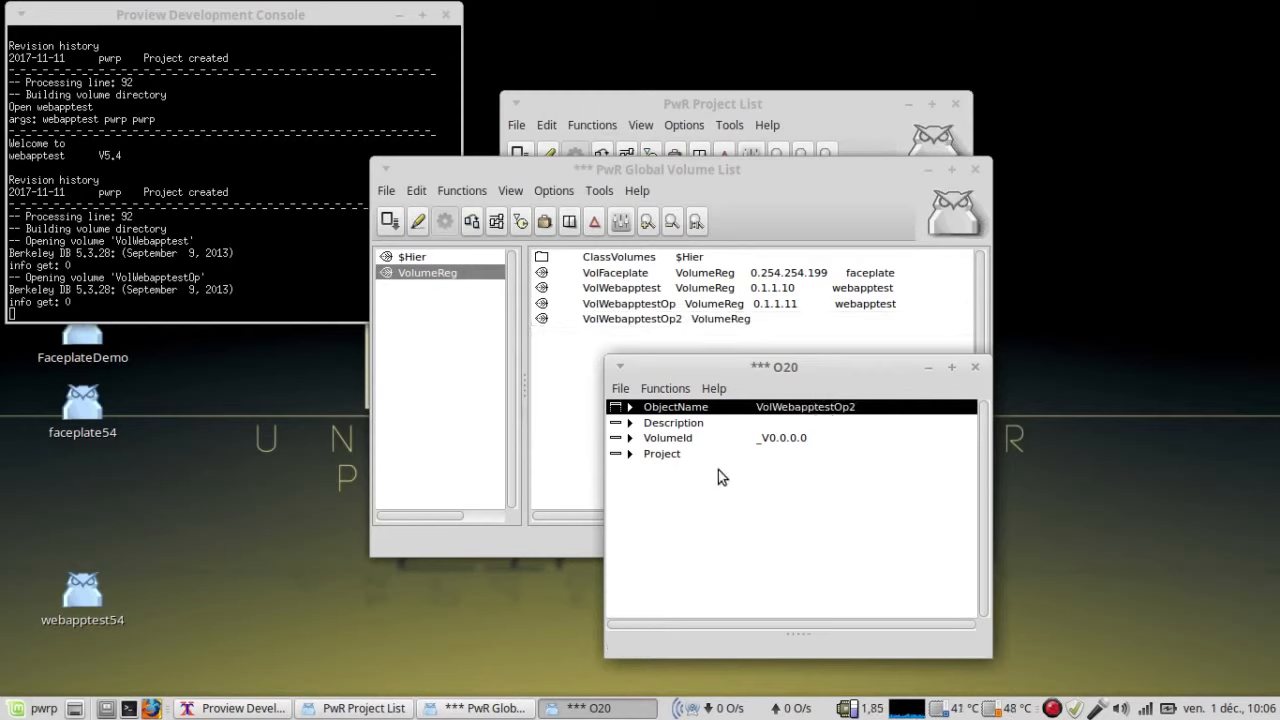
Set the VolumeId of VolWebapptestOp2 to _V0.1.1.12.
left_click(815, 441)
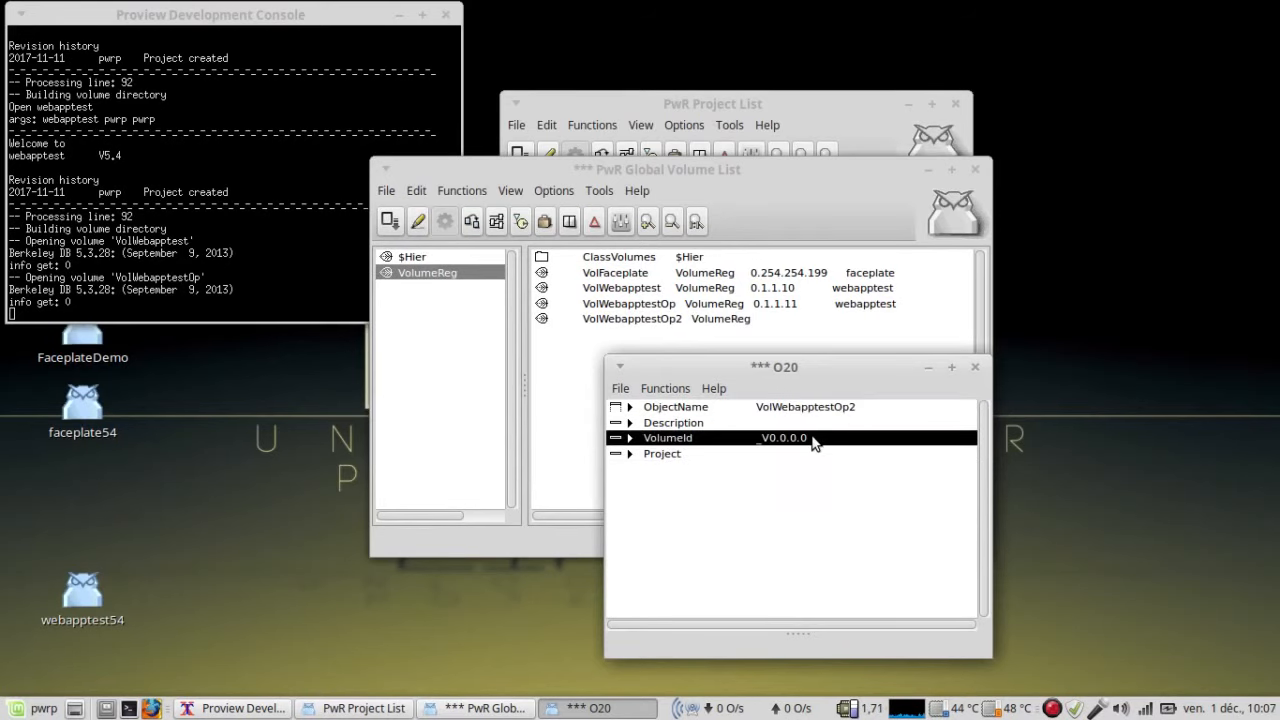
key("Right")
key("Right")
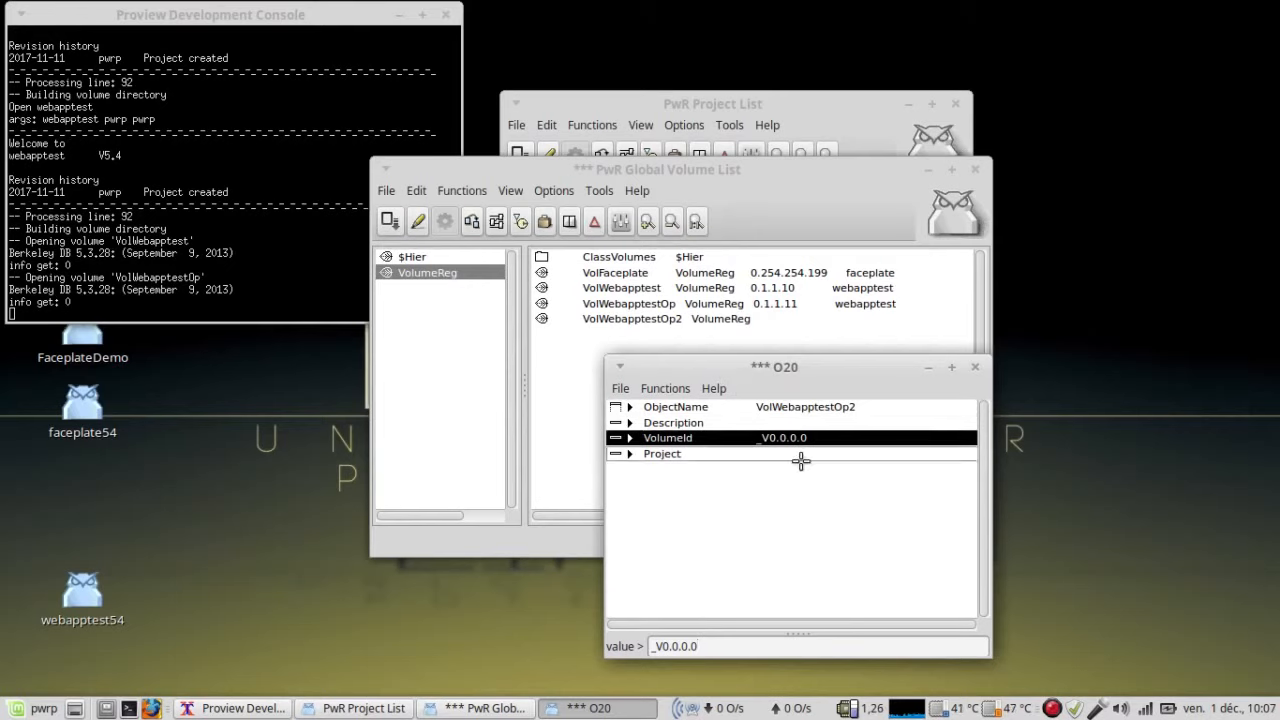
key("BackSpace")
key("BackSpace")
key("BackSpace")
type("1.1.12")
key("Return")
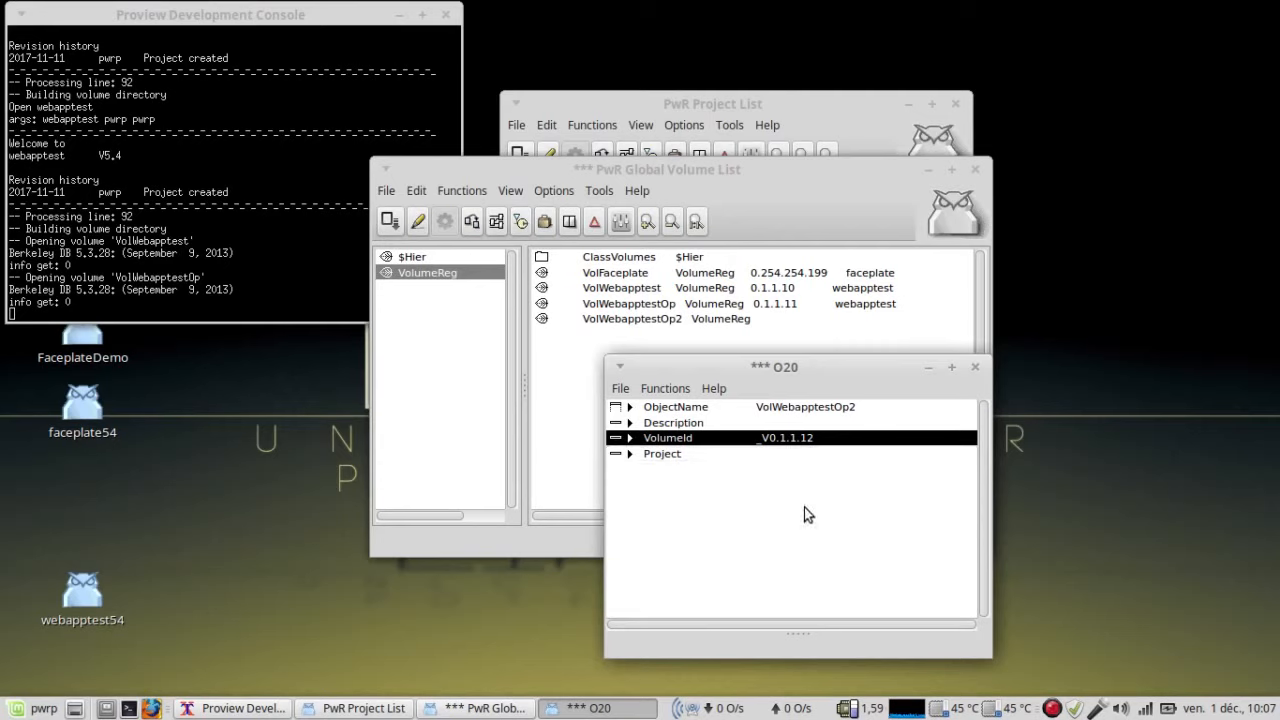
Set the Project attribute of VolWebapptestOp2 to Webapptest, close its attribute window and save the session.
left_click(817, 453)
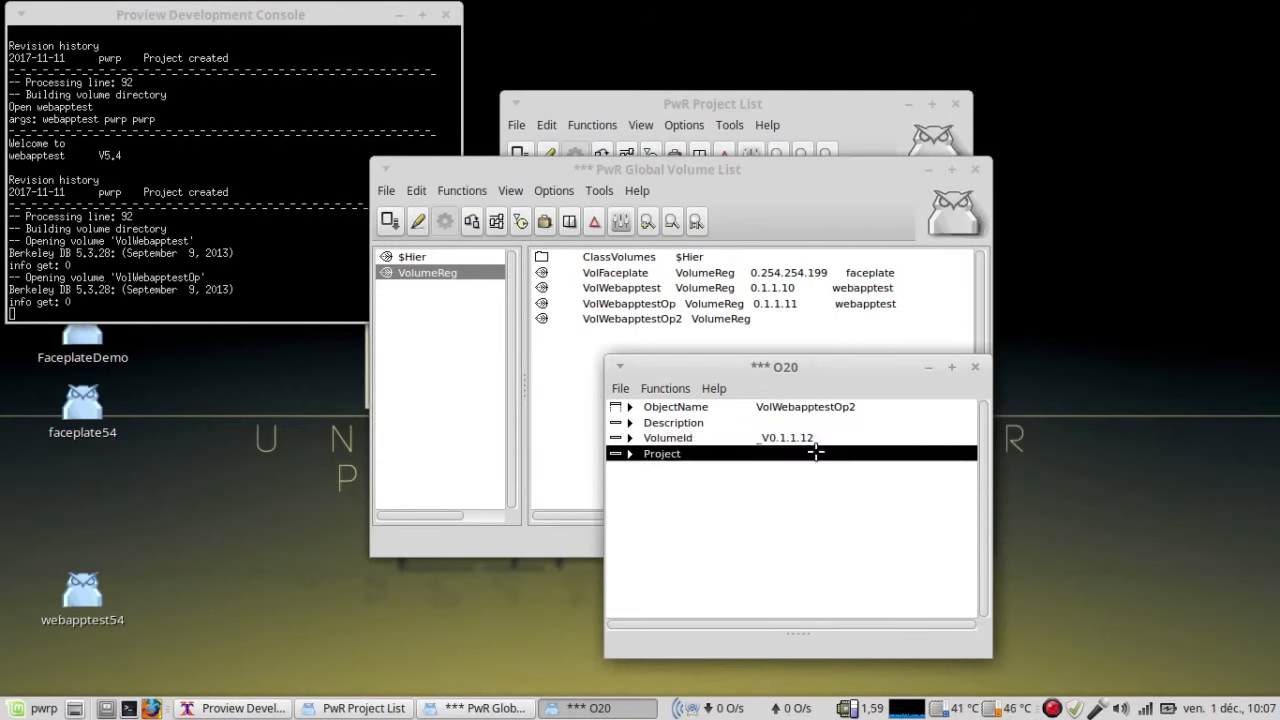
key("Right")
type("W")
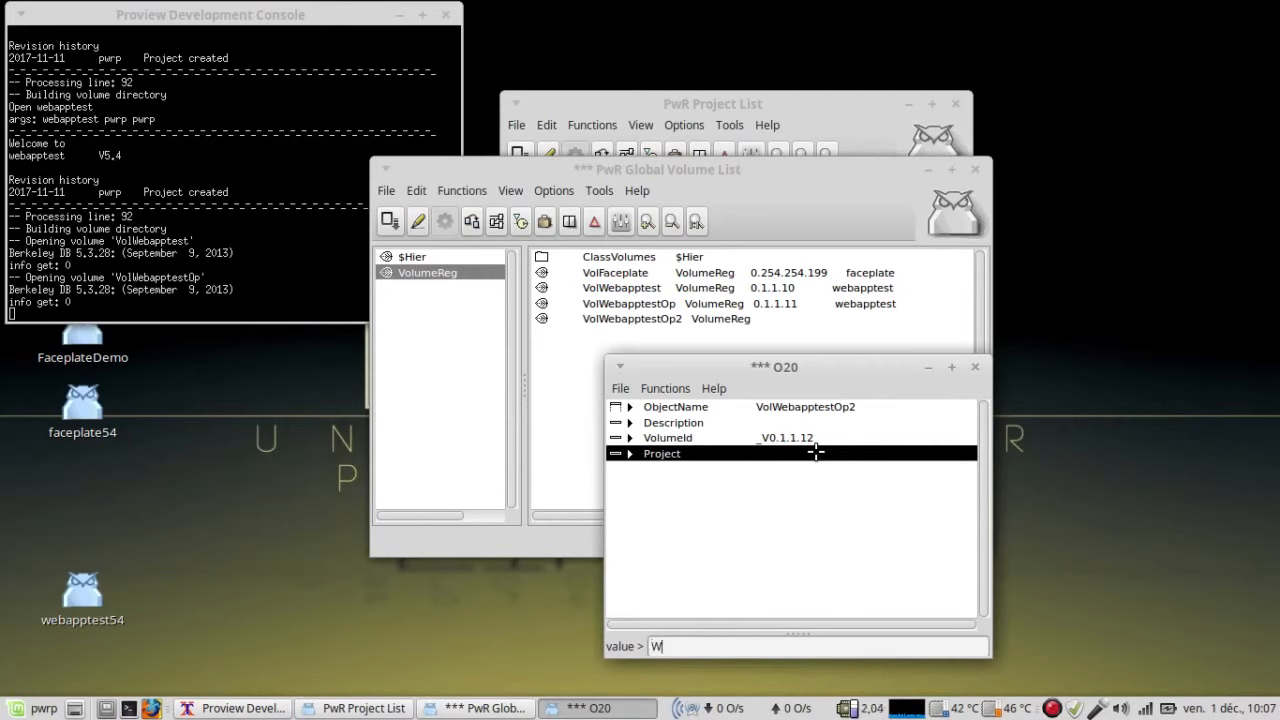
type("ebapptest")
key("Return")
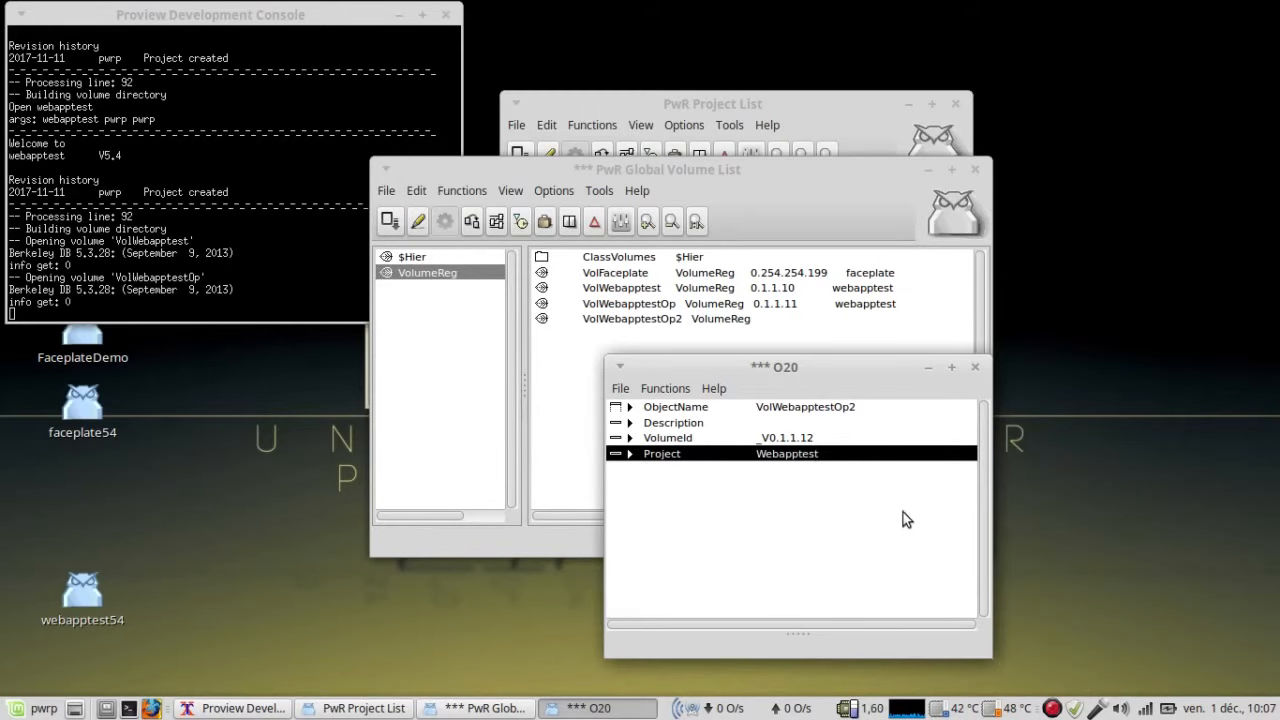
left_click(975, 367)
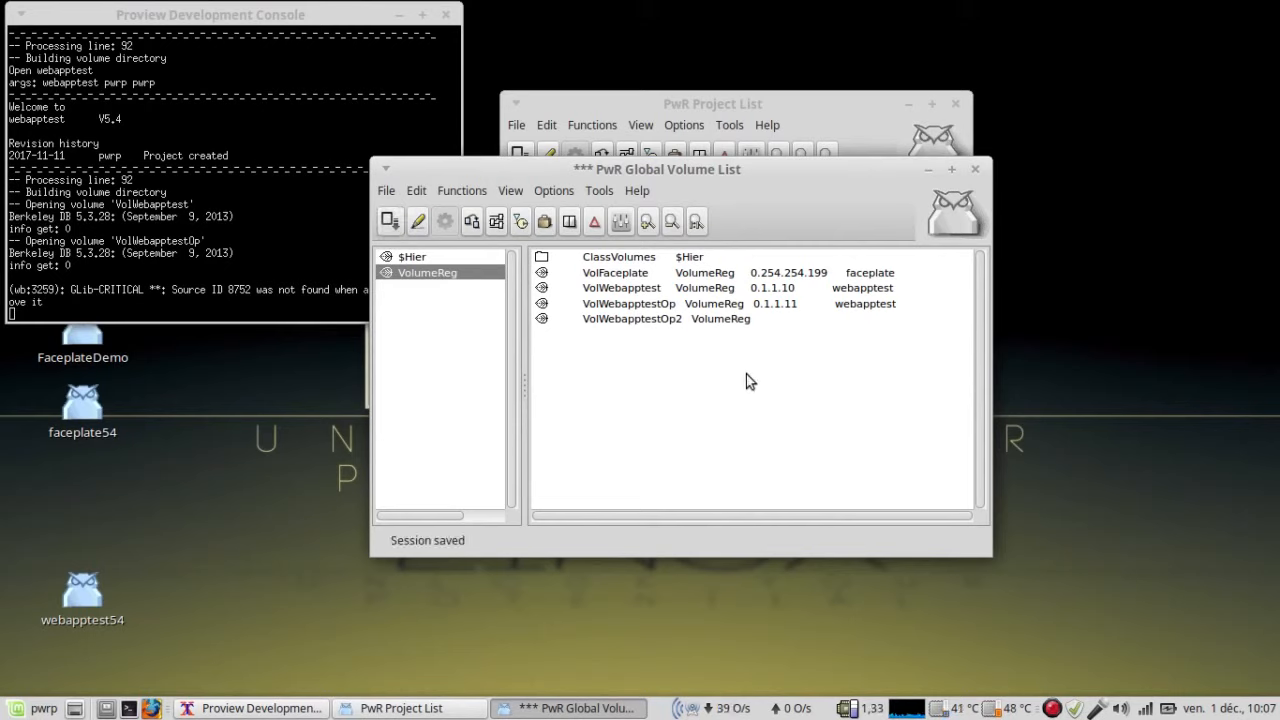
Reopen the VolWebapptestOp2 object to check its name, VolumeId and Project attributes, and close it again.
right_click(621, 318)
left_click(663, 306)
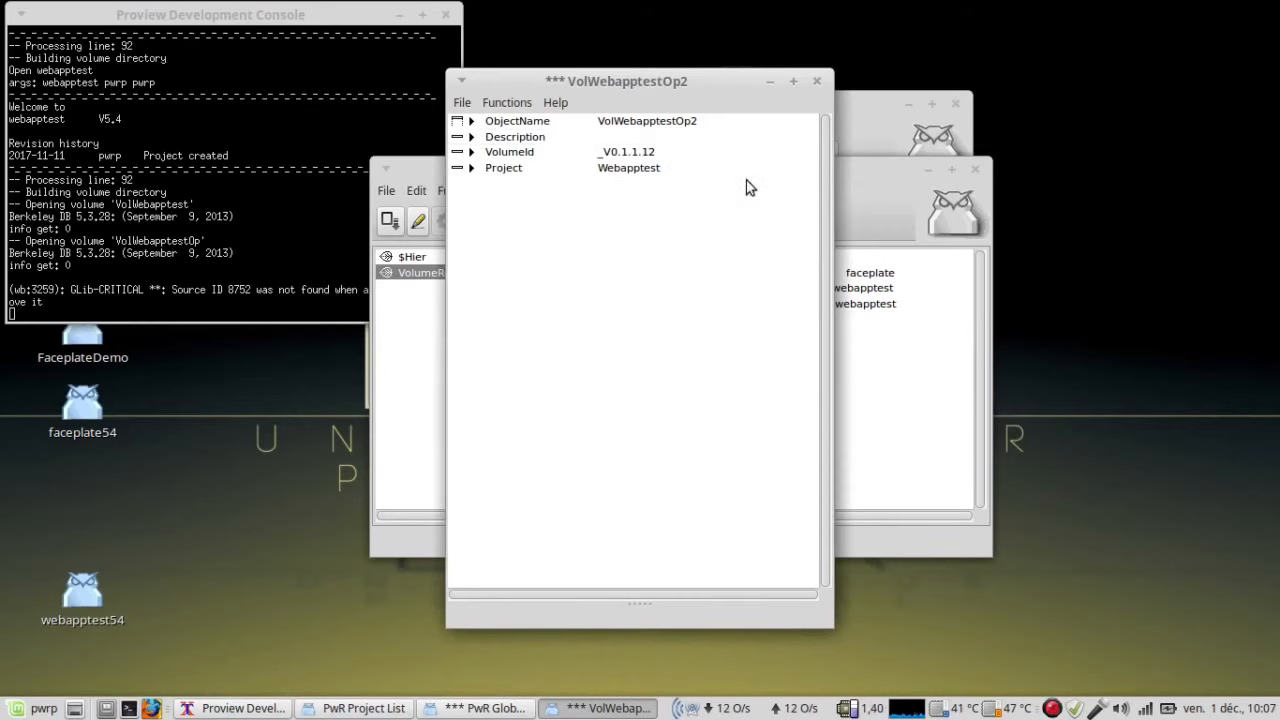
left_click(817, 81)
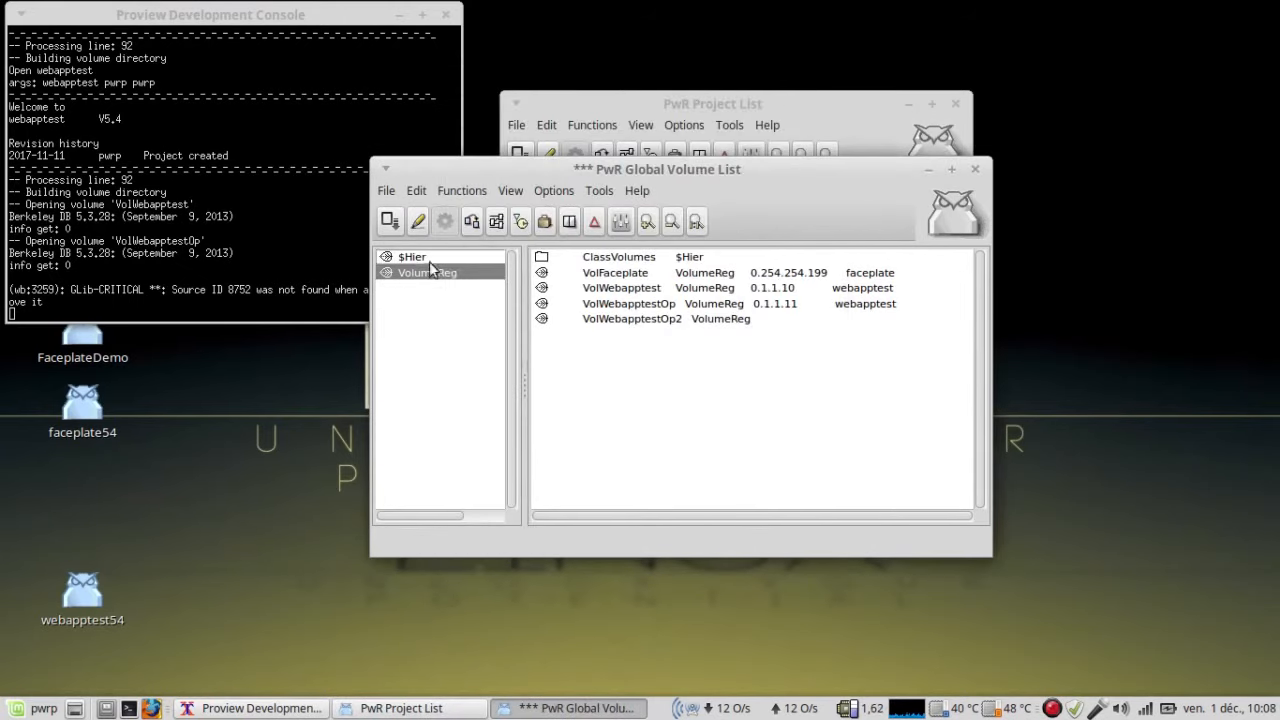
Leave edit mode and close the Global Volume List, and open the webapptest project from the Project List.
left_click(419, 222)
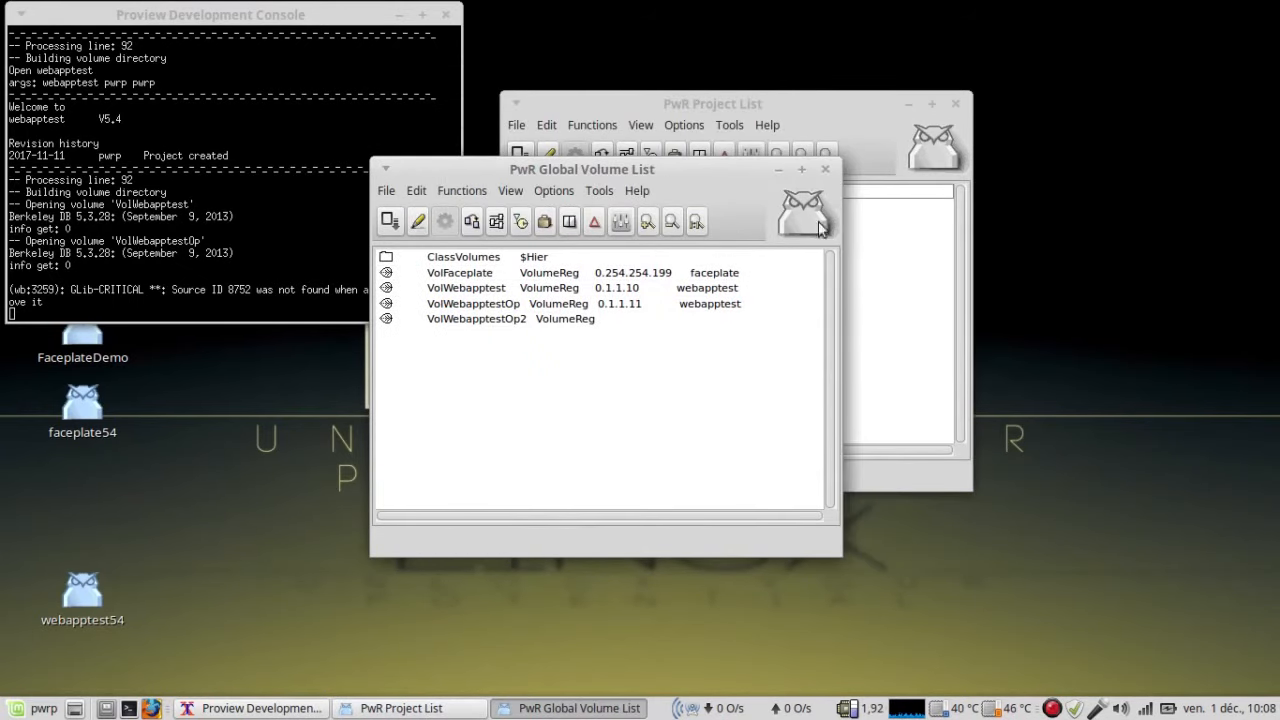
left_click(825, 169)
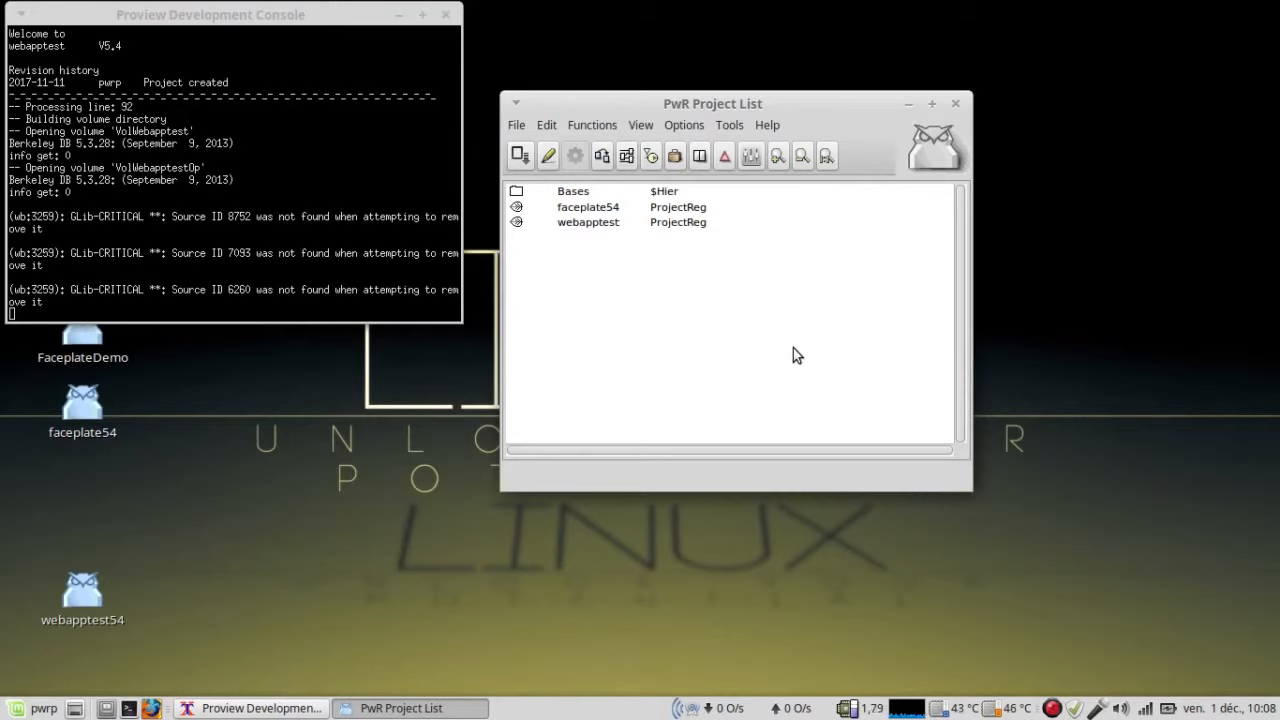
left_click(580, 223)
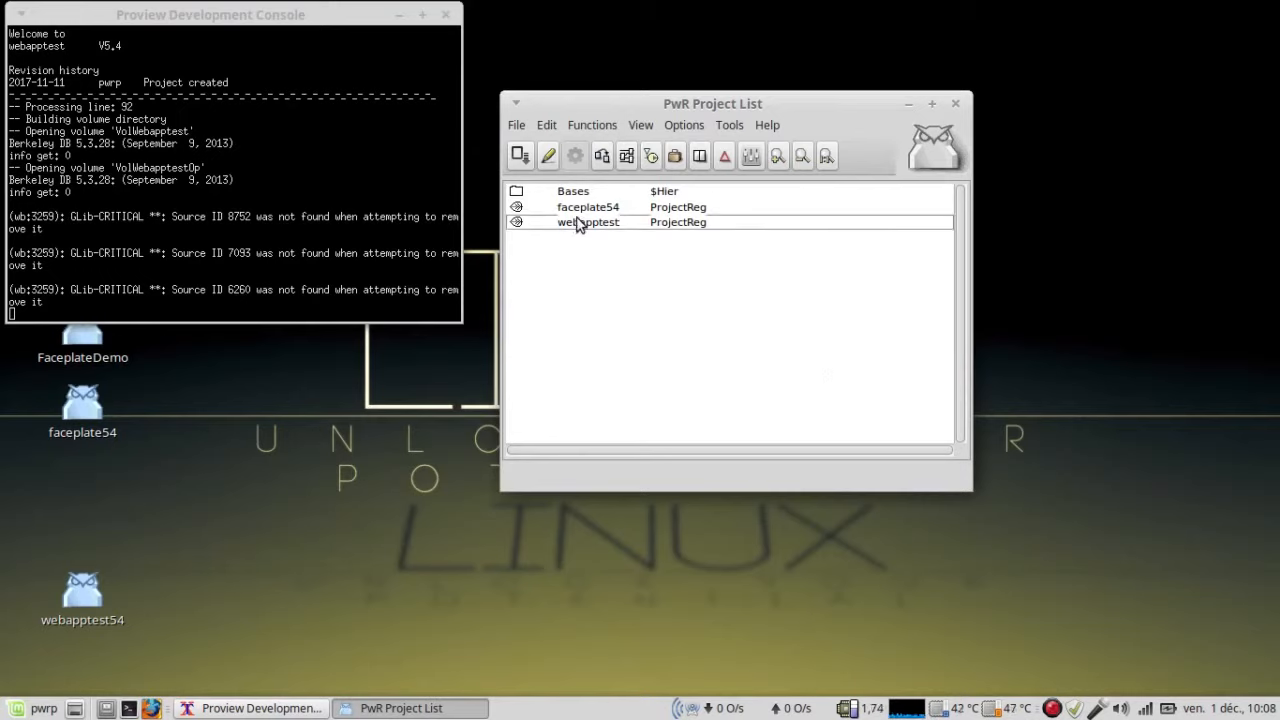
right_click(578, 224)
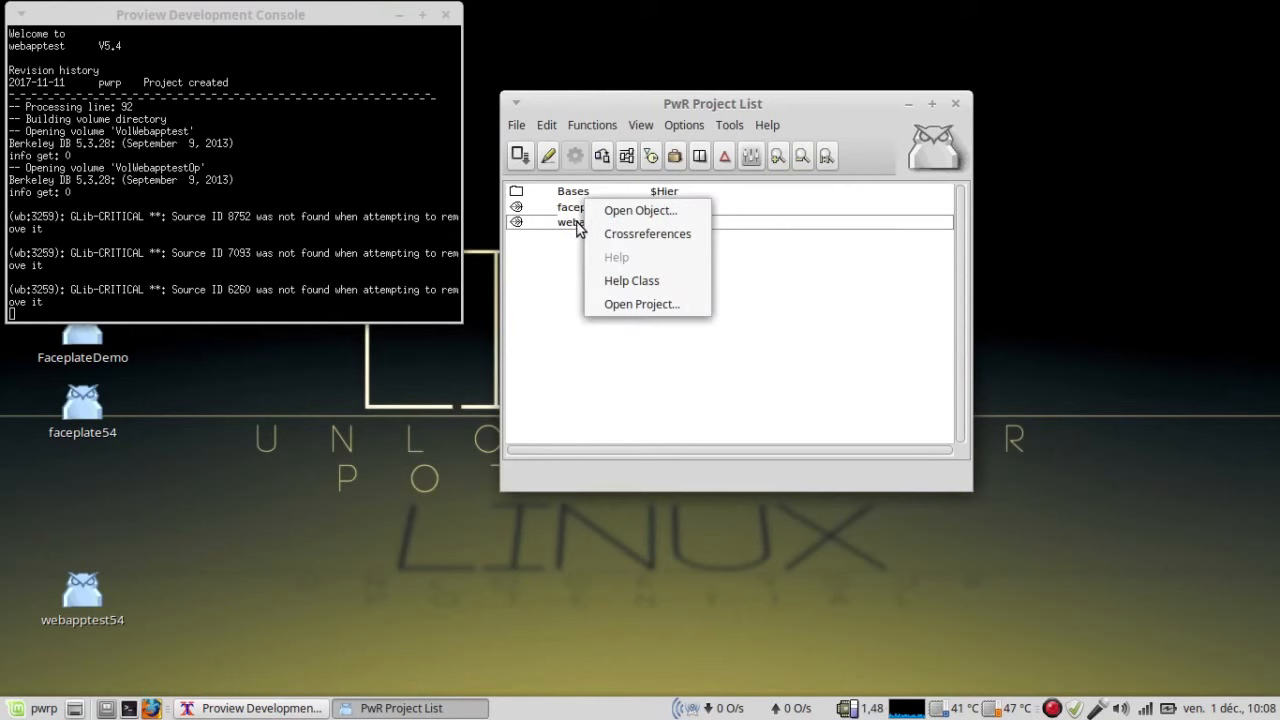
left_click(612, 302)
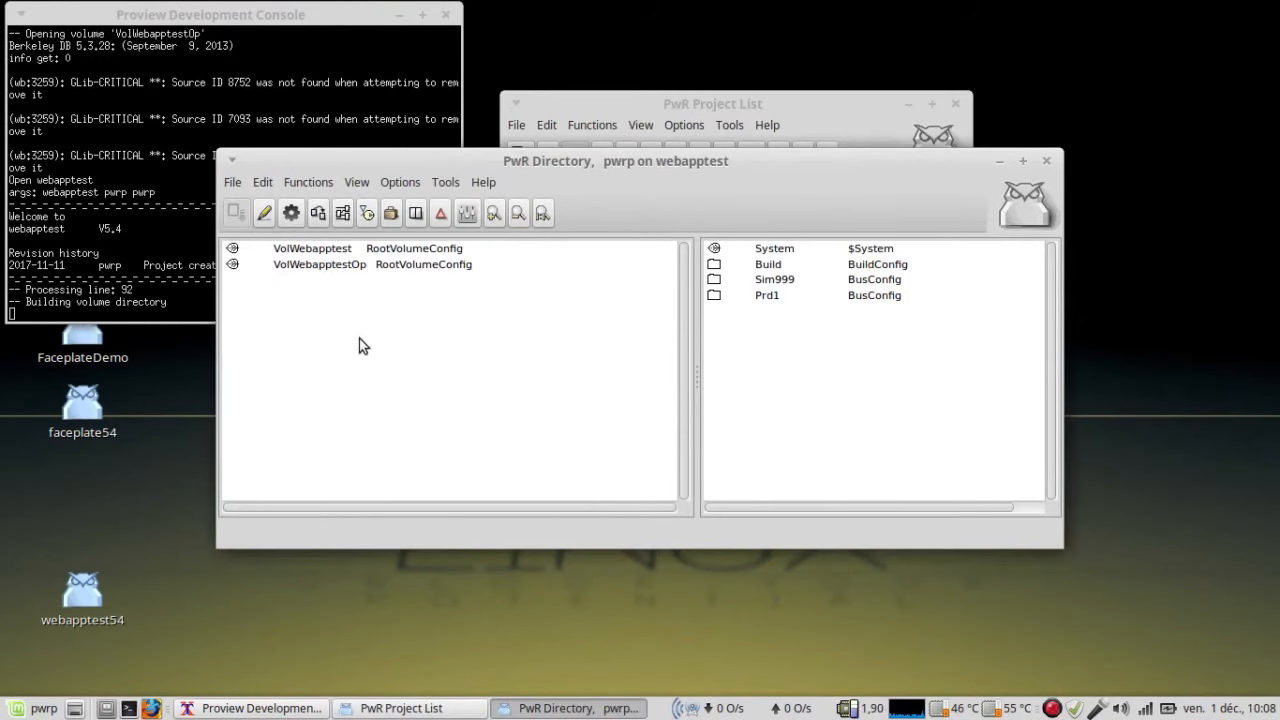
Switch the webapptest Directory to edit mode and expand the Volume classes in a widened palette.
left_click_drag(431, 169, 584, 245)
left_click(511, 340)
left_click(469, 288)
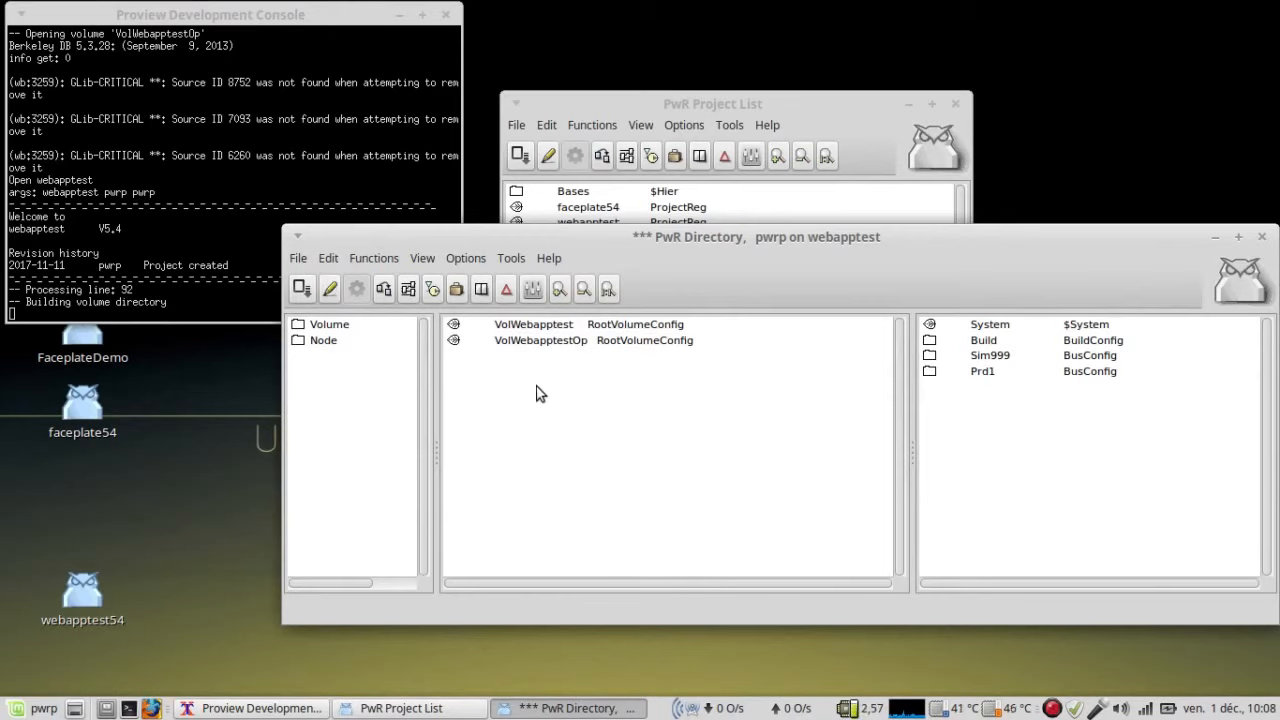
left_click(296, 327)
left_click_drag(438, 451, 506, 451)
Add a RootVolumeConfig object directly below VolWebapptestOp in the volume configuration.
left_click(674, 341)
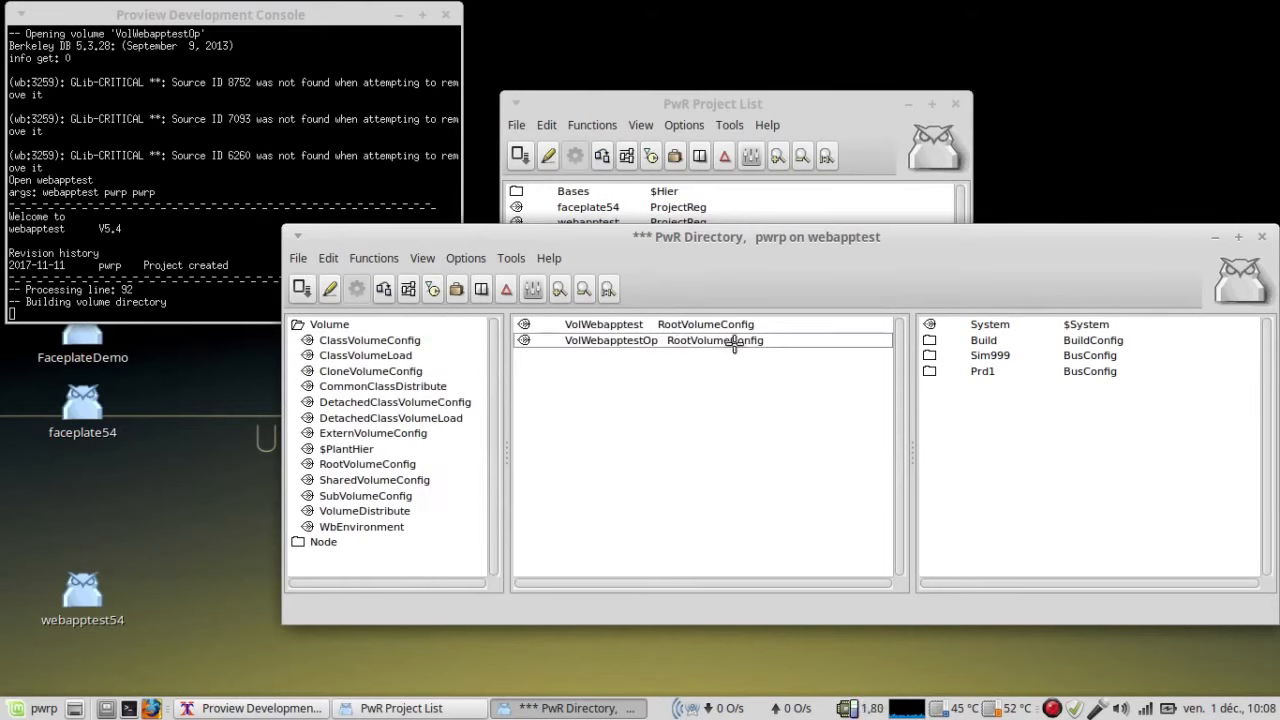
left_click(356, 465)
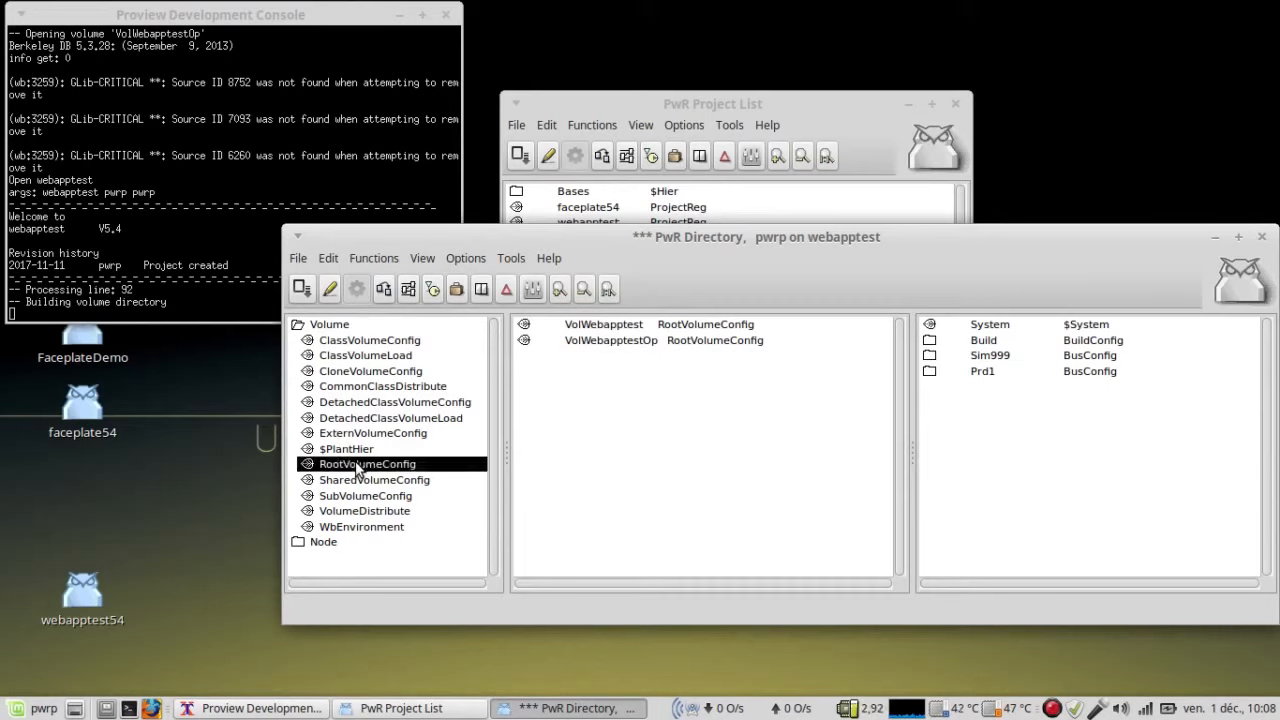
middle_click(625, 341)
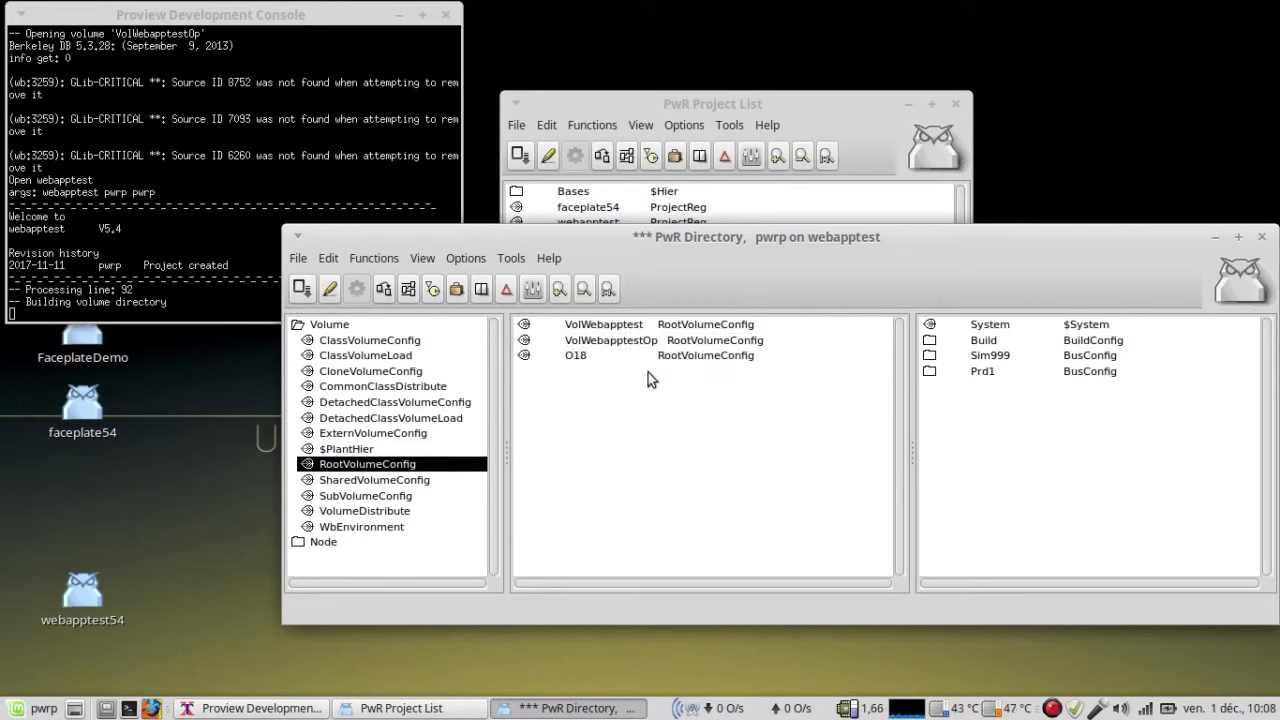
Name the new RootVolumeConfig object VolWebapptestOp2 and close its attributes.
left_click(592, 356)
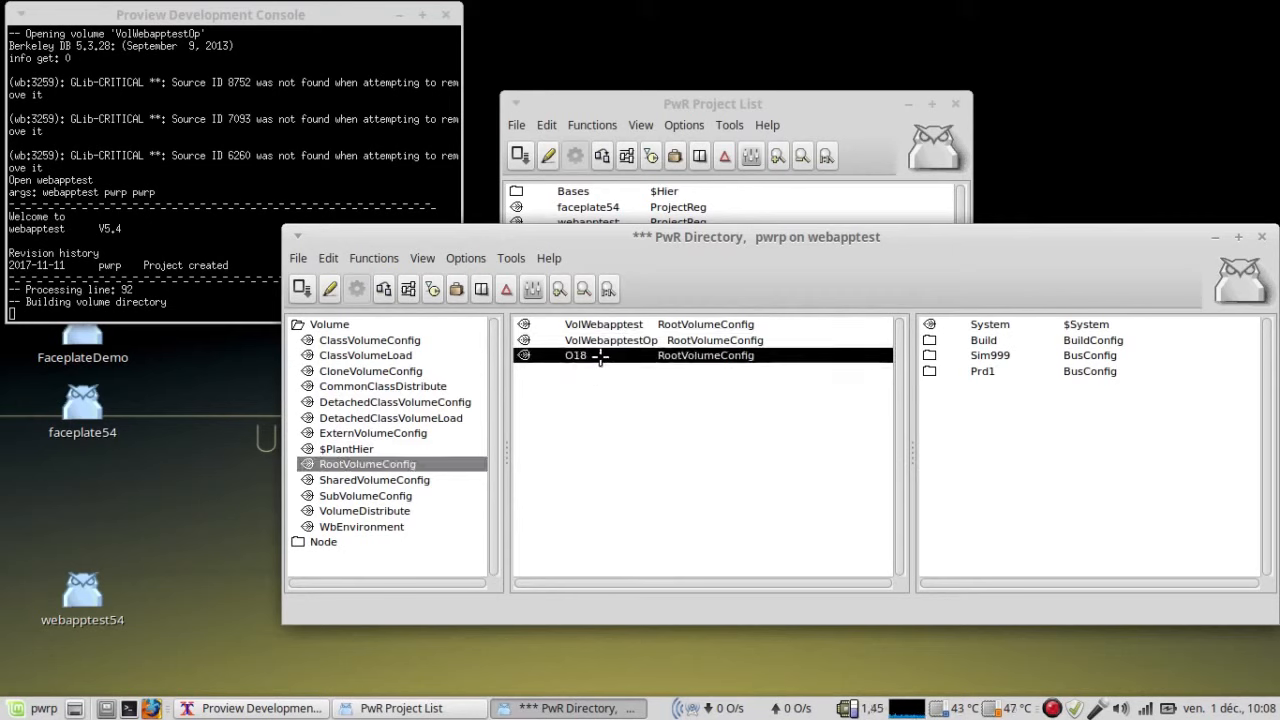
double_click(600, 356)
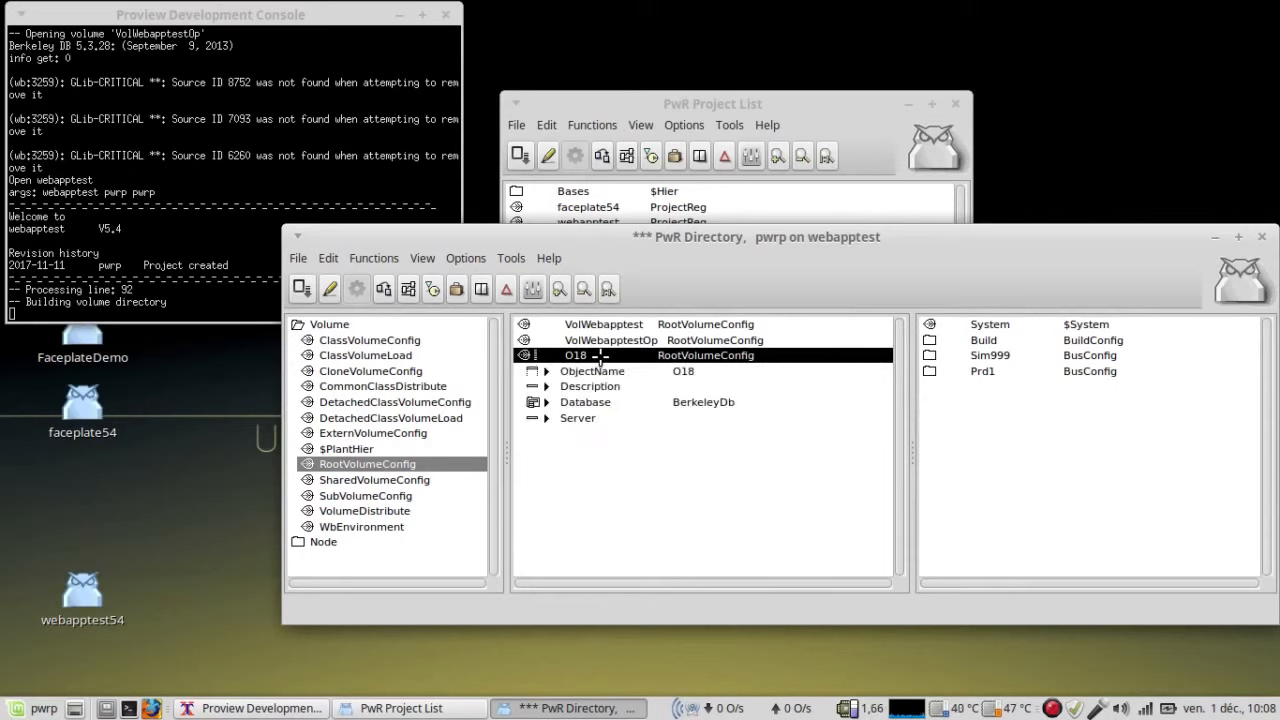
key("Down")
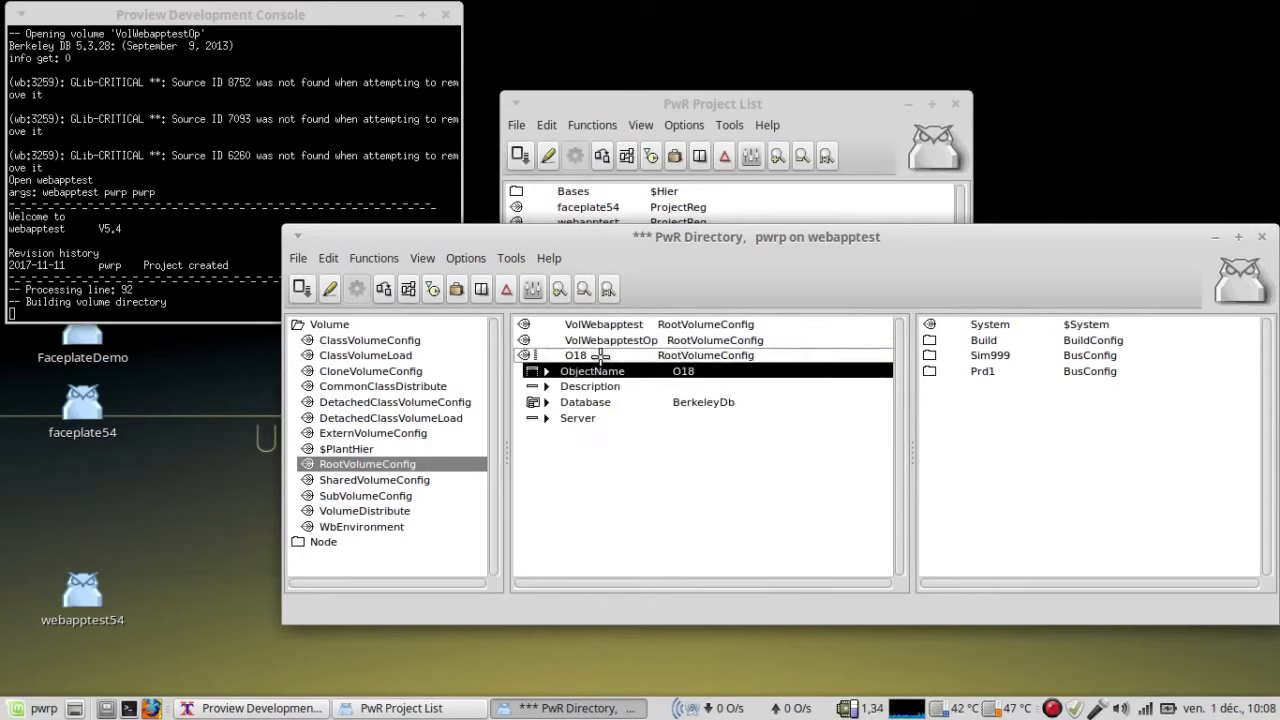
key("ctrl+q")
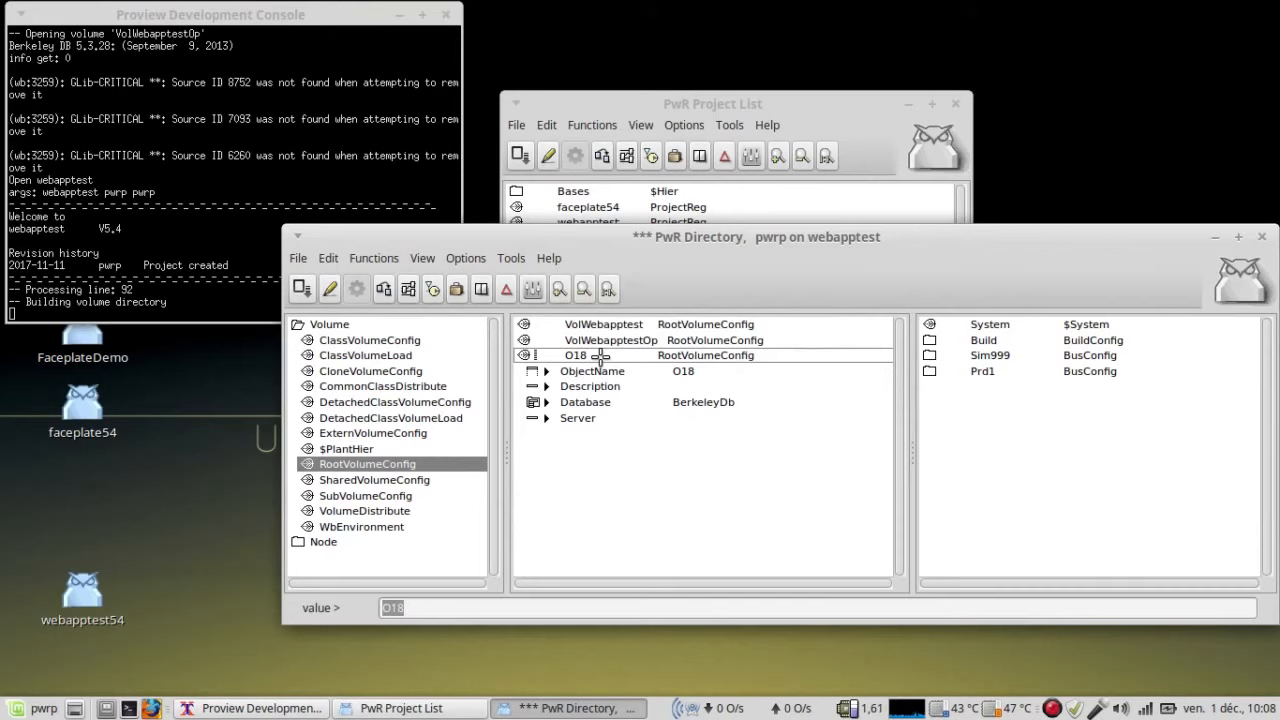
type("Vol")
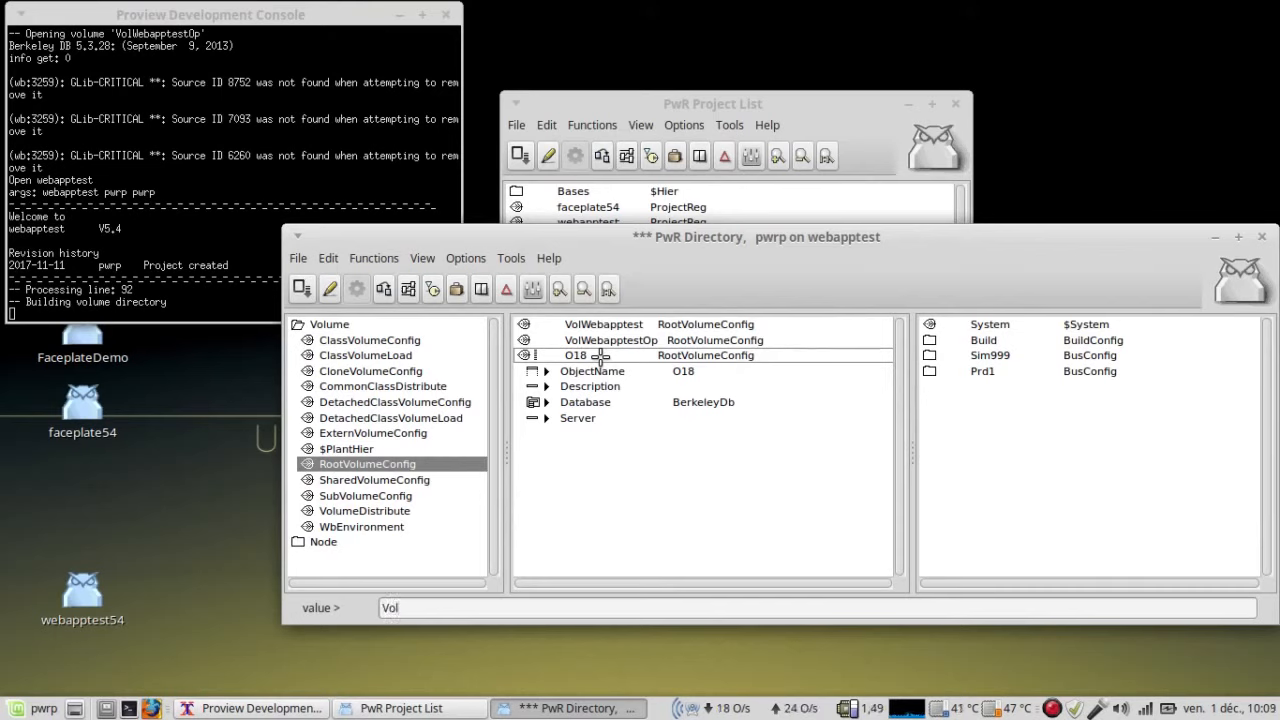
type("WebapptestOp2")
key("Return")
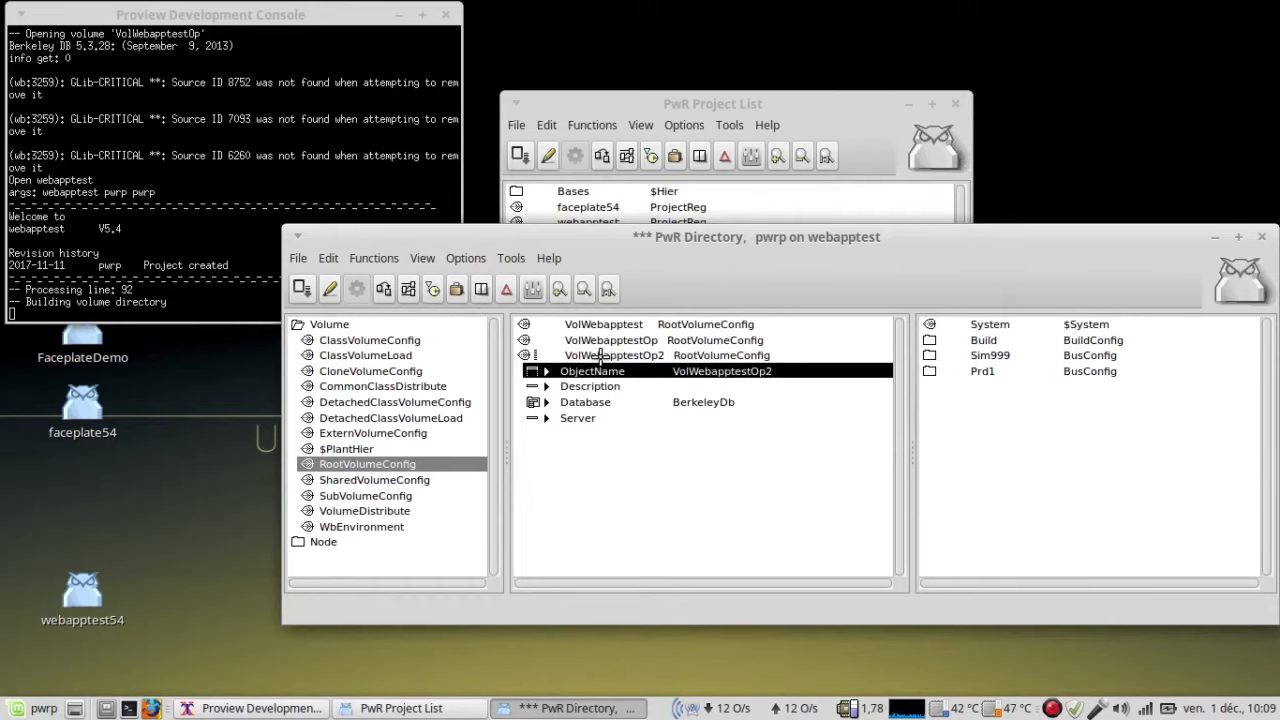
left_click(525, 358)
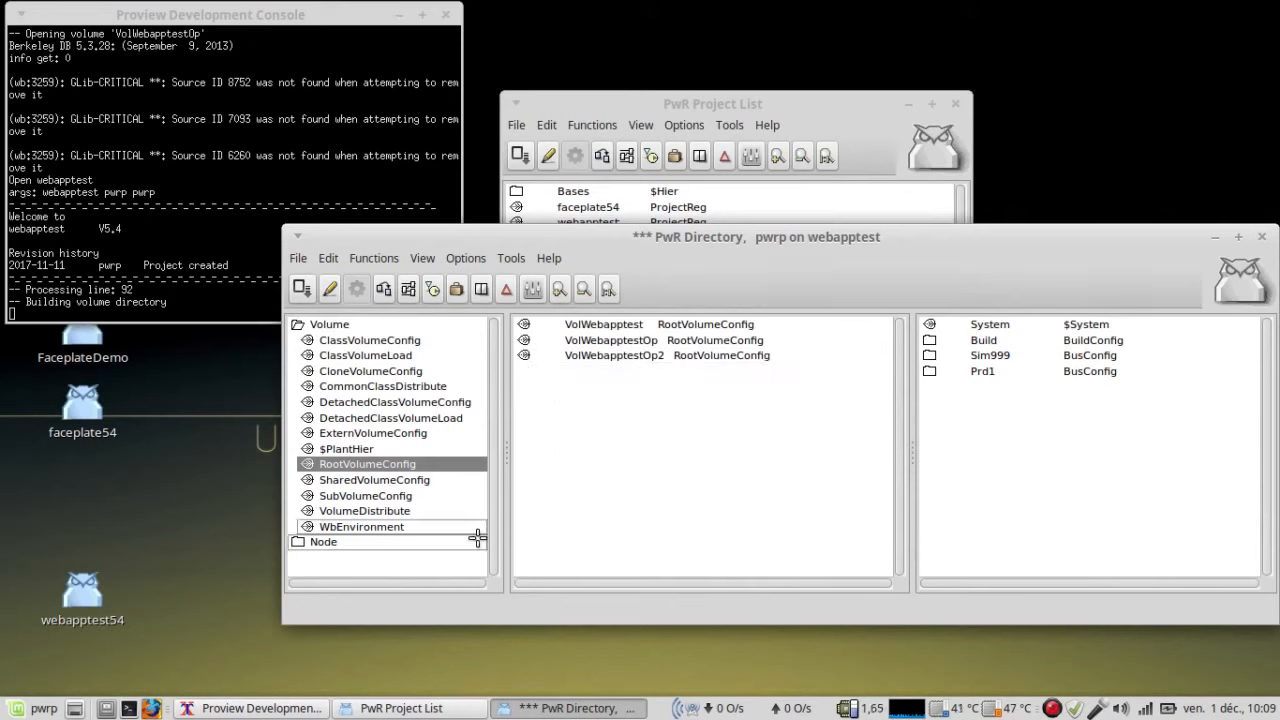
Save the Directory session, create the VolWebapptestOp2 volume, and leave edit mode.
left_click(304, 292)
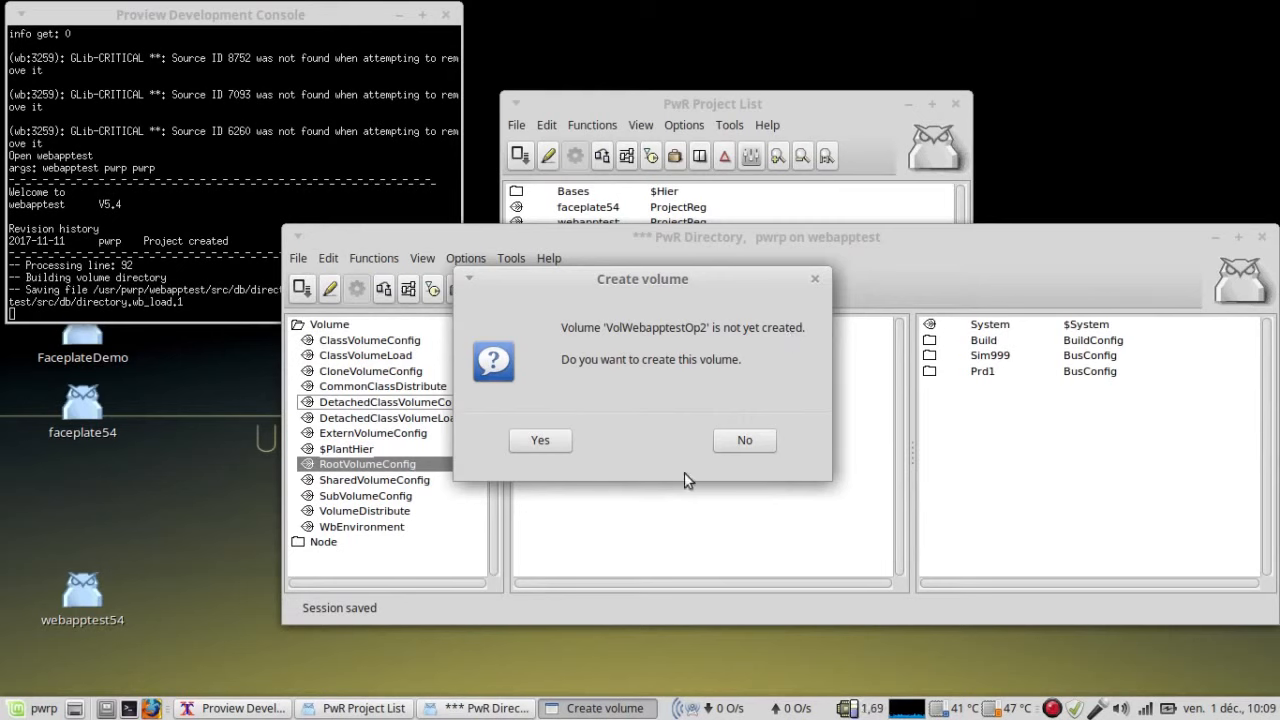
left_click(559, 442)
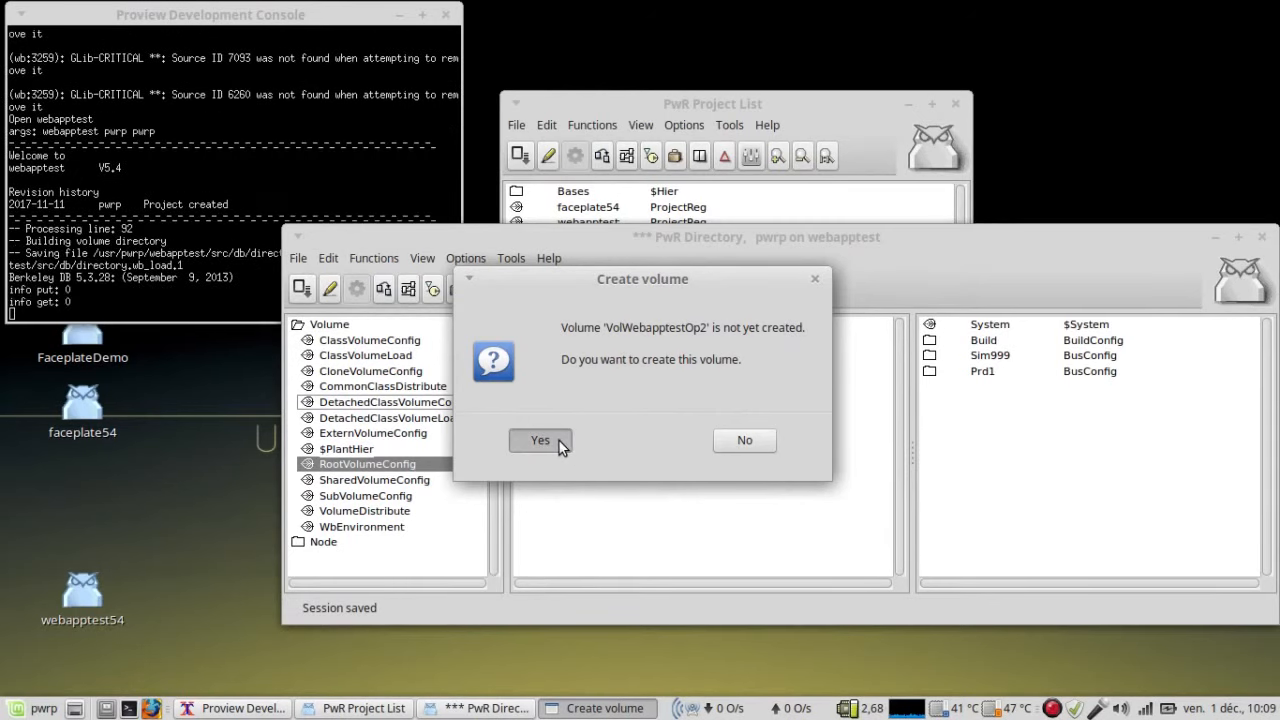
left_click(634, 356)
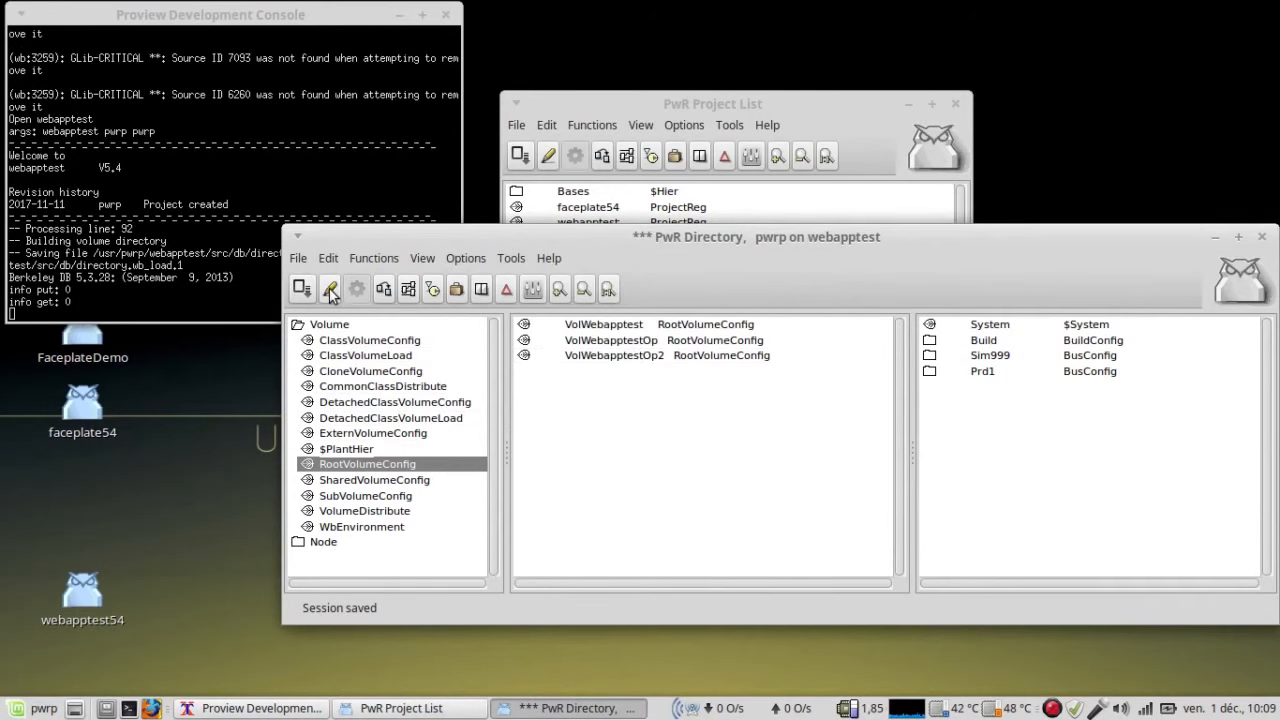
left_click(329, 288)
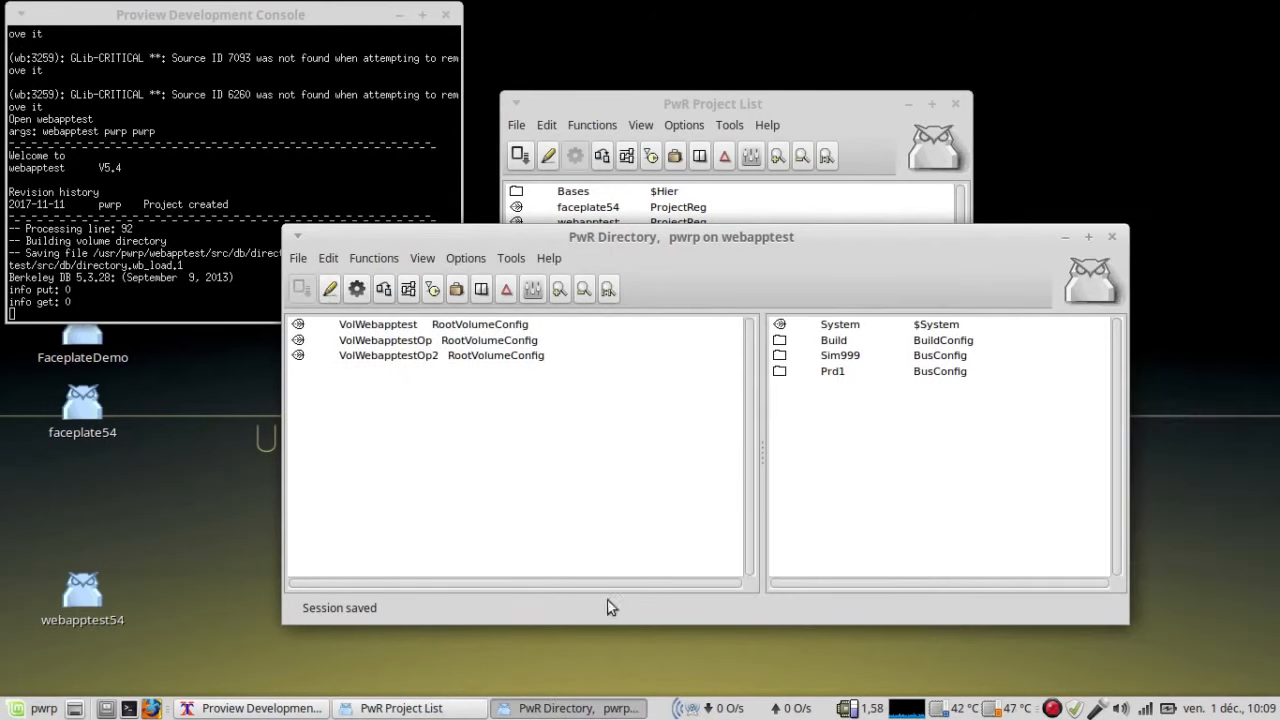
left_click_drag(551, 240, 612, 154)
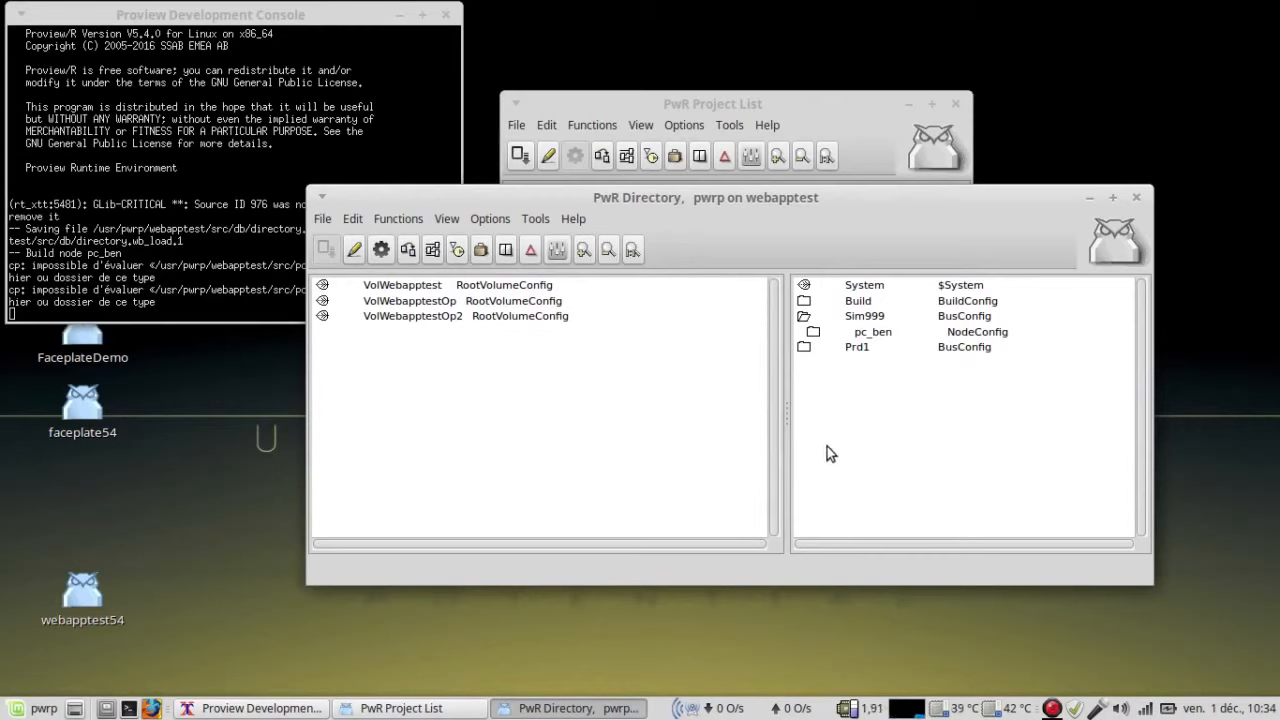
Expand the Prd1 bus configuration and examine its pc_op1 and pc_op2 node configurations.
left_click(805, 347)
left_click(805, 347)
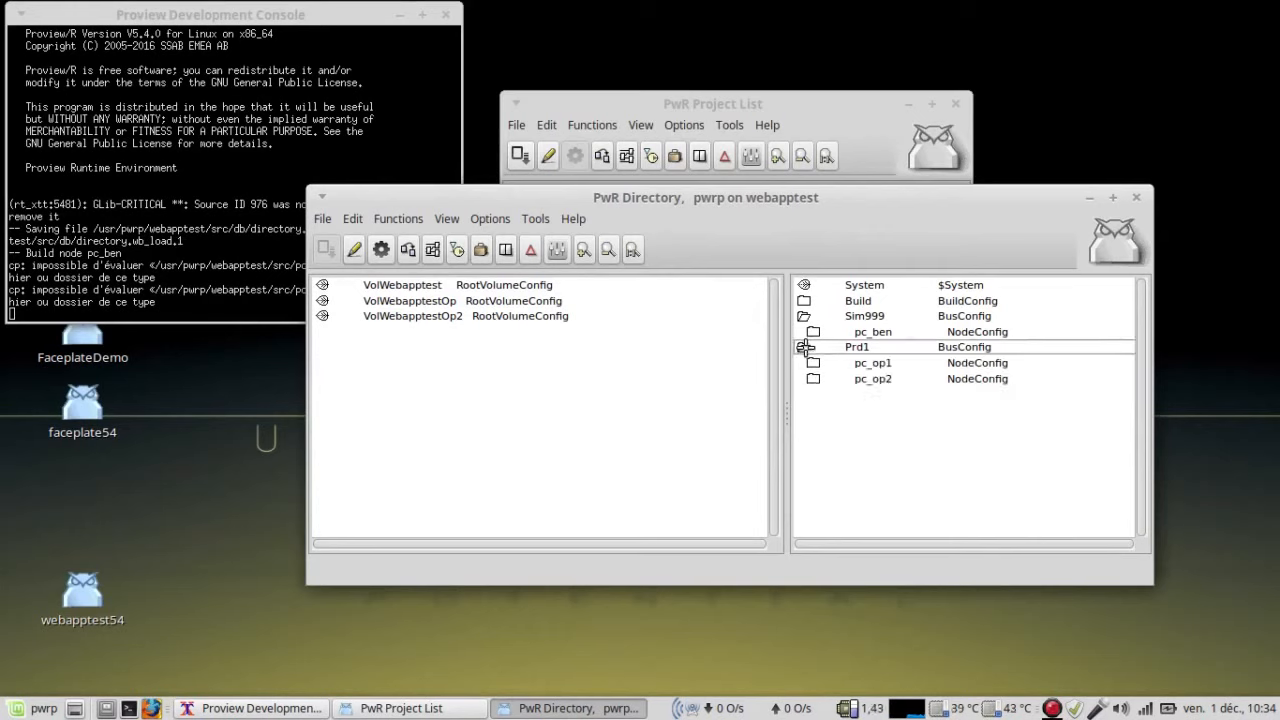
left_click(858, 366)
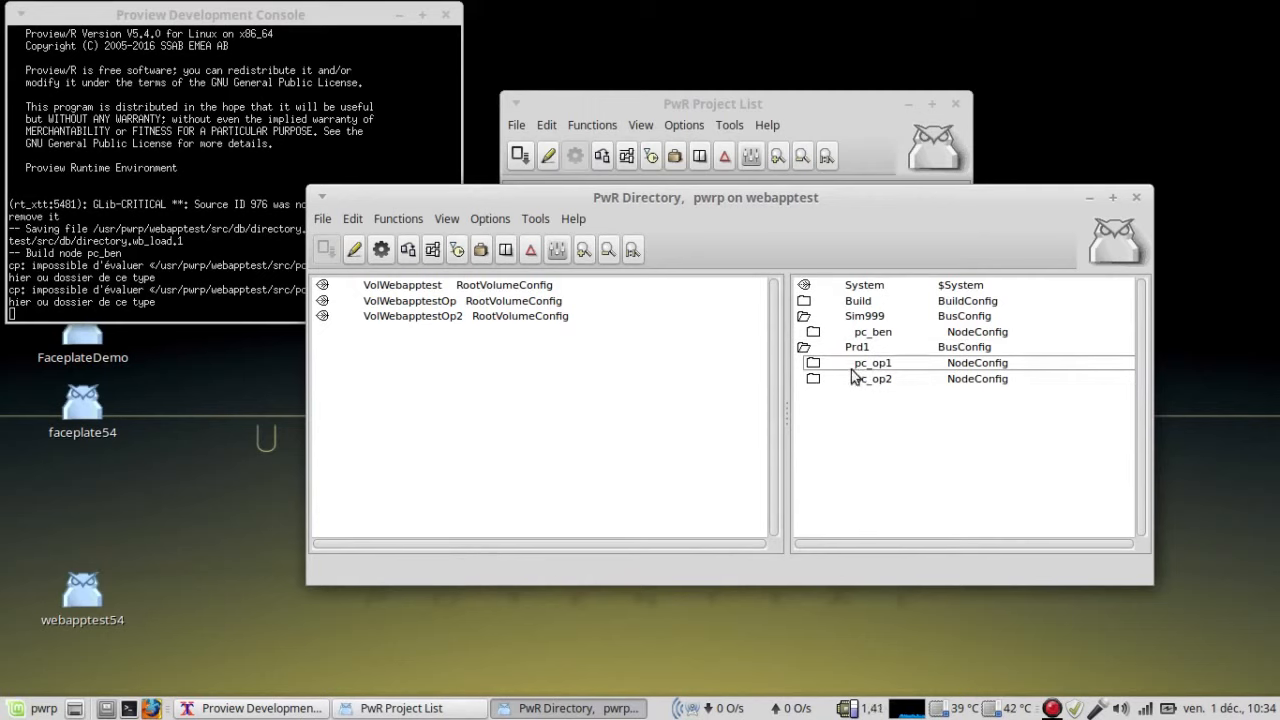
left_click(925, 366)
left_click(813, 382)
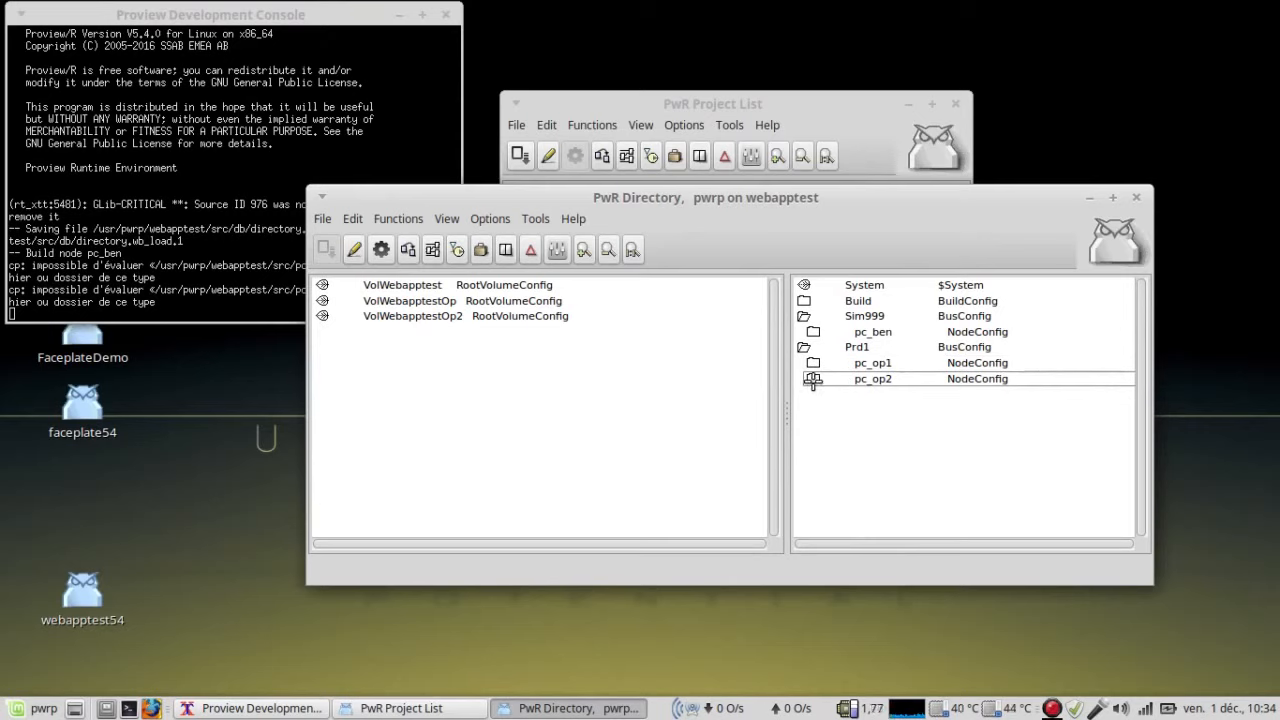
left_click_drag(815, 380, 845, 421)
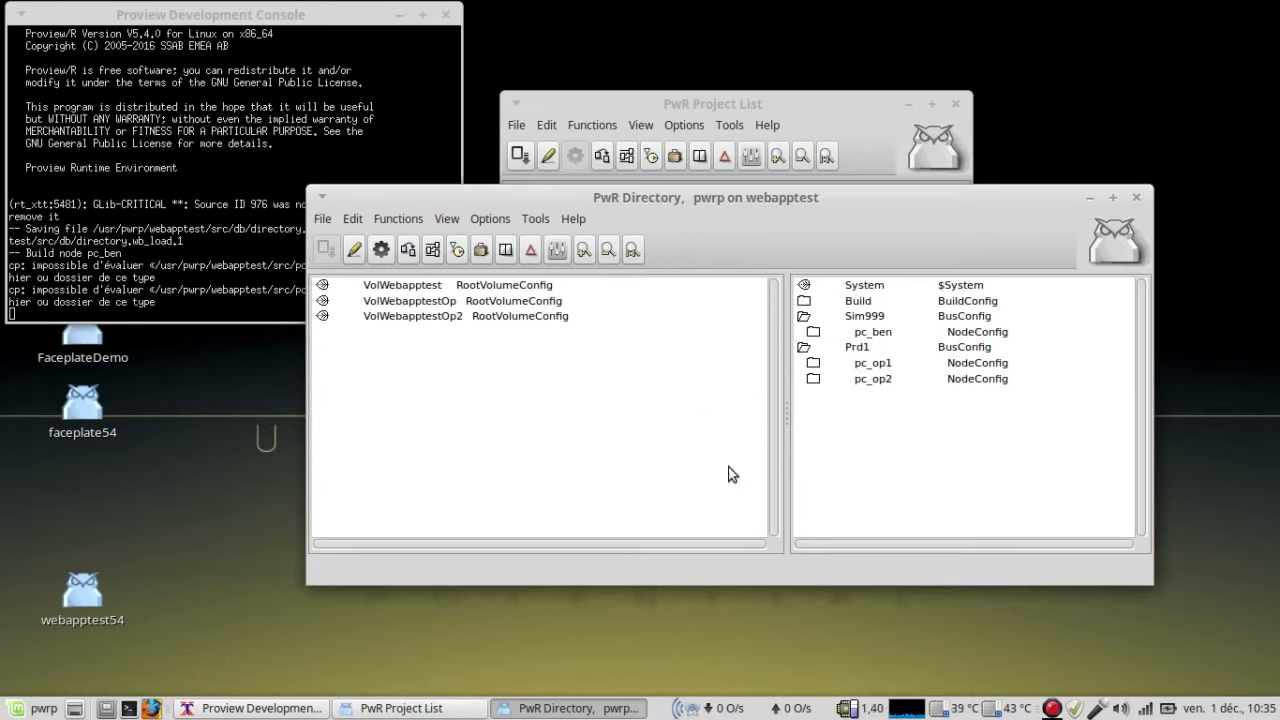
Open the VolWebapptest volume from the Directory, then shrink and reposition its configurator window.
left_click(427, 289)
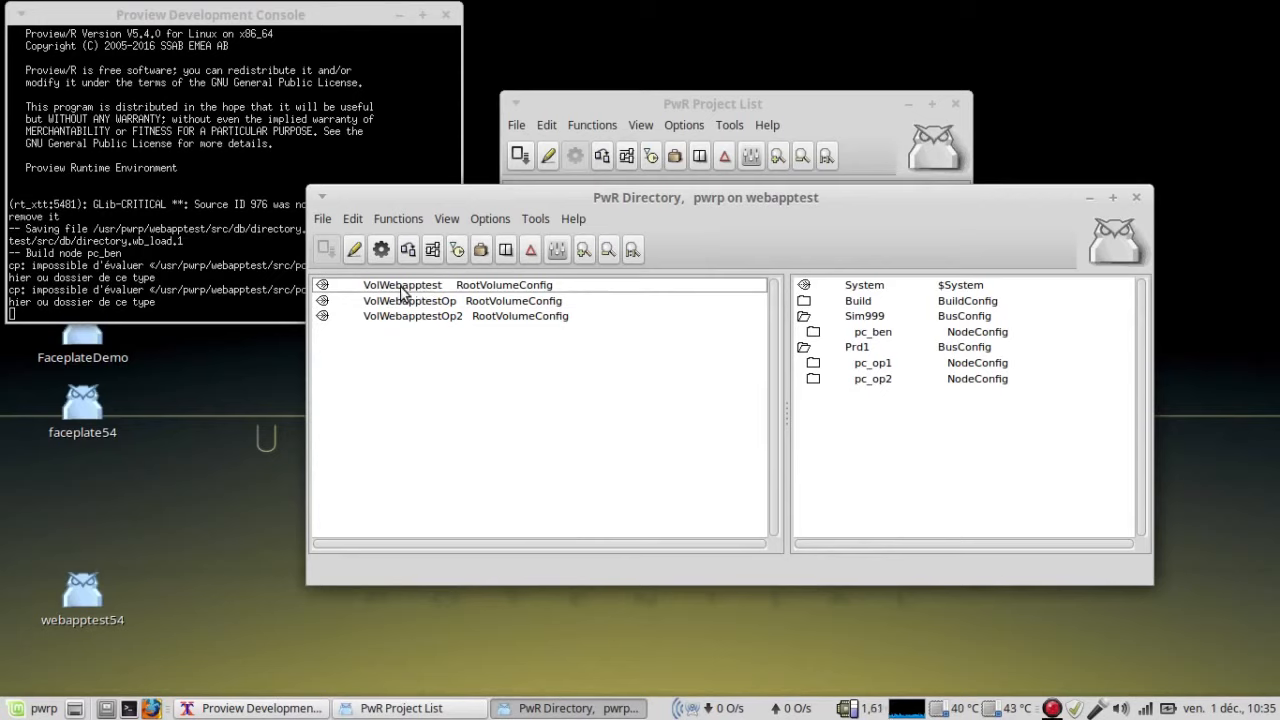
right_click(404, 291)
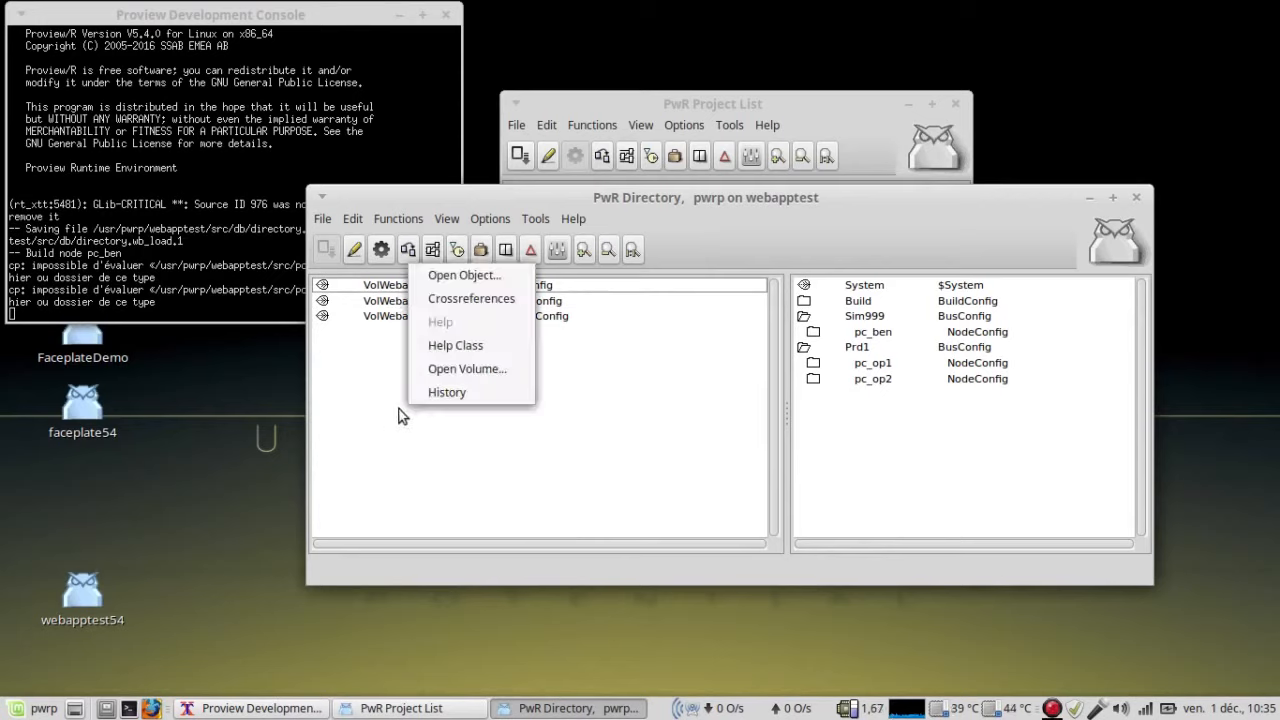
left_click(437, 371)
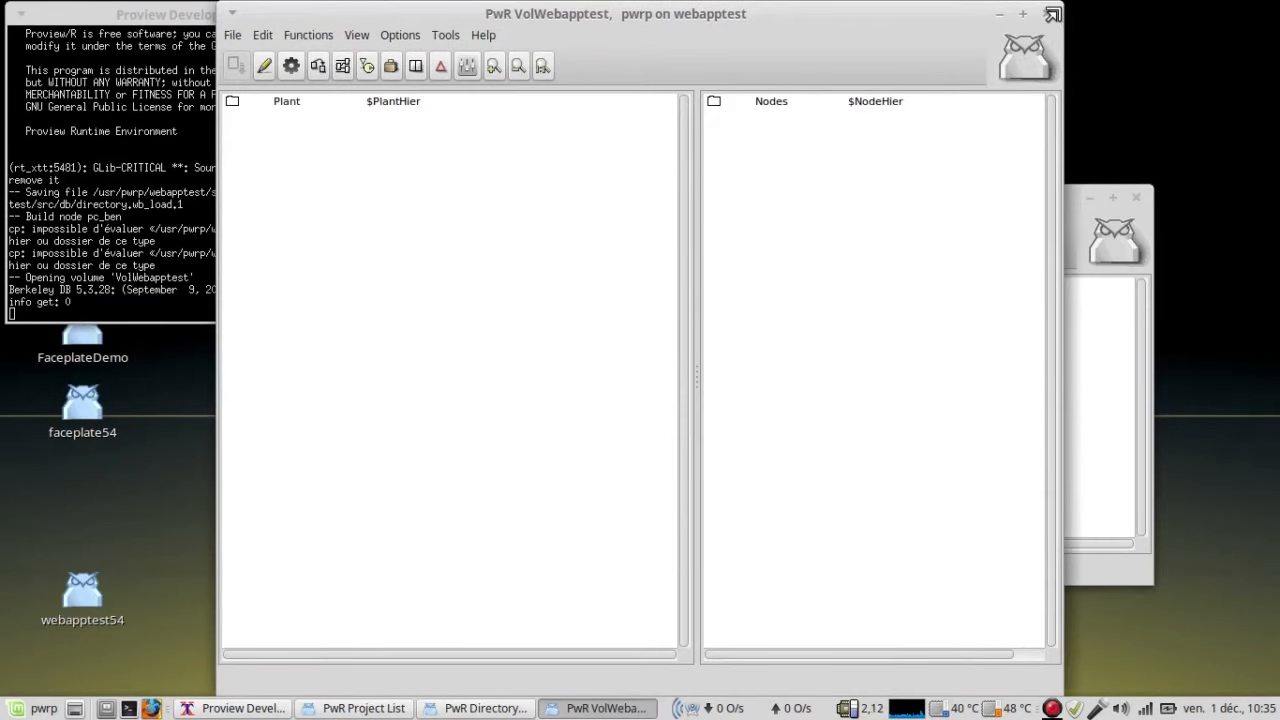
left_click_drag(1059, 6, 1034, 175)
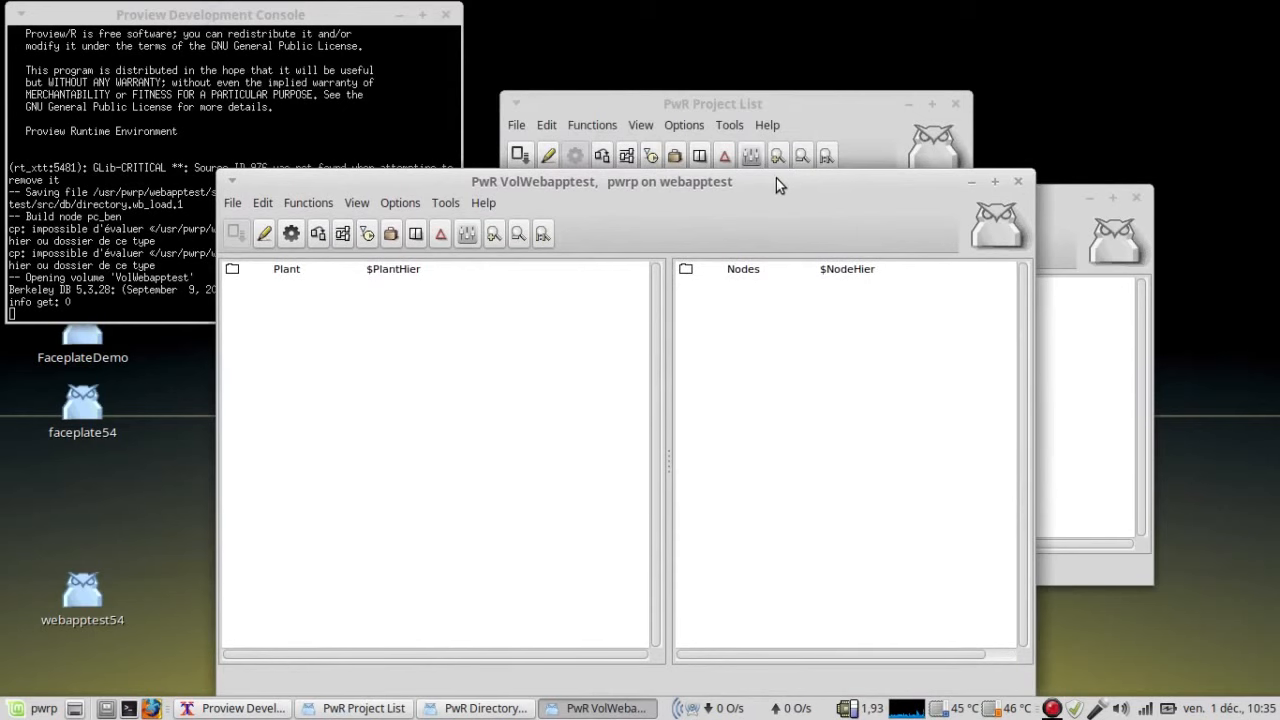
left_click_drag(791, 185, 939, 128)
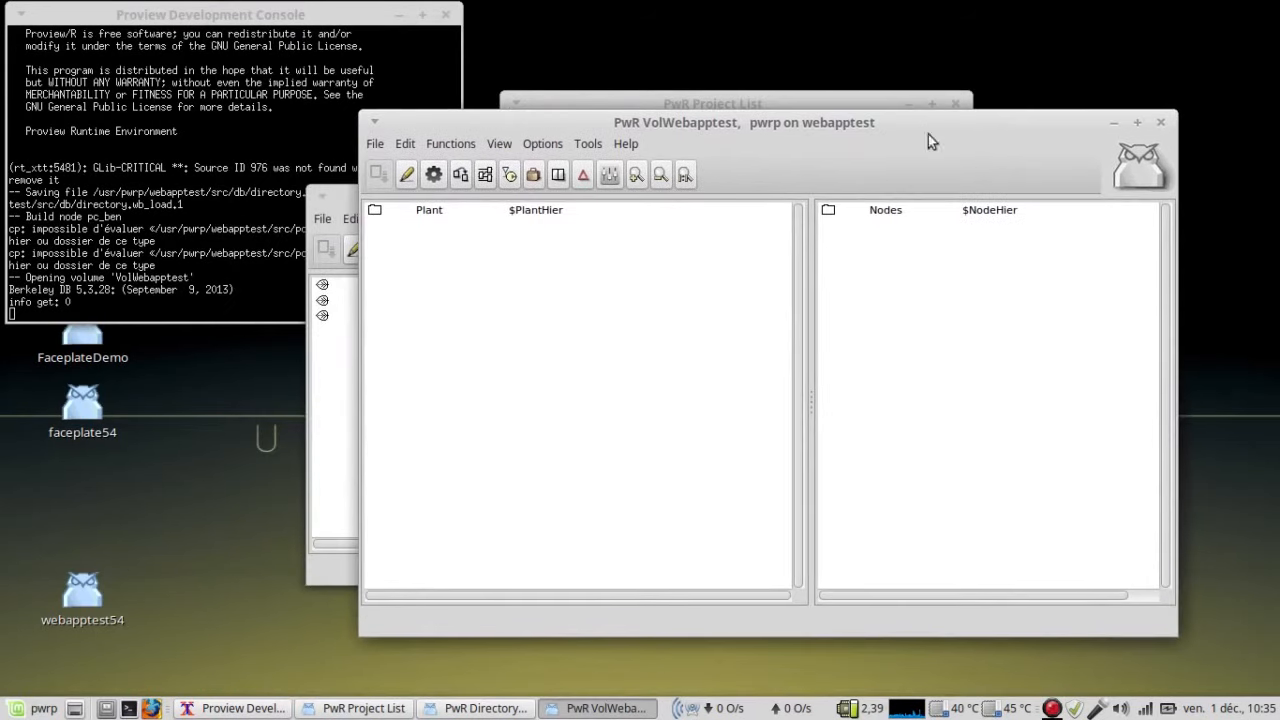
Open the Runtime Monitor for pc-ben from the VolWebapptest volume and start the runtime.
left_click(587, 143)
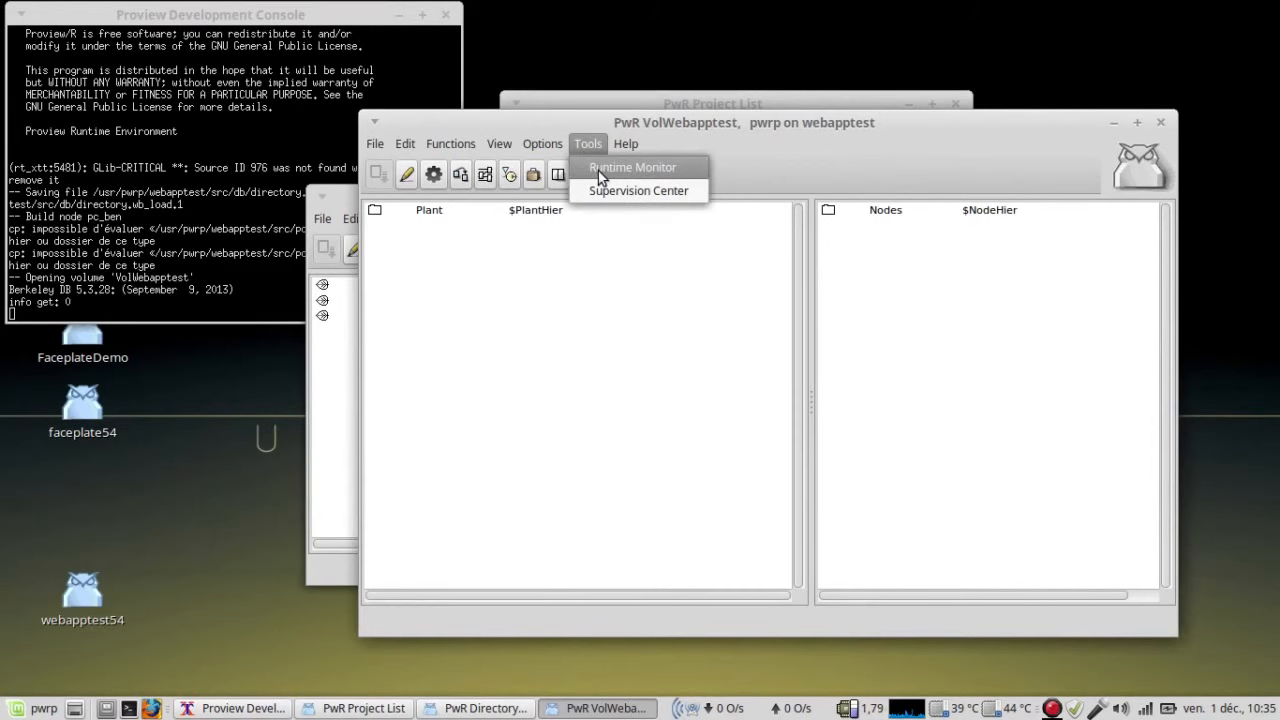
left_click(598, 171)
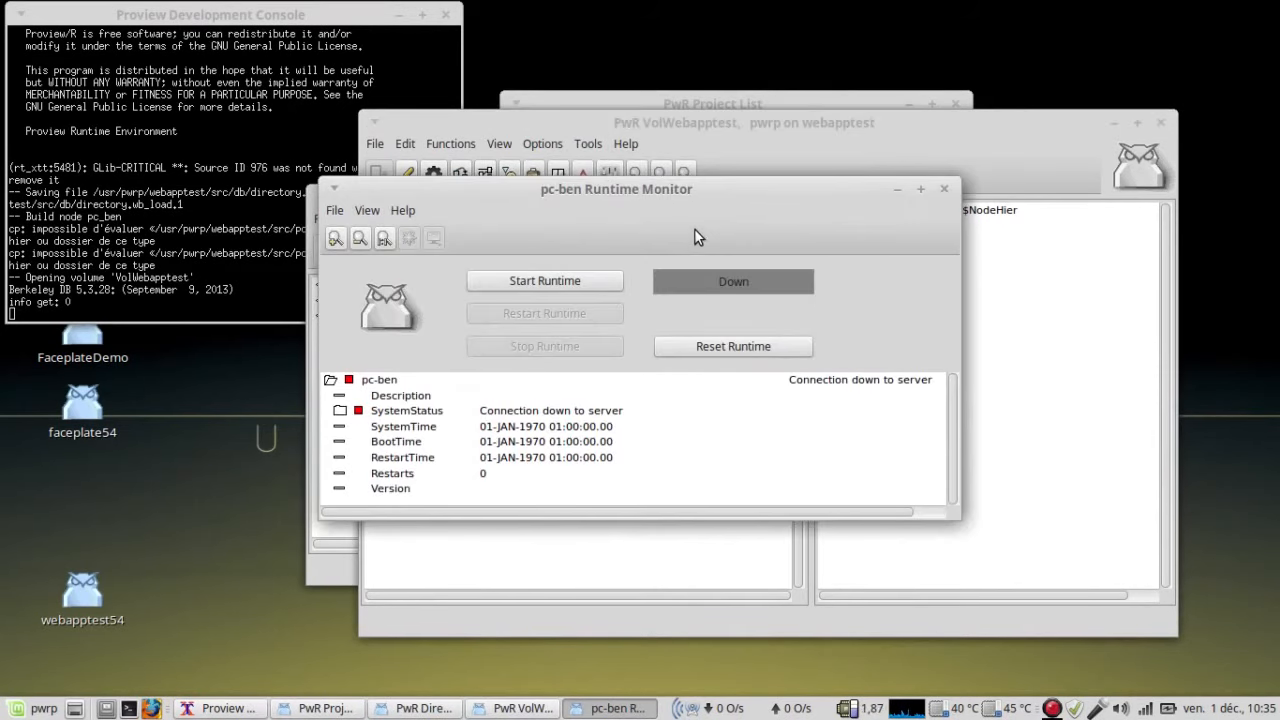
left_click(518, 285)
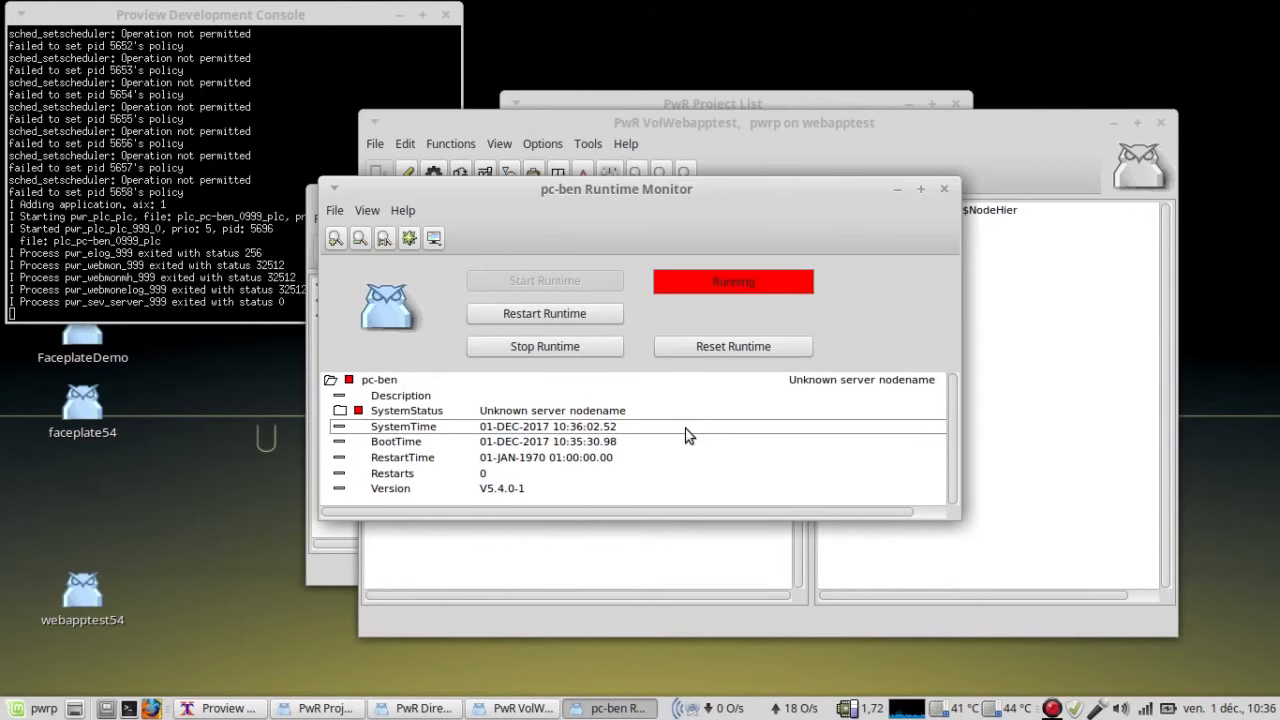
Start the operator environment on pc-ben with the Nodes-Webapptest-OpPlaces-Op operator place.
left_click(433, 240)
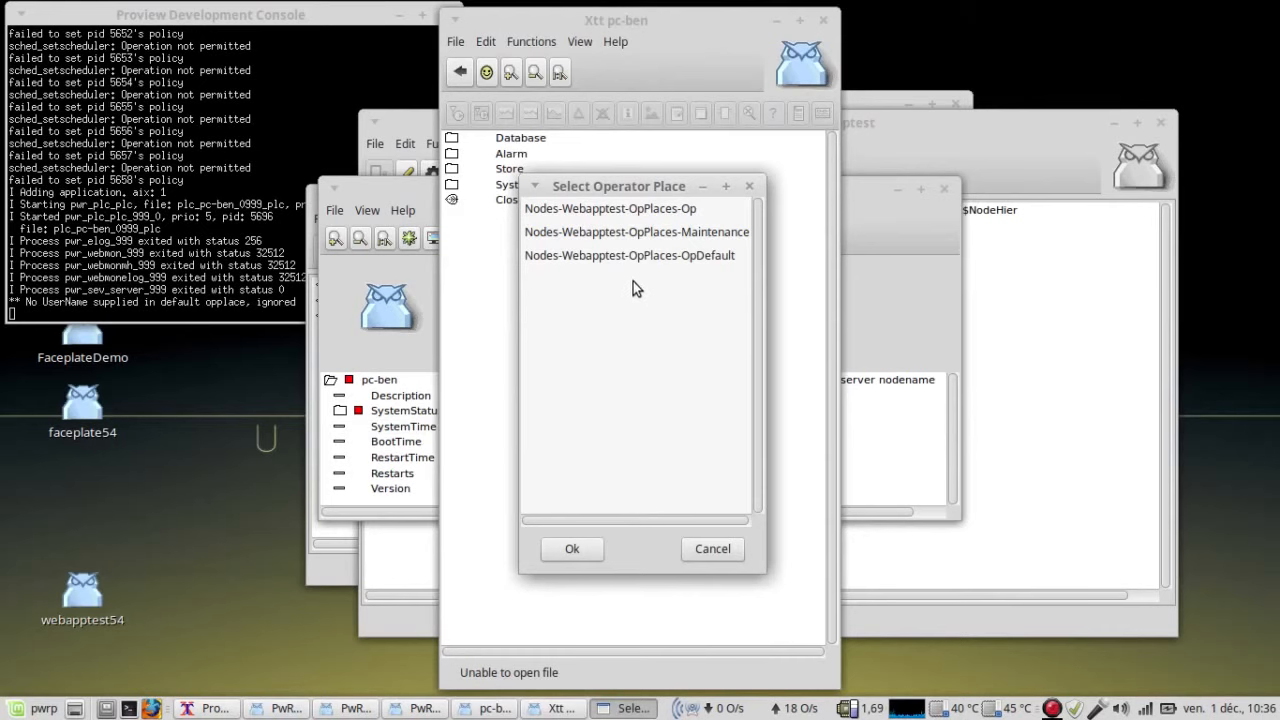
left_click(616, 212)
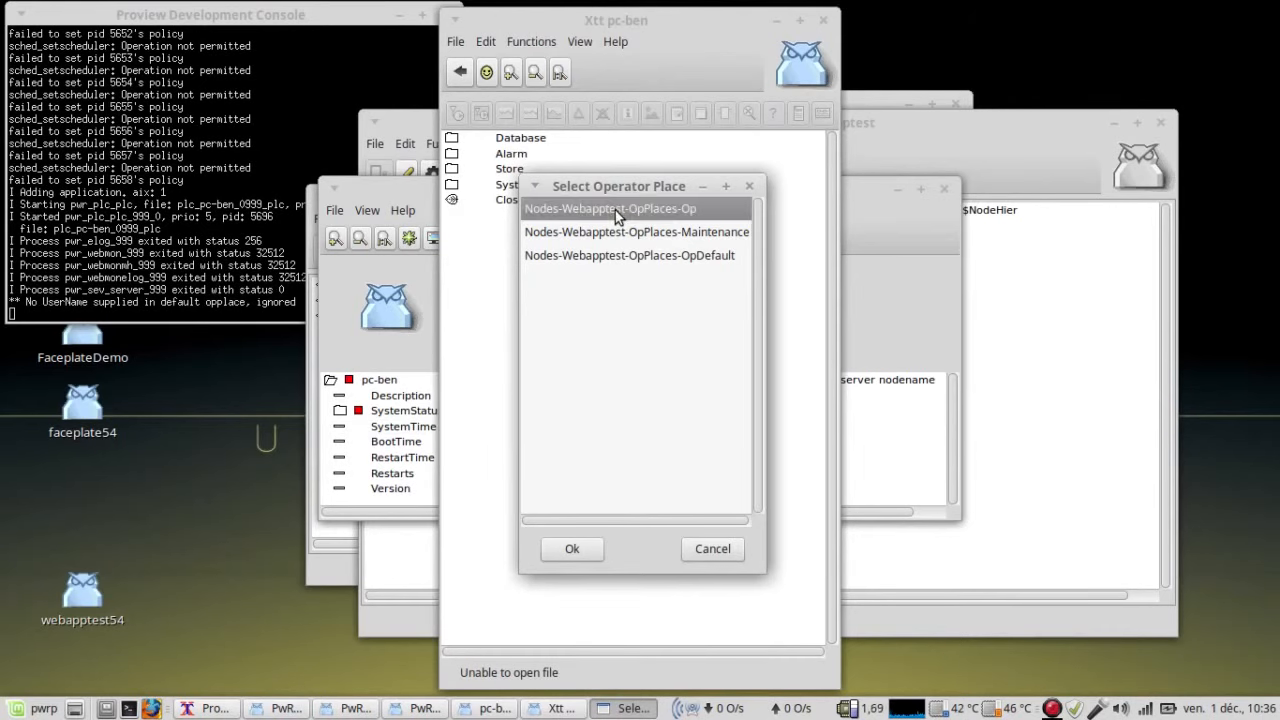
left_click(571, 550)
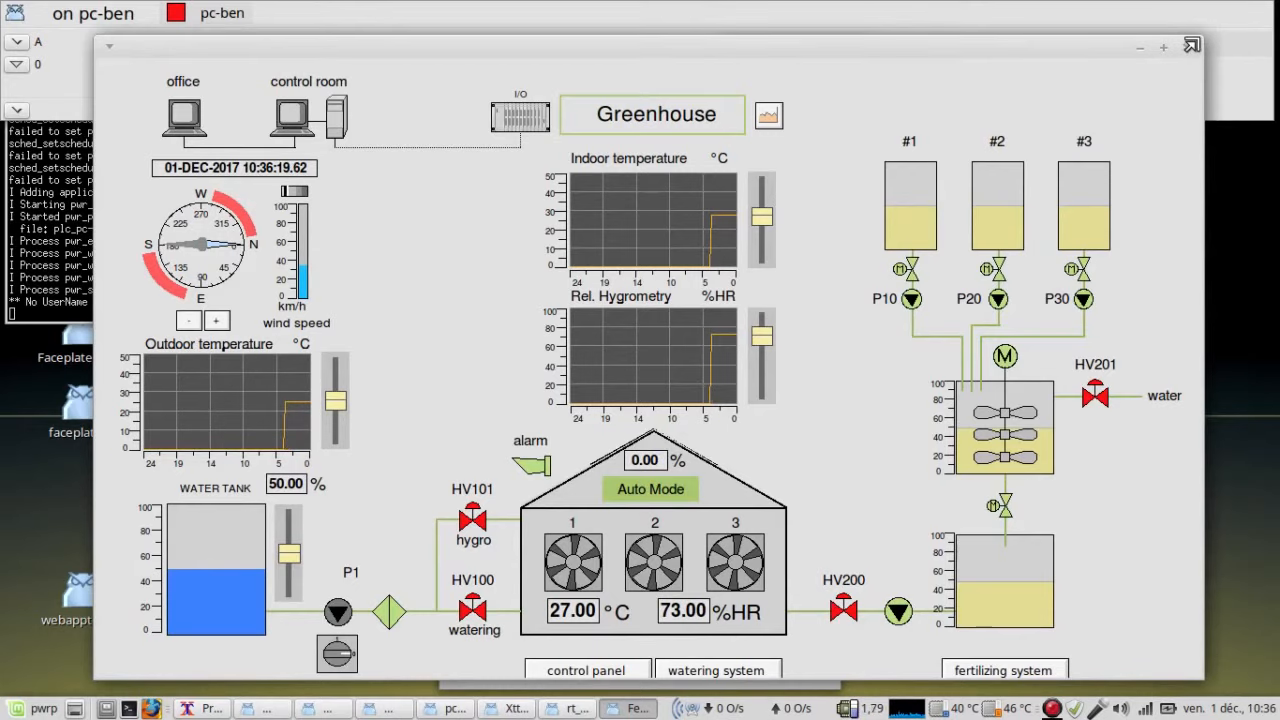
Resize and reposition the Greenhouse process graph window so the whole graph fits below the operator window's header.
left_click_drag(1200, 40, 1090, 134)
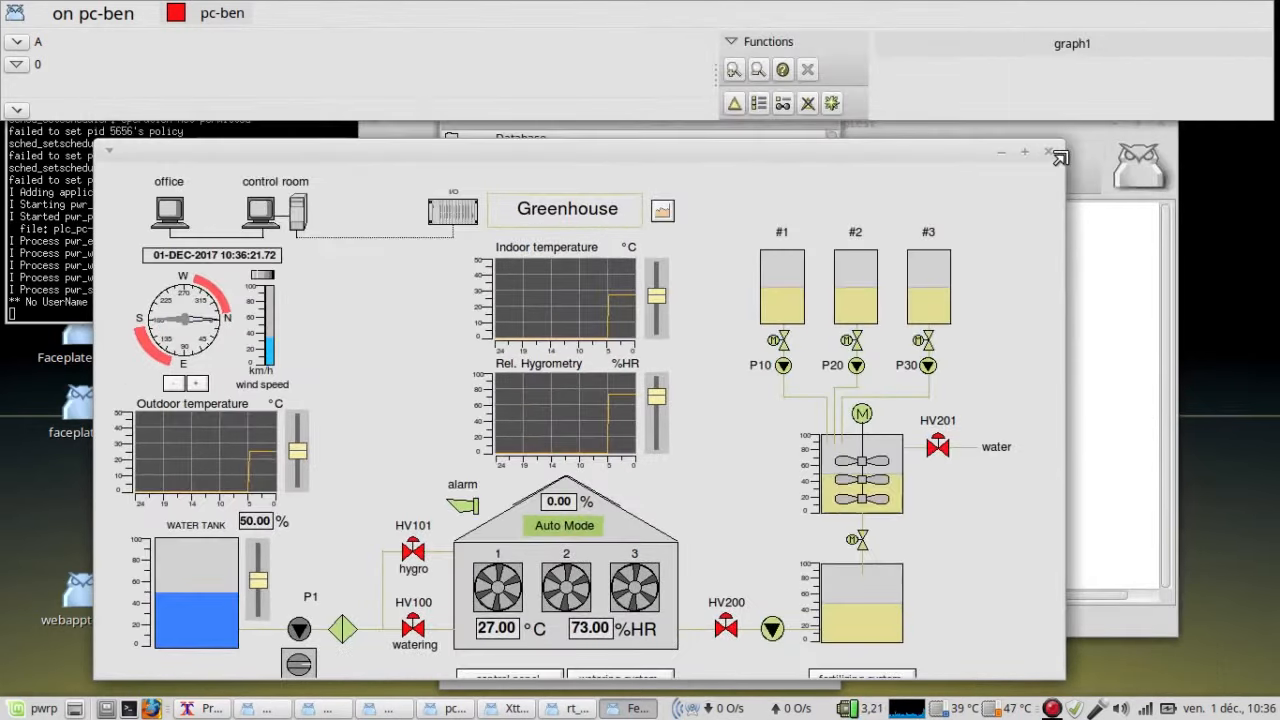
left_click_drag(604, 133, 675, 139)
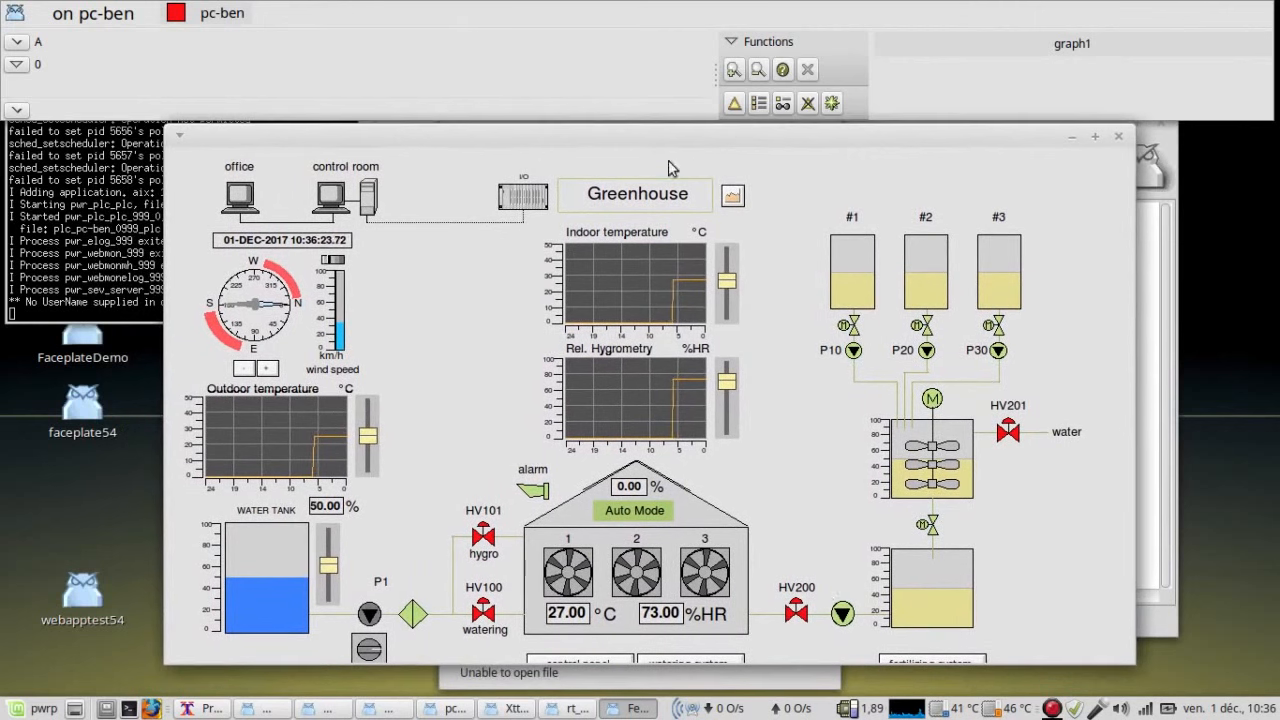
left_click_drag(801, 662, 800, 684)
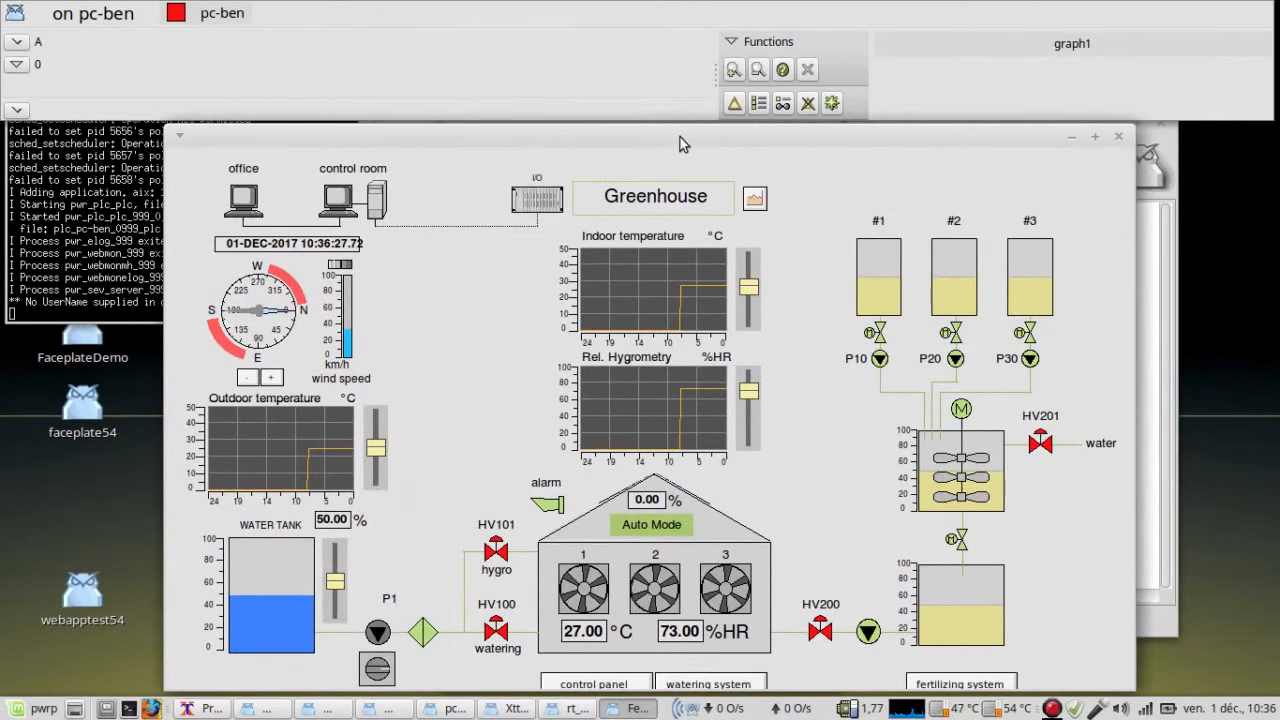
left_click_drag(680, 137, 678, 93)
left_click_drag(791, 640, 791, 661)
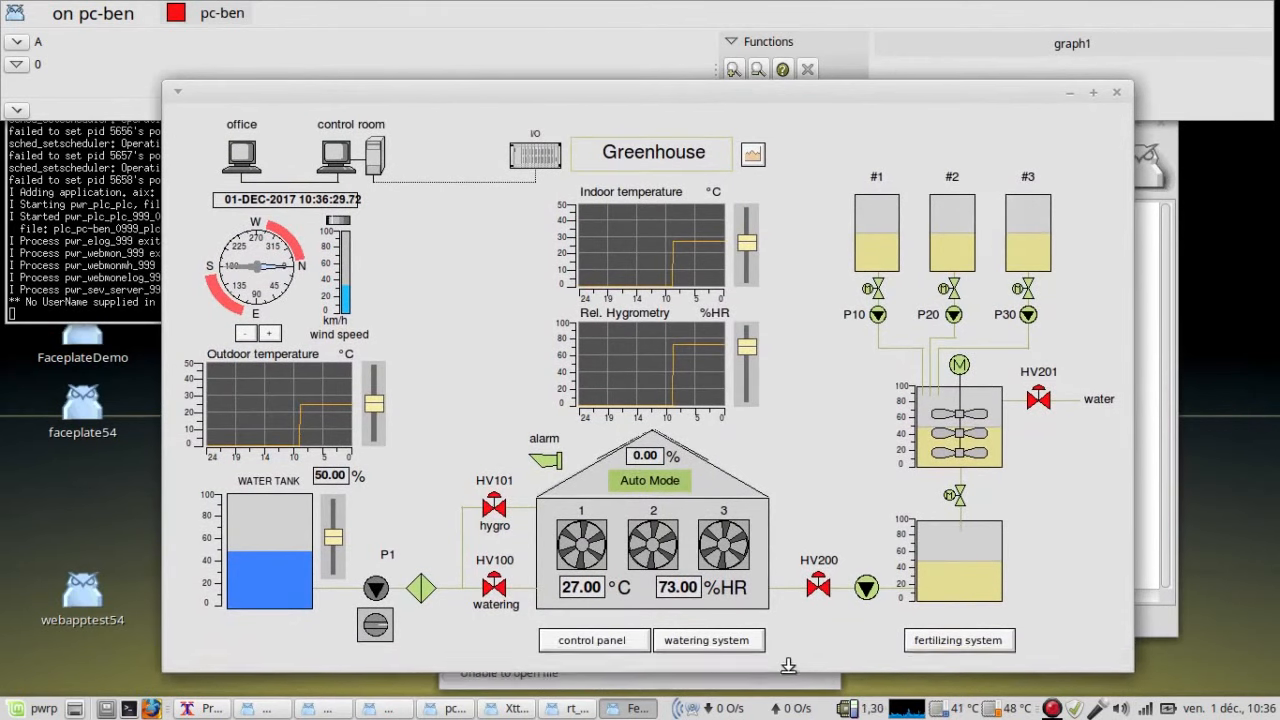
left_click_drag(672, 95, 683, 114)
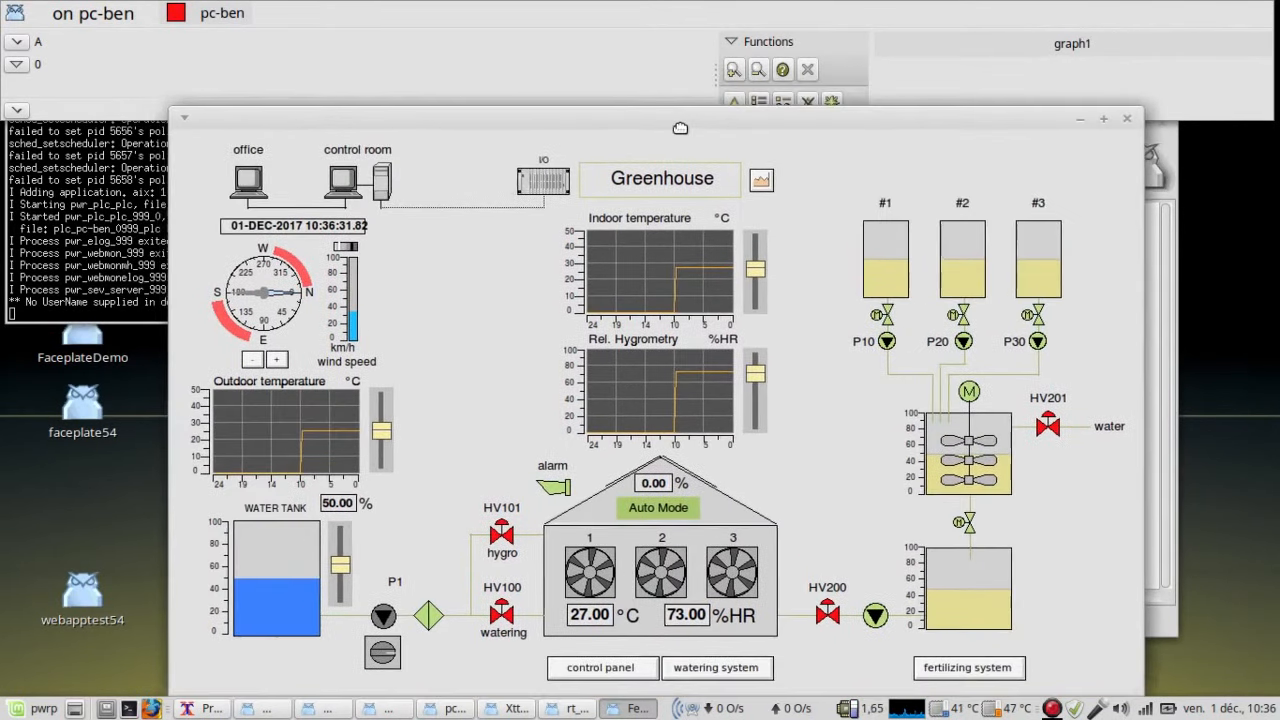
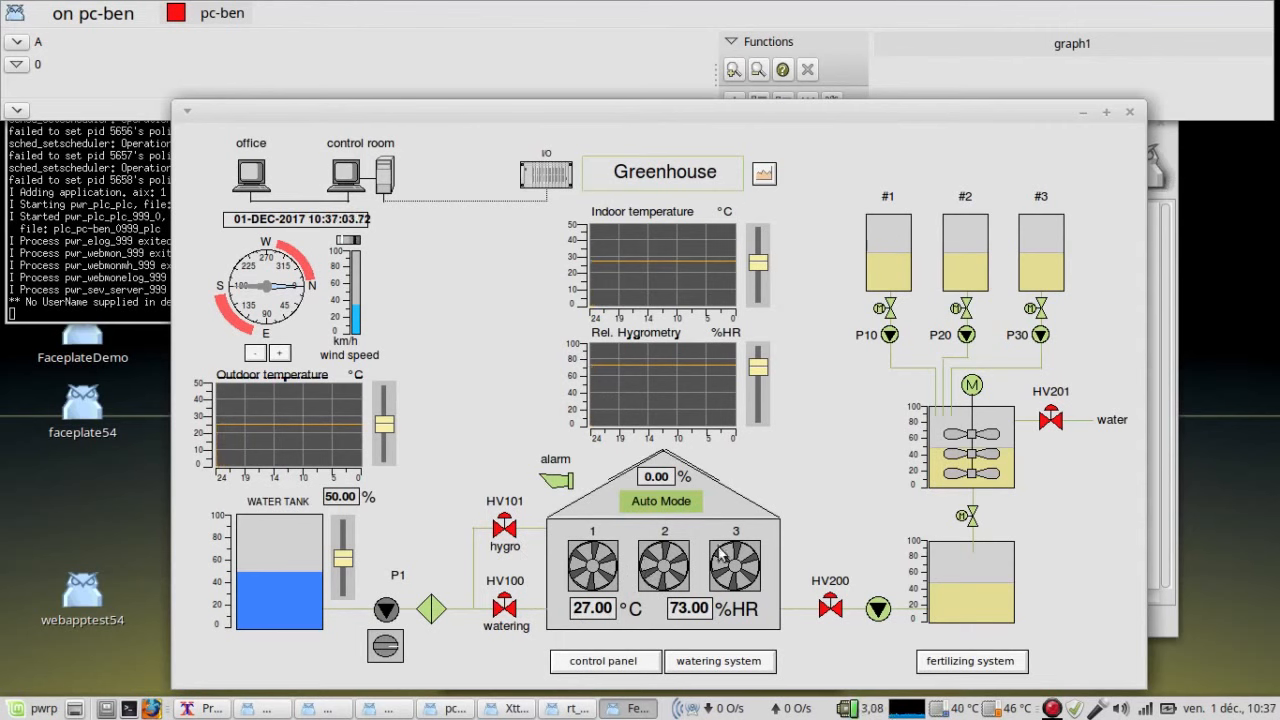
Open the Greenhouse #1 control panel, place it beside the process graph, and switch on fan 1.
left_click(600, 664)
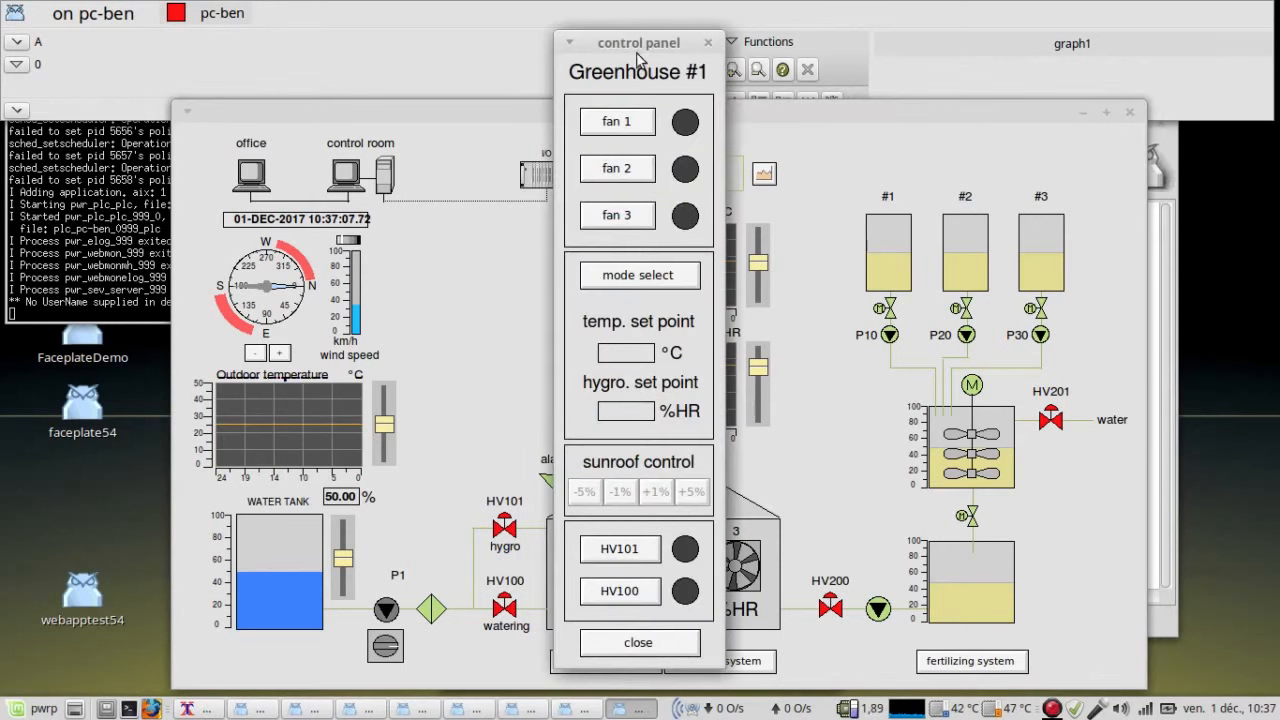
left_click_drag(634, 55, 115, 61)
left_click(96, 127)
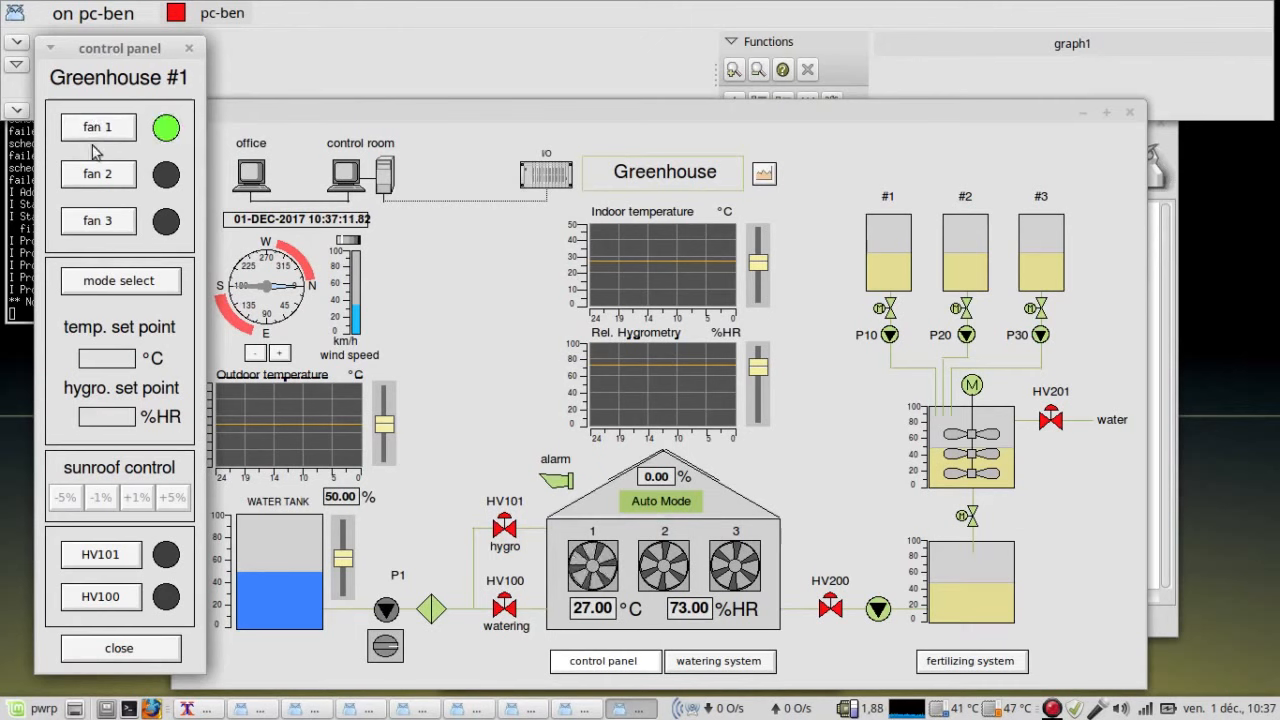
Switch on fans 2 and 3 and open valve HV100 from the Greenhouse #1 control panel.
left_click(92, 172)
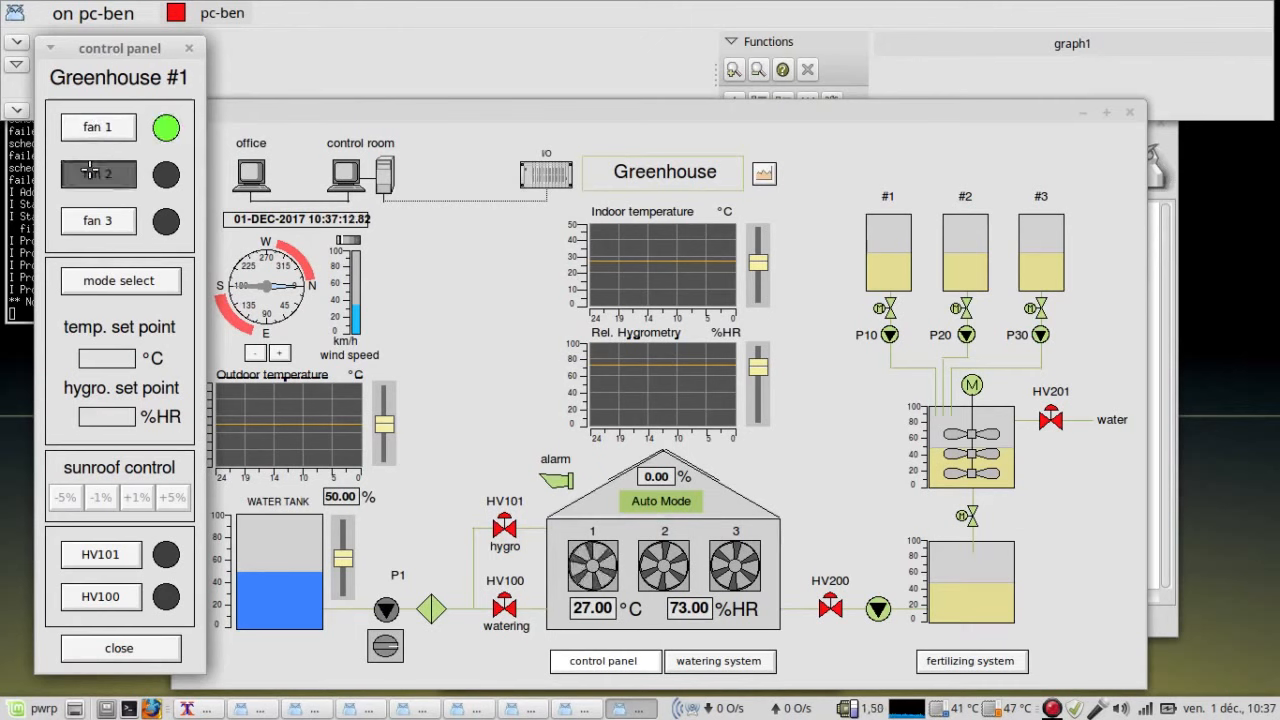
left_click(105, 220)
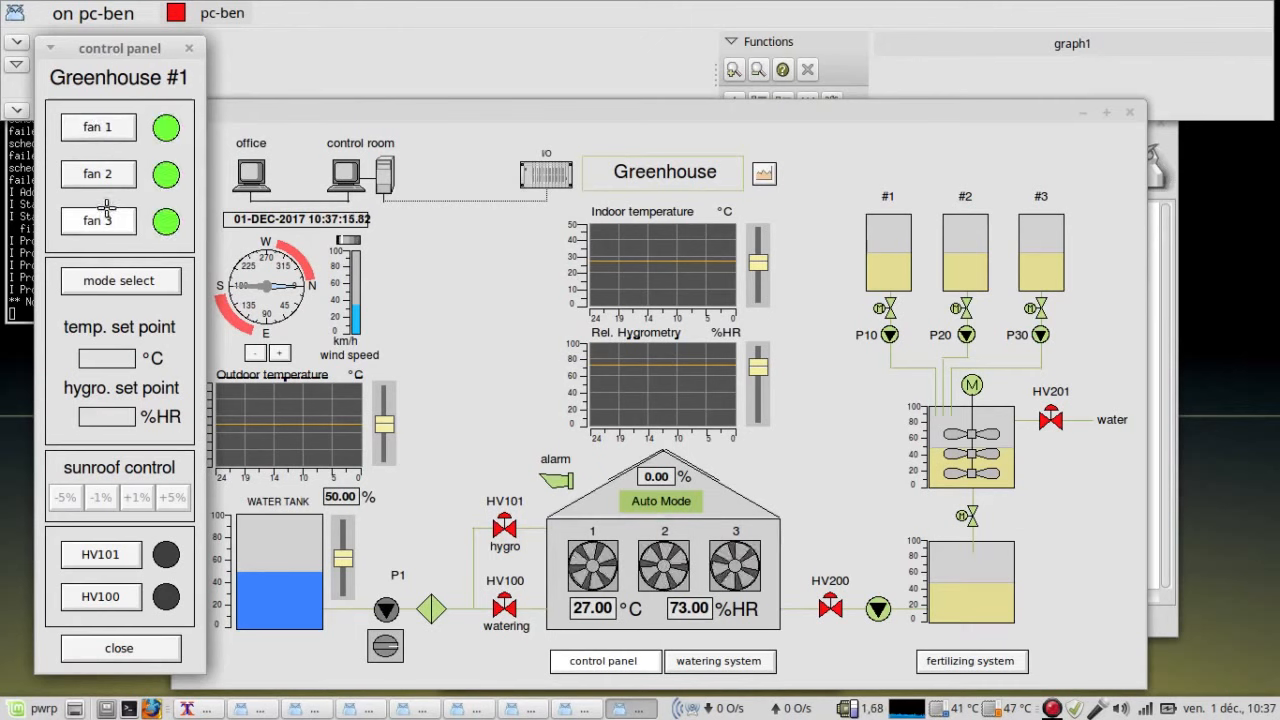
left_click(113, 596)
left_click(101, 596)
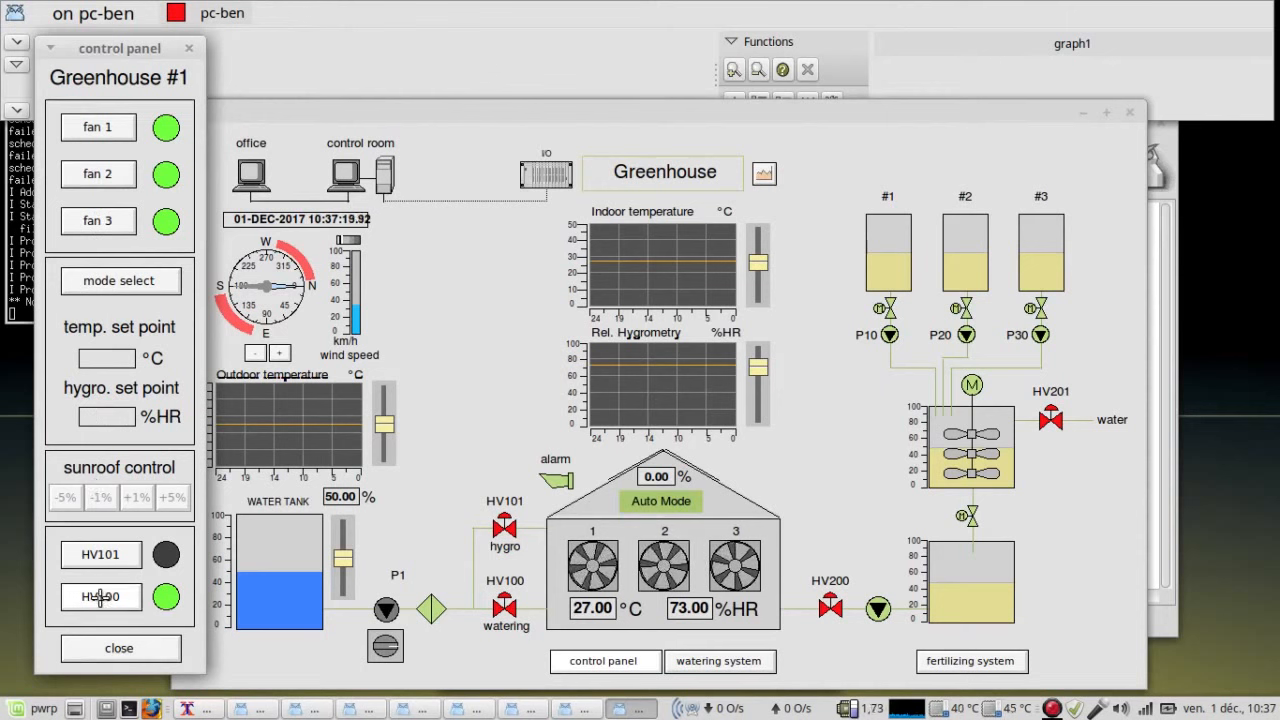
left_click(101, 596)
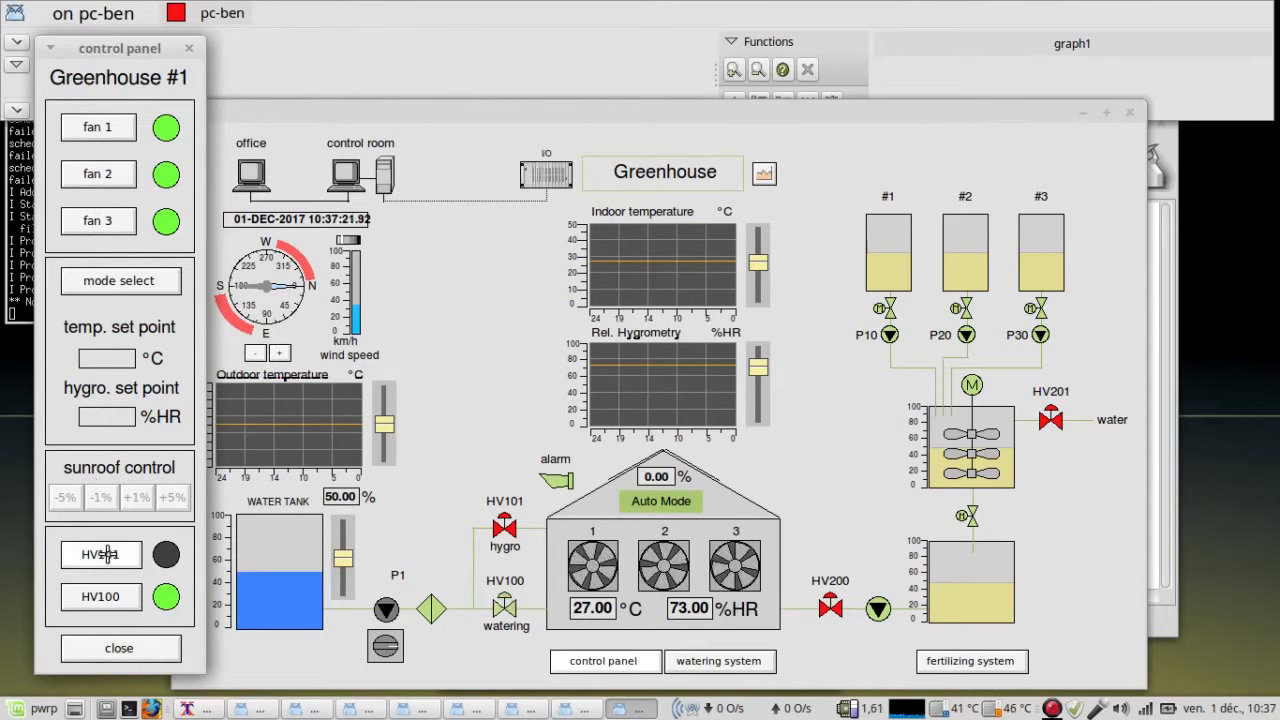
left_click(107, 554)
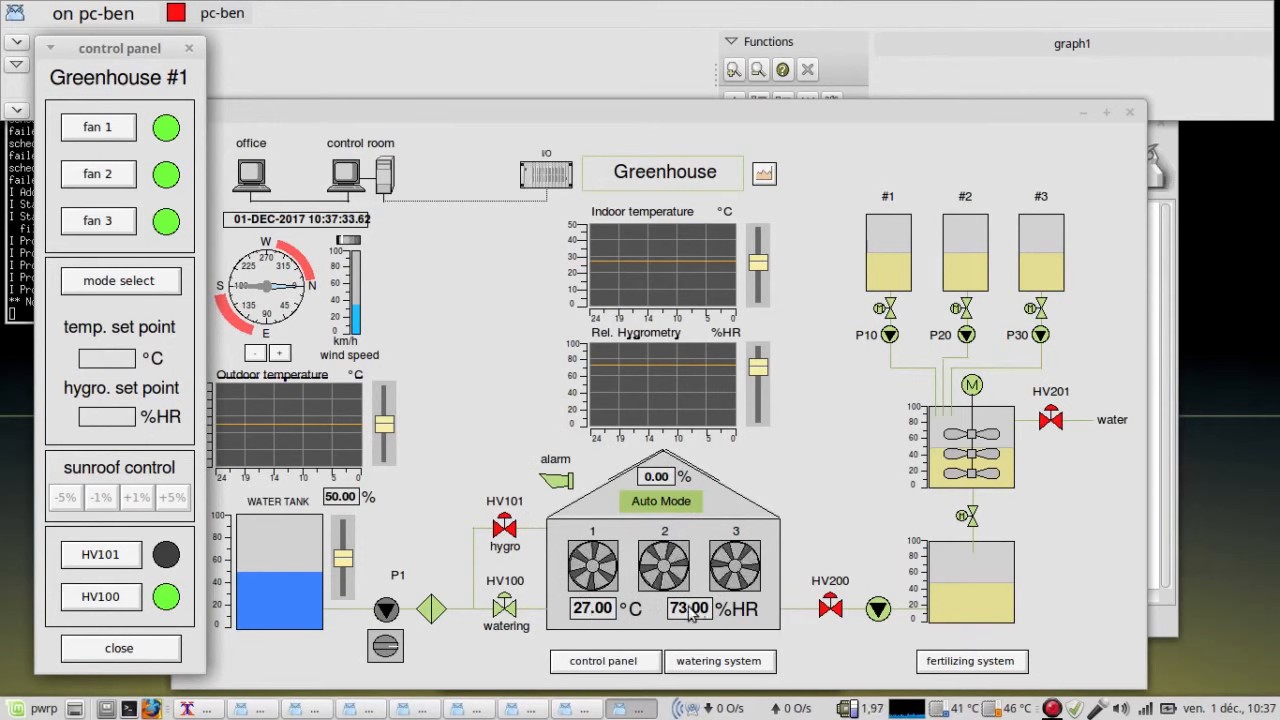
Put the greenhouse in manual mode and open the sunroof to 60% in 5% steps.
left_click(116, 283)
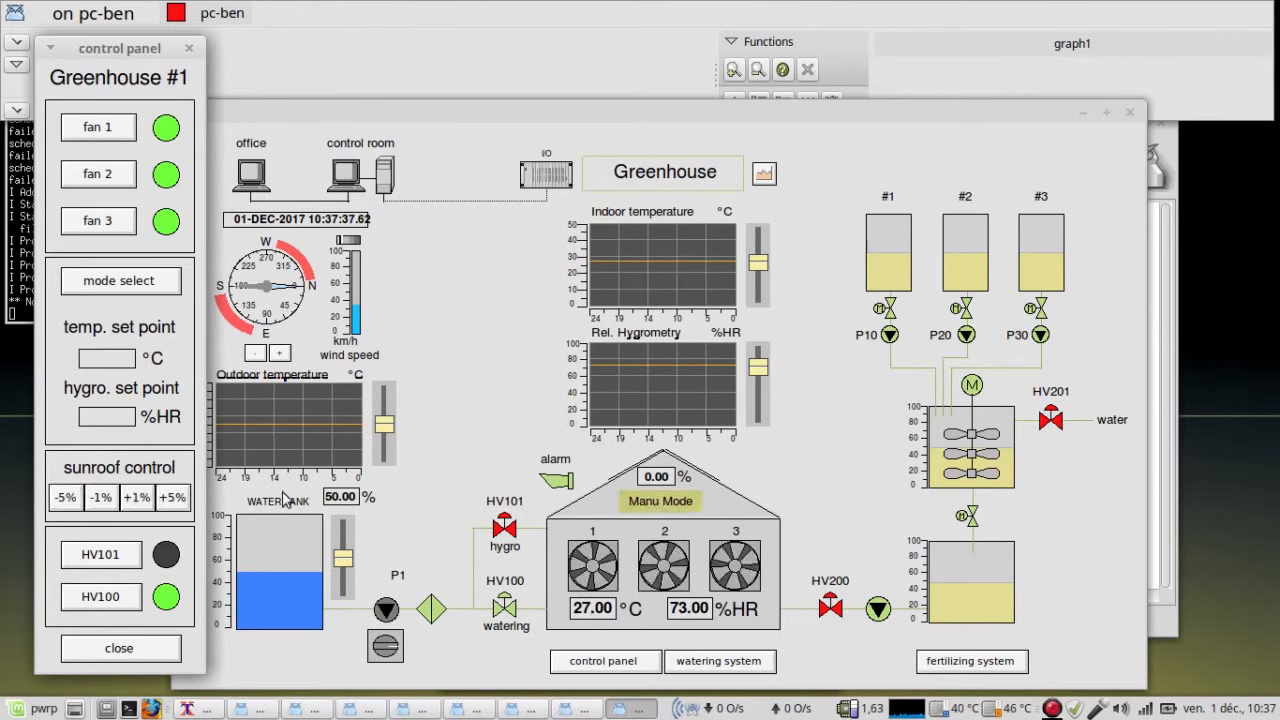
left_click(170, 498)
left_click(170, 498)
left_click(170, 498)
left_click(170, 498)
left_click(170, 498)
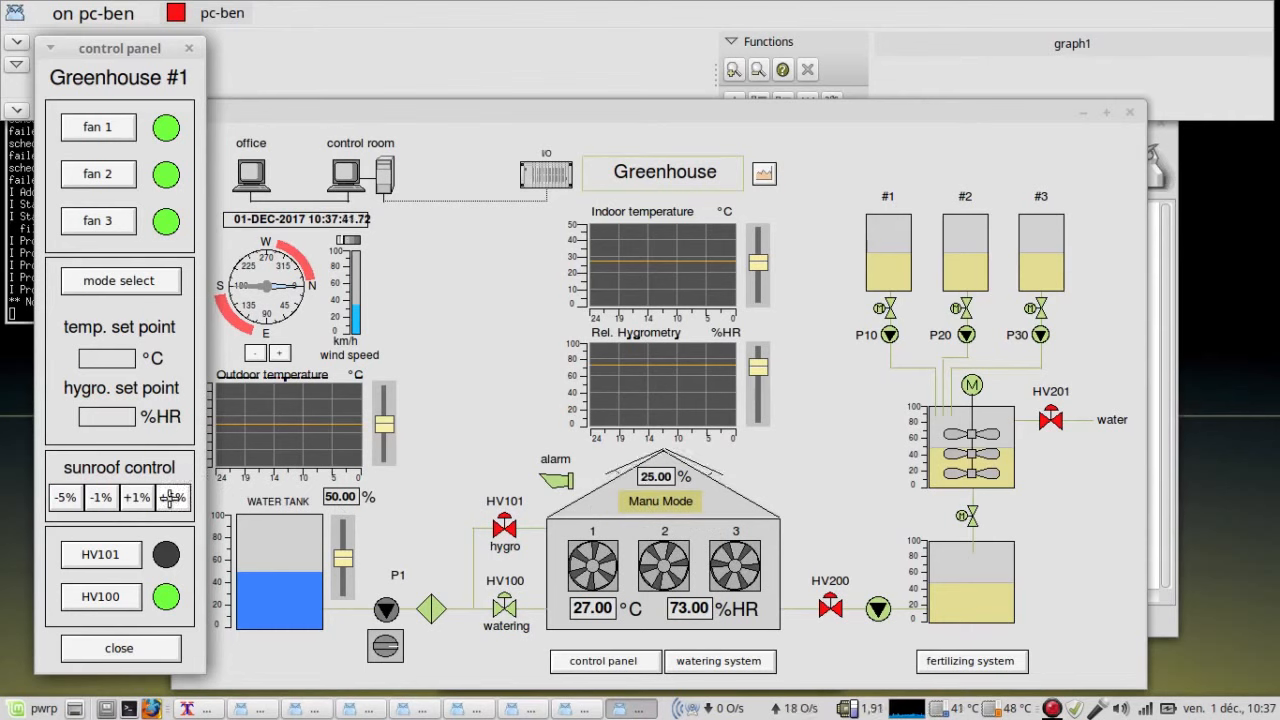
left_click(170, 498)
left_click(170, 498)
left_click(170, 498)
left_click(170, 498)
left_click(170, 498)
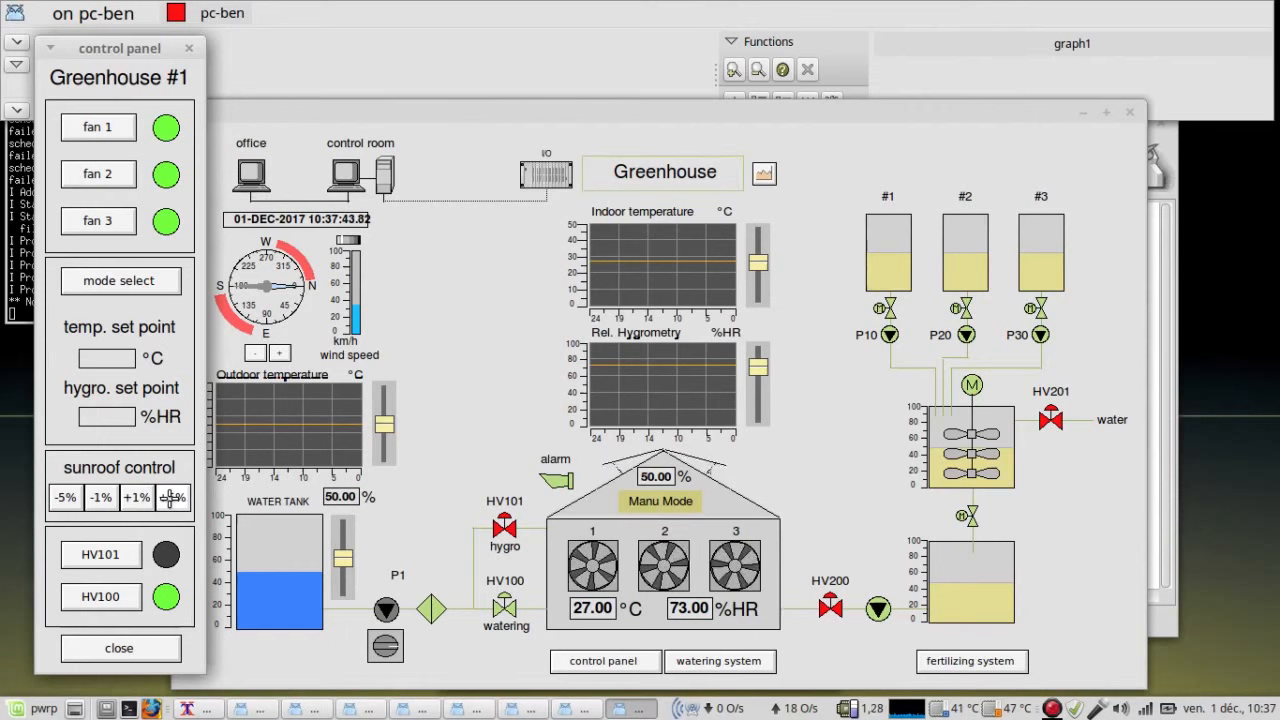
left_click(170, 498)
left_click(170, 498)
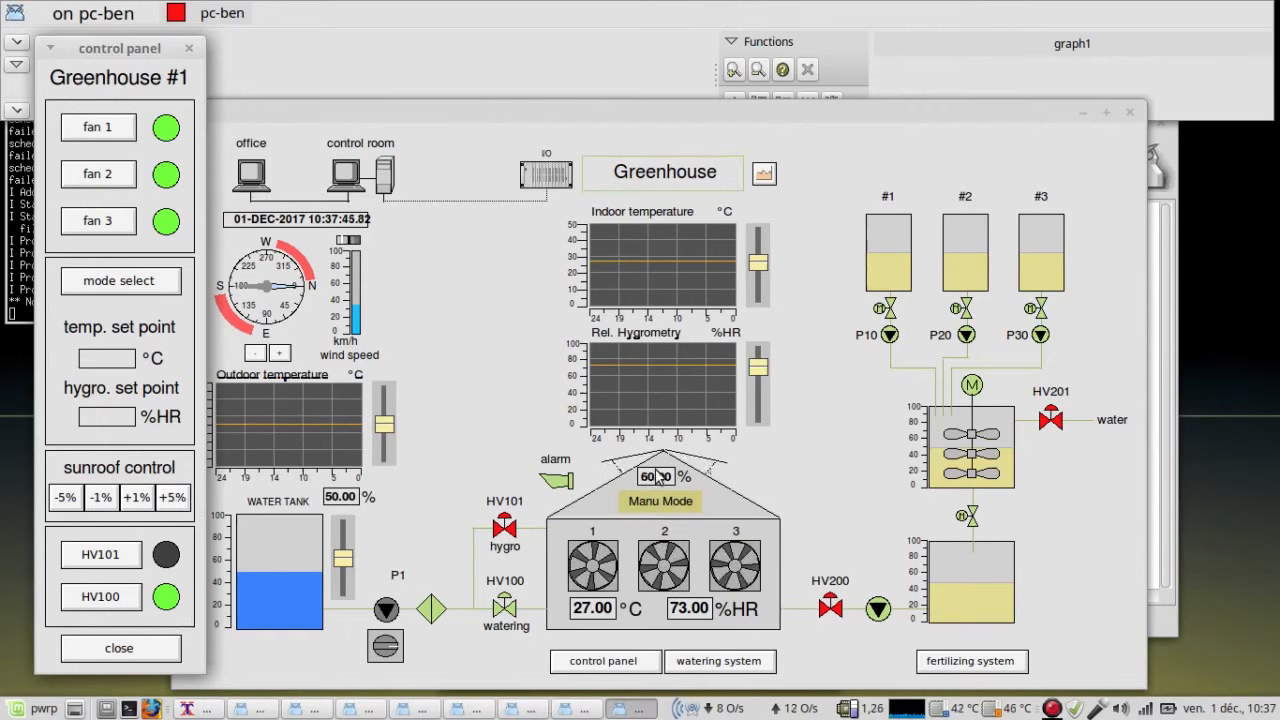
Reduce the sunroof opening to 42% in 1% steps.
left_click(102, 498)
left_click(102, 498)
left_click(102, 498)
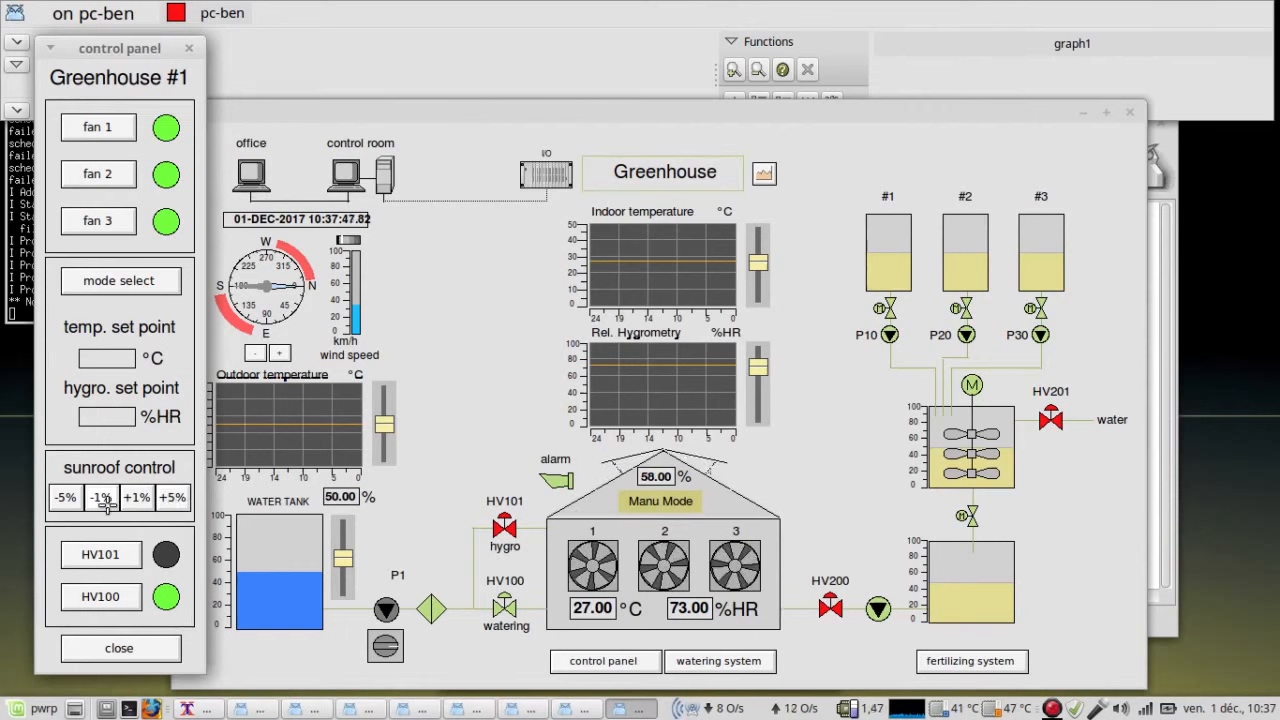
left_click(102, 498)
left_click(102, 498)
left_click(102, 498)
left_click(102, 498)
left_click(102, 498)
left_click(102, 498)
left_click(102, 498)
left_click(102, 498)
left_click(102, 498)
left_click(102, 498)
left_click(102, 498)
left_click(102, 498)
left_click(102, 498)
left_click(102, 498)
left_click(102, 498)
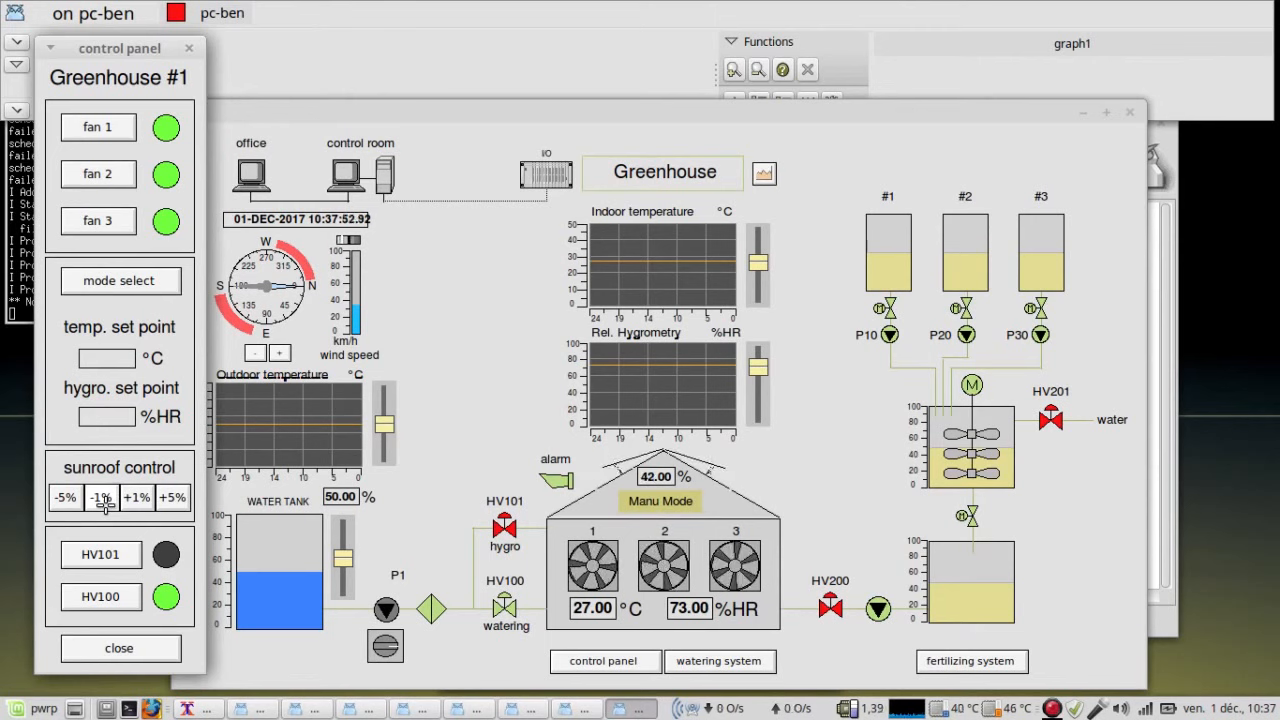
Return the greenhouse to automatic mode, switch off fan 3 and close the control panel.
left_click(130, 284)
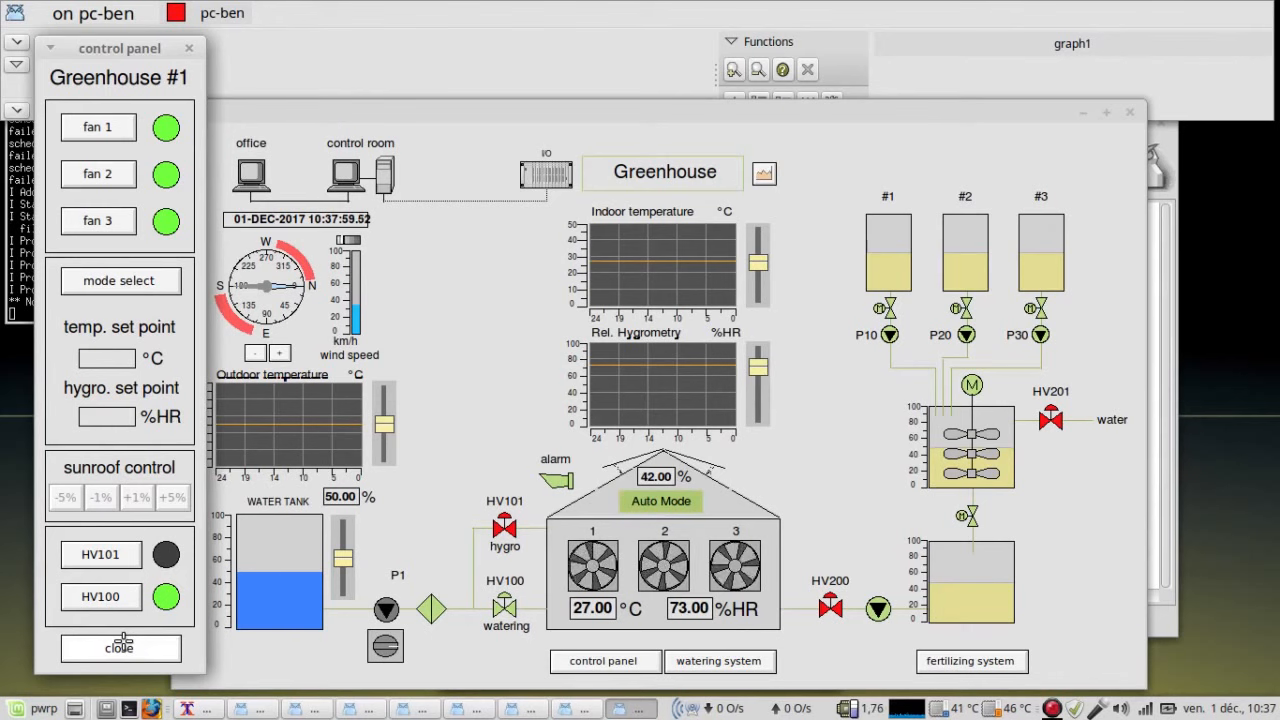
left_click(108, 220)
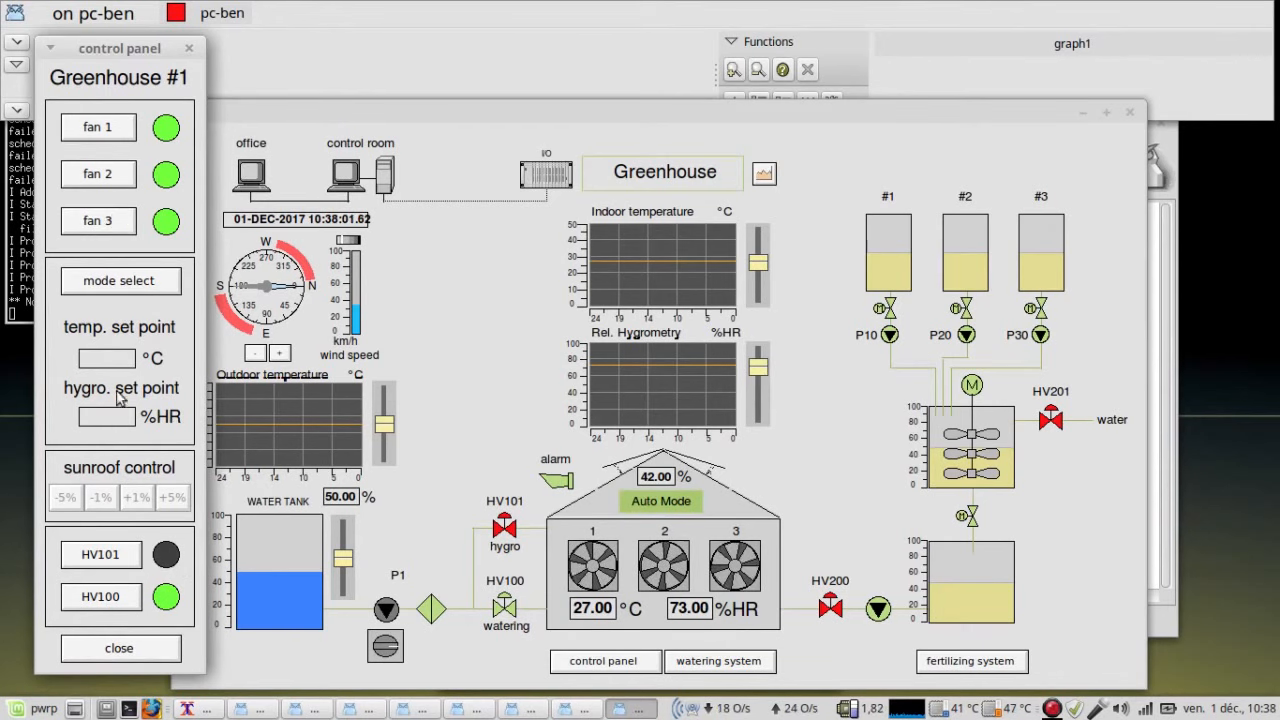
left_click(145, 648)
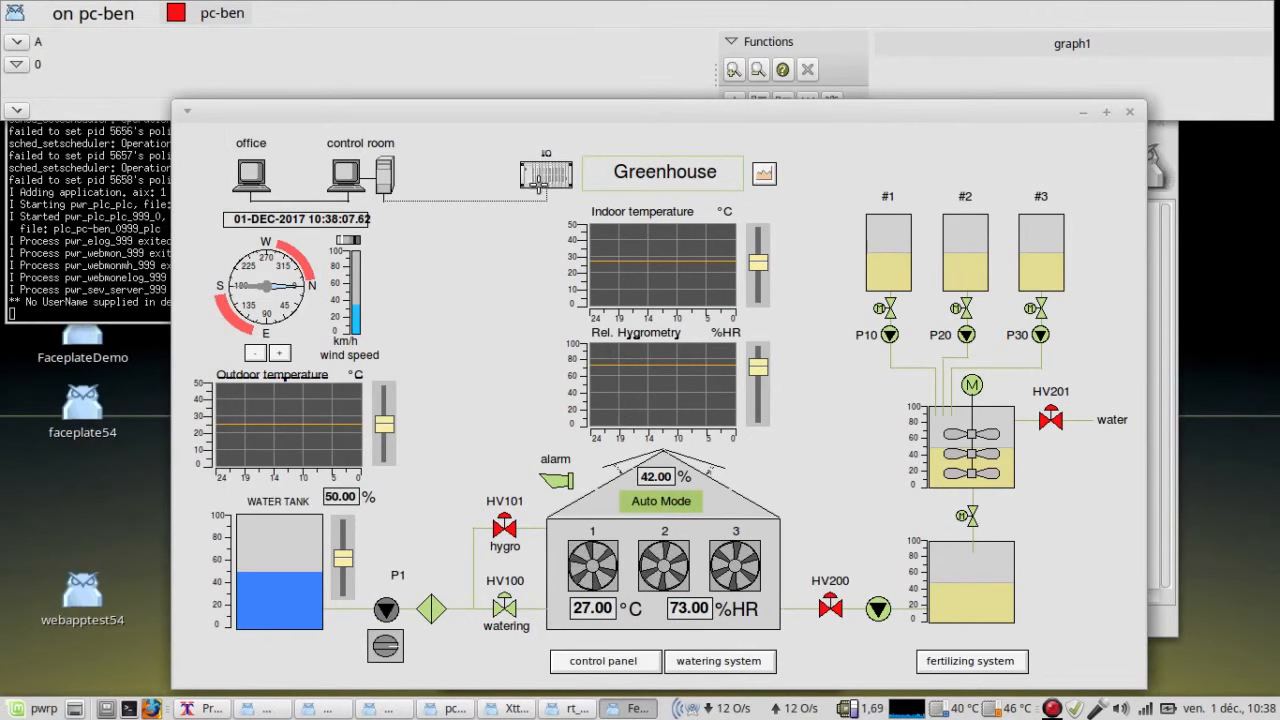
Inspect the digital input and output states of the Greenhouse #1 Rack I/O and close its window.
left_click(547, 173)
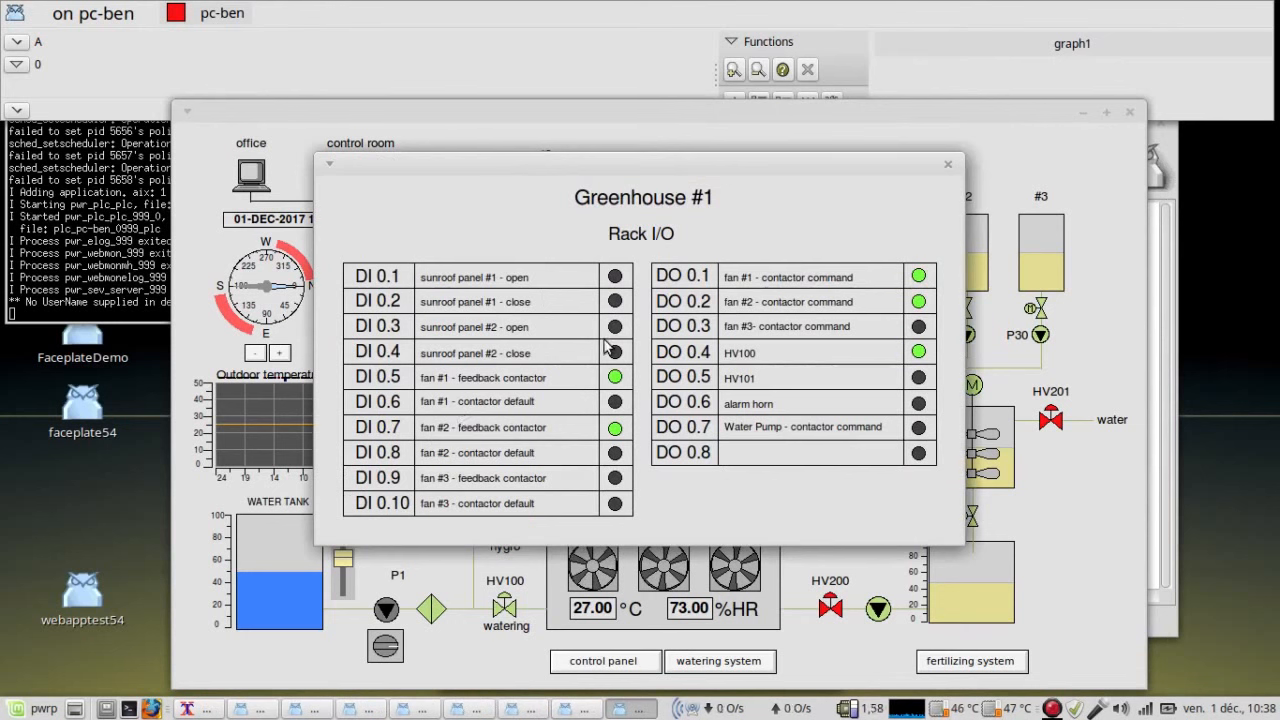
left_click(948, 170)
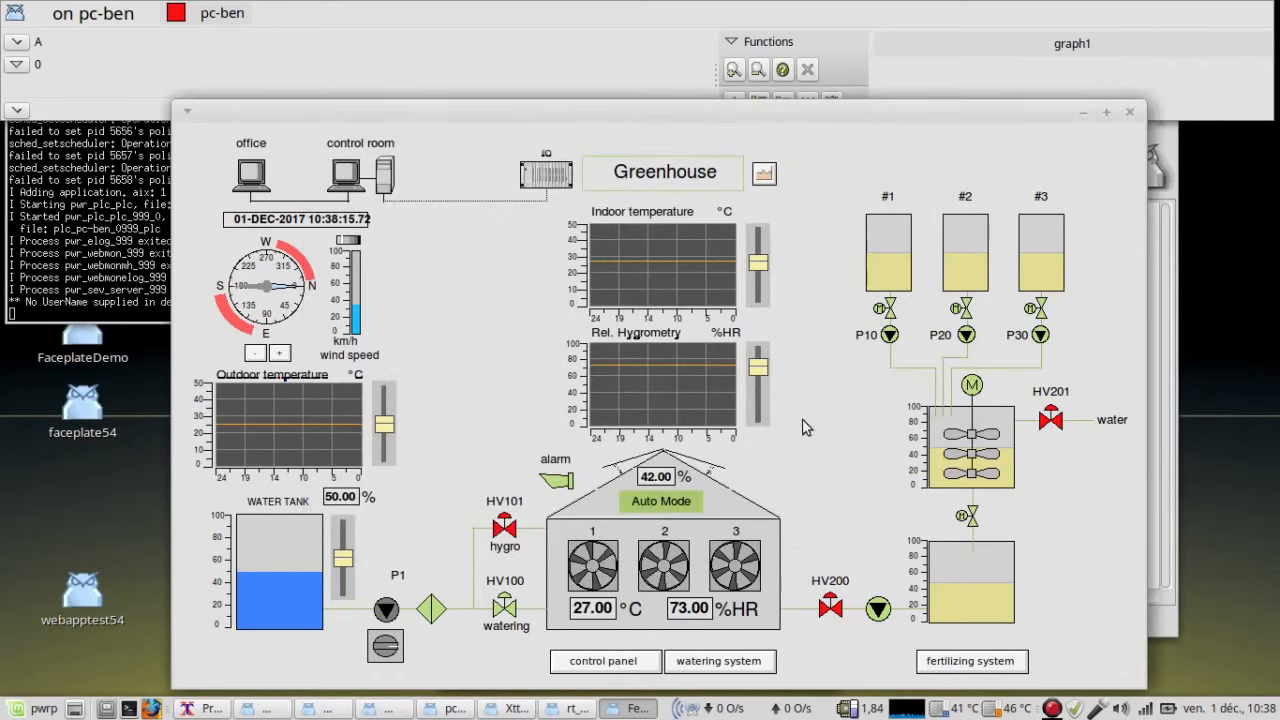
In the Watering System window, activate time slot 5 for Areas #1, #2 and #3, and close the window.
left_click(713, 659)
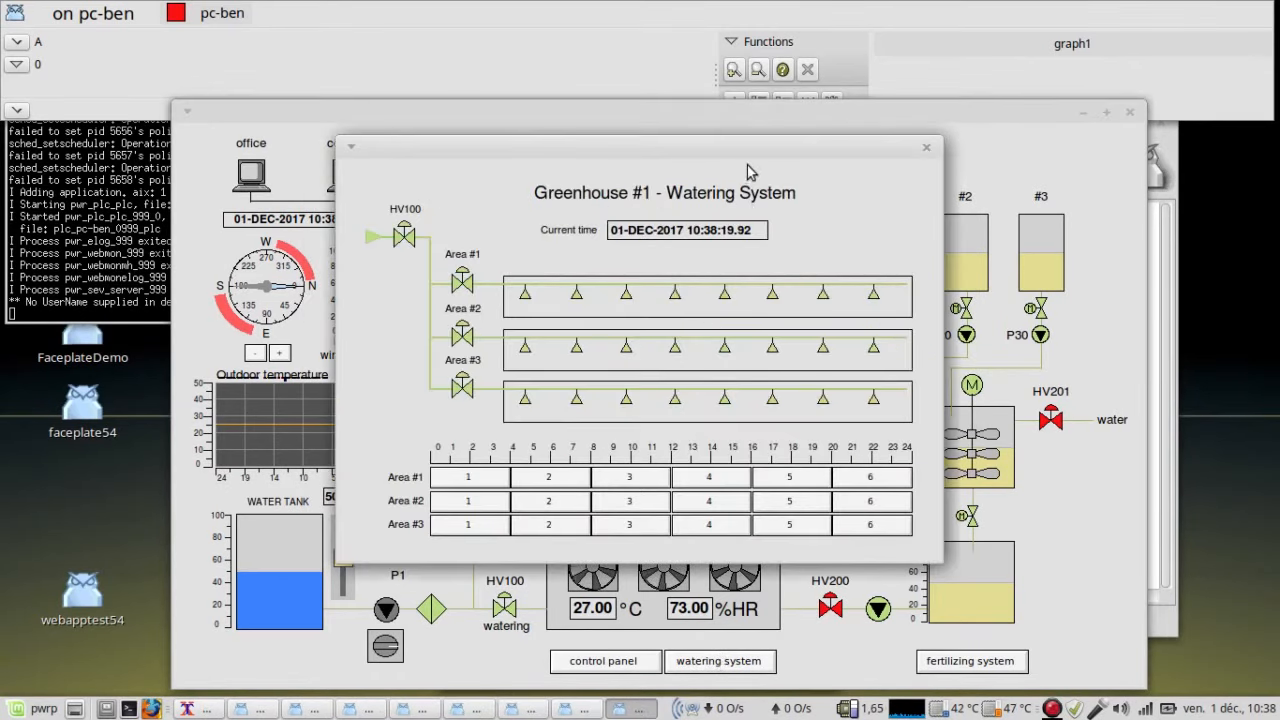
left_click_drag(756, 152, 461, 39)
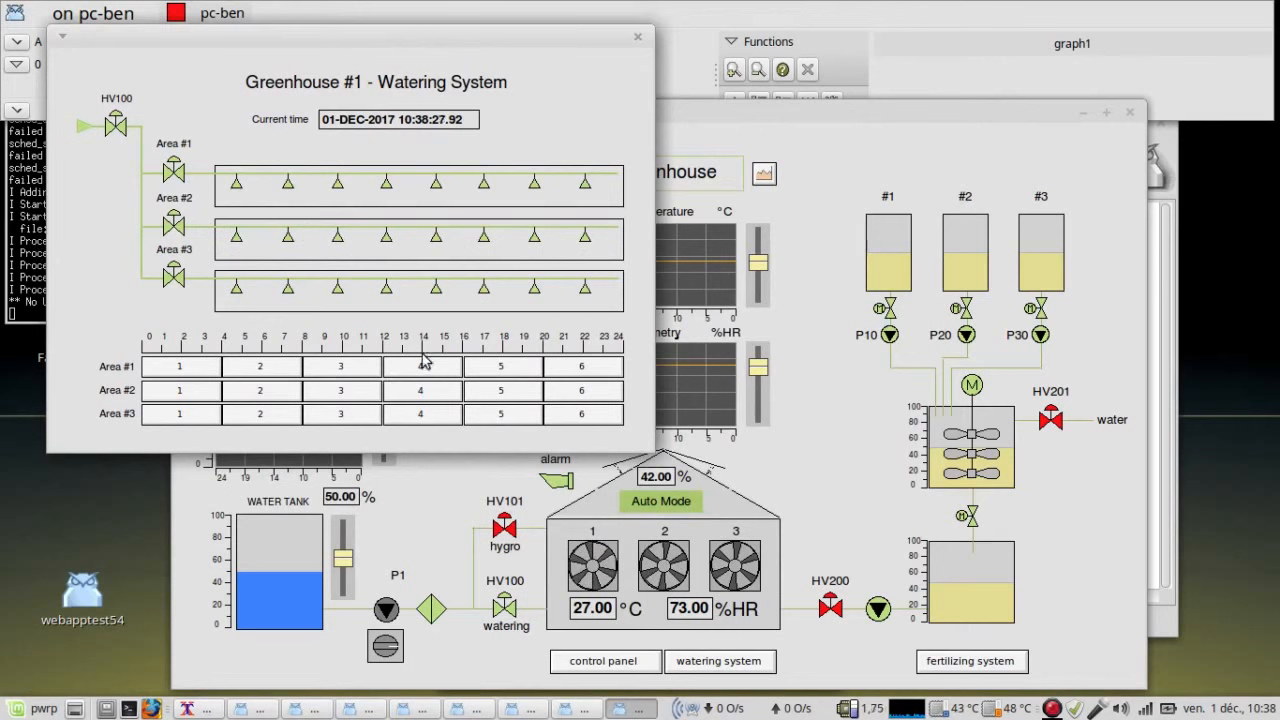
left_click(503, 367)
left_click(502, 393)
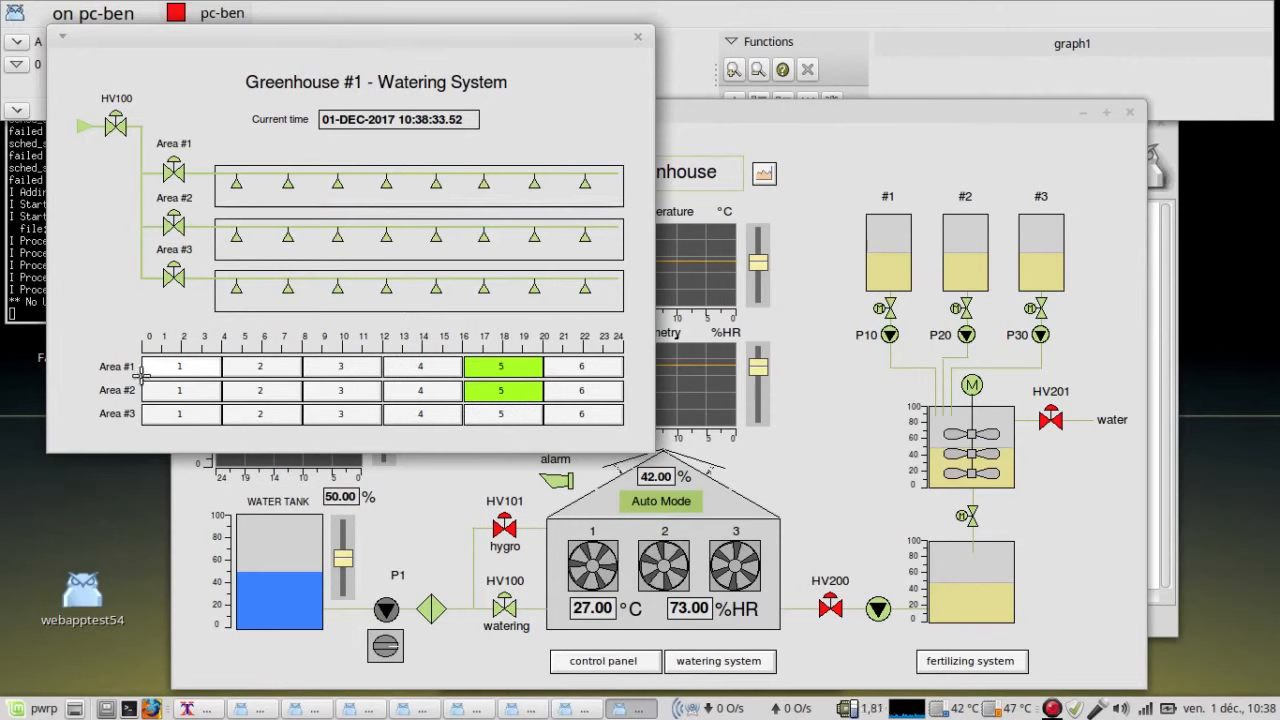
left_click(516, 412)
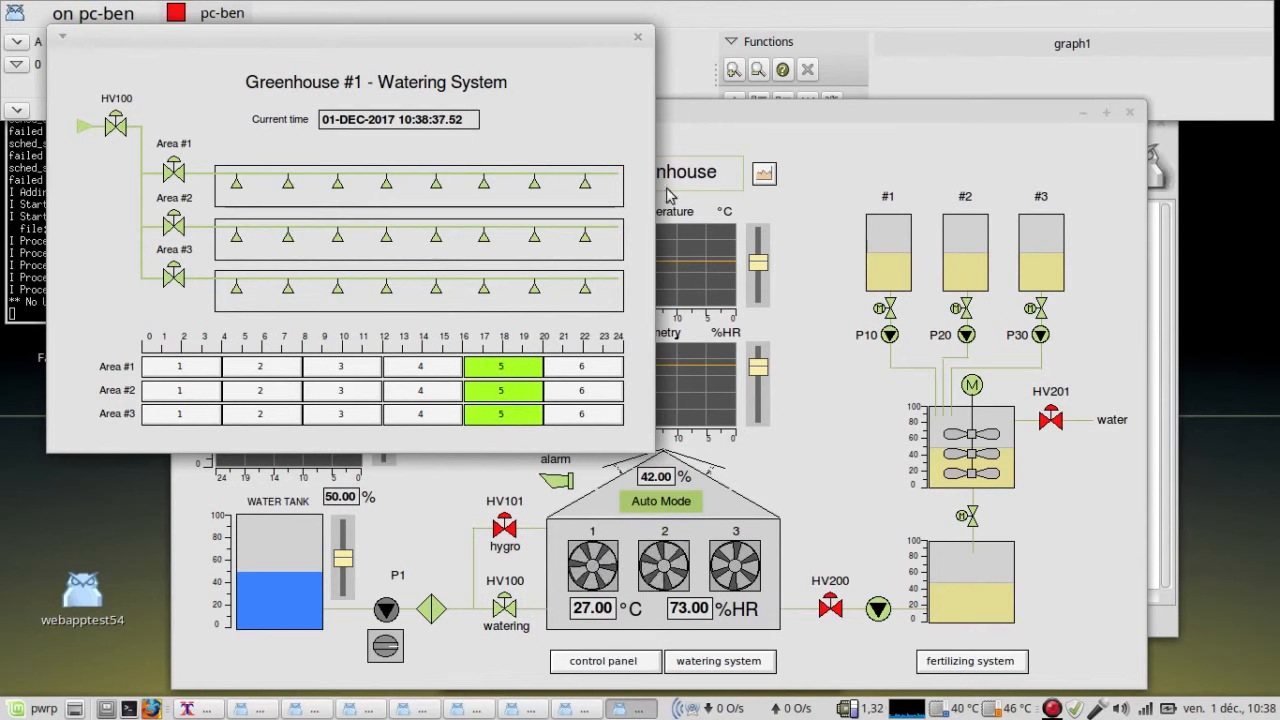
left_click(640, 41)
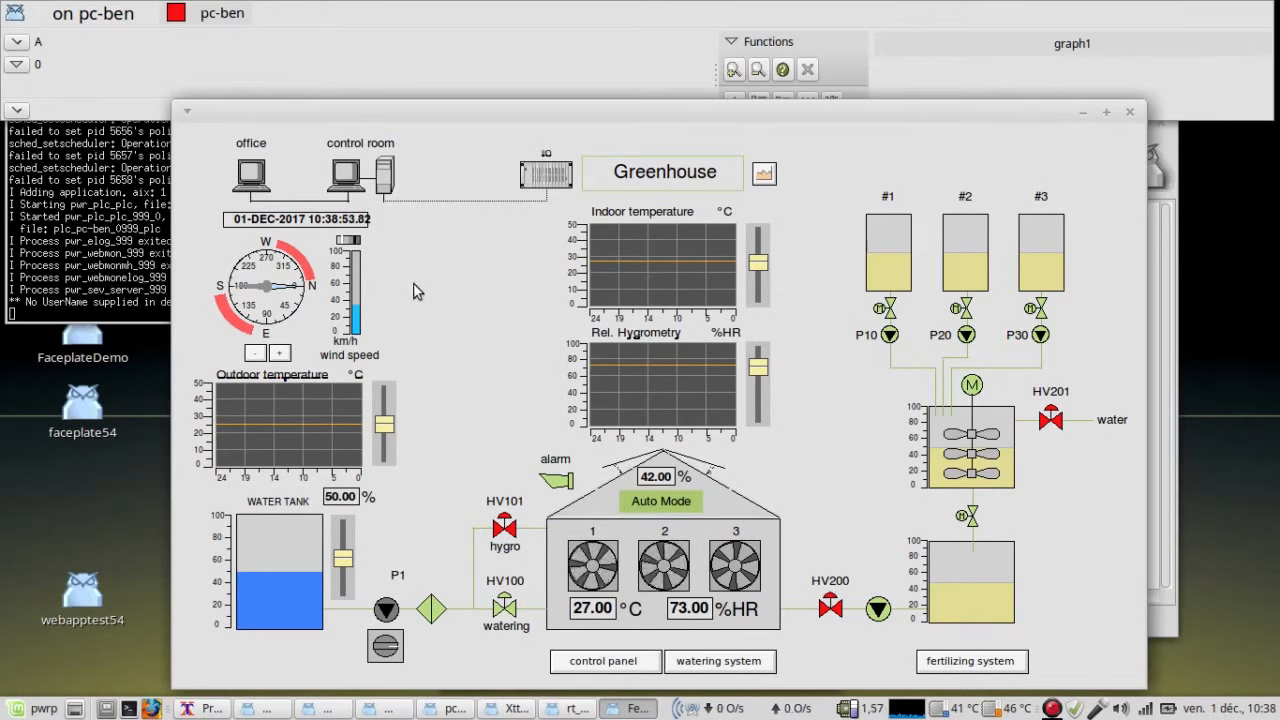
Vary the indoor and outdoor temperatures with their sliders, and turn on water pump P1.
mouse_move(758, 262)
left_mouse_down()
mouse_move(764, 286)
mouse_move(772, 251)
mouse_move(771, 262)
left_mouse_up()
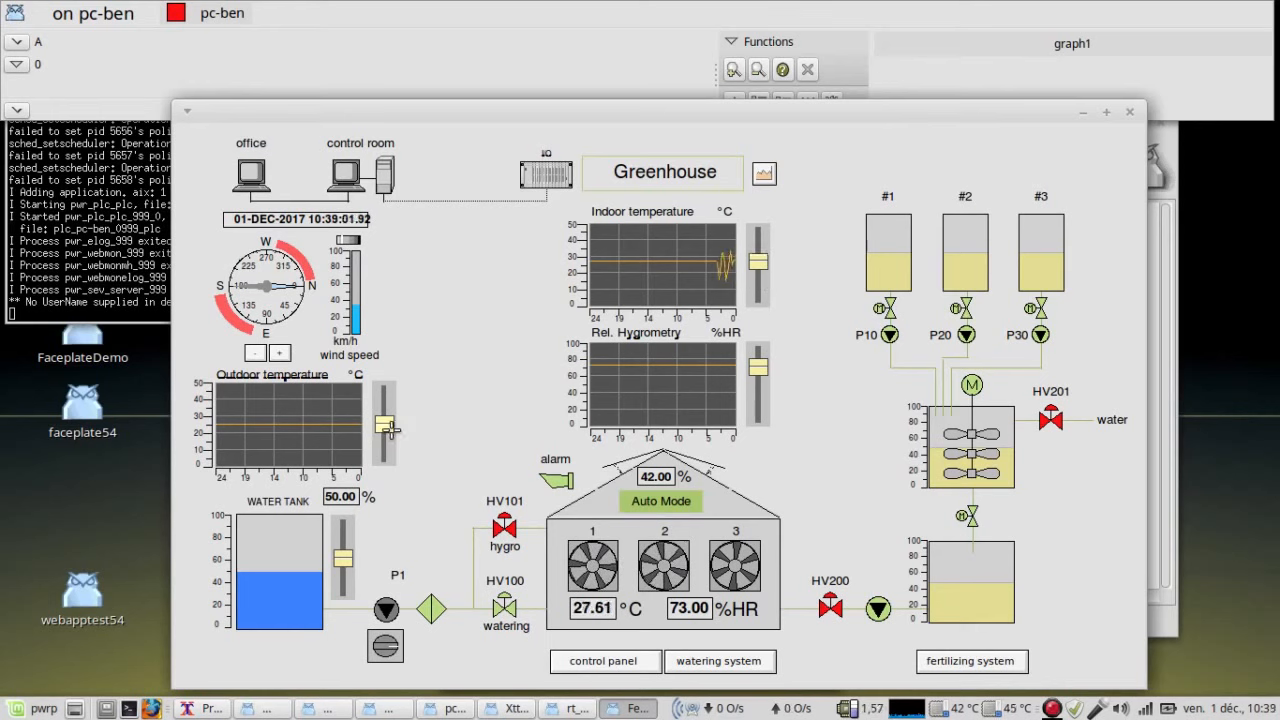
mouse_move(388, 426)
left_mouse_down()
mouse_move(402, 403)
mouse_move(398, 426)
left_mouse_up()
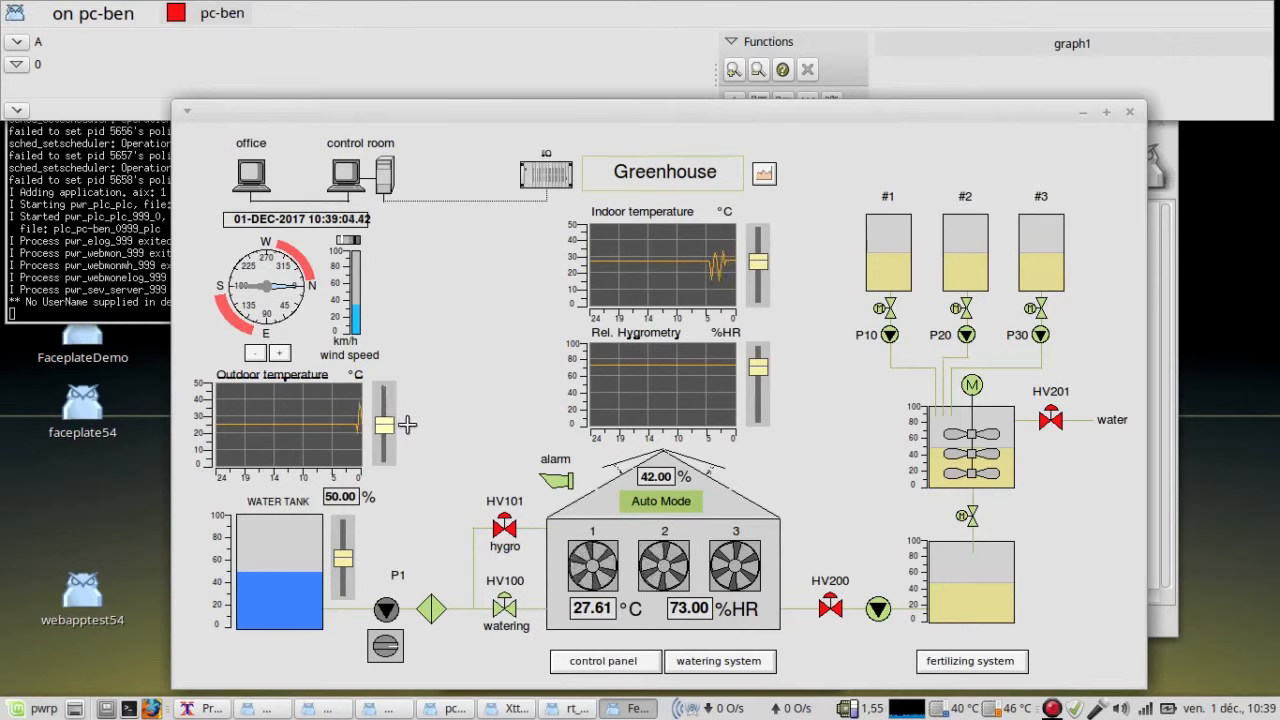
left_click(385, 645)
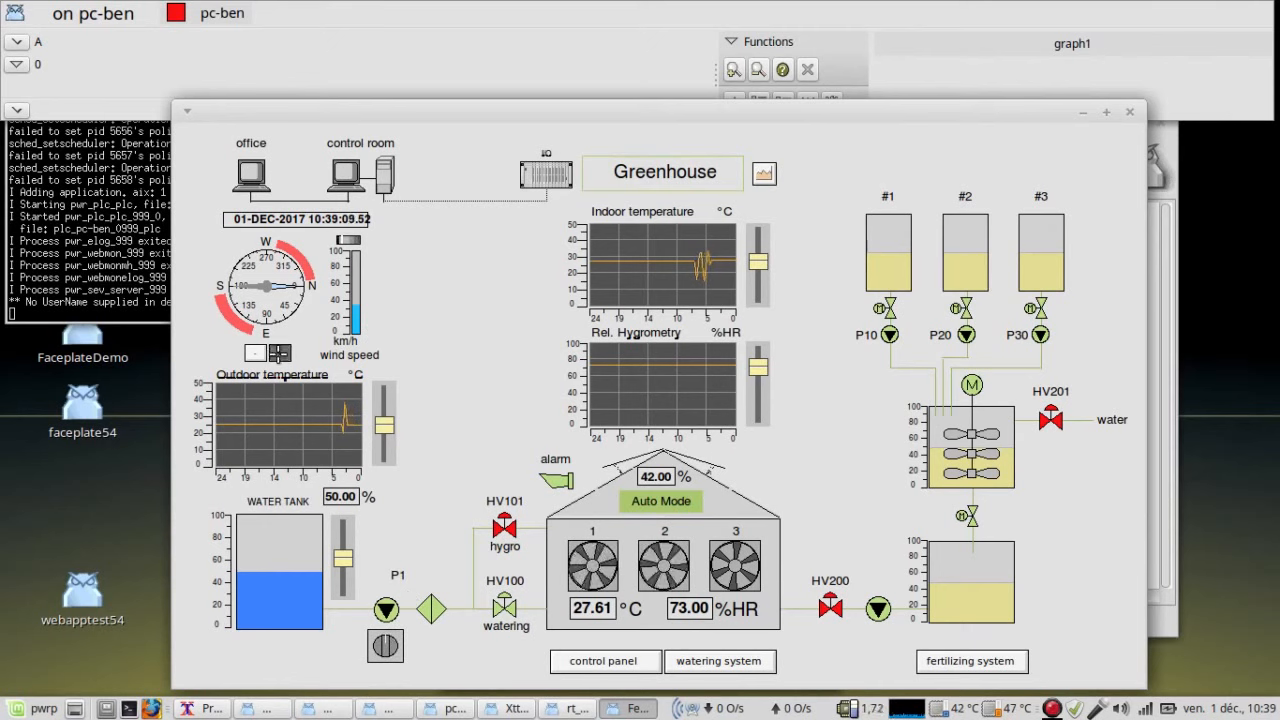
Turn the simulated wind direction back and forth on the compass, finishing at about 45 degrees.
left_click(279, 353)
left_click(279, 353)
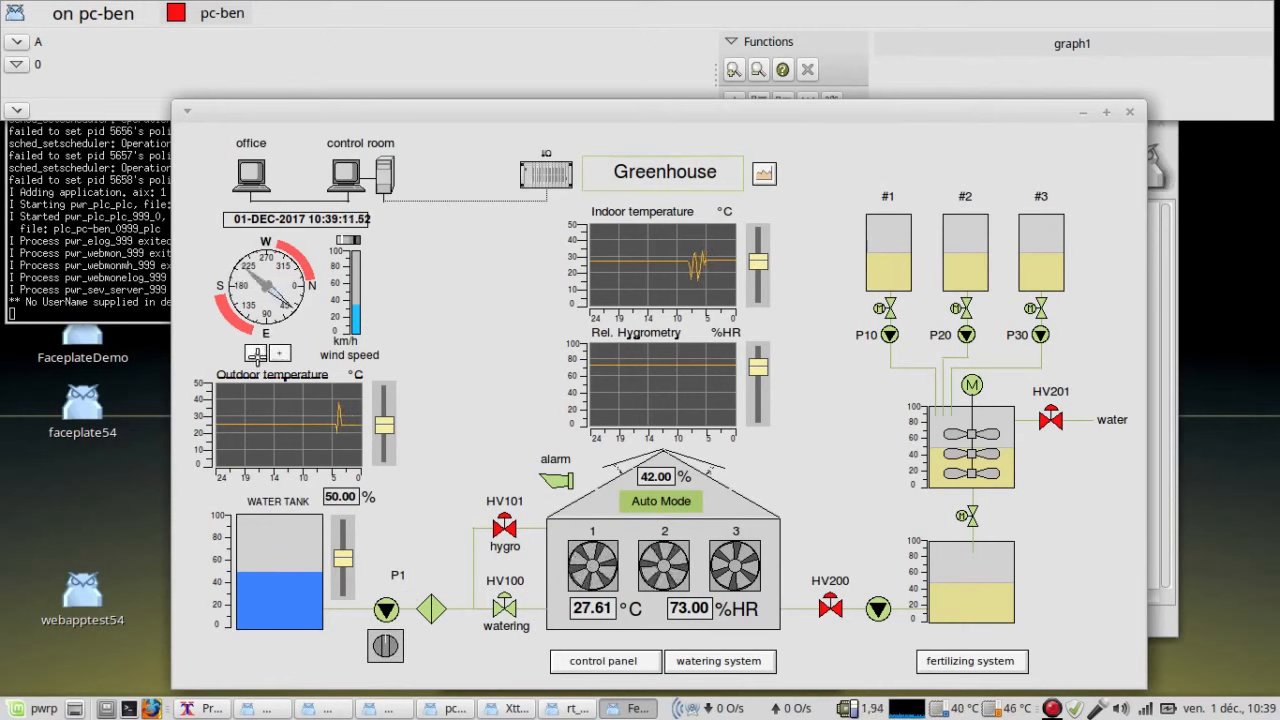
left_click(255, 353)
left_click(255, 353)
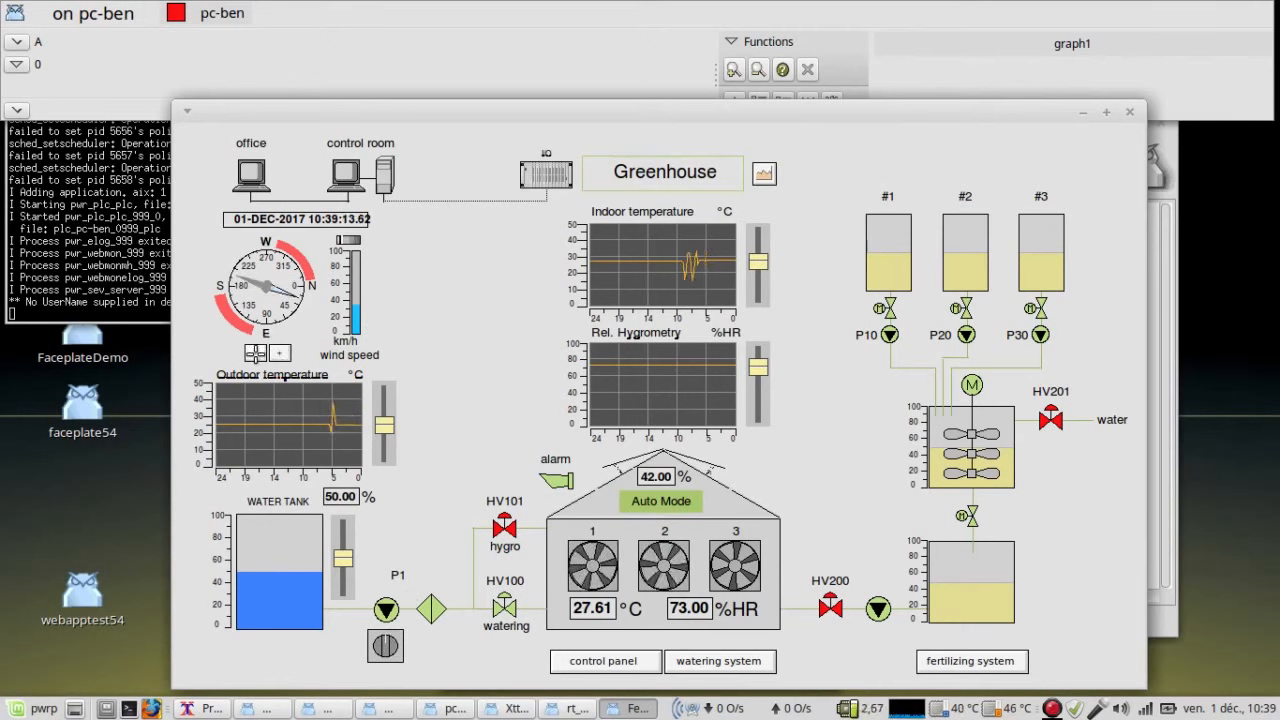
left_click(255, 353)
left_click(255, 353)
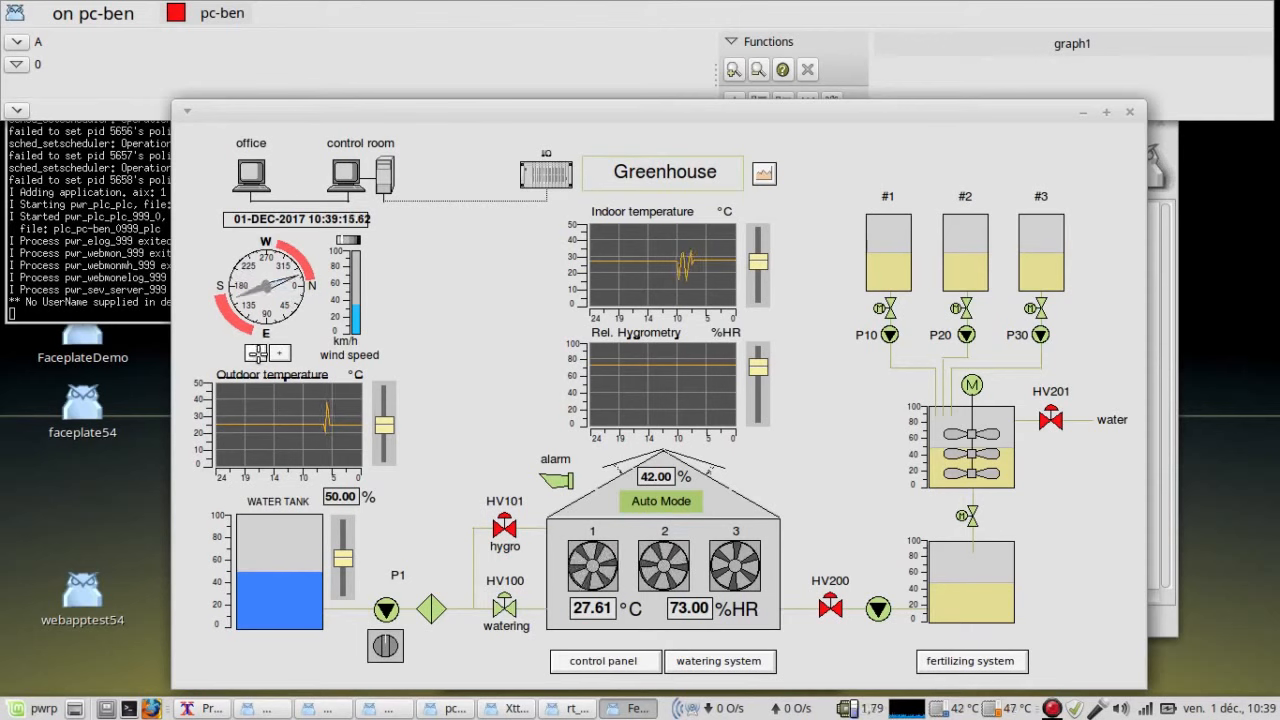
left_click(255, 353)
left_click(280, 353)
left_click(280, 353)
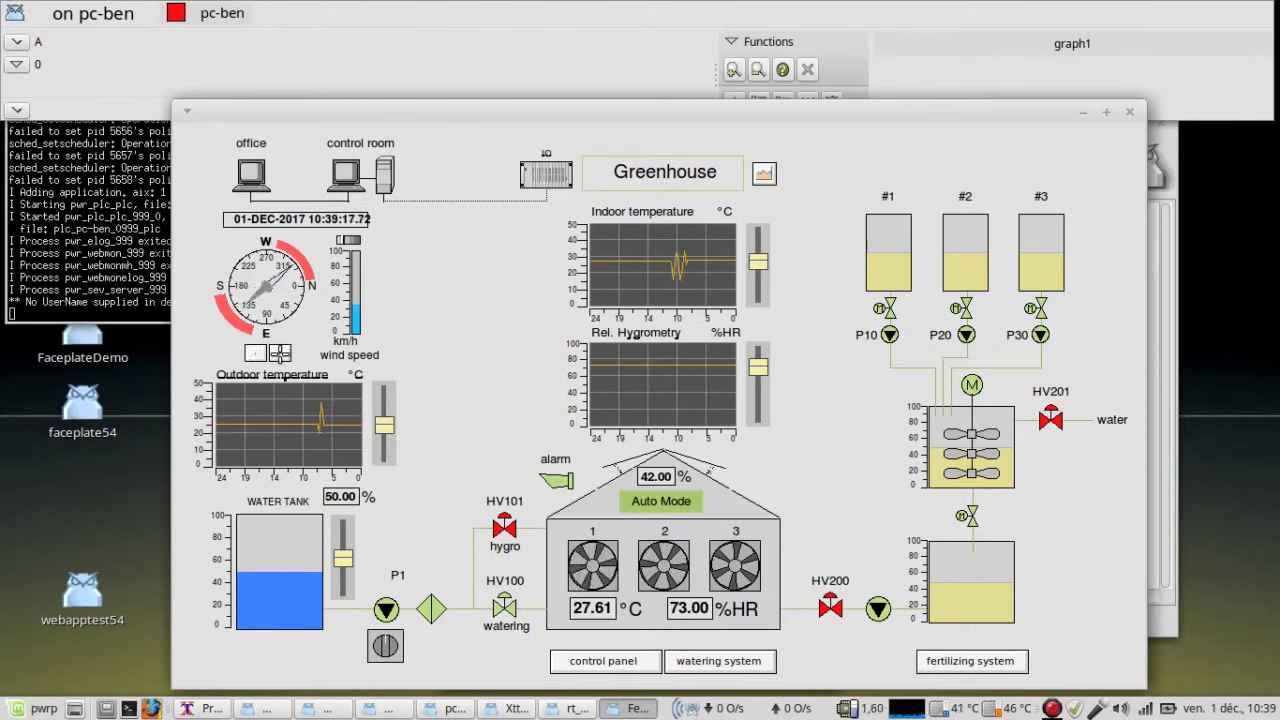
left_click(280, 353)
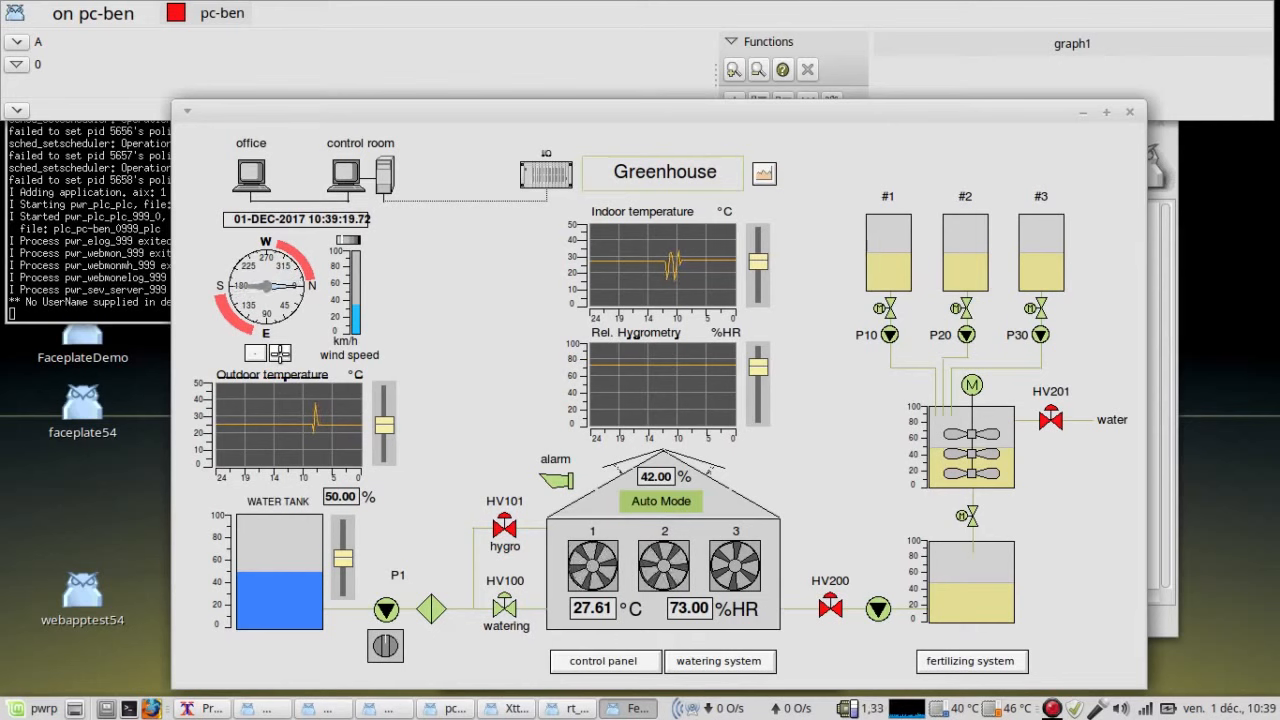
left_click(281, 353)
left_click(281, 353)
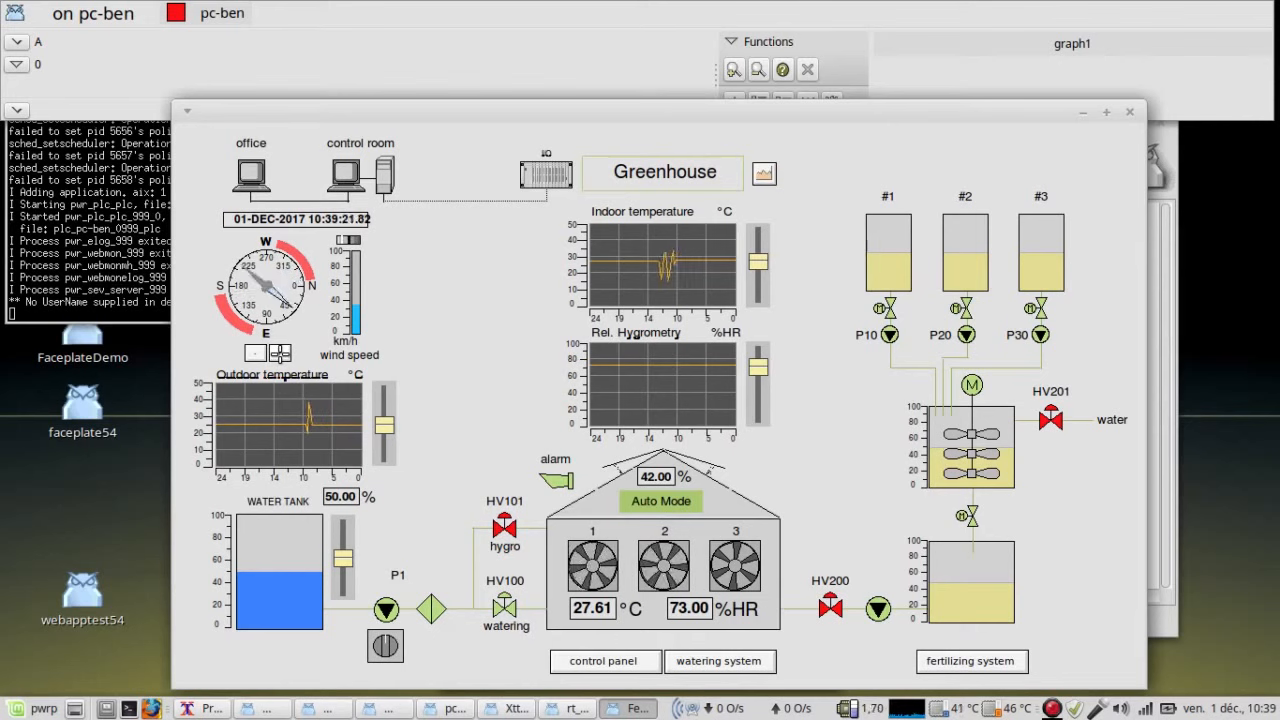
left_click(281, 353)
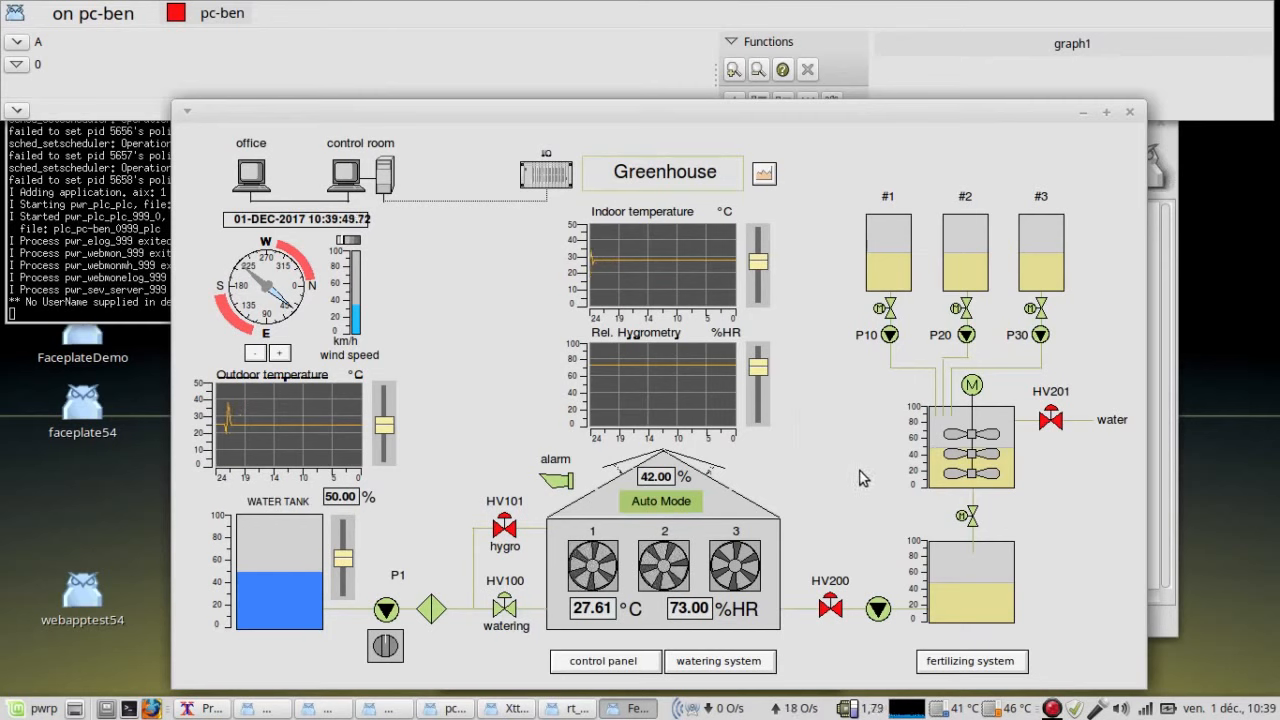
Close the Greenhouse process graph and the Xtt pc-ben window.
left_click(1130, 113)
left_click(612, 444)
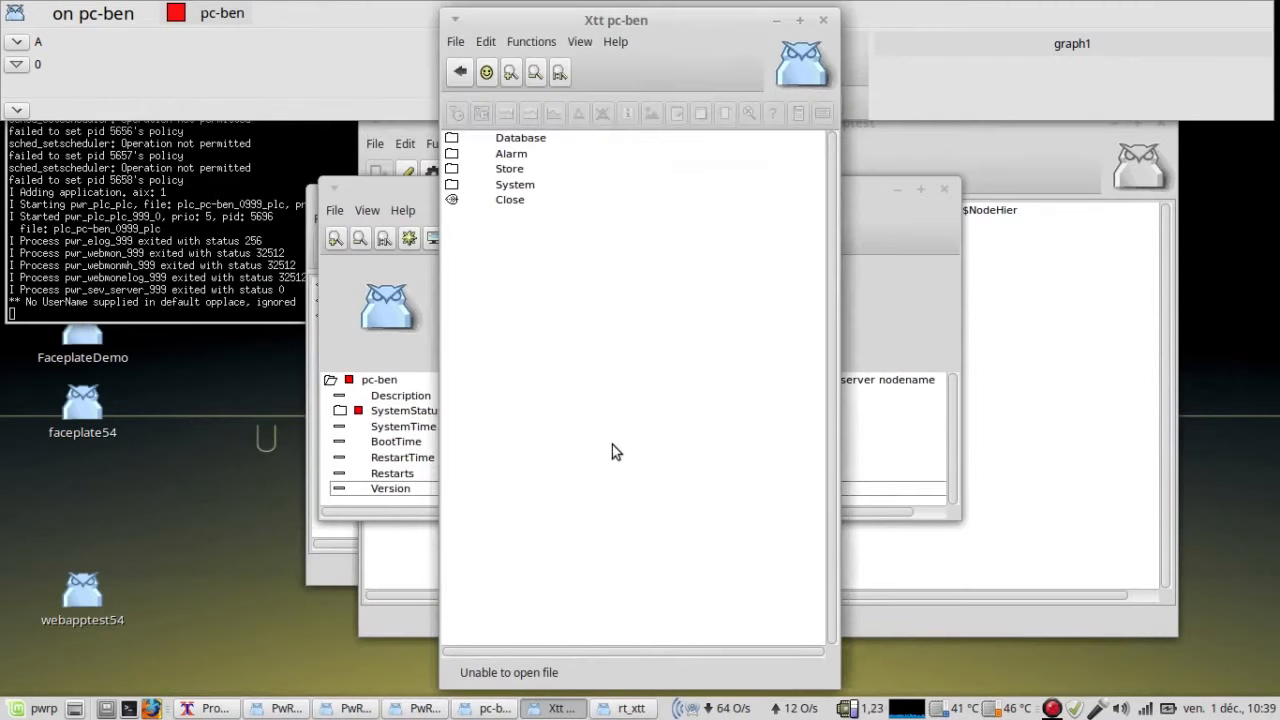
left_click(822, 22)
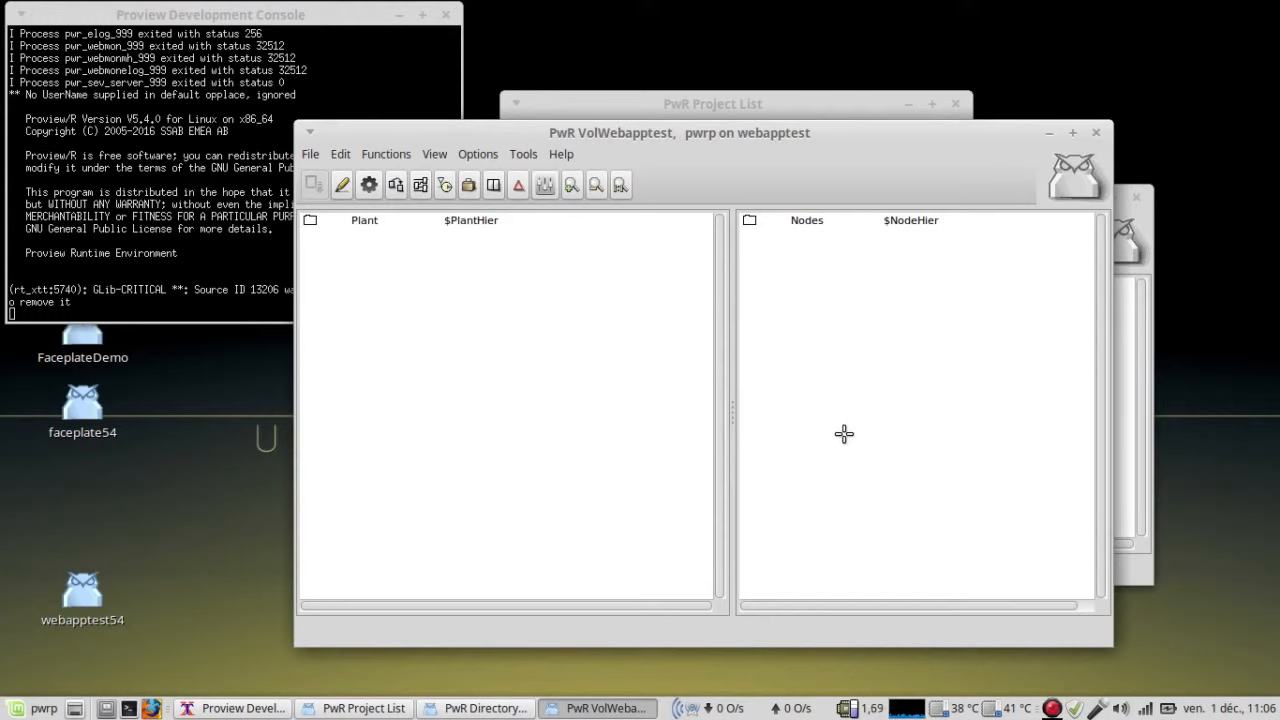
Expand the node hierarchy of VolWebapptest through Nodes, Webapptest and OpPlaces down to the graphs under Op.
left_click(750, 220)
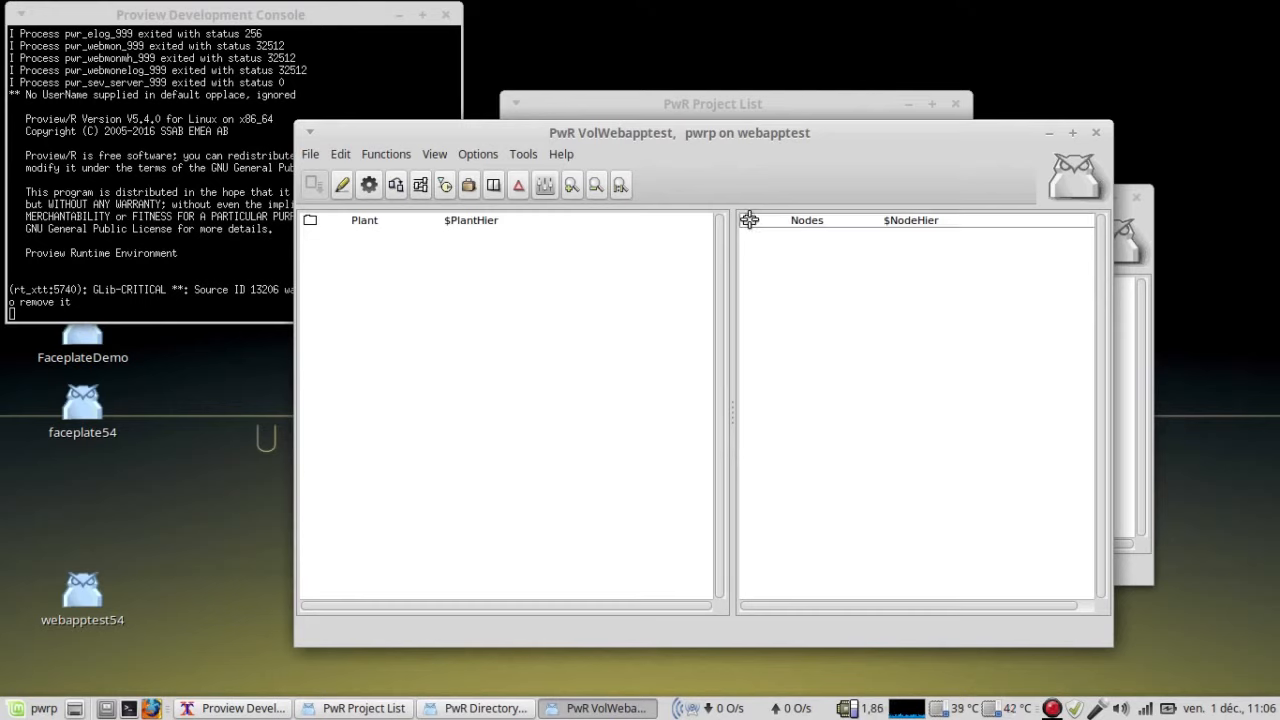
left_click(750, 220)
left_click(760, 236)
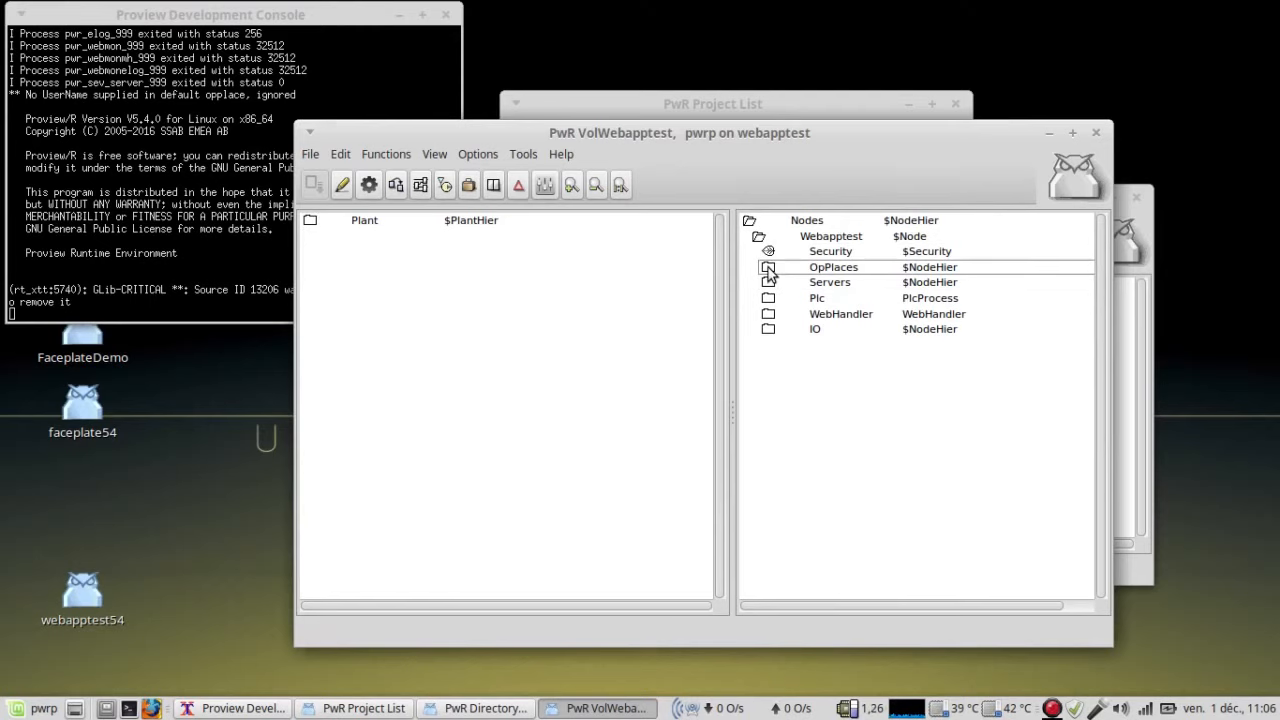
left_click(768, 269)
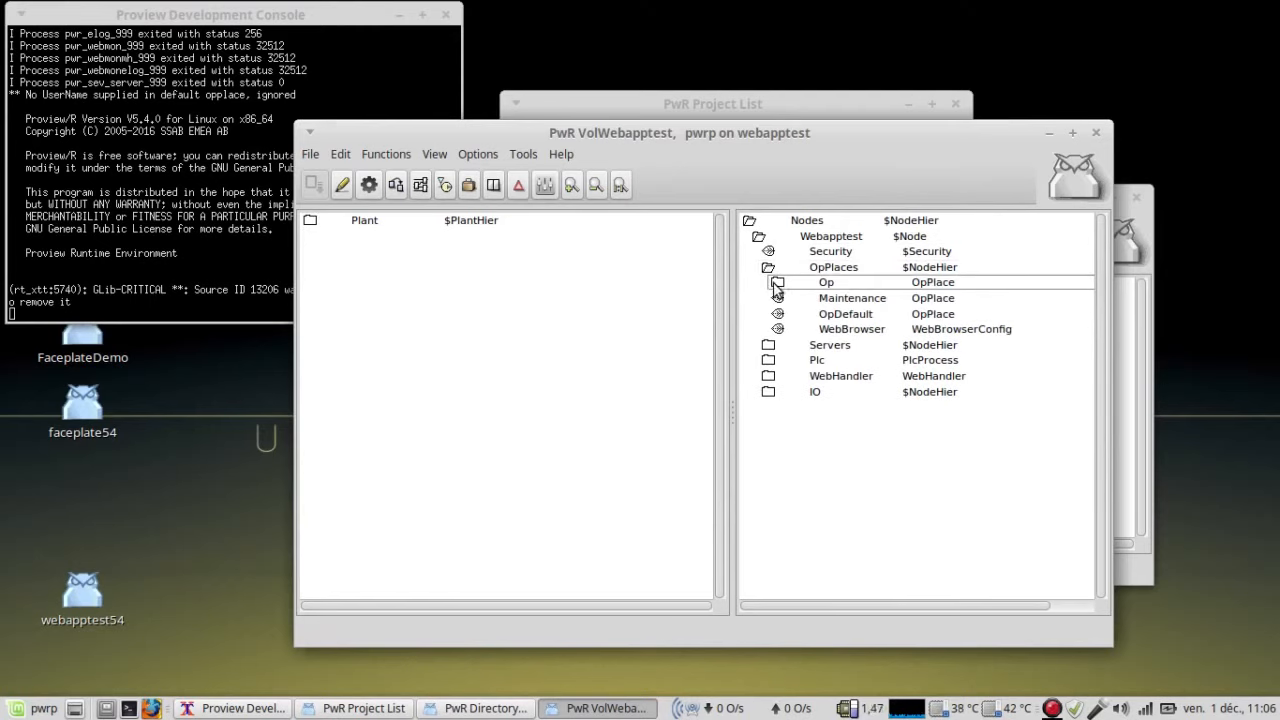
left_click(777, 284)
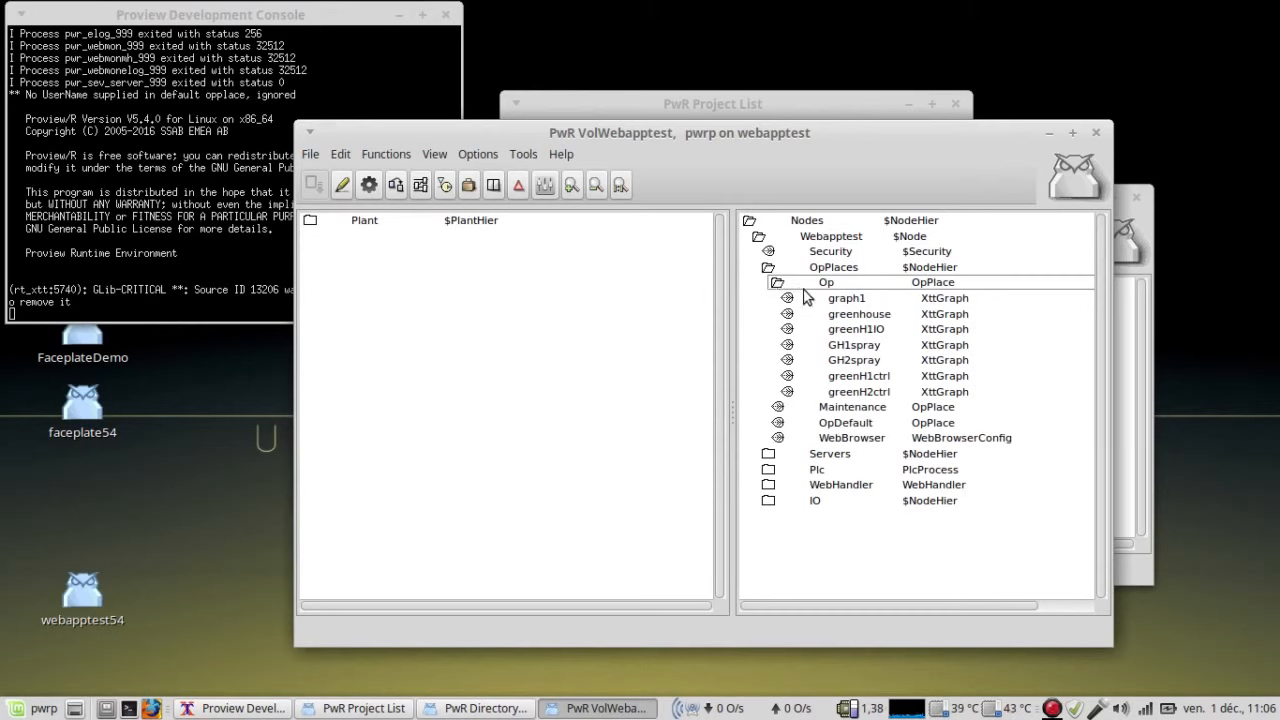
Enter edit mode, open the Op operator place object and expand its AutoStart attribute, with the window widened and moved clear of the tree.
left_click(343, 186)
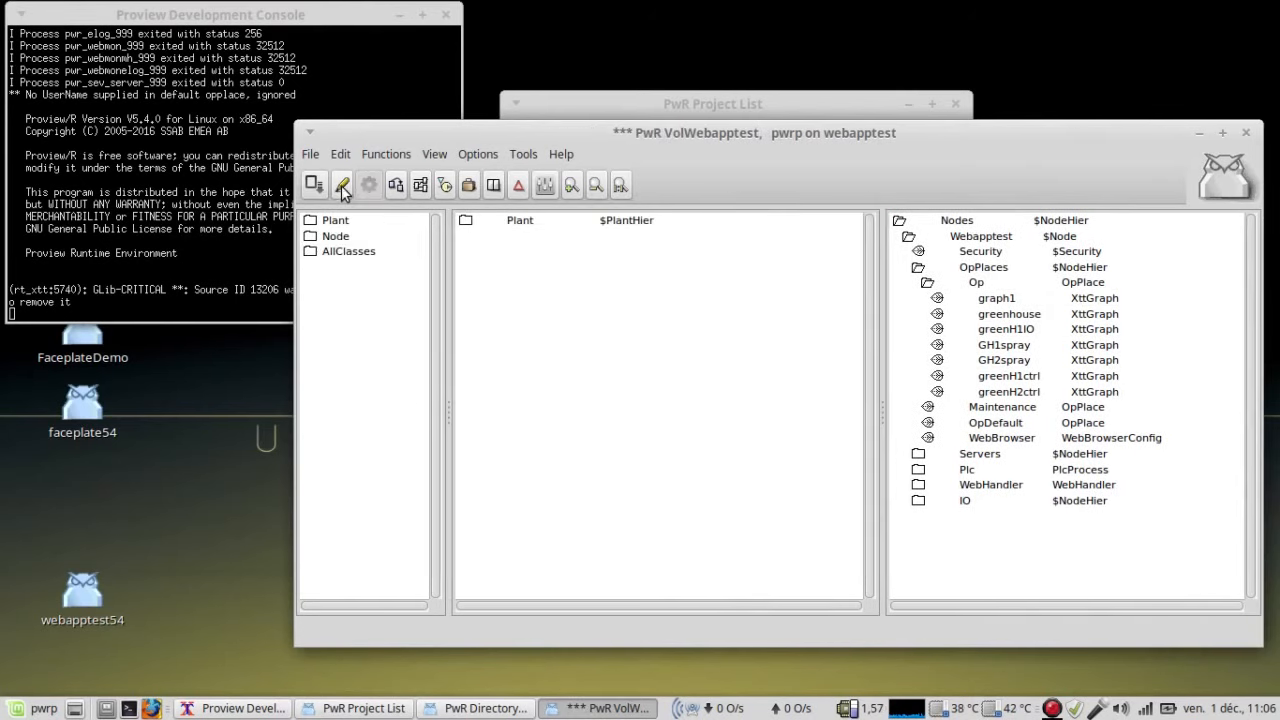
left_click_drag(824, 135, 772, 143)
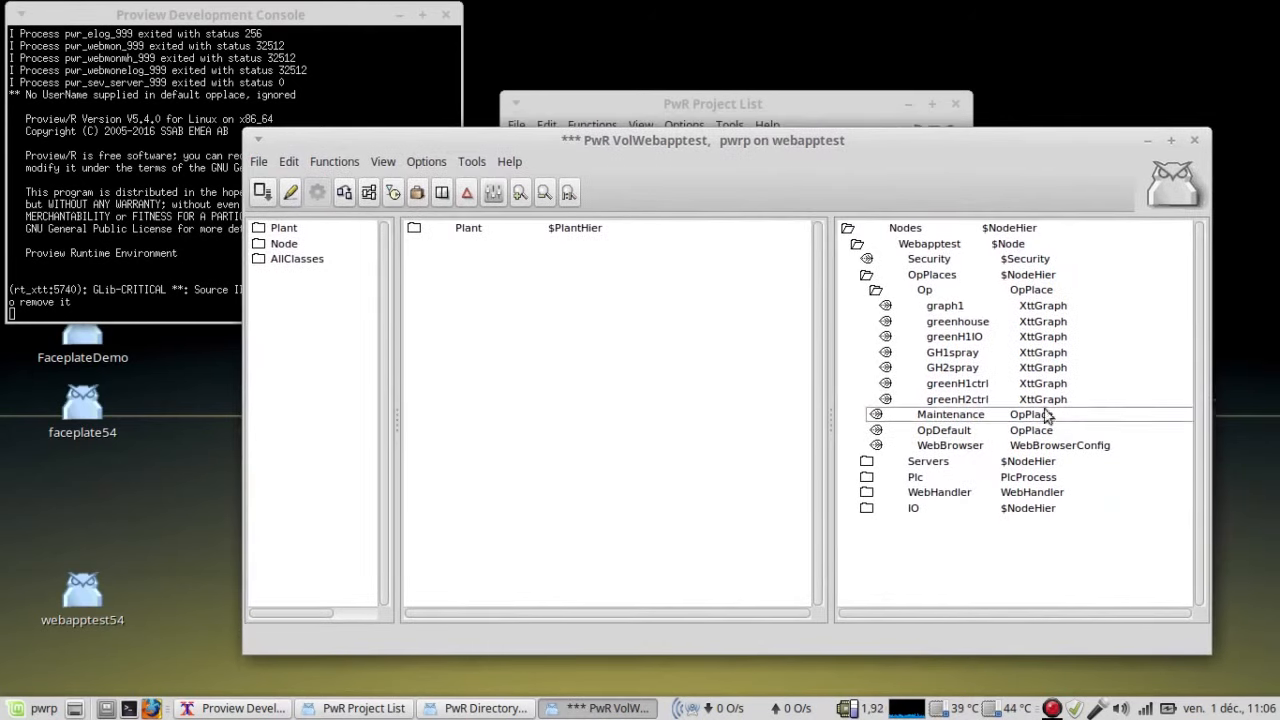
right_click(917, 293)
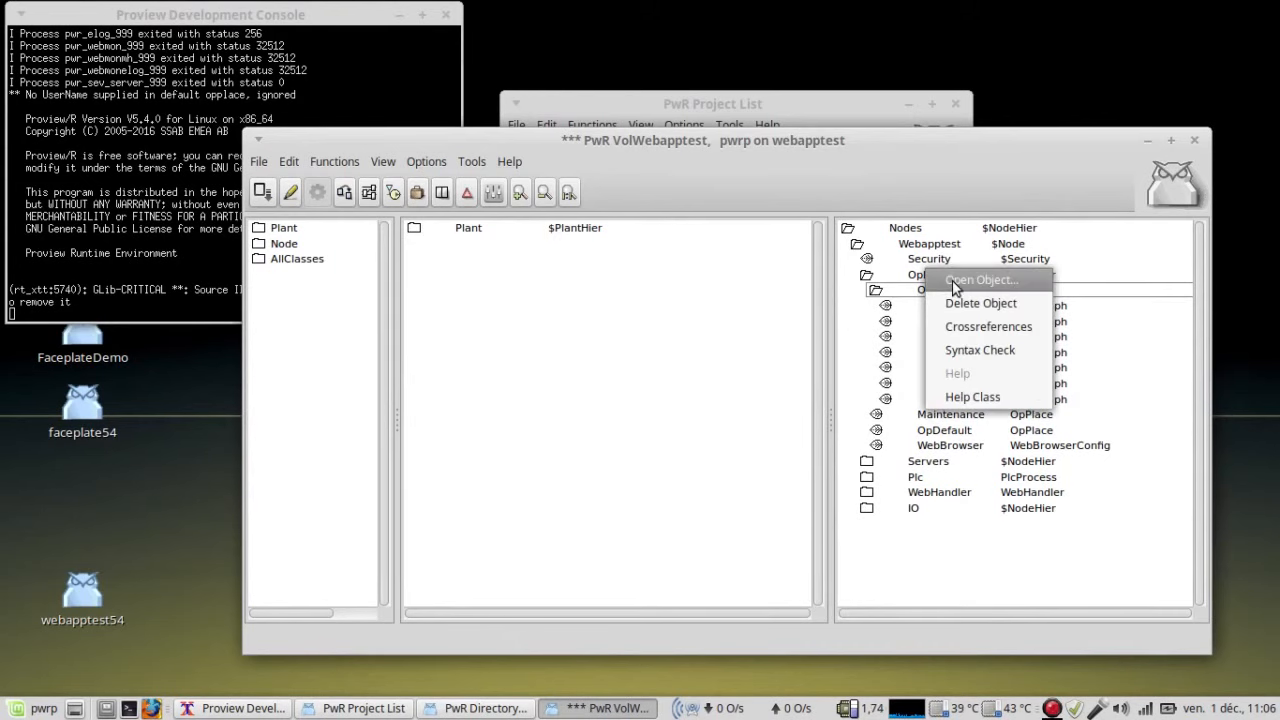
left_click(978, 280)
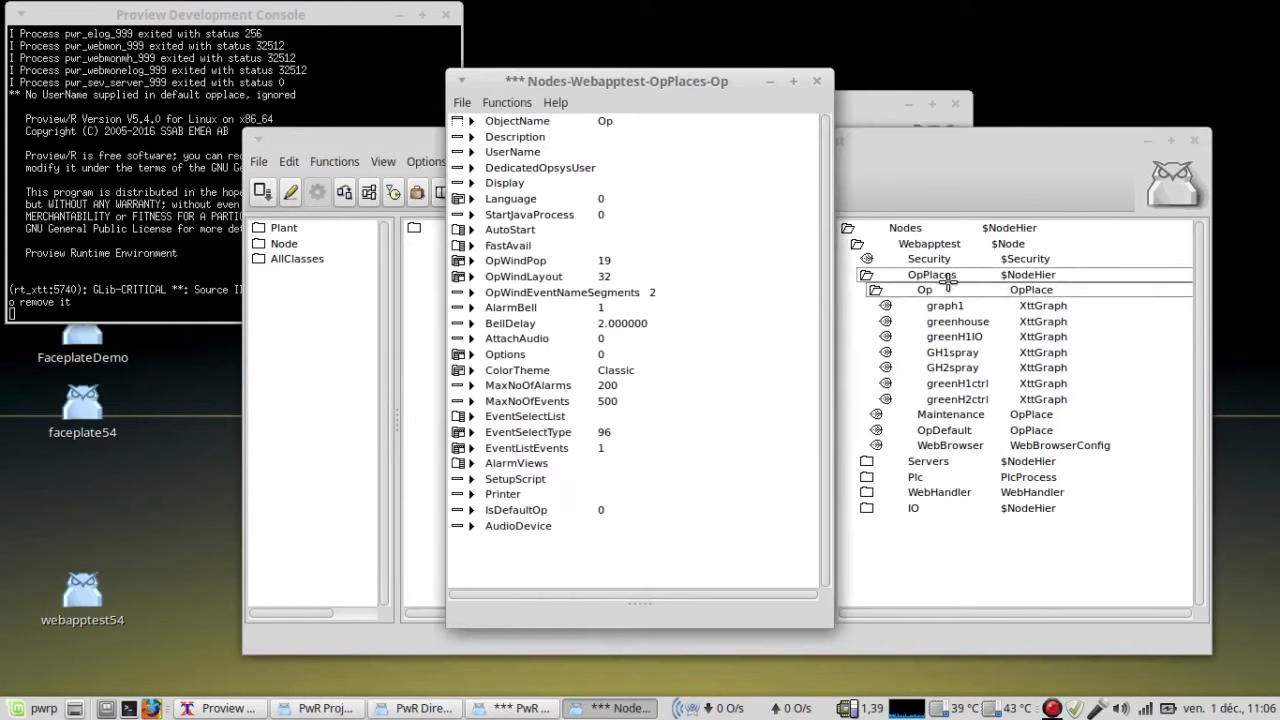
left_click(466, 231)
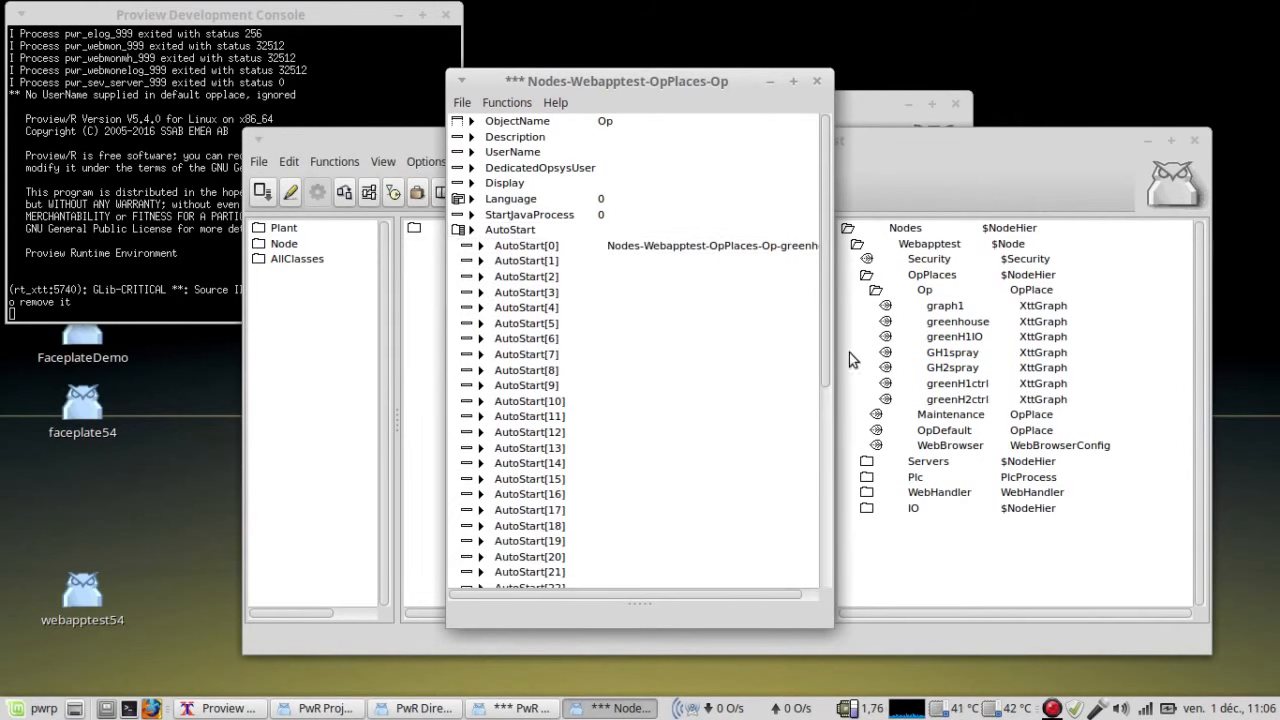
left_click_drag(826, 327, 890, 328)
left_click_drag(739, 79, 574, 56)
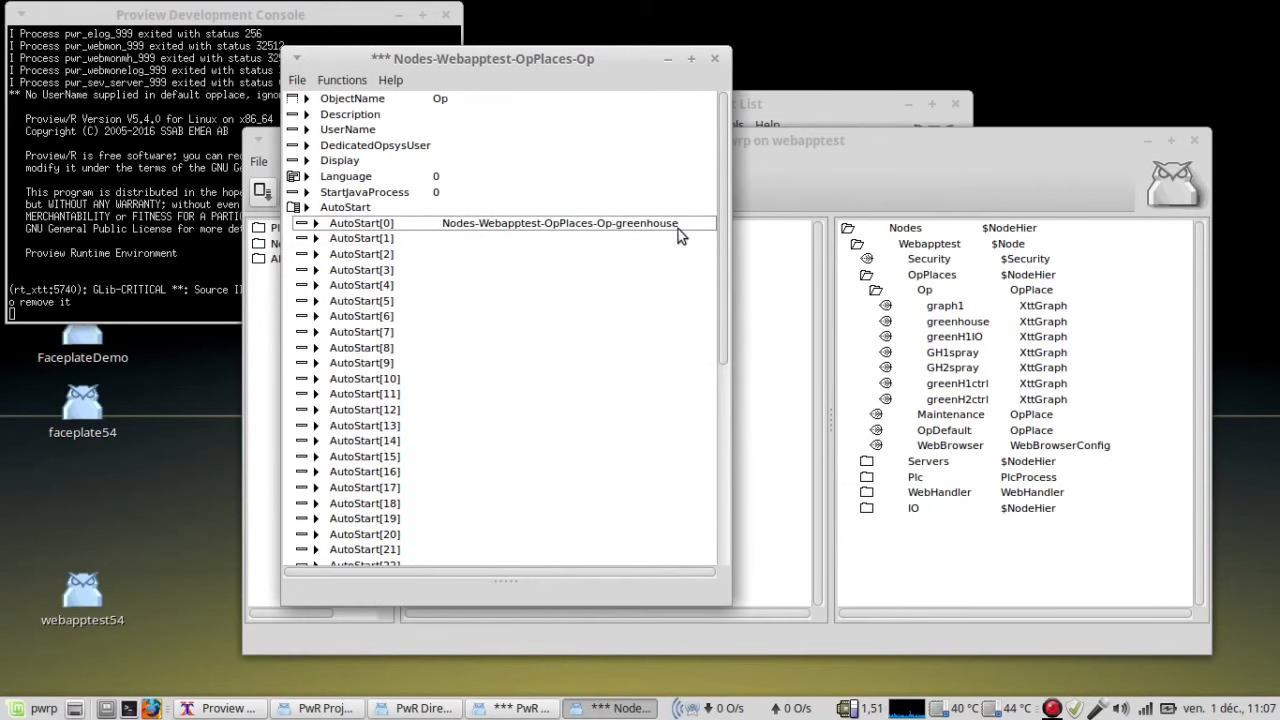
left_click_drag(606, 61, 380, 58)
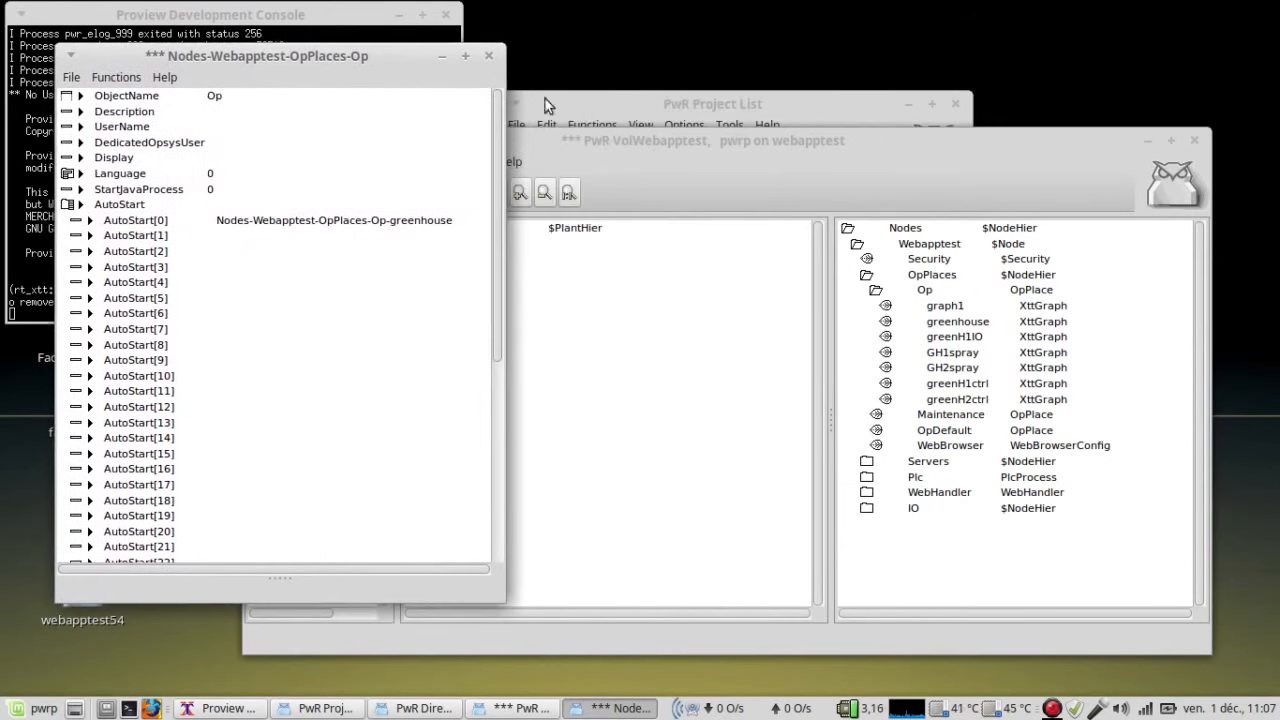
Select the greenhouse XttGraph under Op, compare it with the AutoStart[0] entry, and close the Op attribute window.
left_click_drag(577, 137, 615, 147)
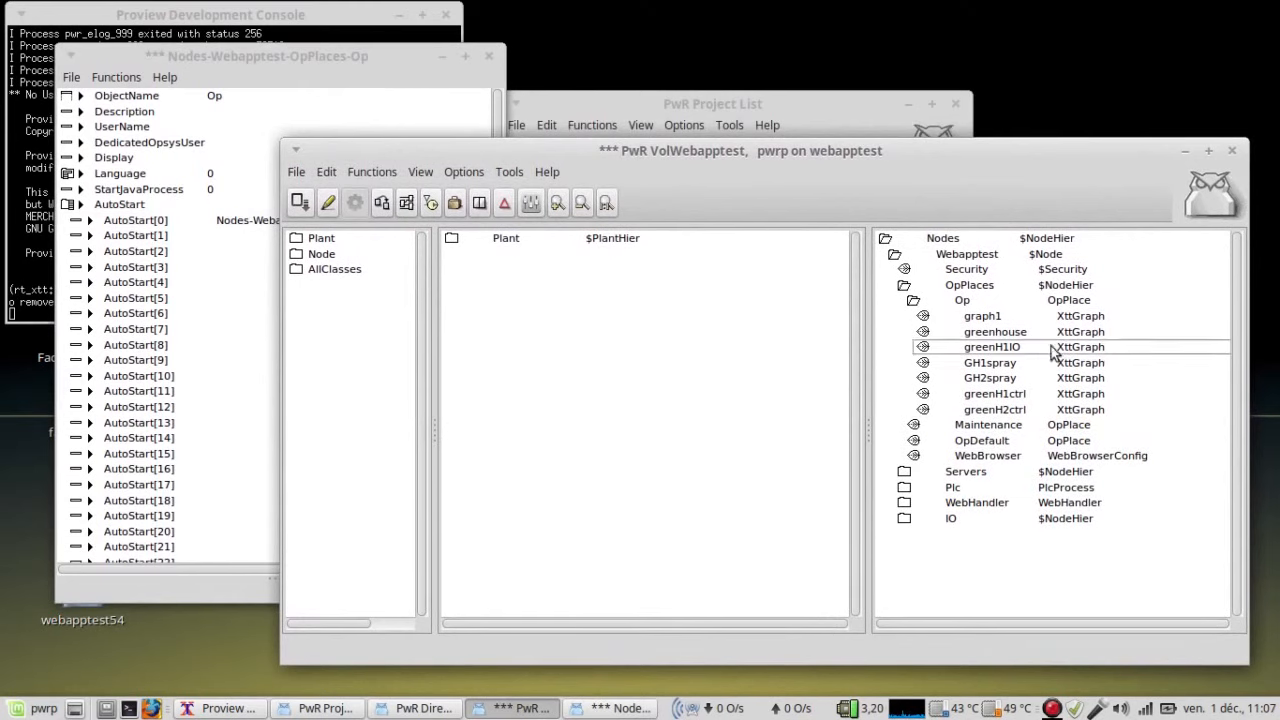
left_click(986, 339)
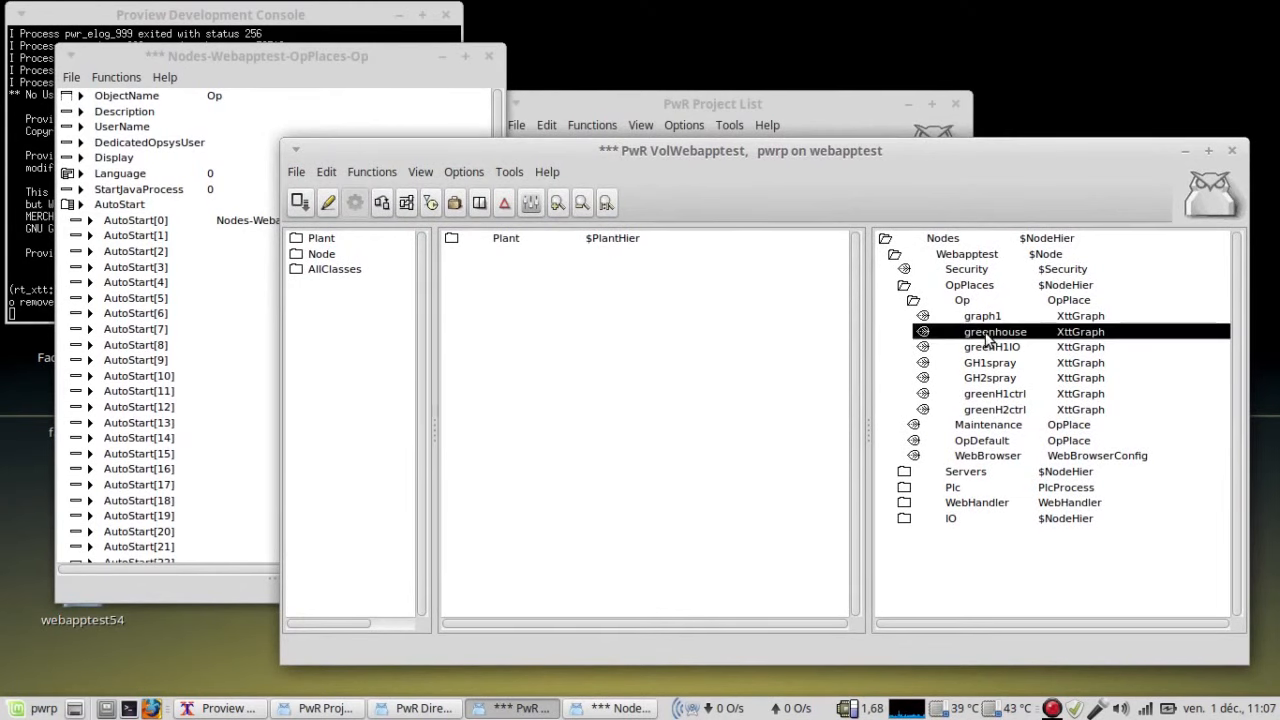
left_click(357, 58)
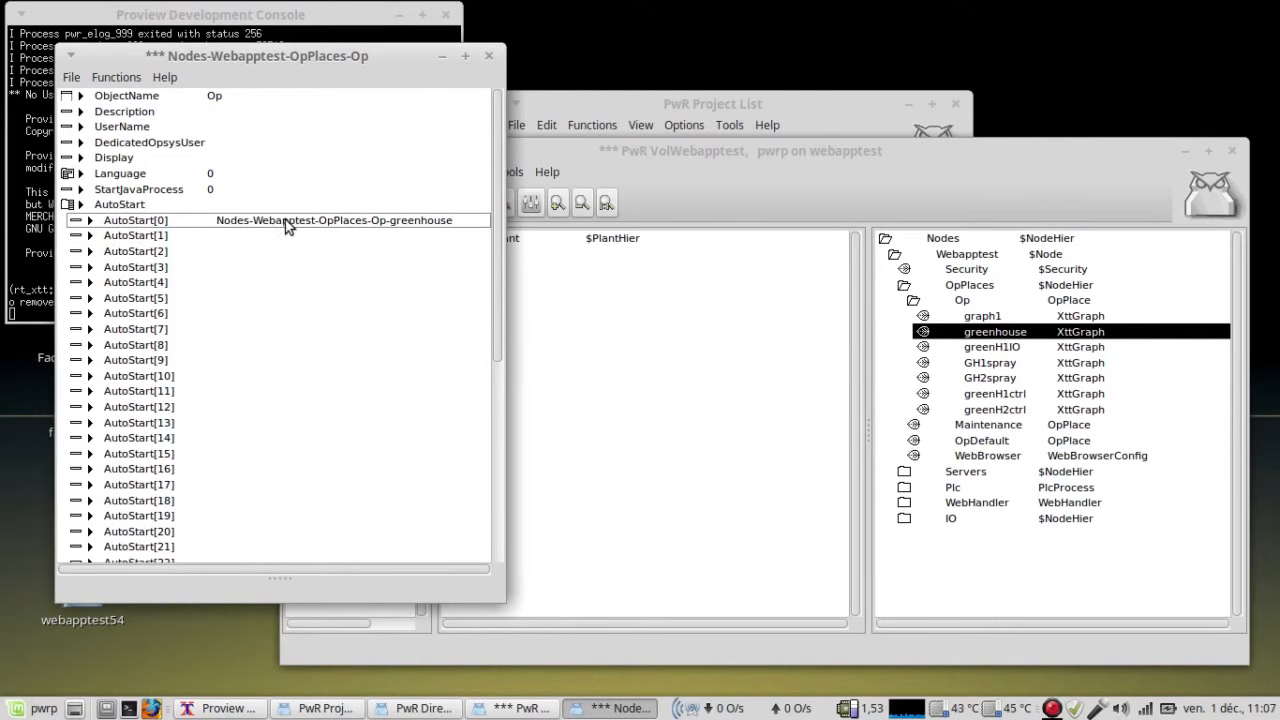
left_click(489, 58)
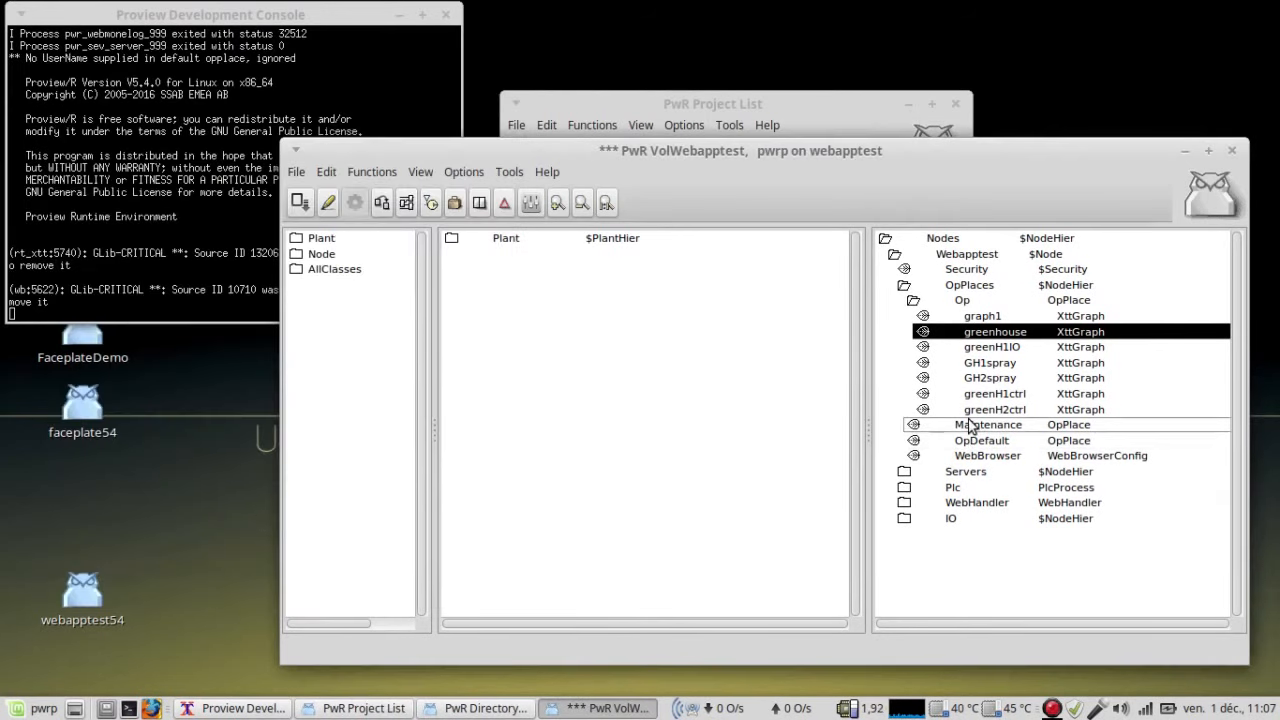
Leave edit mode and close the VolWebapptest volume, agreeing to exit.
left_click(326, 206)
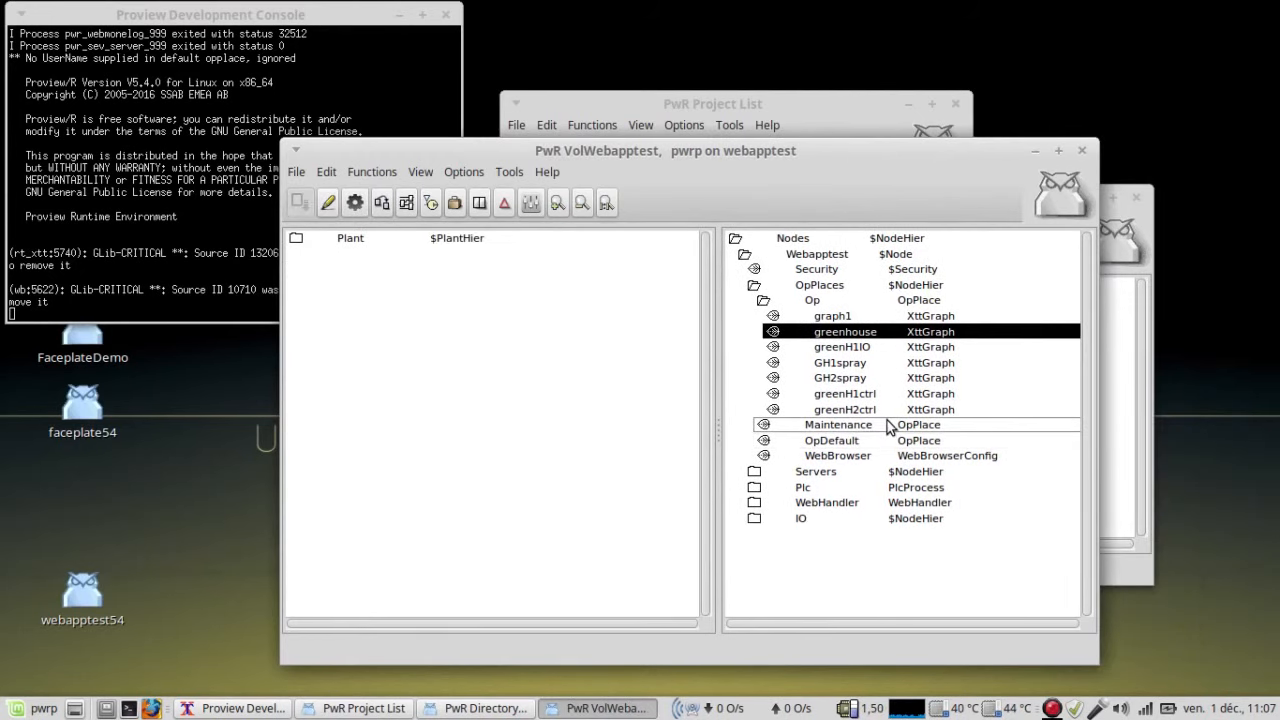
left_click(1082, 152)
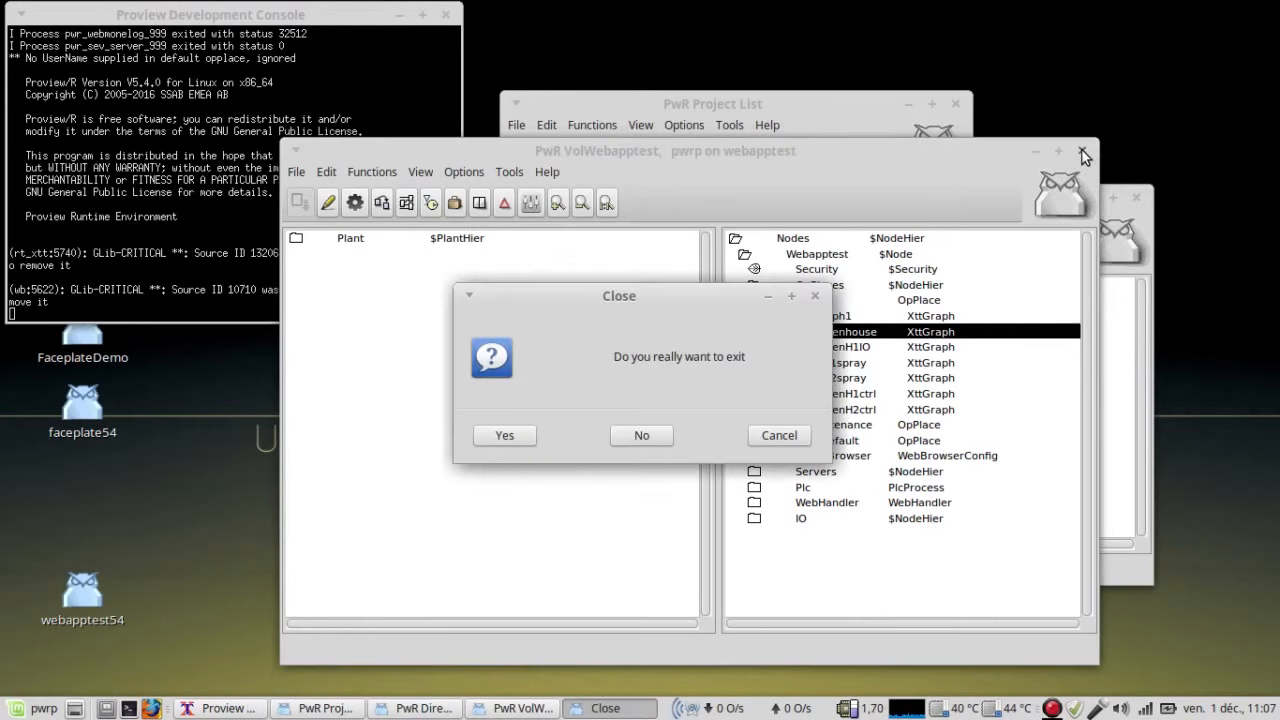
left_click(506, 435)
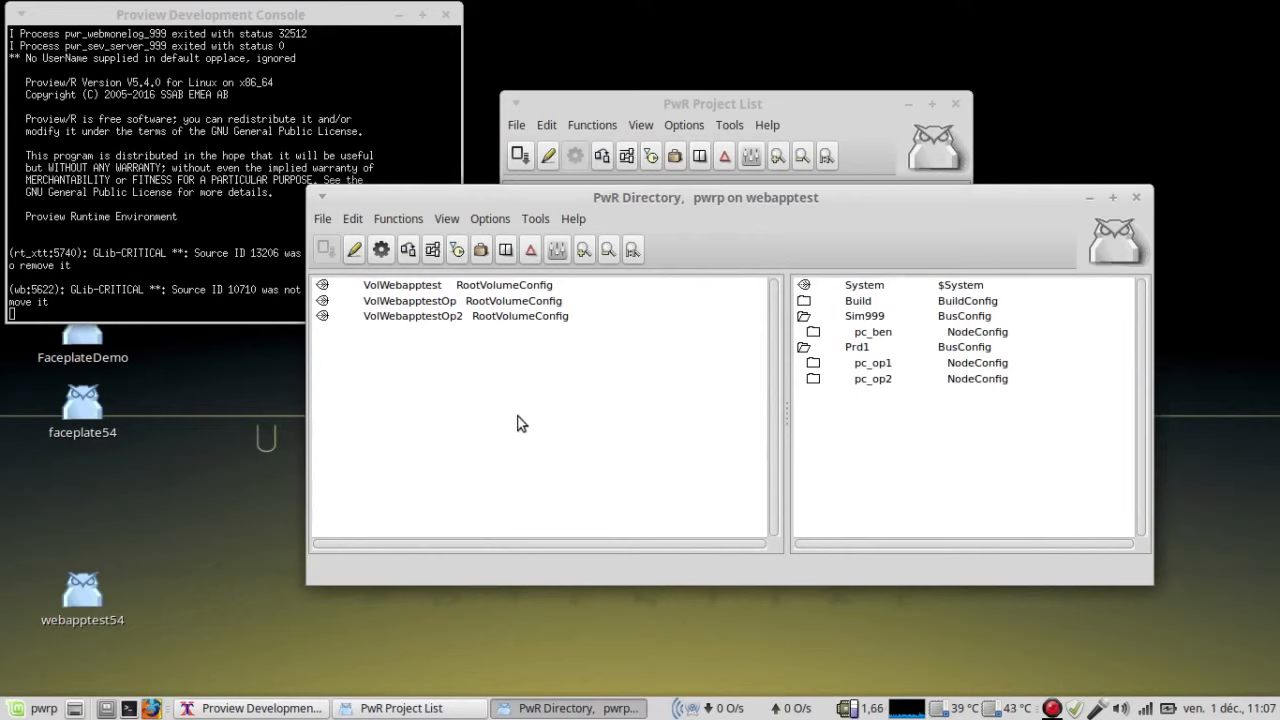
Open the VolWebapptestOp volume from the directory, shrink and reposition its window, and widen the node hierarchy pane.
left_click(449, 303)
right_click(449, 303)
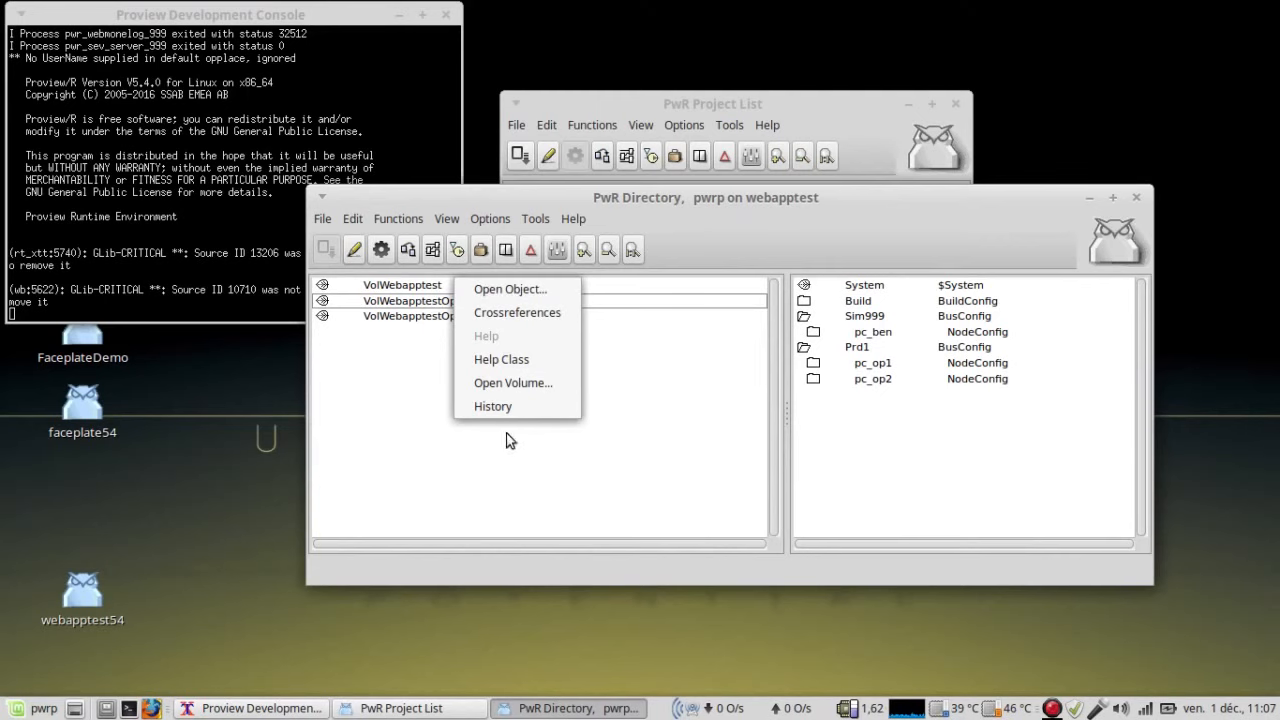
left_click(528, 389)
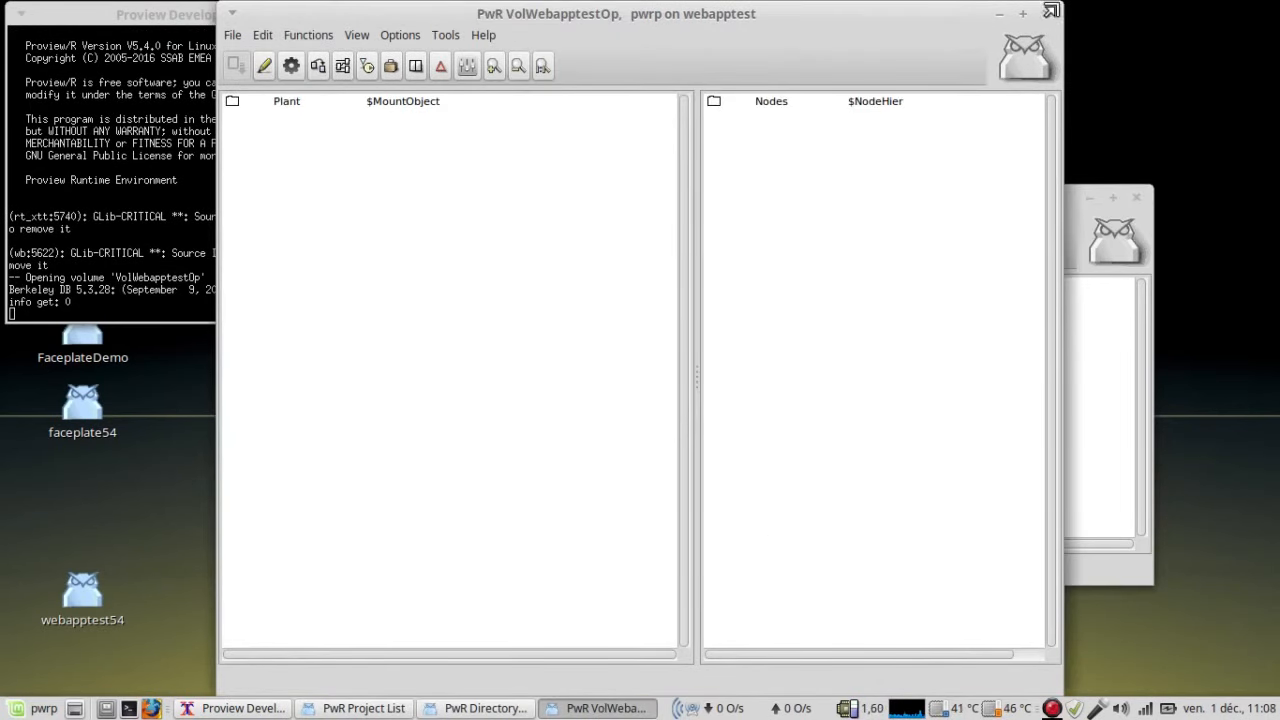
left_click_drag(1056, 10, 1000, 171)
left_click_drag(786, 172, 944, 68)
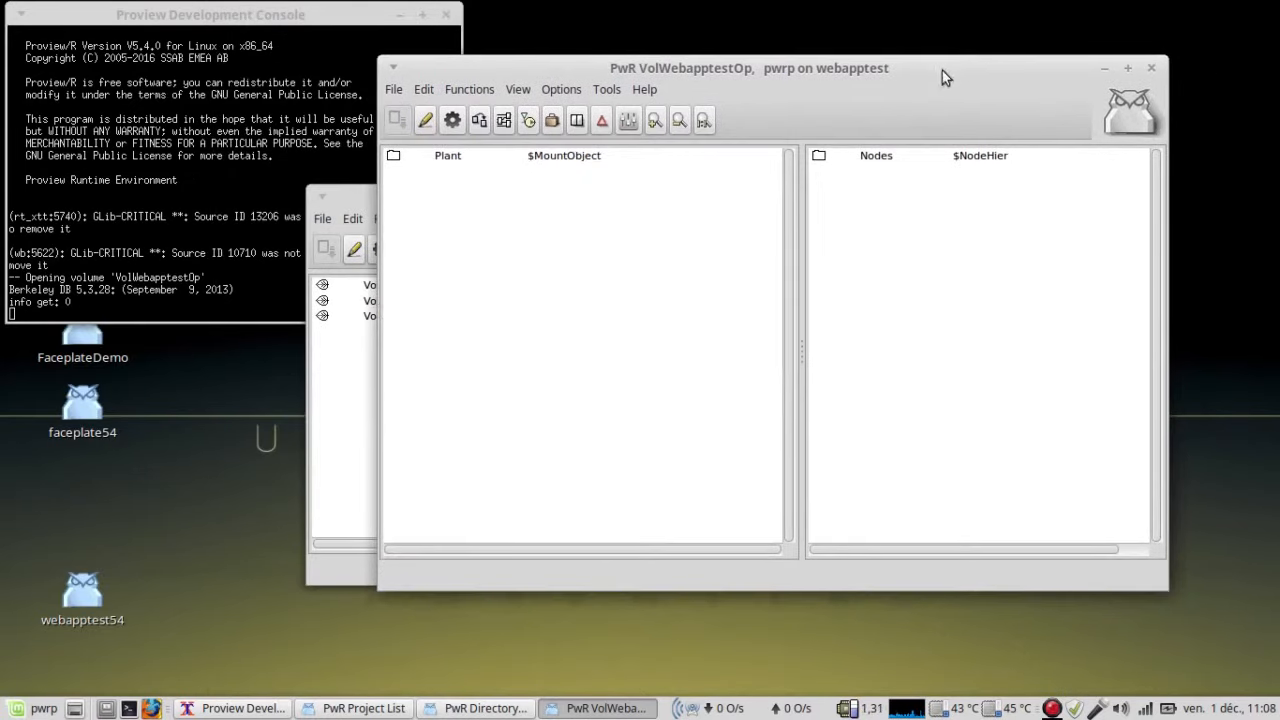
left_click_drag(806, 349, 750, 346)
Expand the mounted Webapptest node down to the graphs under Op, and the WebapptestOp node down to its OpPlaces.
left_click(768, 155)
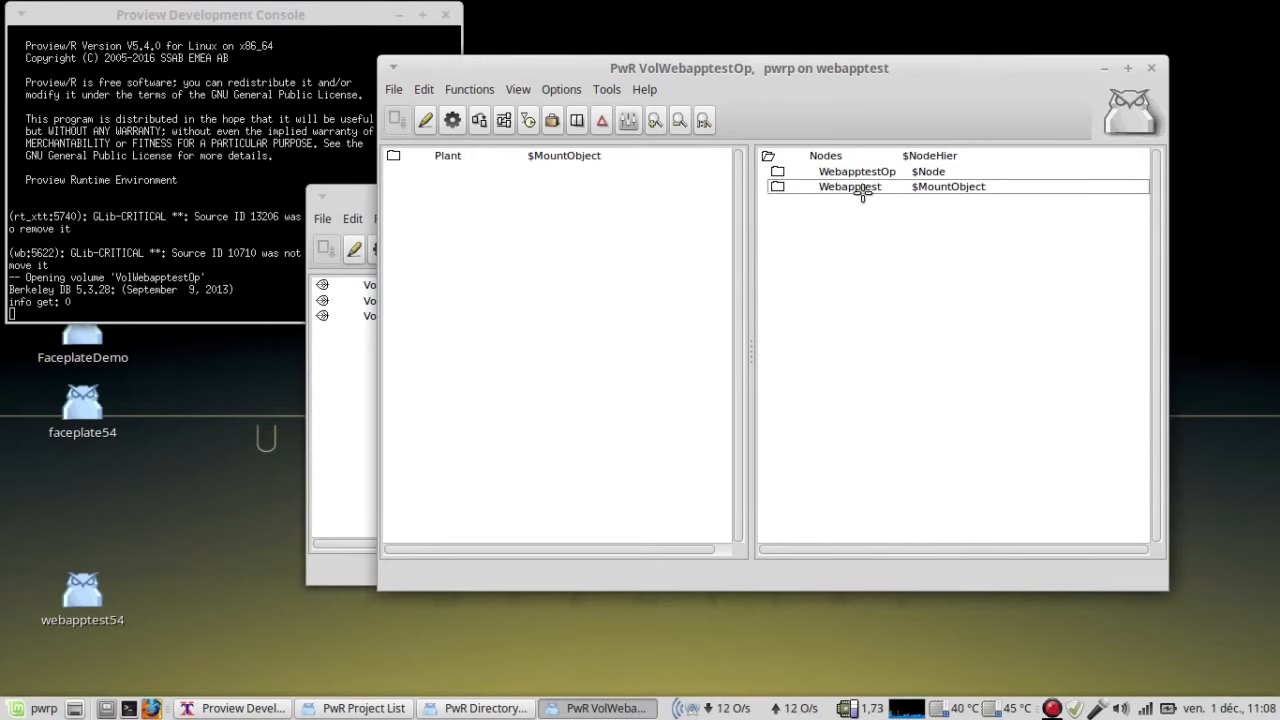
left_click(775, 186)
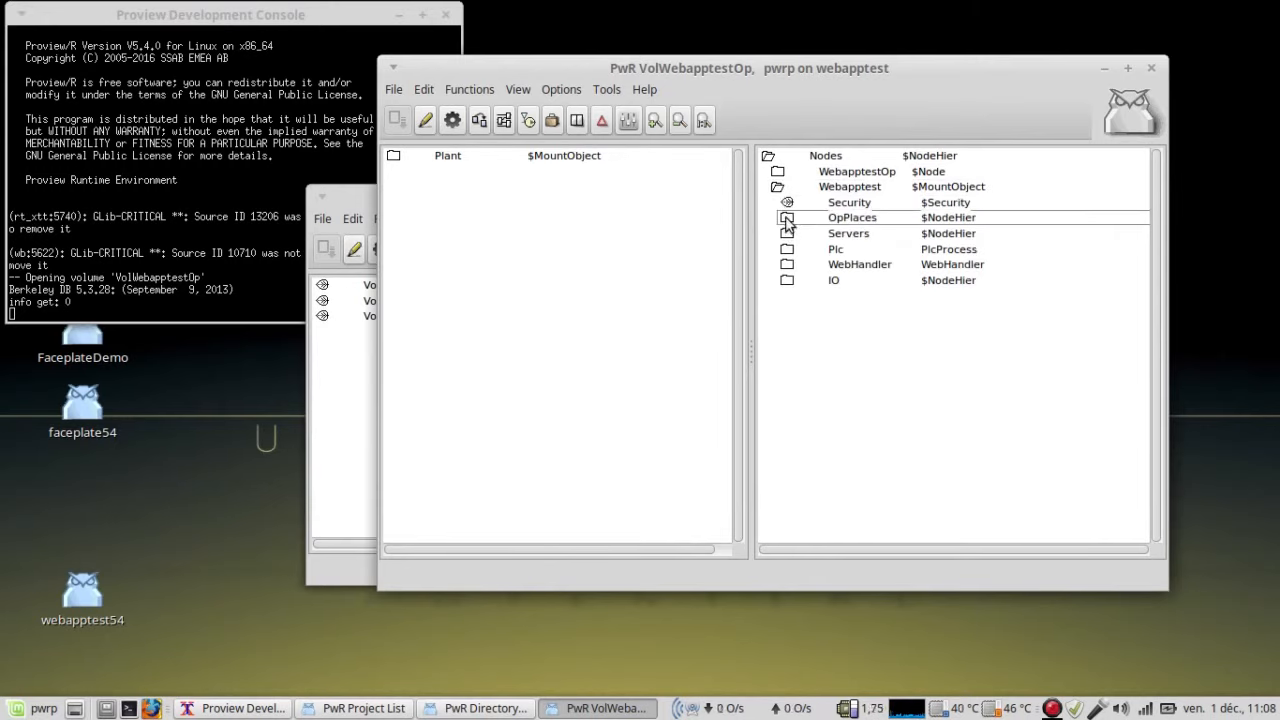
left_click(787, 218)
left_click(797, 235)
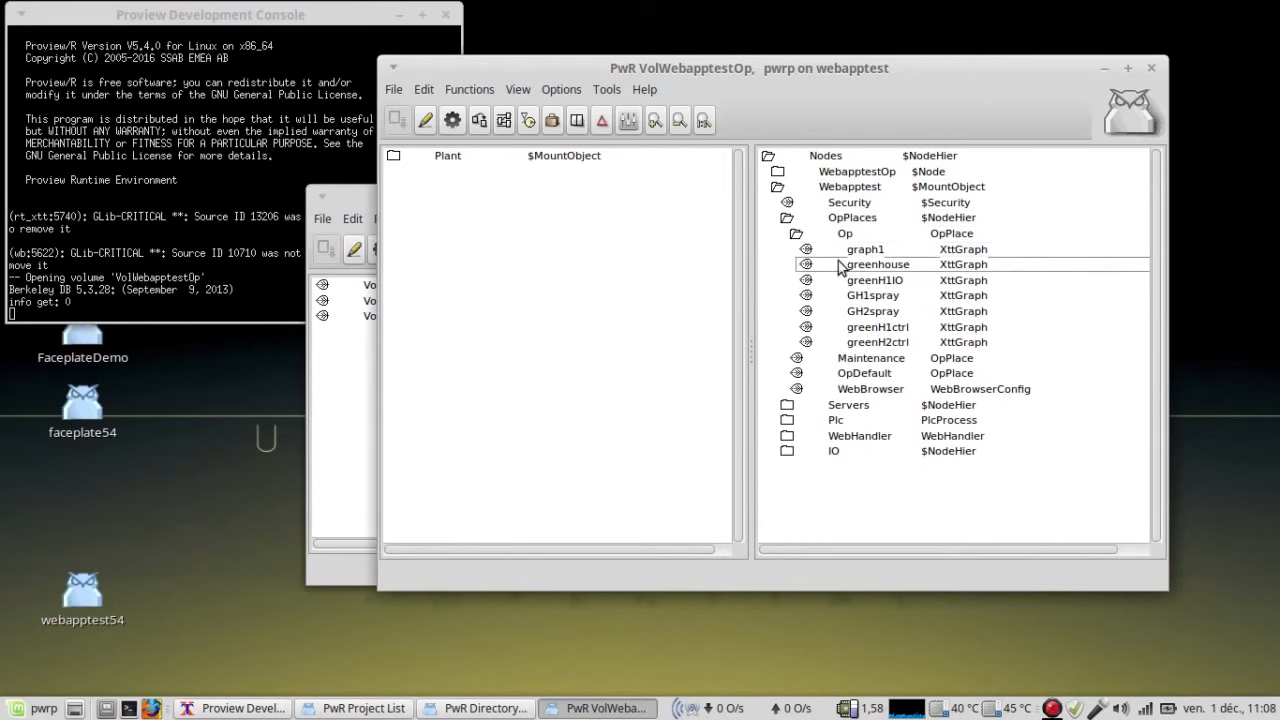
left_click(778, 174)
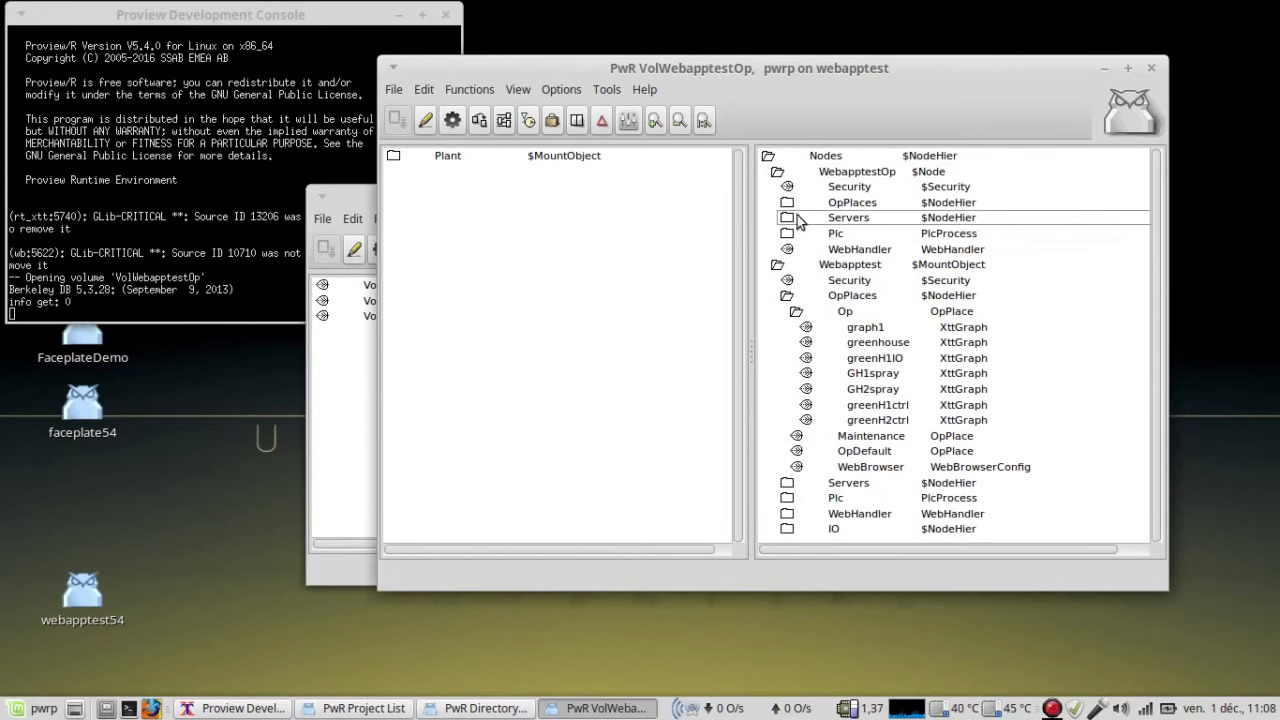
left_click(787, 203)
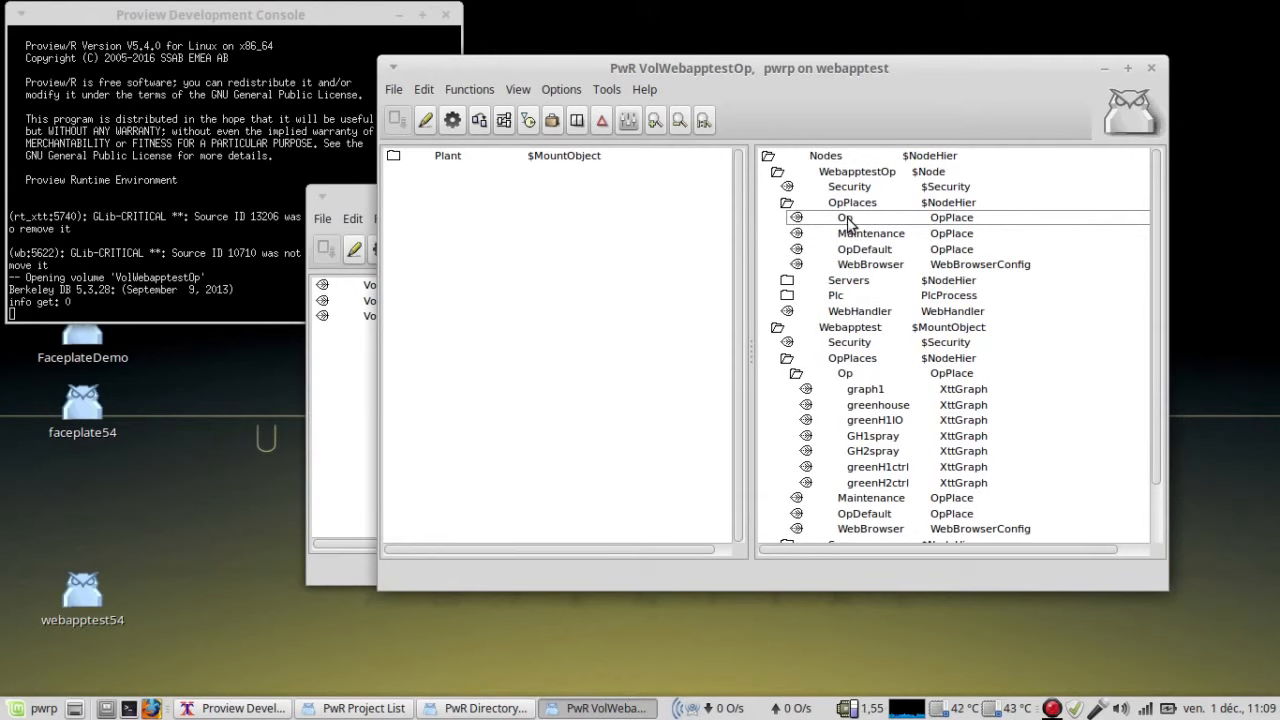
Enter edit mode, open the Op object under WebapptestOp and expand its AutoStart attribute, widening the window to show the full entry.
left_click(428, 120)
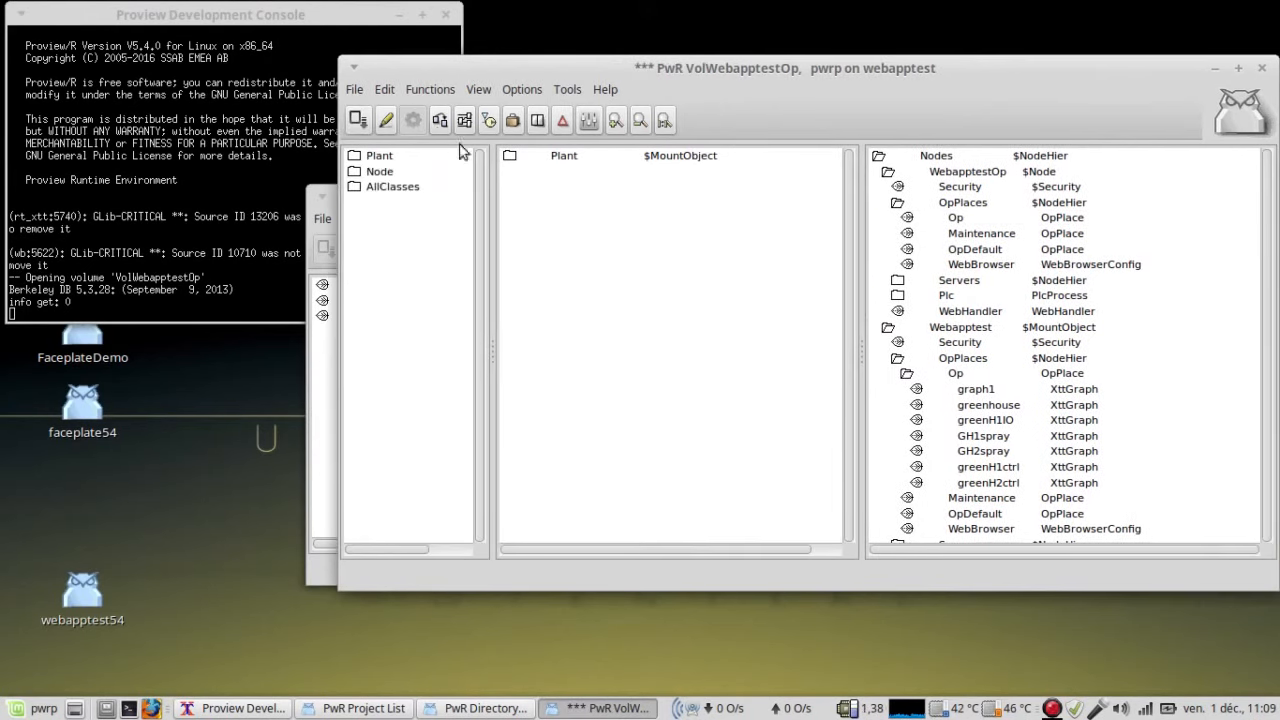
right_click(955, 220)
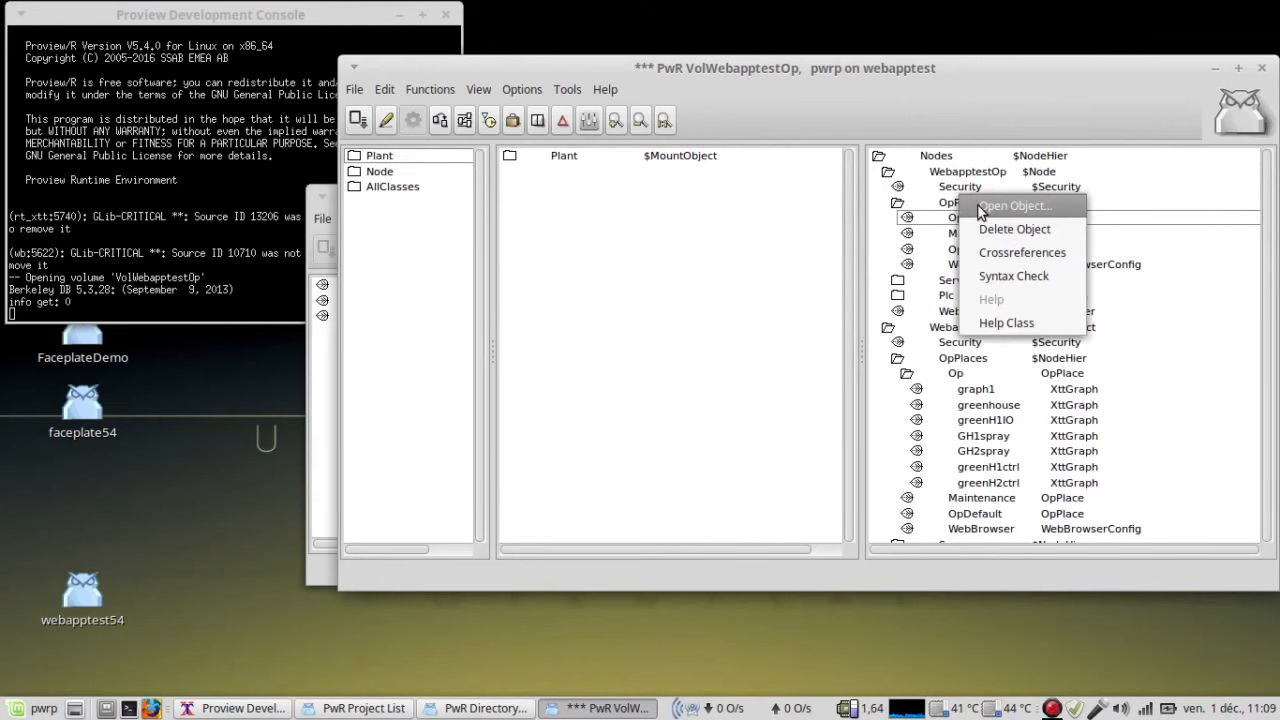
left_click(1012, 206)
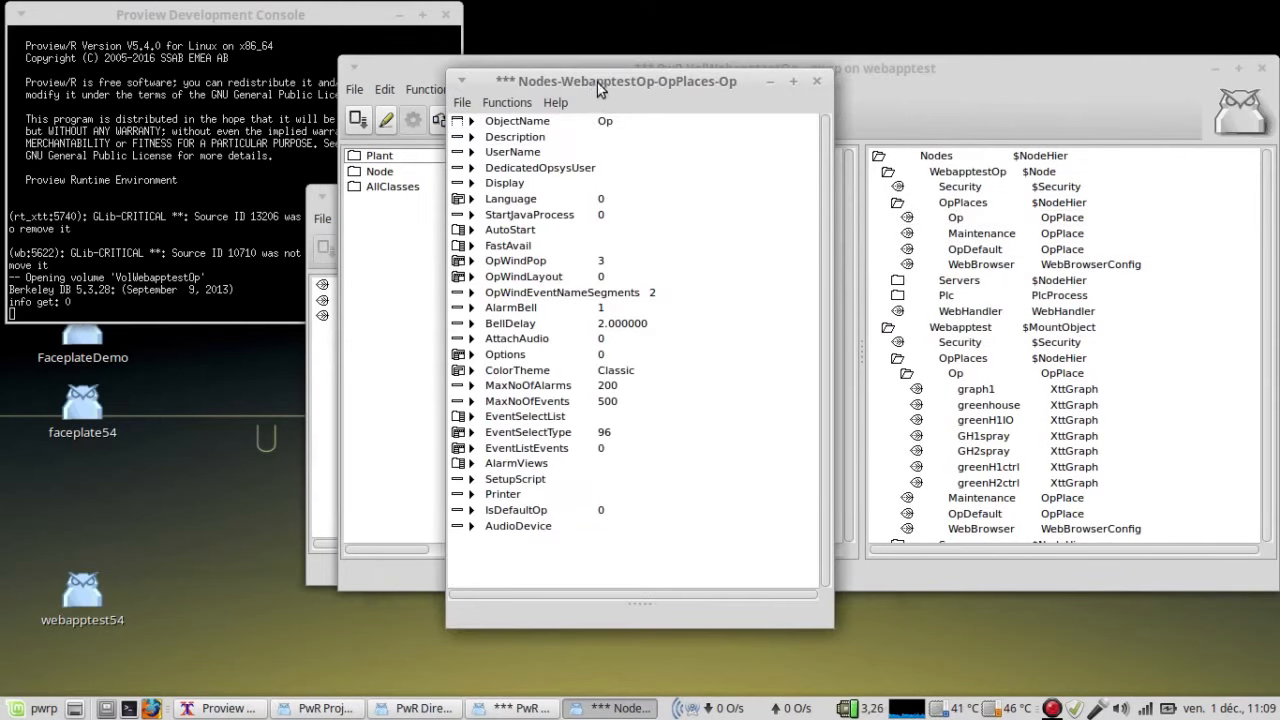
left_click_drag(600, 88, 229, 55)
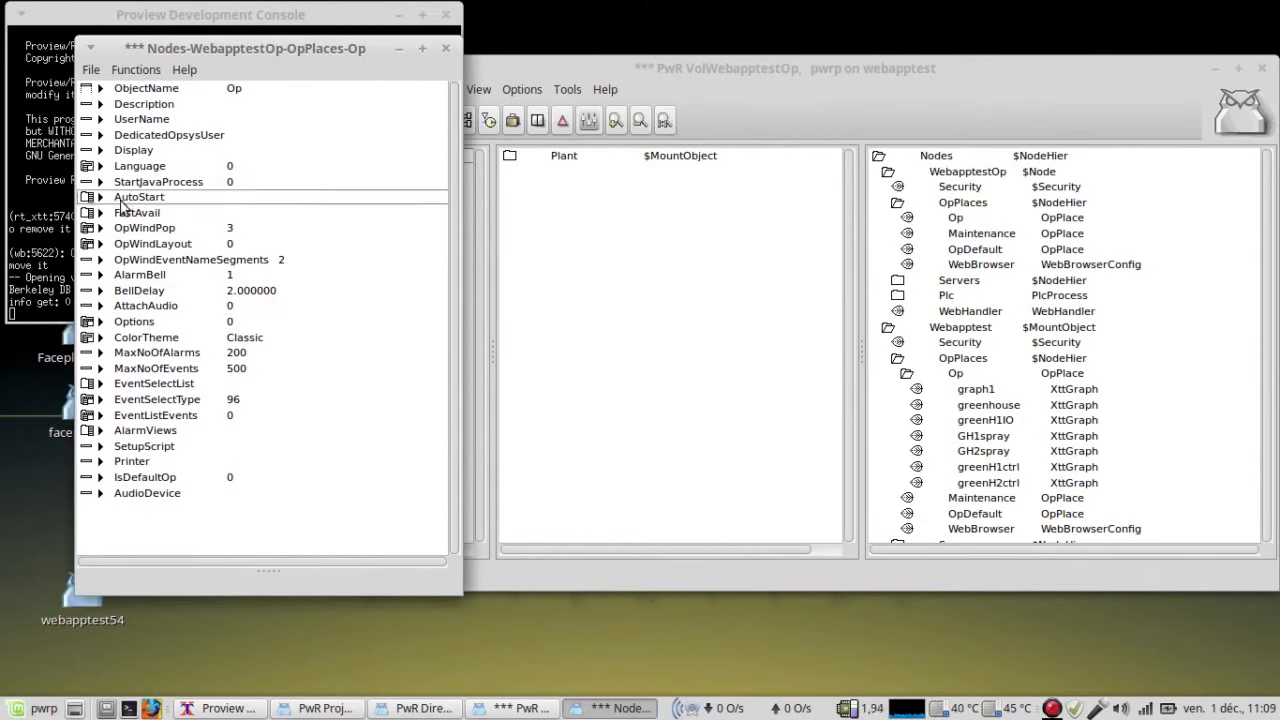
left_click(89, 199)
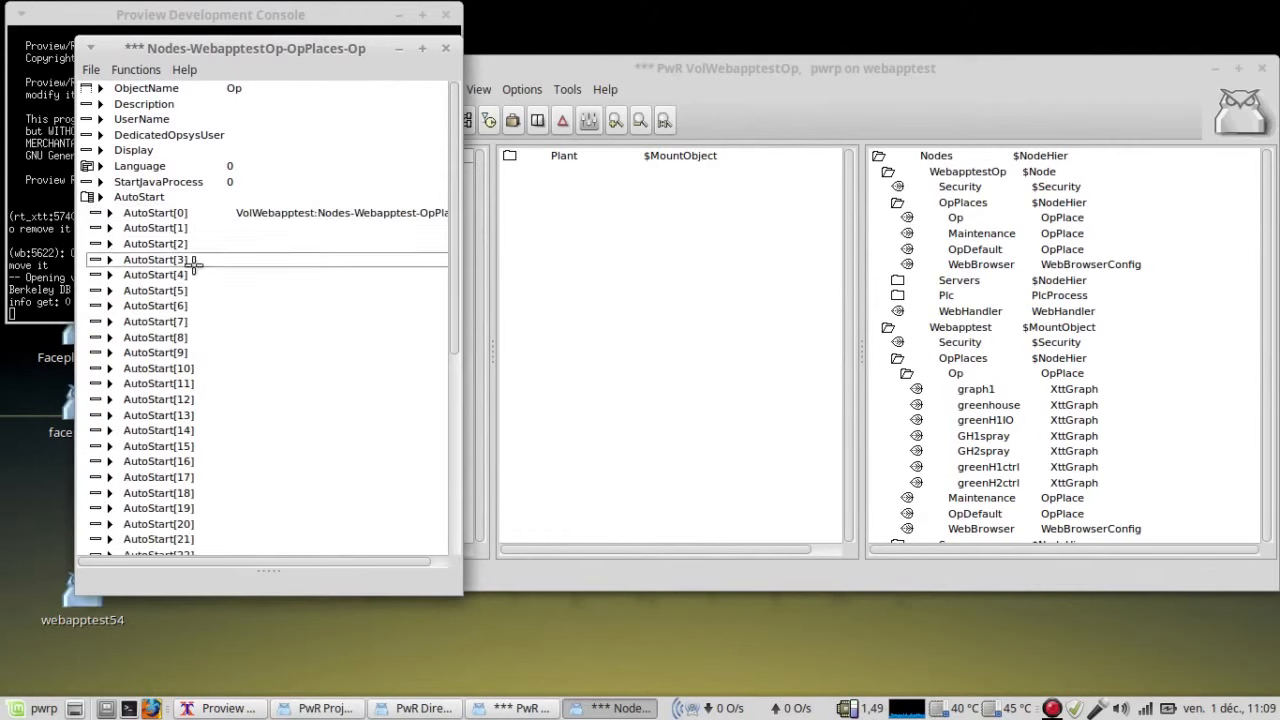
left_click_drag(458, 278, 615, 282)
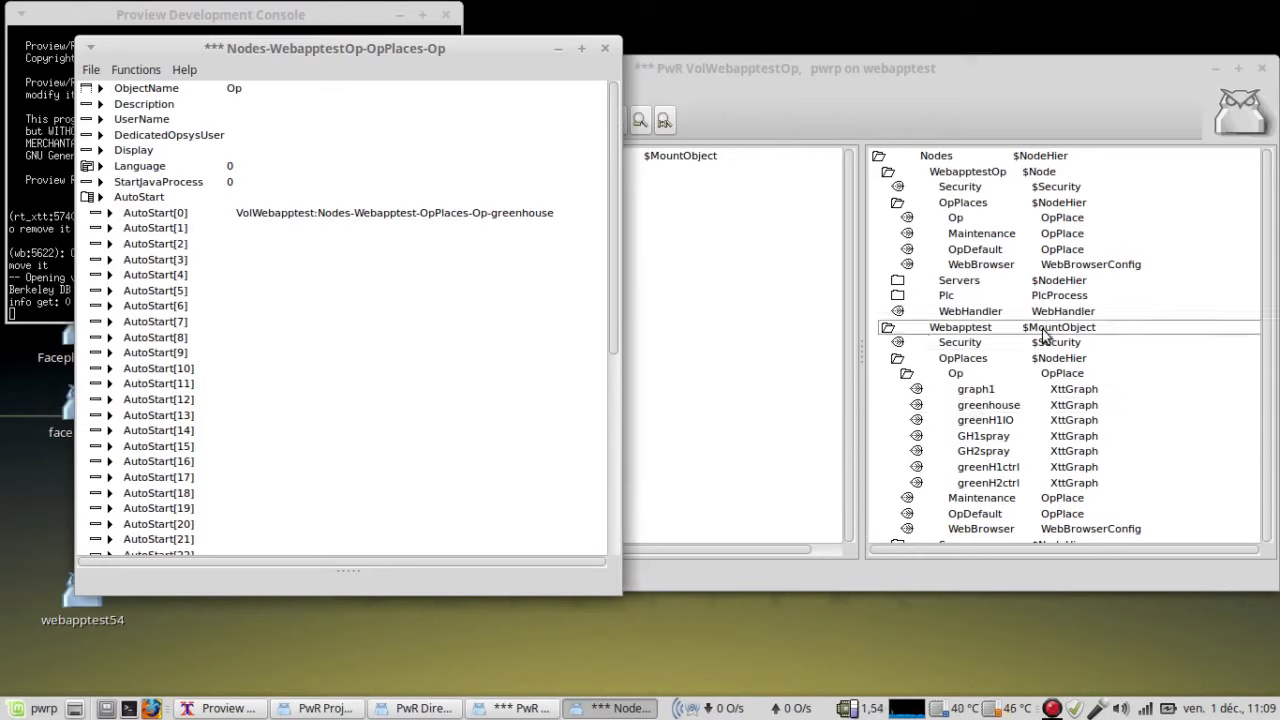
Select the greenhouse graph under the mounted Webapptest node, check it against WebapptestOp's AutoStart[0] entry, and close the attribute window.
left_click(975, 404)
left_click(975, 404)
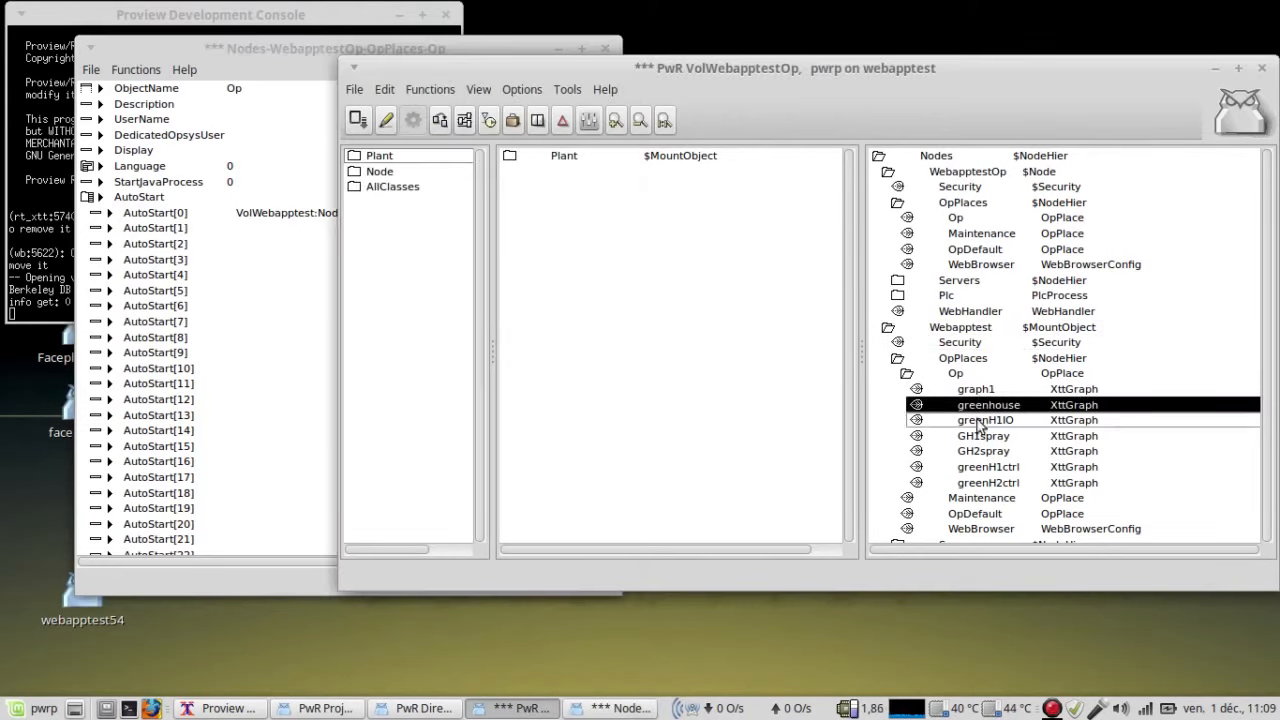
left_click(191, 50)
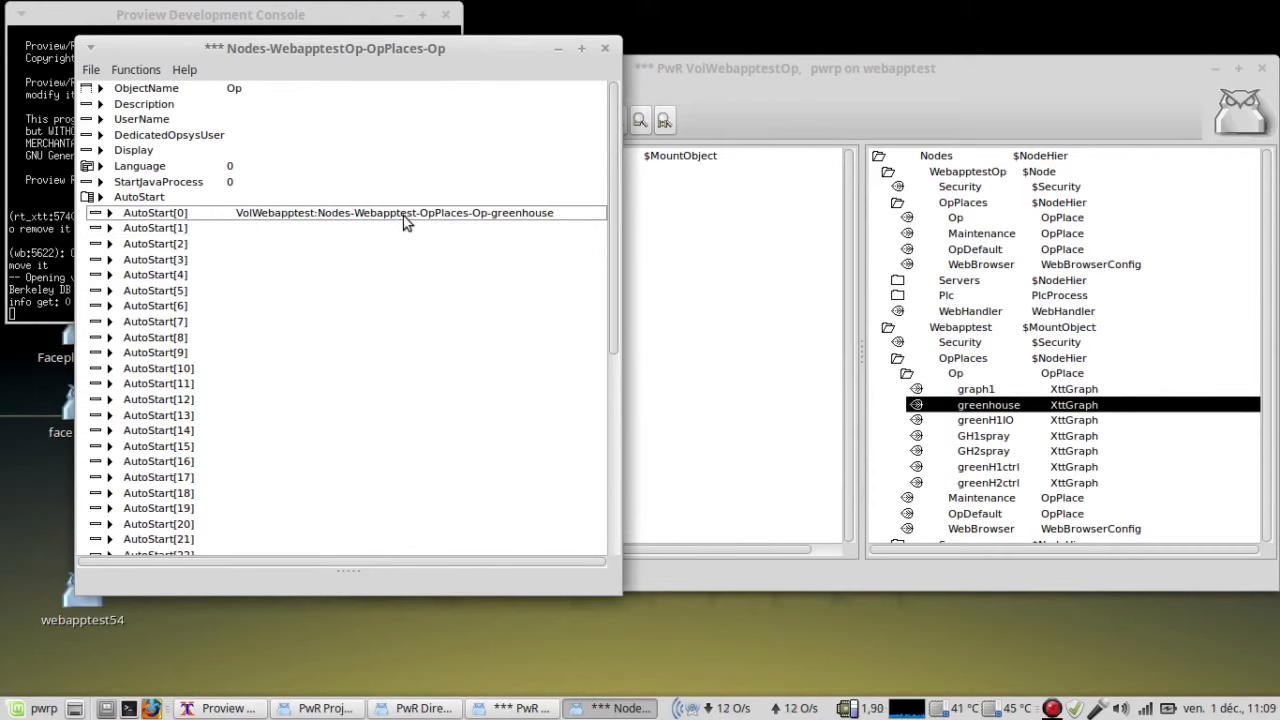
left_click(607, 50)
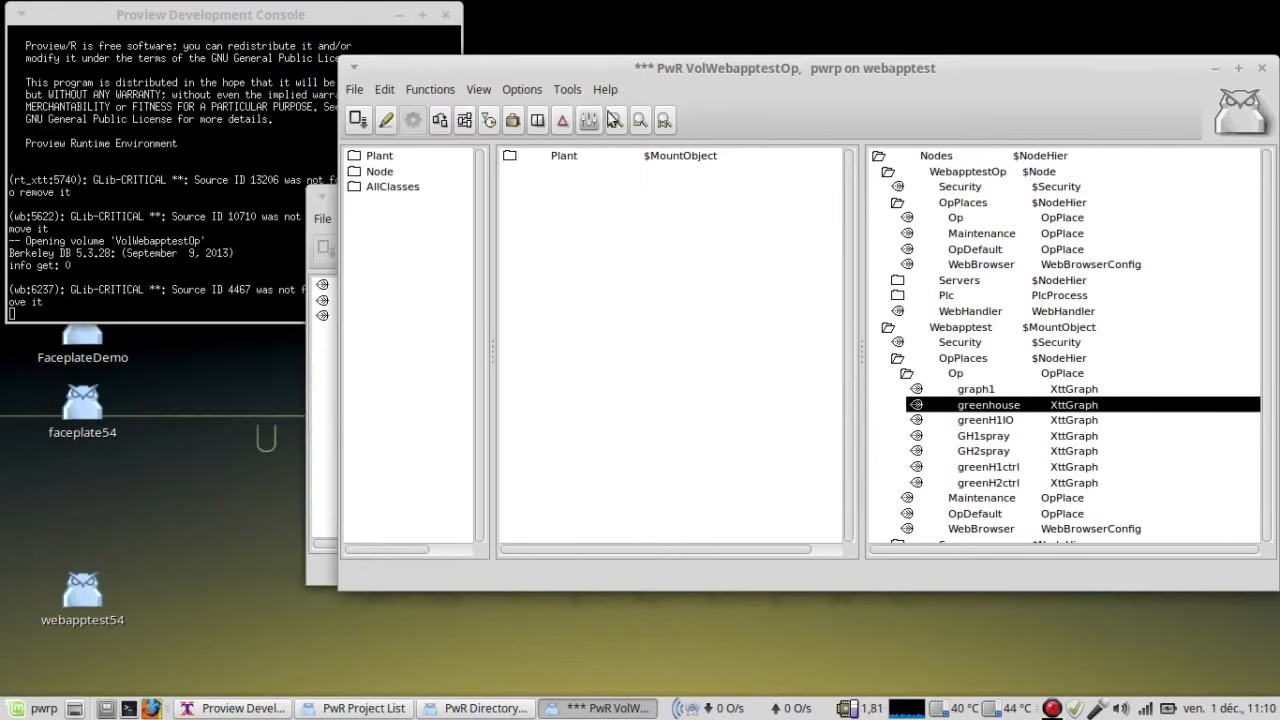
Leave edit mode in the VolWebapptestOp volume and close its window, confirming the exit.
left_click(387, 124)
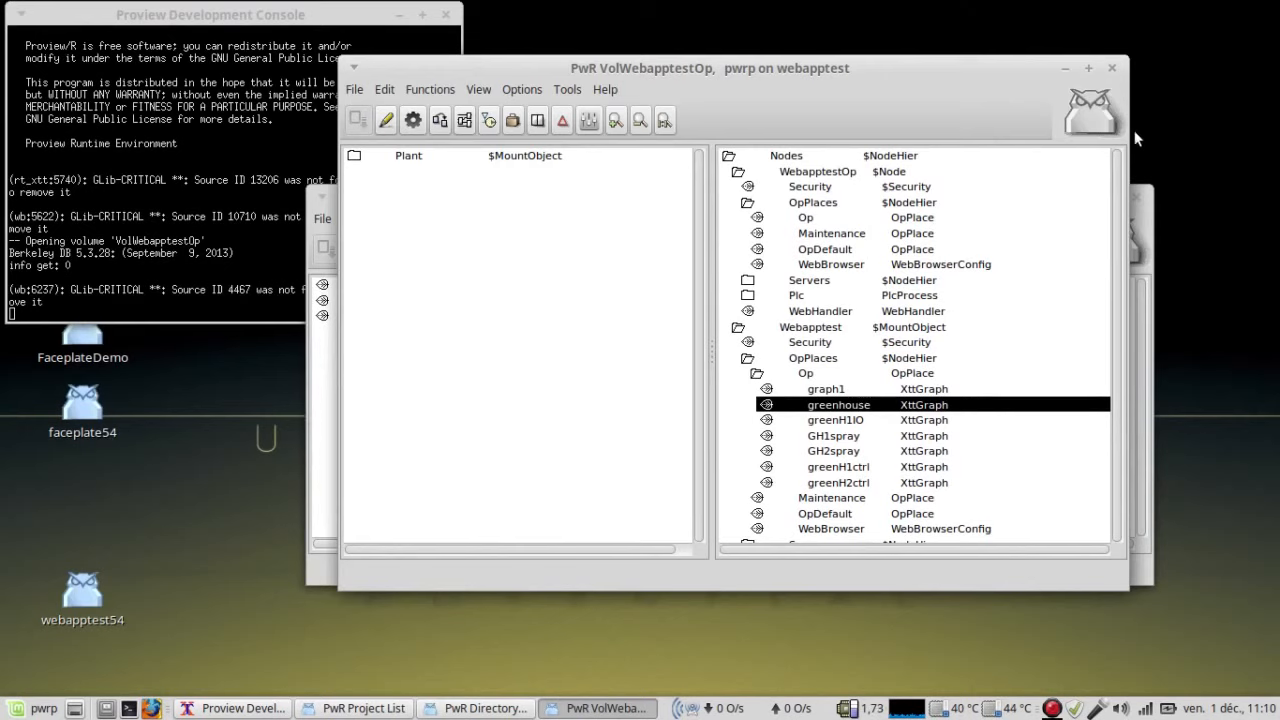
left_click(1112, 69)
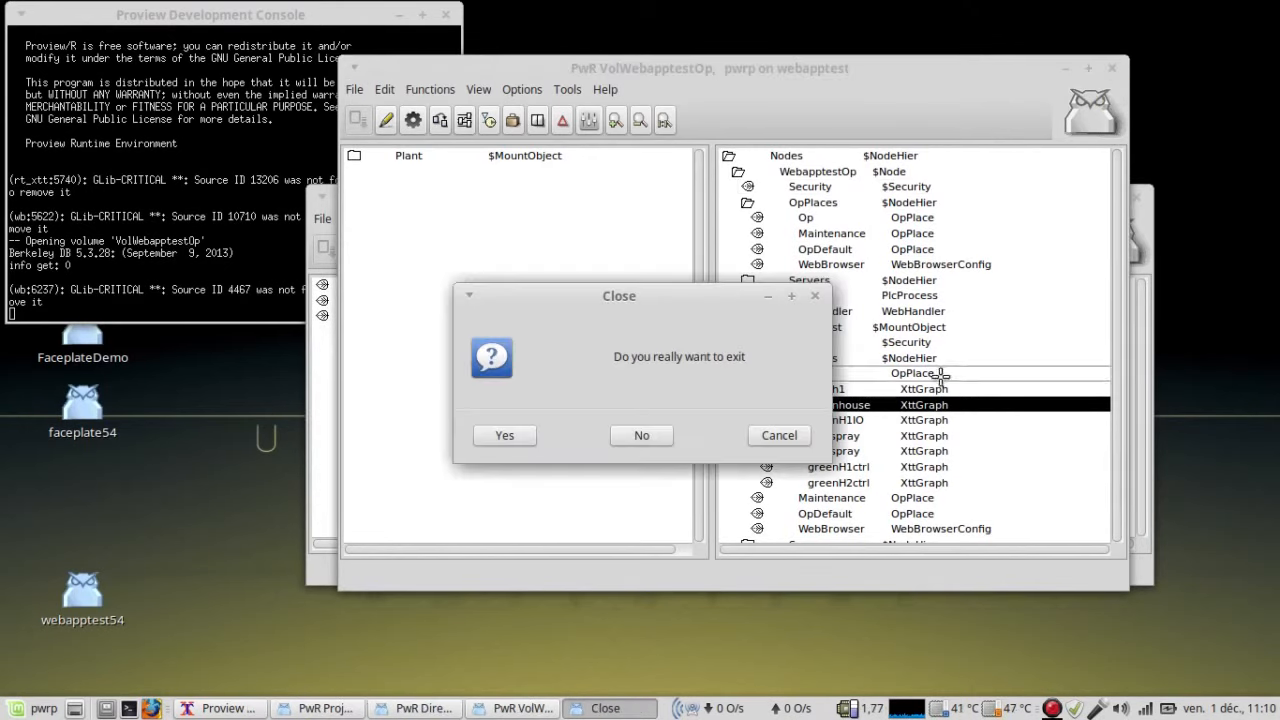
left_click(520, 437)
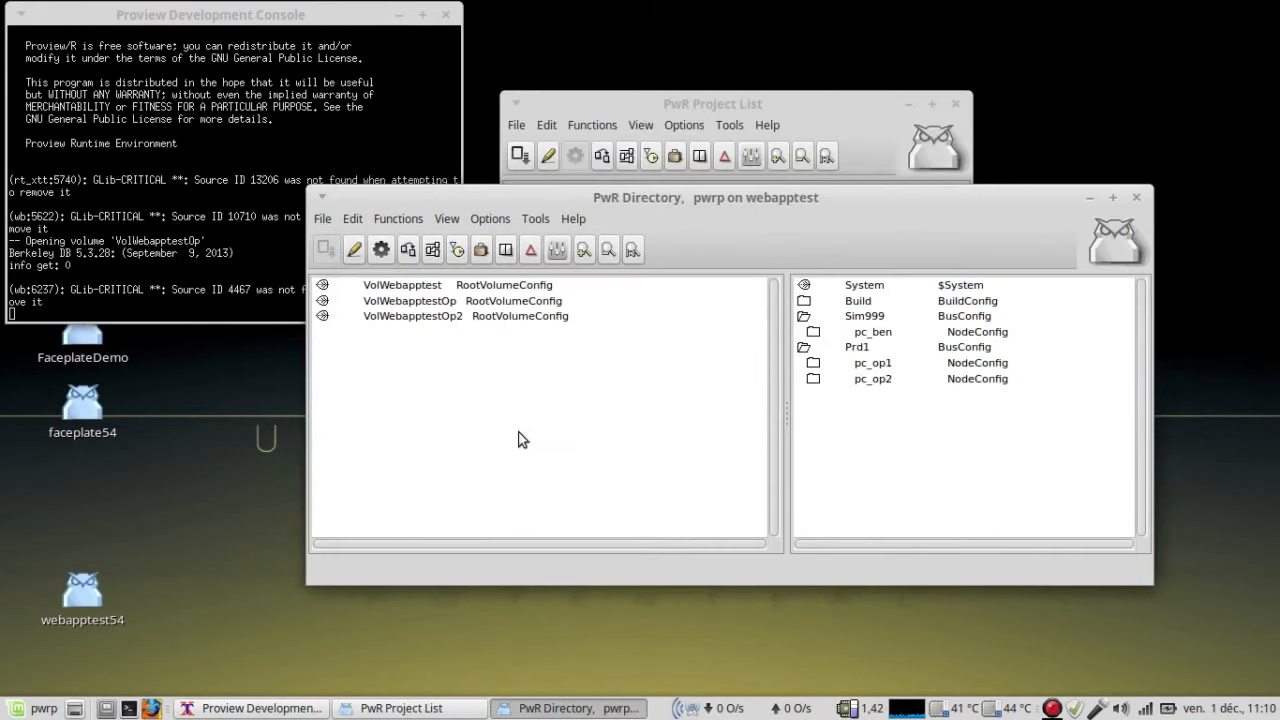
Reposition and narrow the directory window beside the console, and build the pc_ben node.
left_click_drag(613, 202, 727, 139)
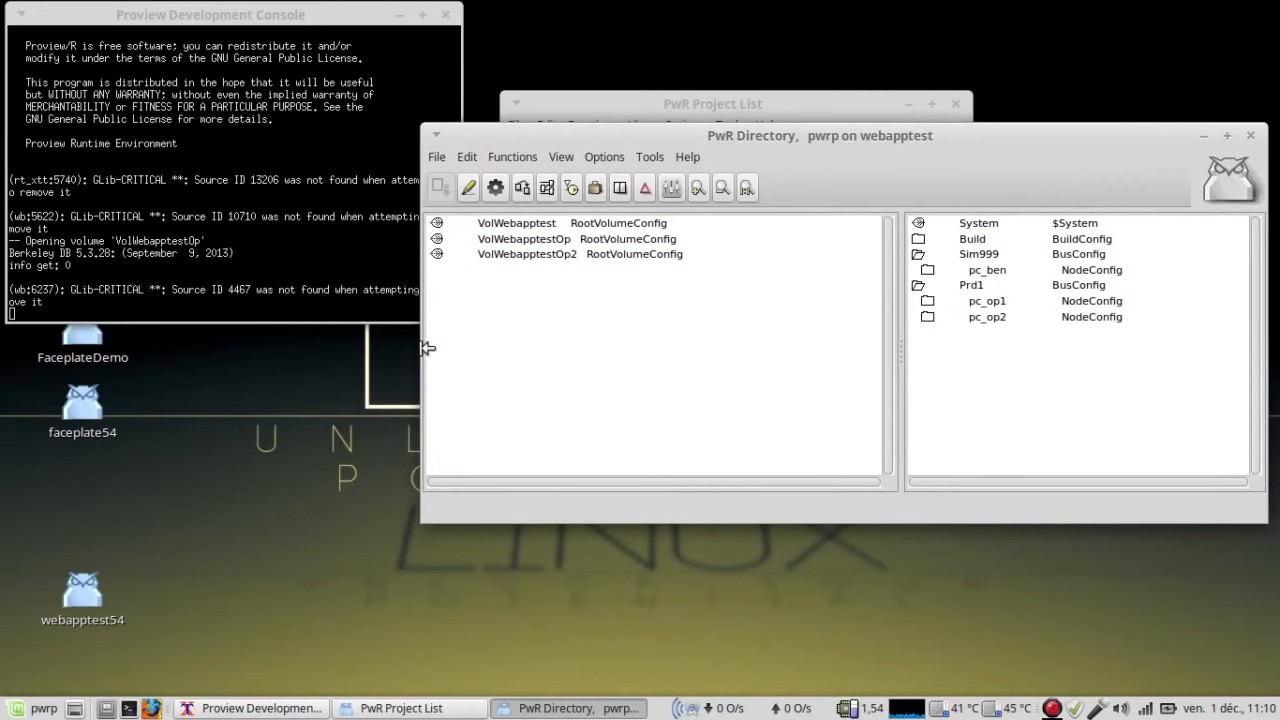
left_click_drag(427, 347, 492, 347)
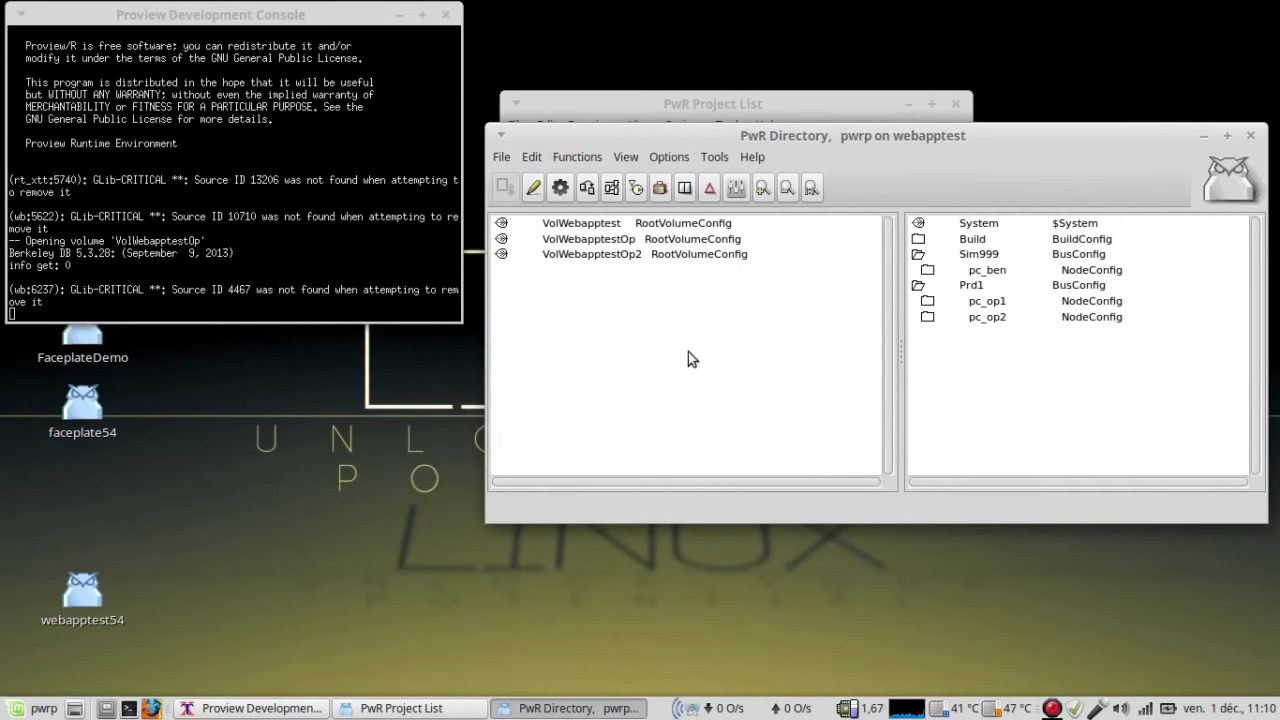
left_click(561, 191)
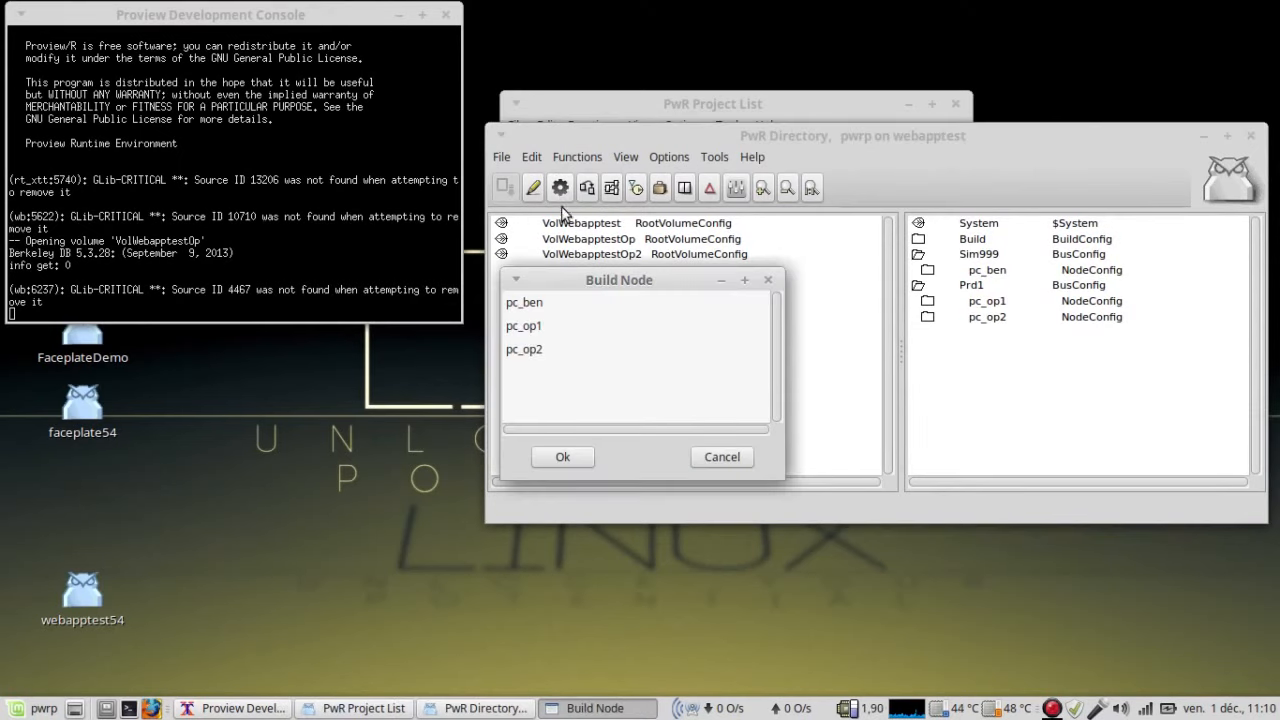
left_click_drag(556, 280, 737, 231)
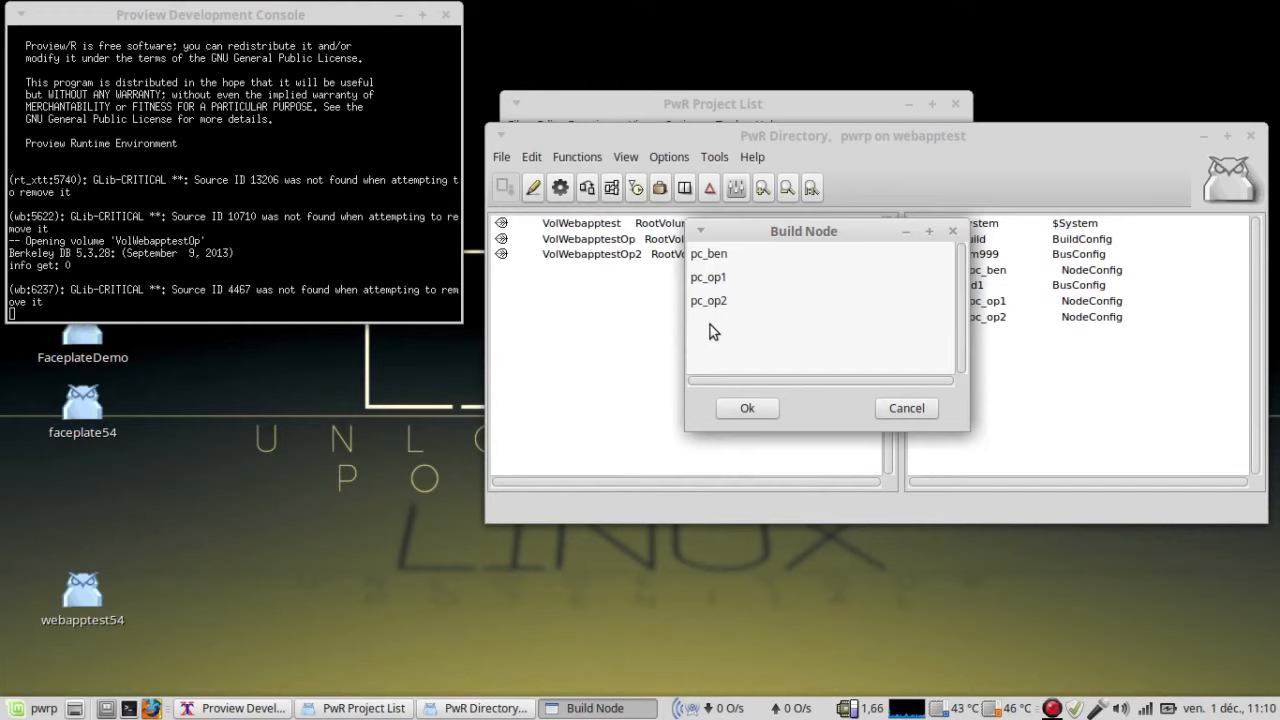
left_click(716, 259)
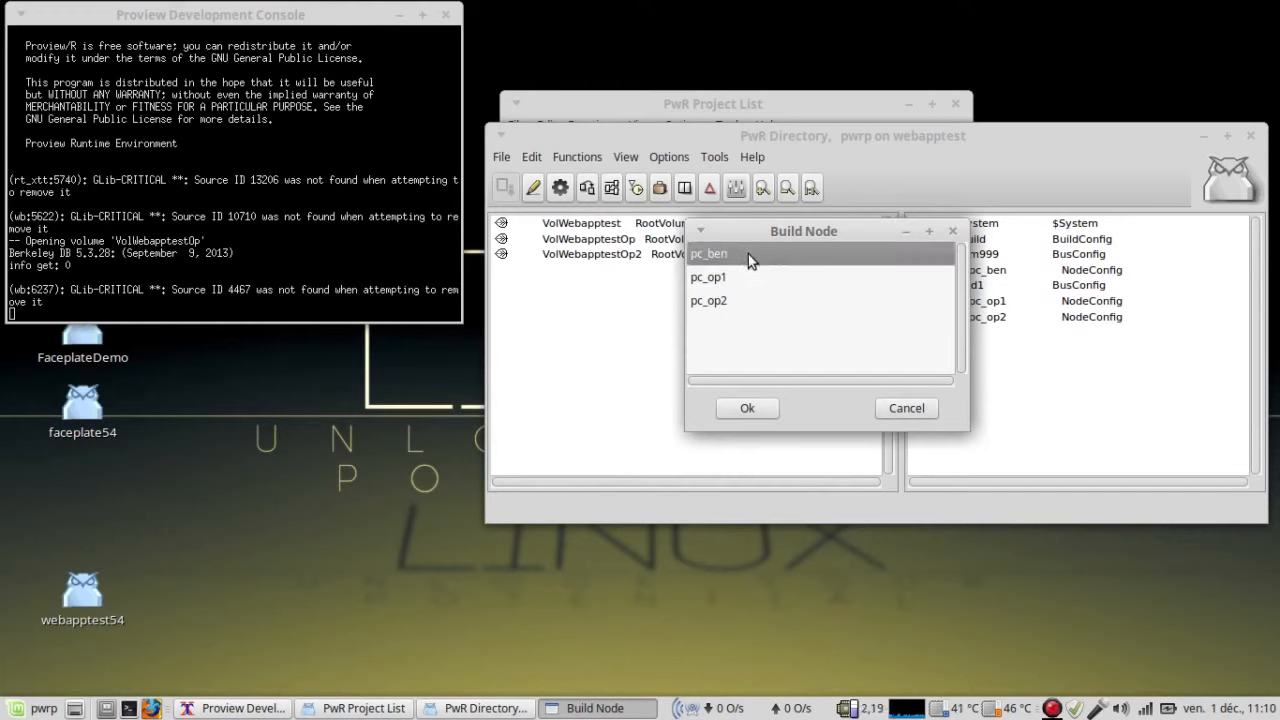
left_click(737, 410)
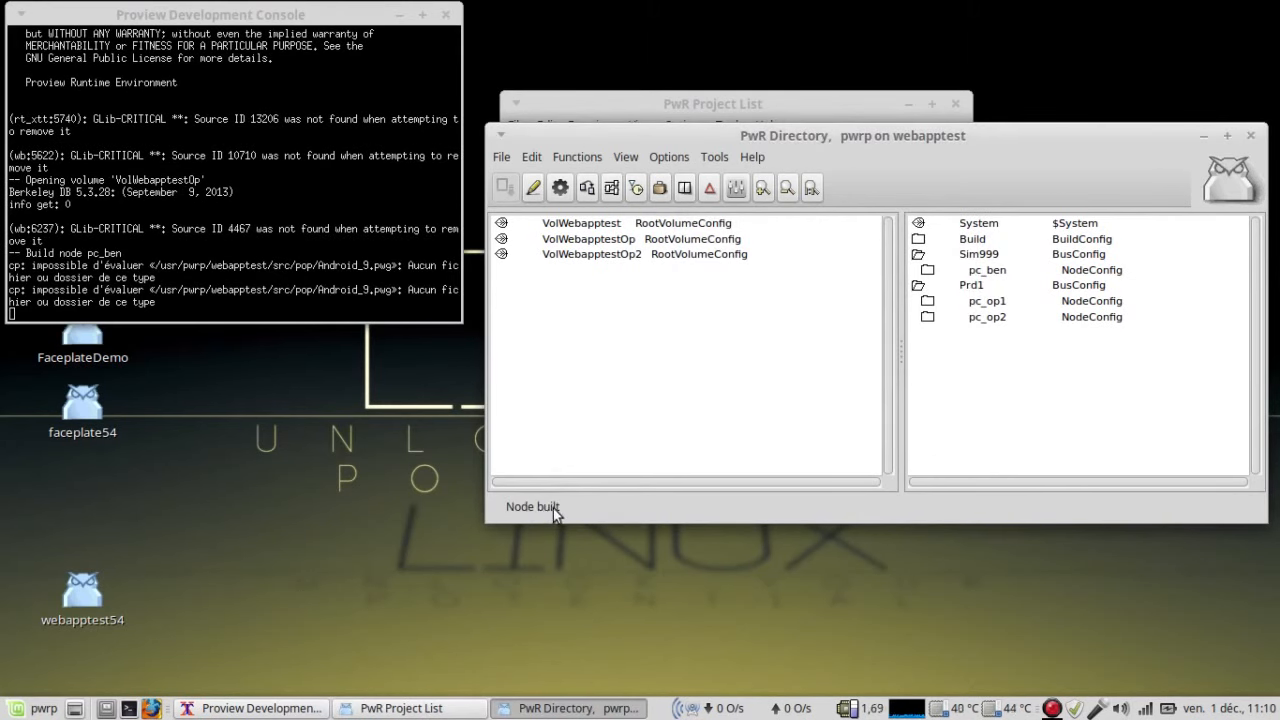
Build the pc_op1 and pc_op2 nodes one after the other.
left_click(560, 188)
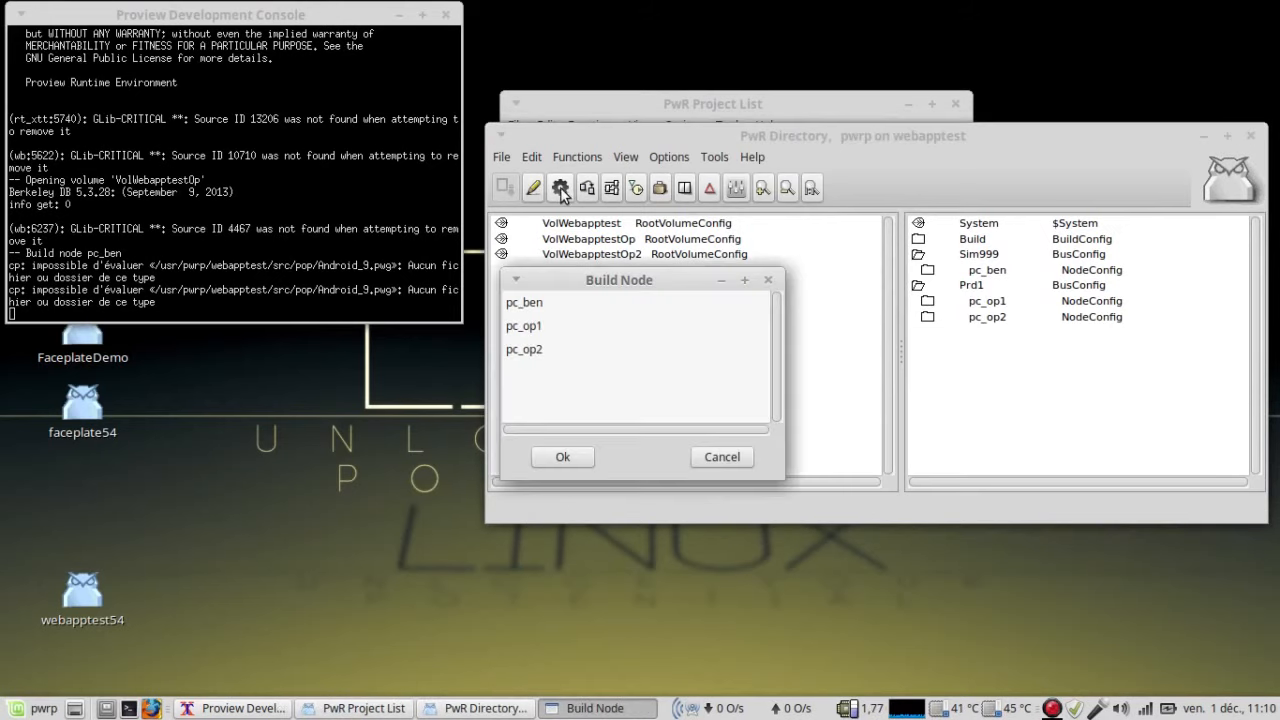
left_click(530, 328)
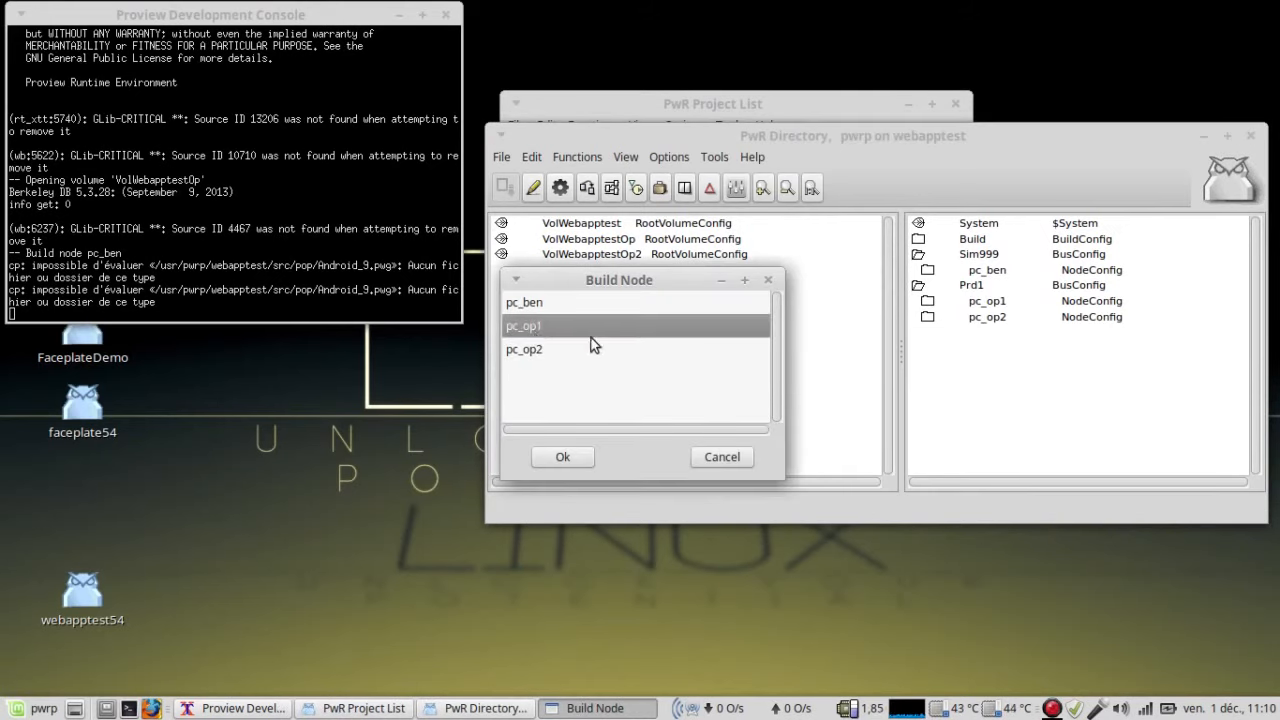
left_click(562, 457)
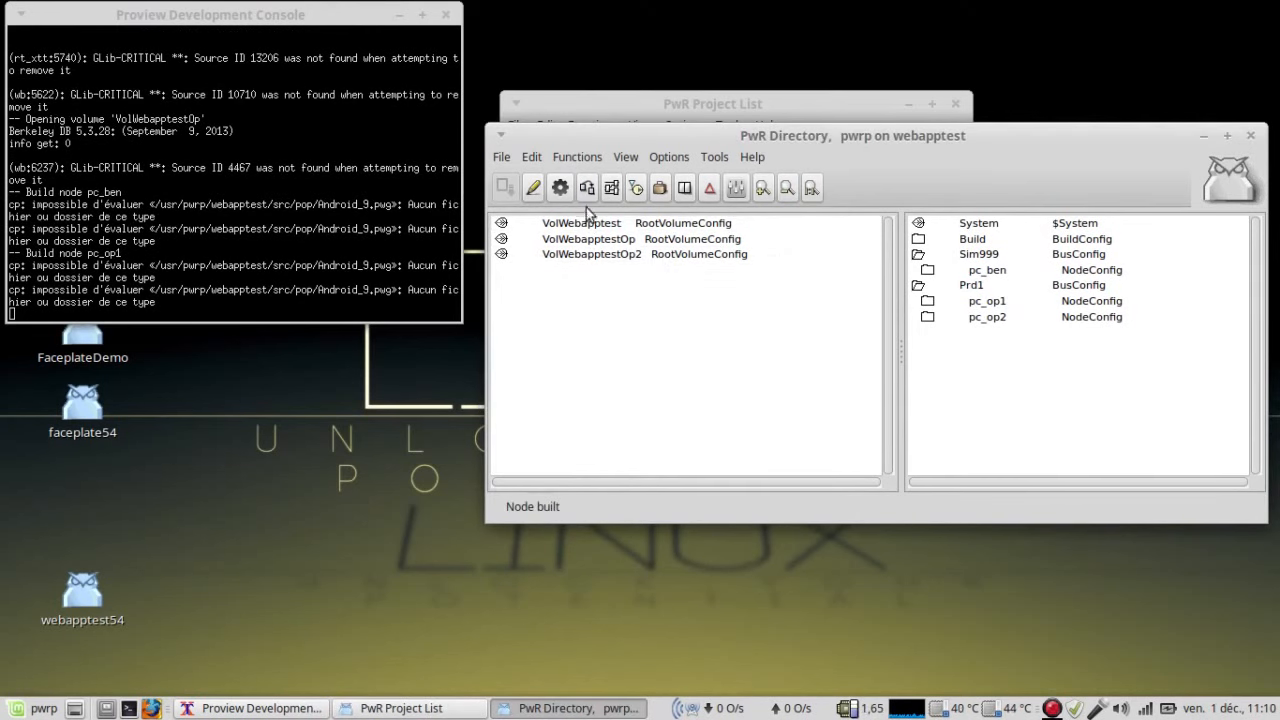
left_click(561, 189)
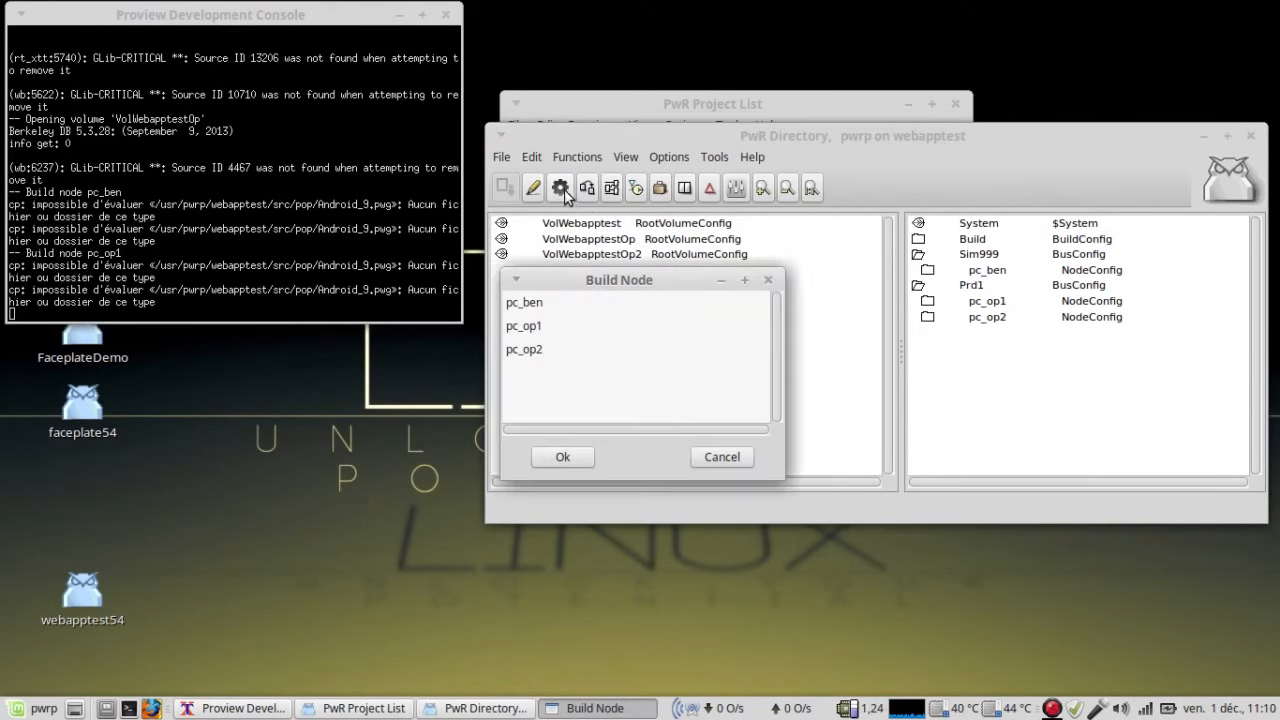
left_click(530, 352)
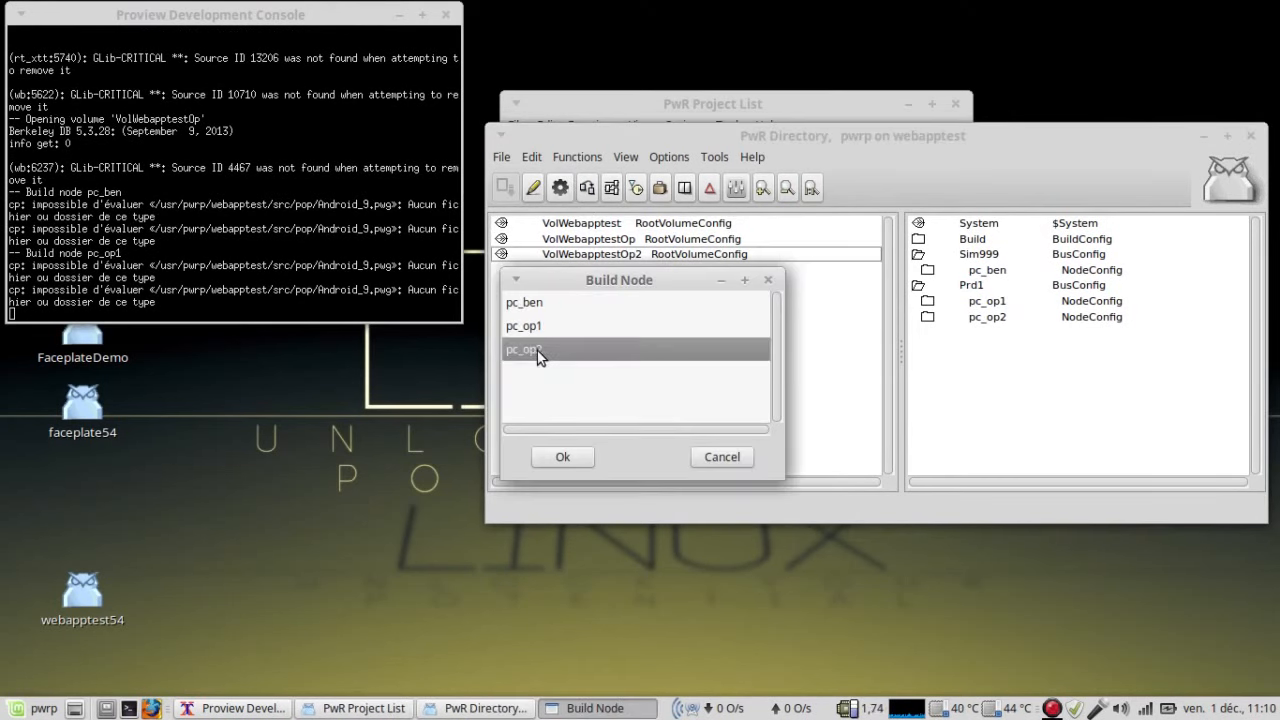
left_click(566, 459)
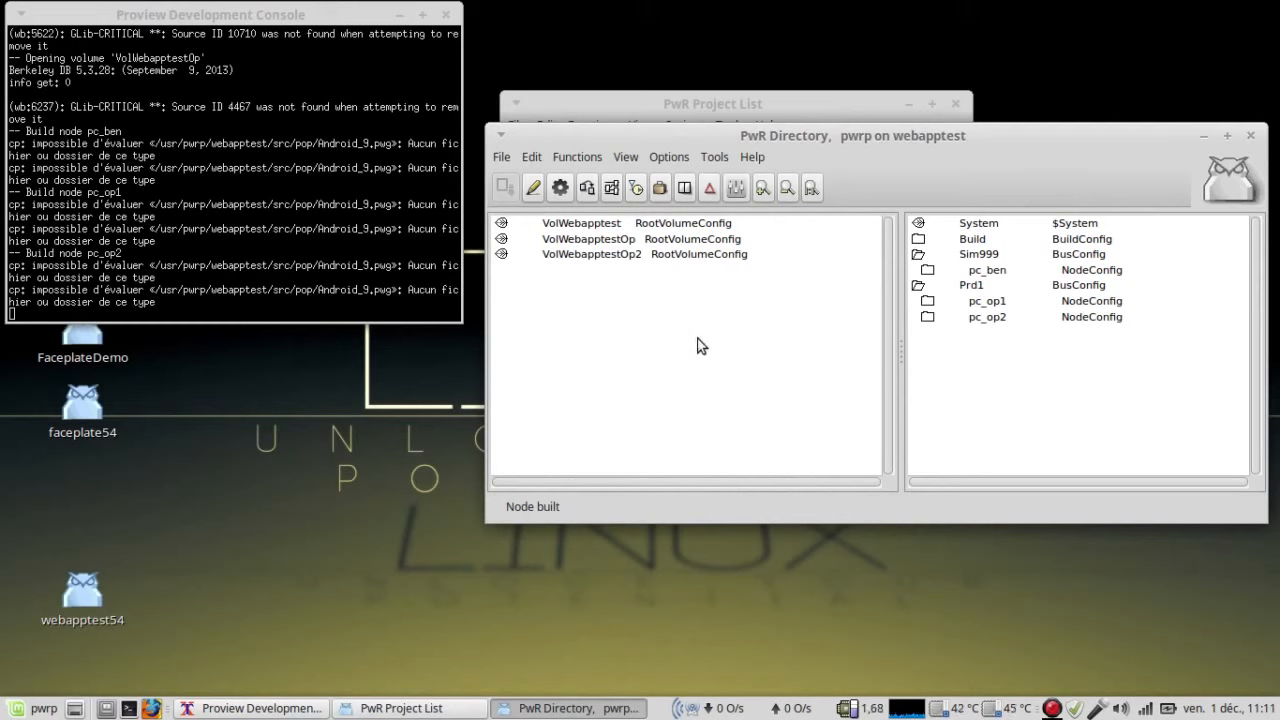
Open the Distributor and distribute the package to pc-op1, entering the account password at both console prompts.
left_click(589, 190)
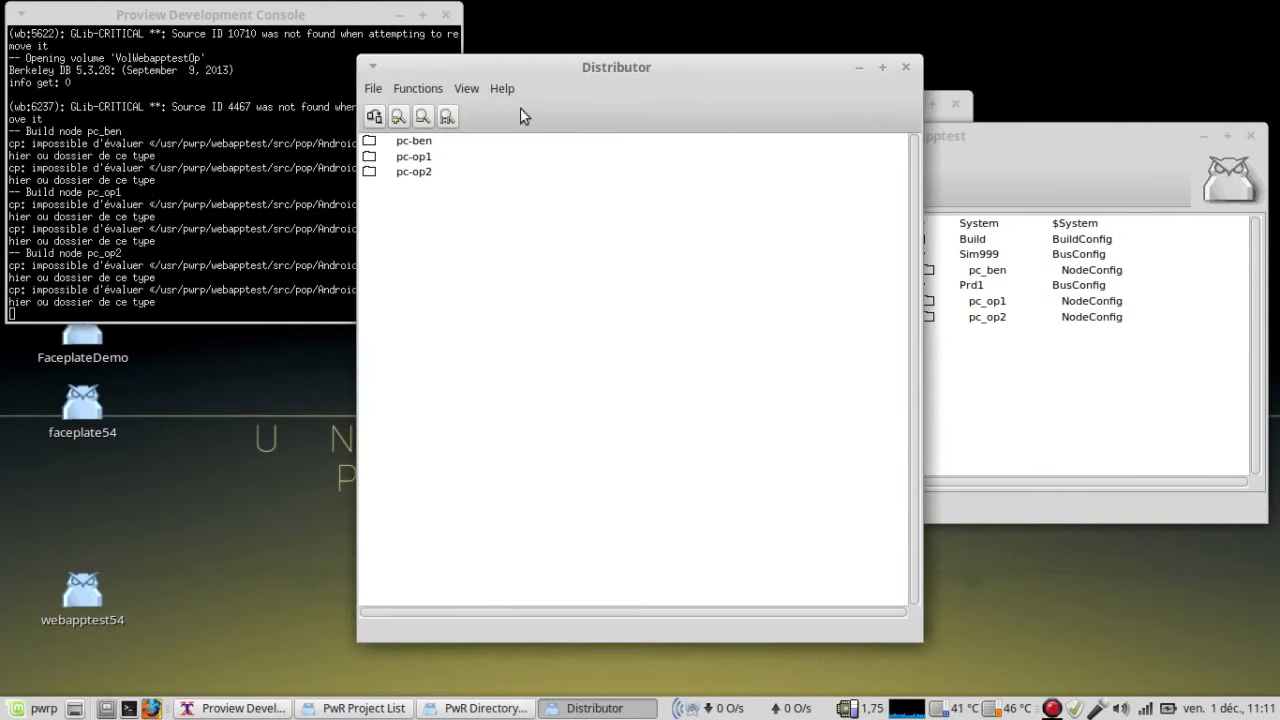
left_click_drag(503, 63, 759, 52)
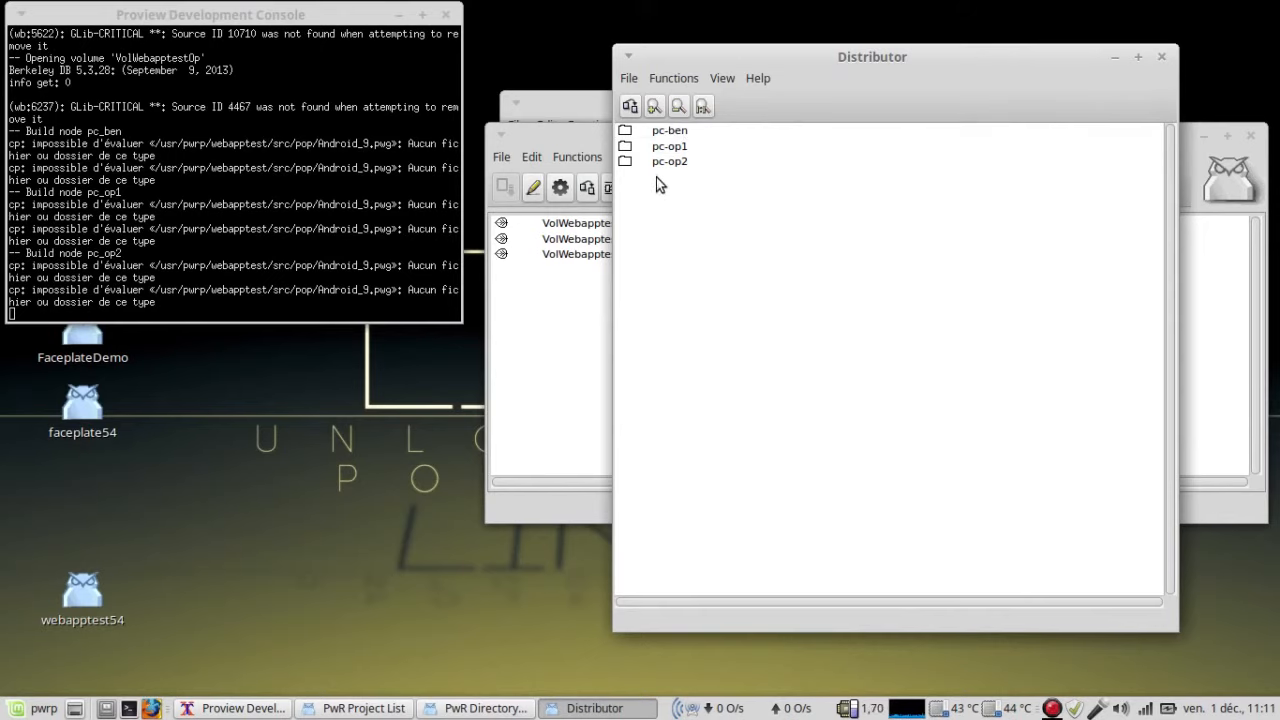
left_click(662, 148)
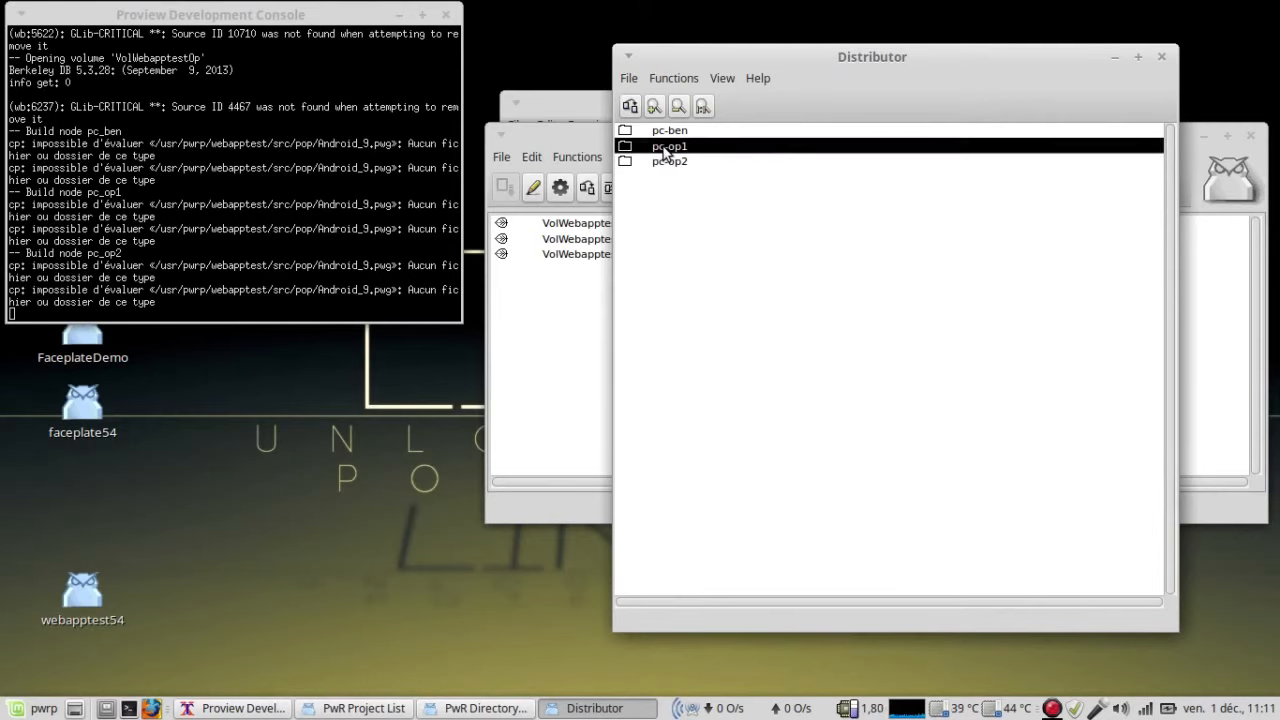
left_click(630, 108)
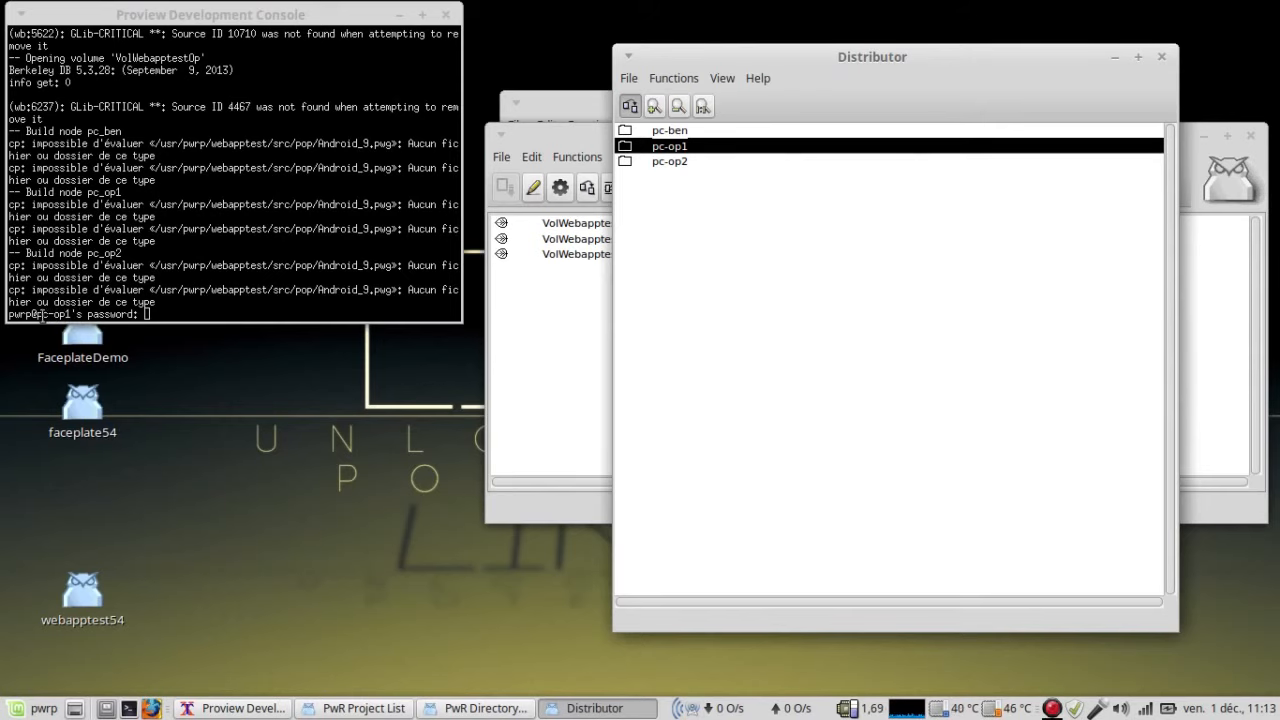
left_click(147, 314)
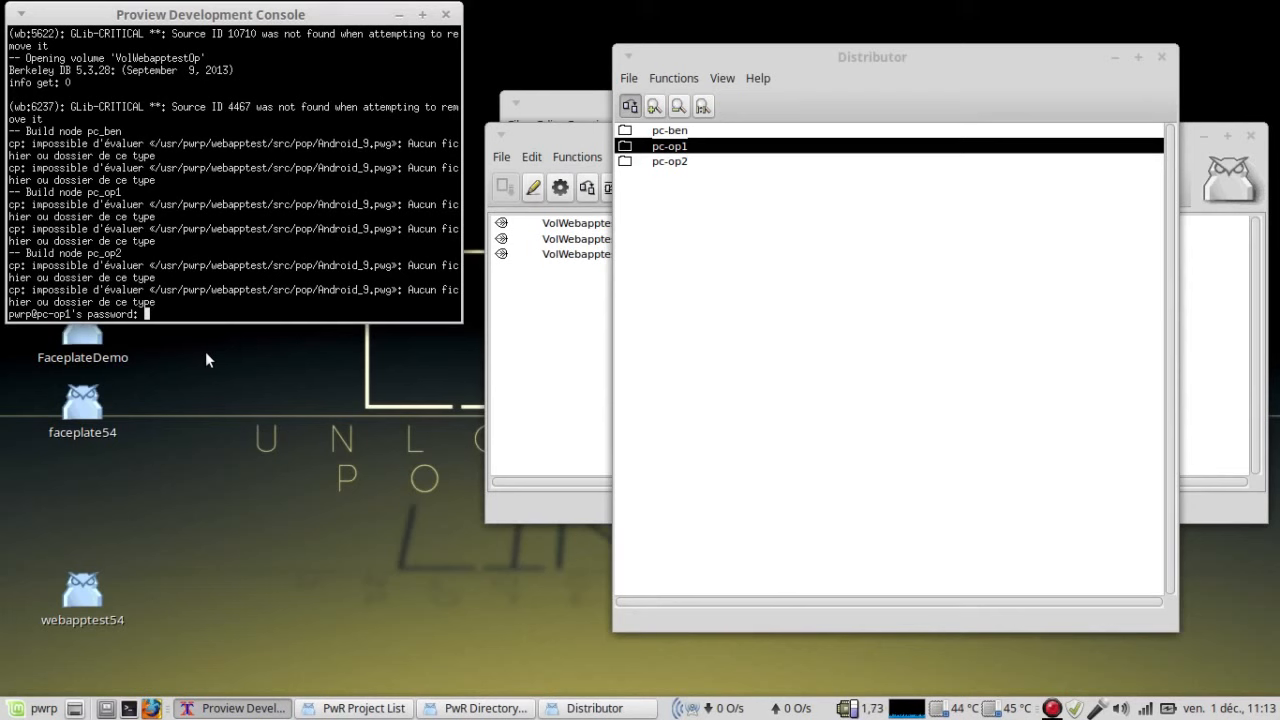
key("Return")
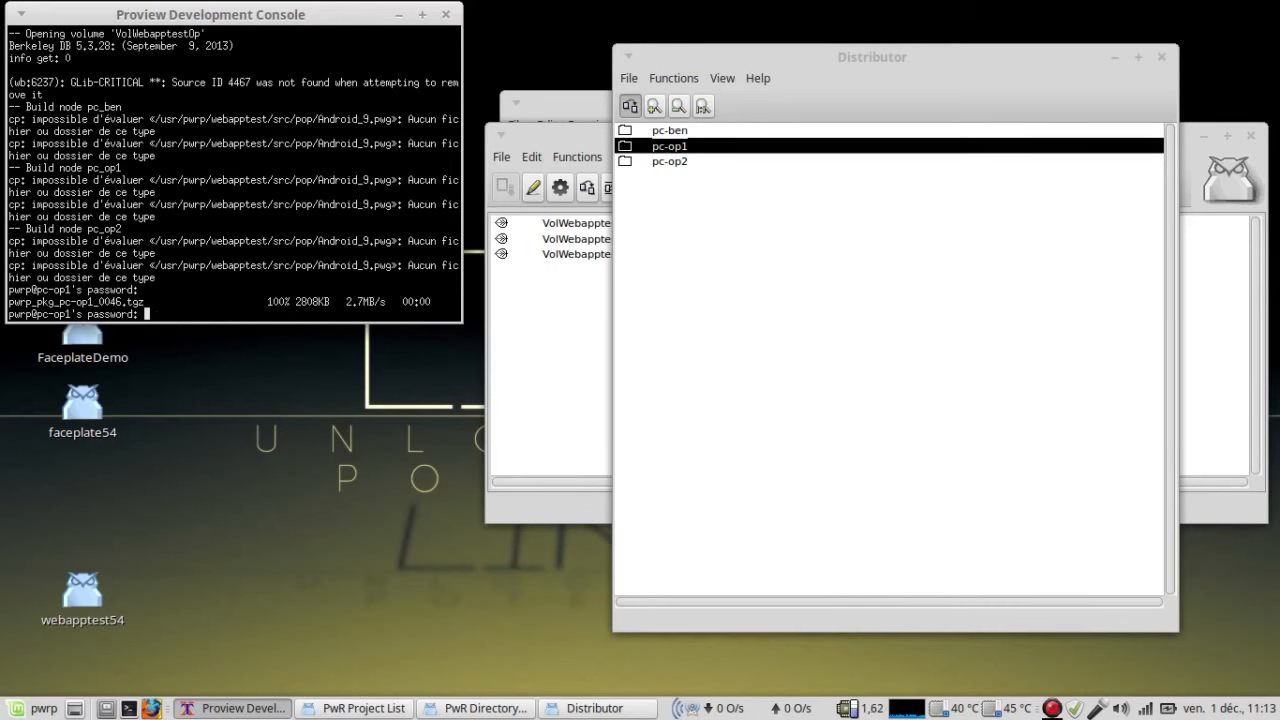
key("Return")
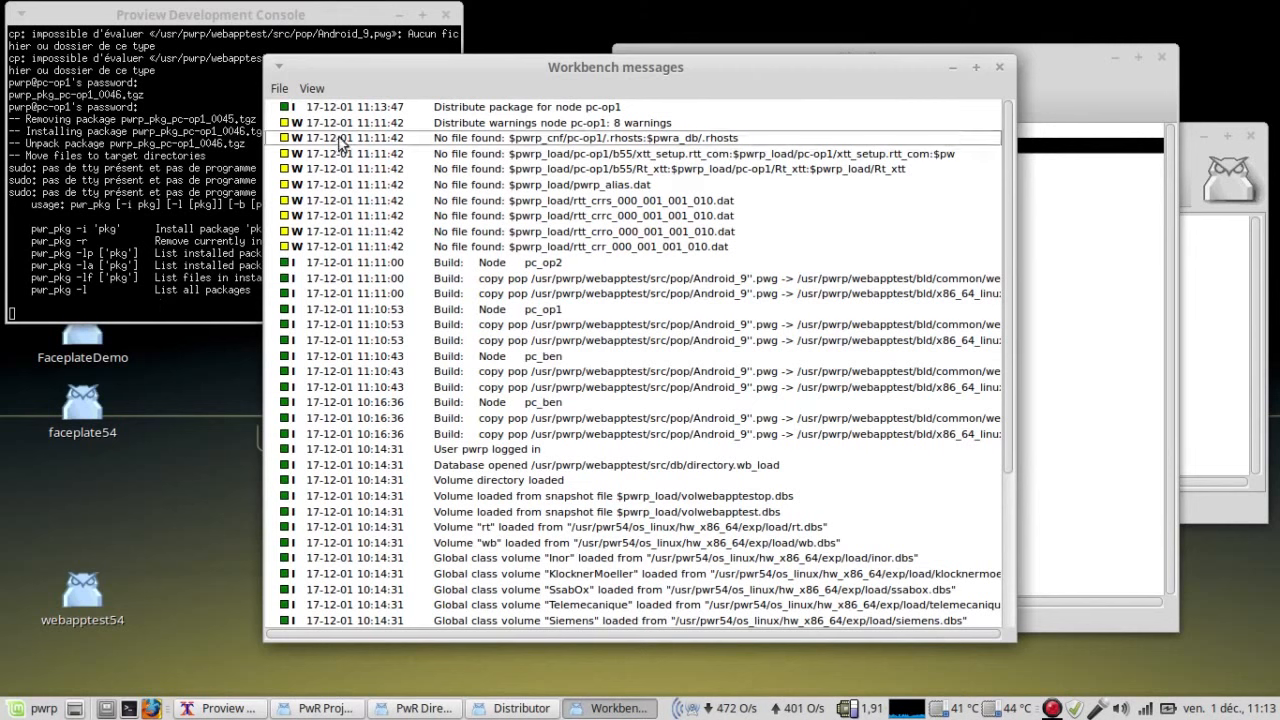
Move the Workbench messages window beside the console, clear the pc-op1 distribution messages and close the window.
left_click_drag(378, 67, 601, 18)
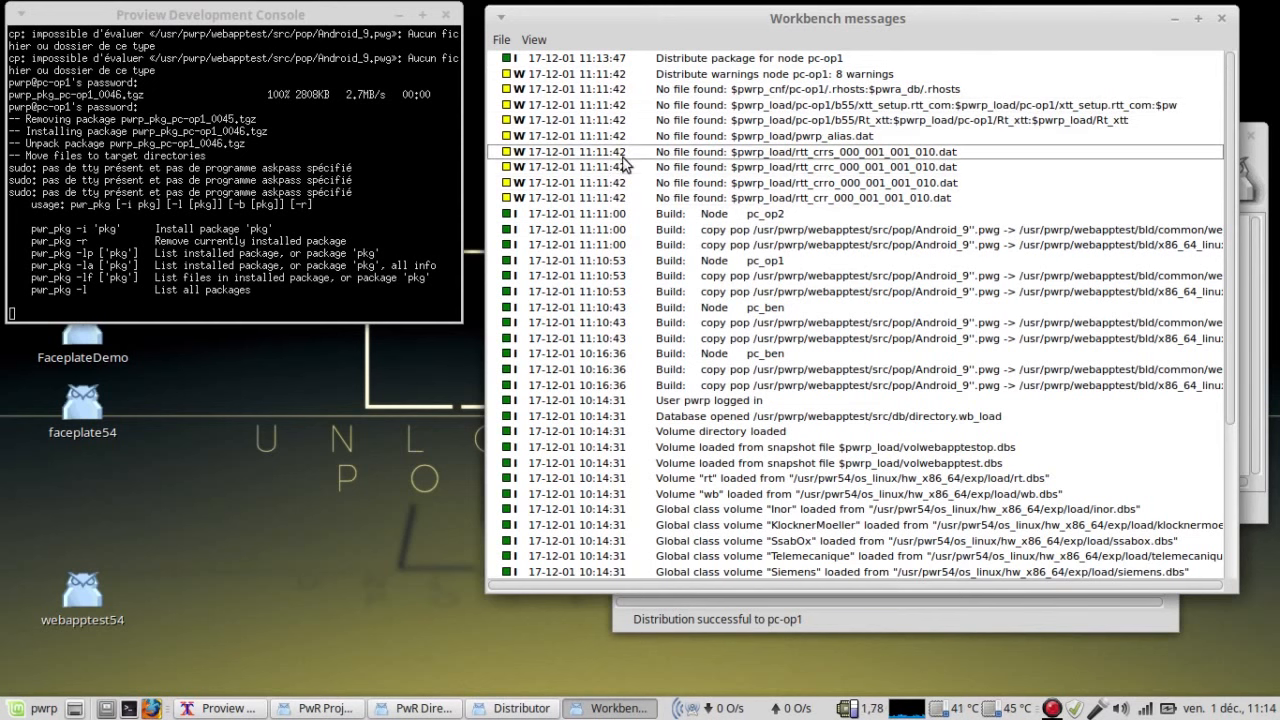
left_click(501, 40)
left_click(513, 64)
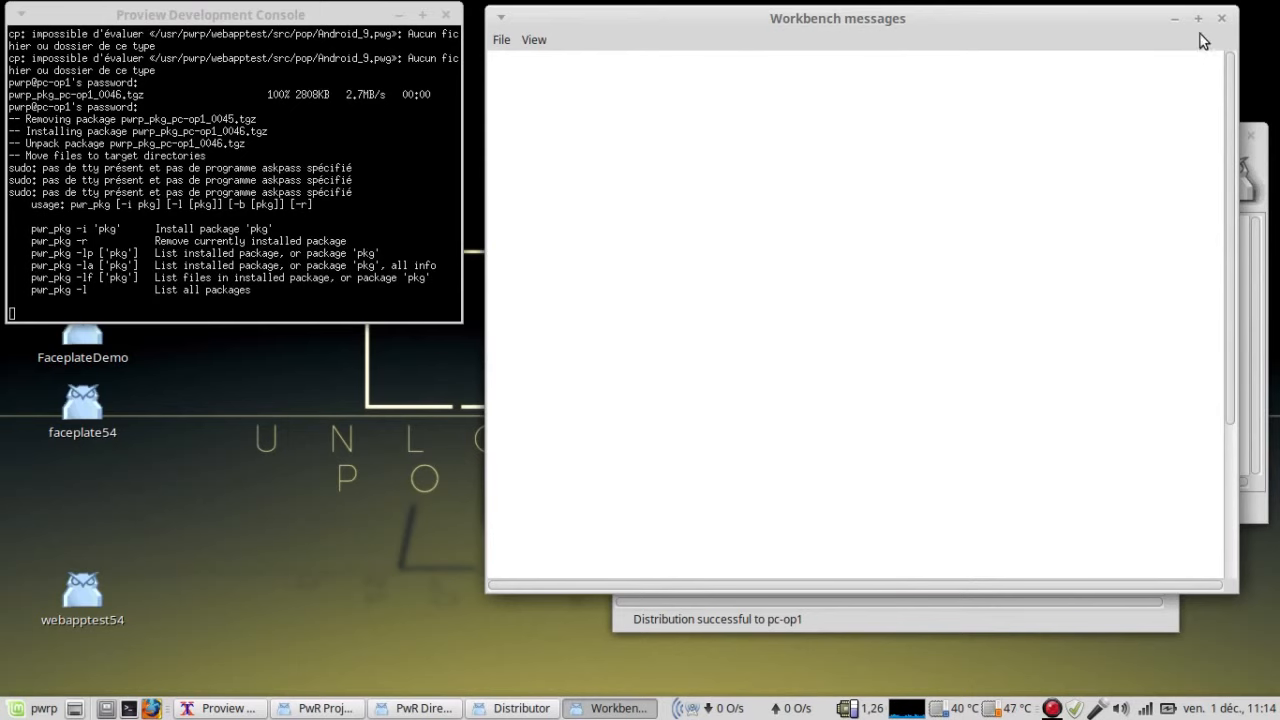
left_click(1222, 20)
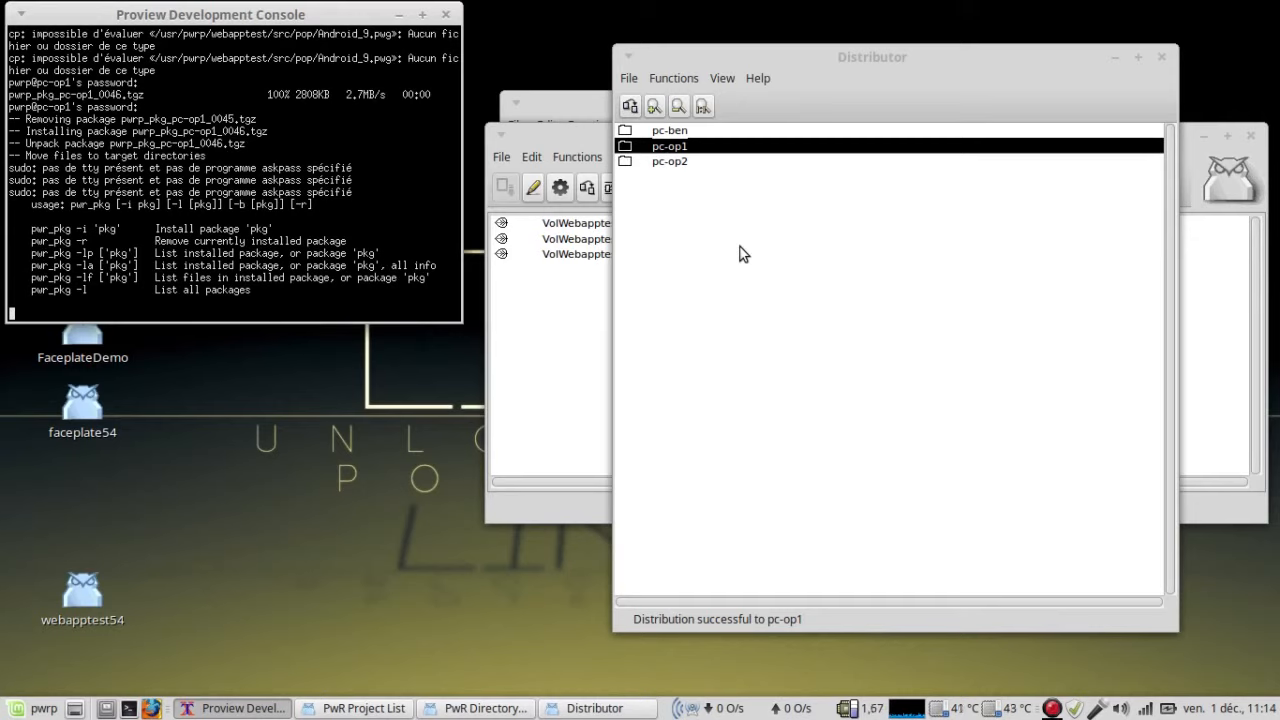
Distribute the package to pc-op2, entering the account password at both console prompts.
left_click(662, 162)
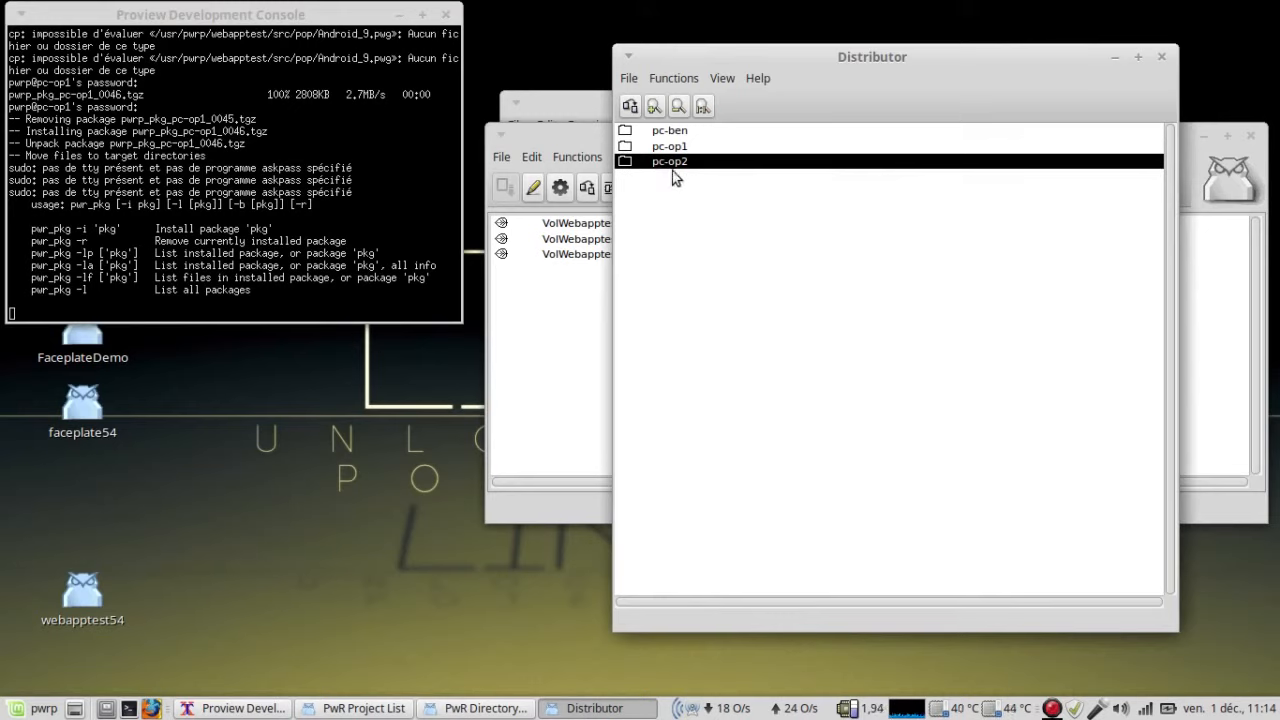
left_click(630, 106)
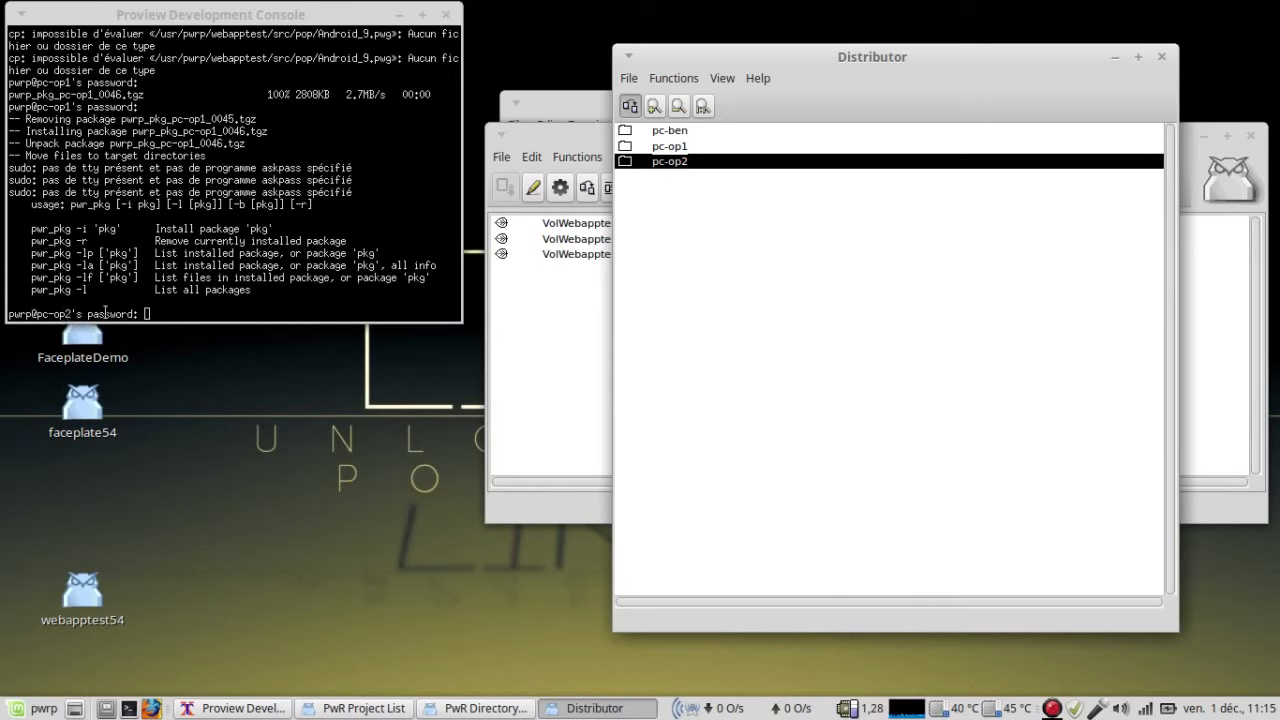
left_click(144, 313)
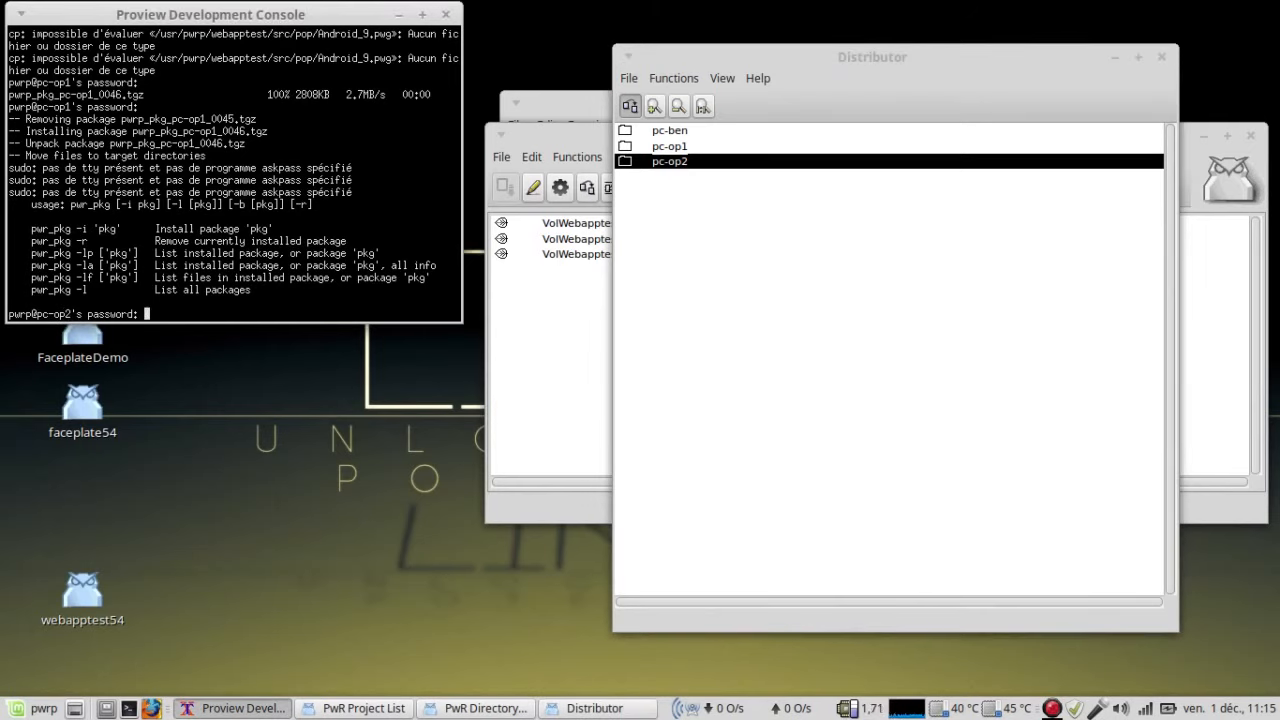
key("Return")
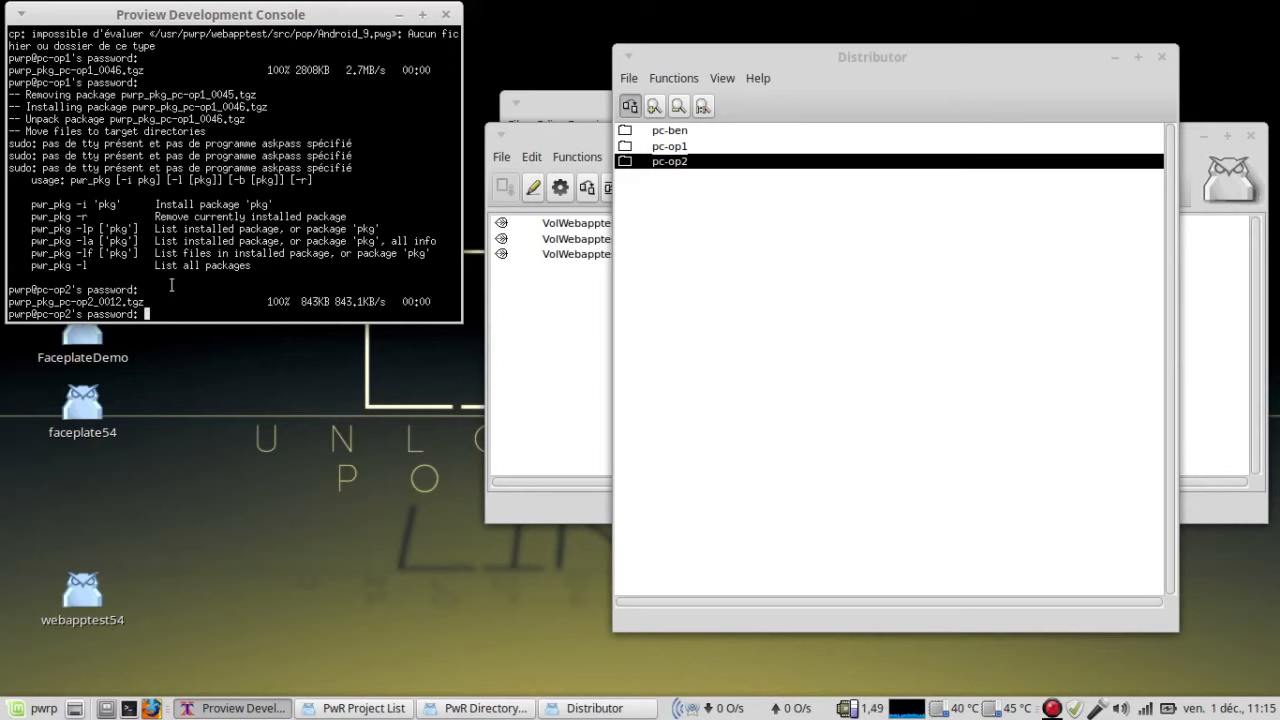
key("Return")
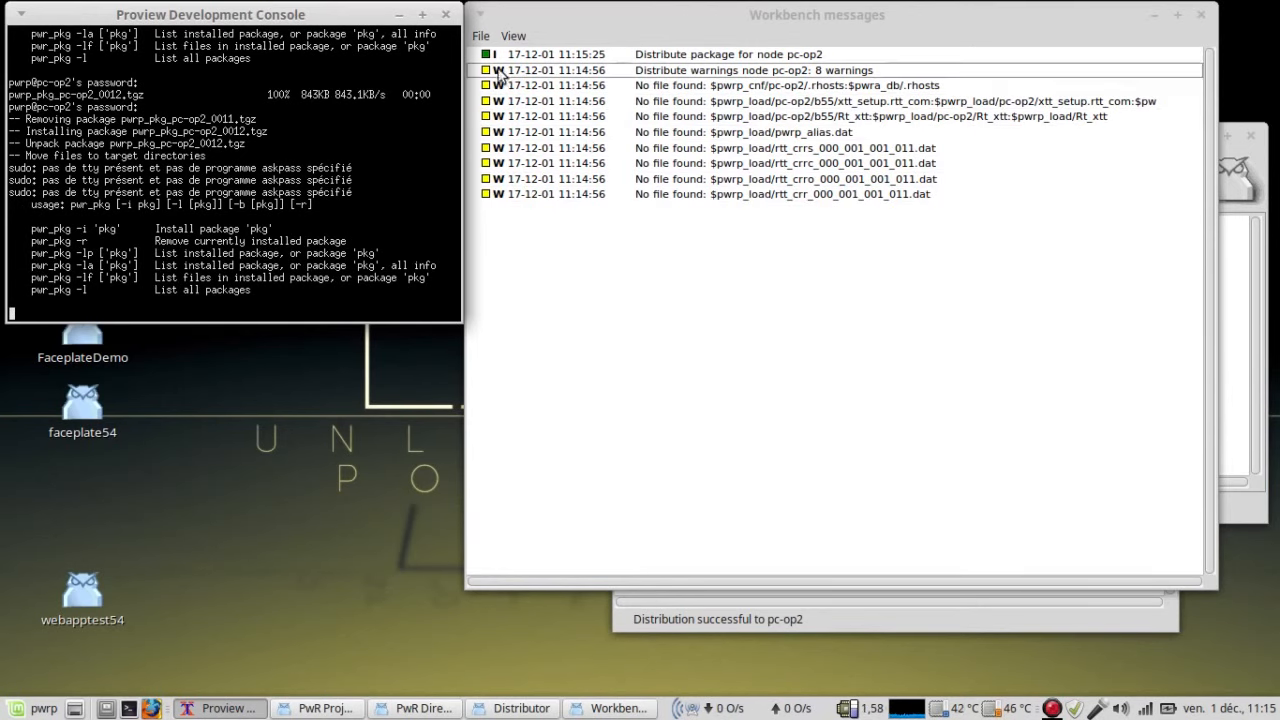
Clear and close the Workbench messages for the pc-op2 distribution, and close the Distributor.
left_click(482, 40)
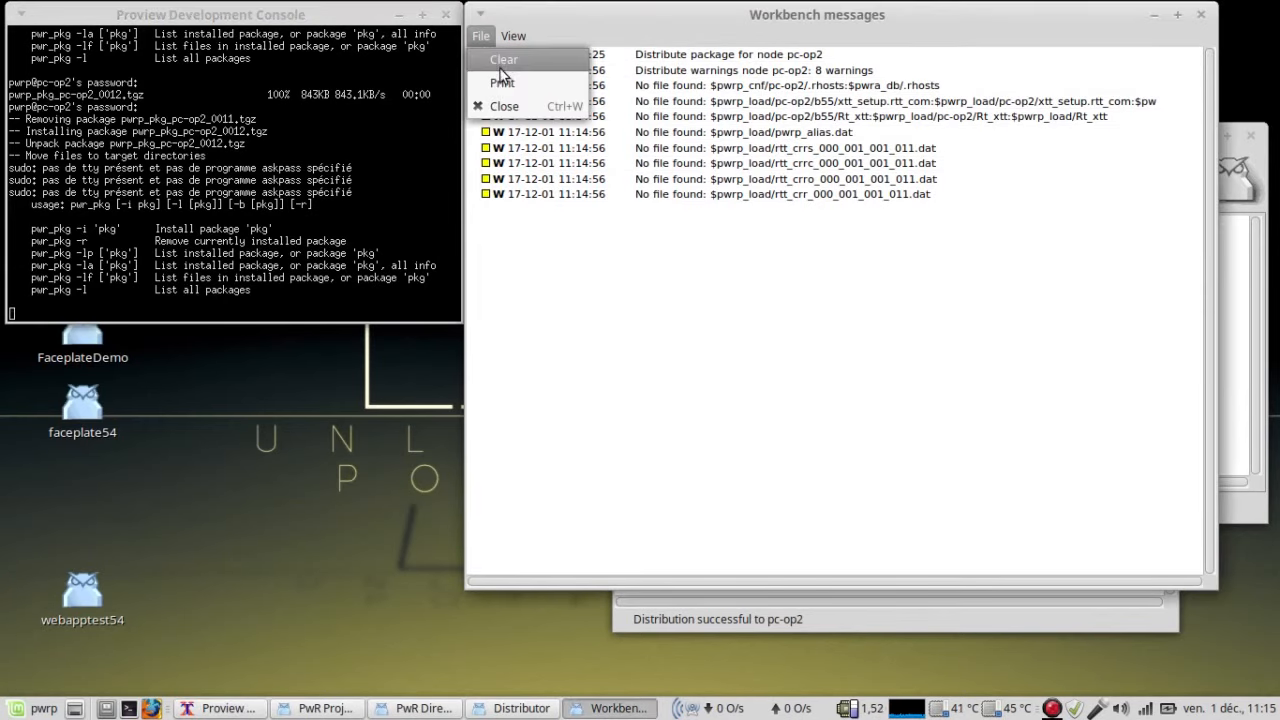
left_click(503, 69)
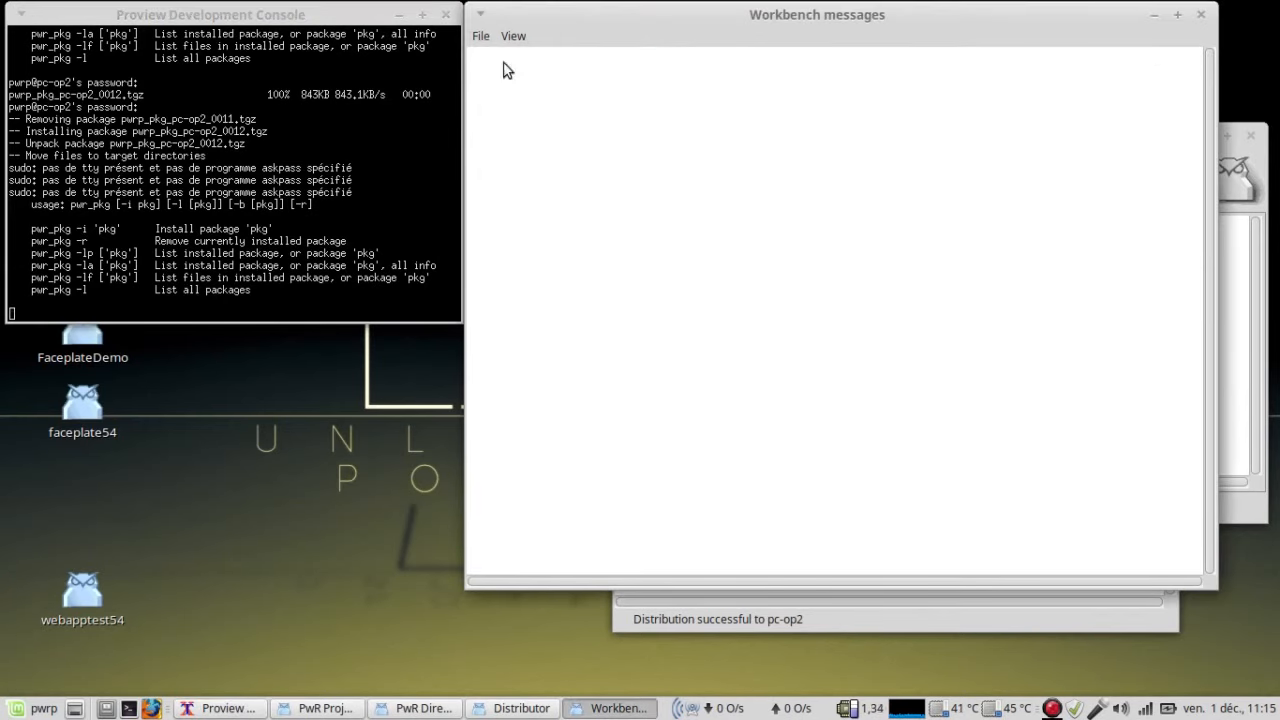
left_click(1201, 14)
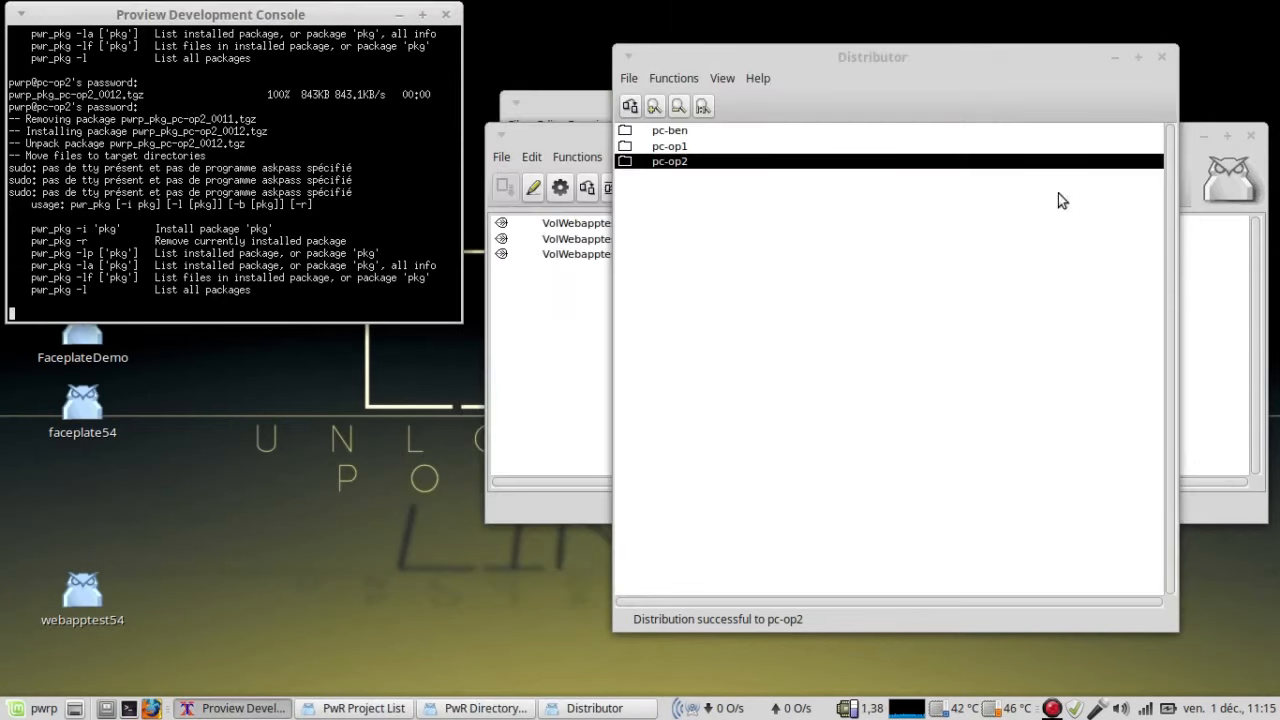
left_click(1161, 57)
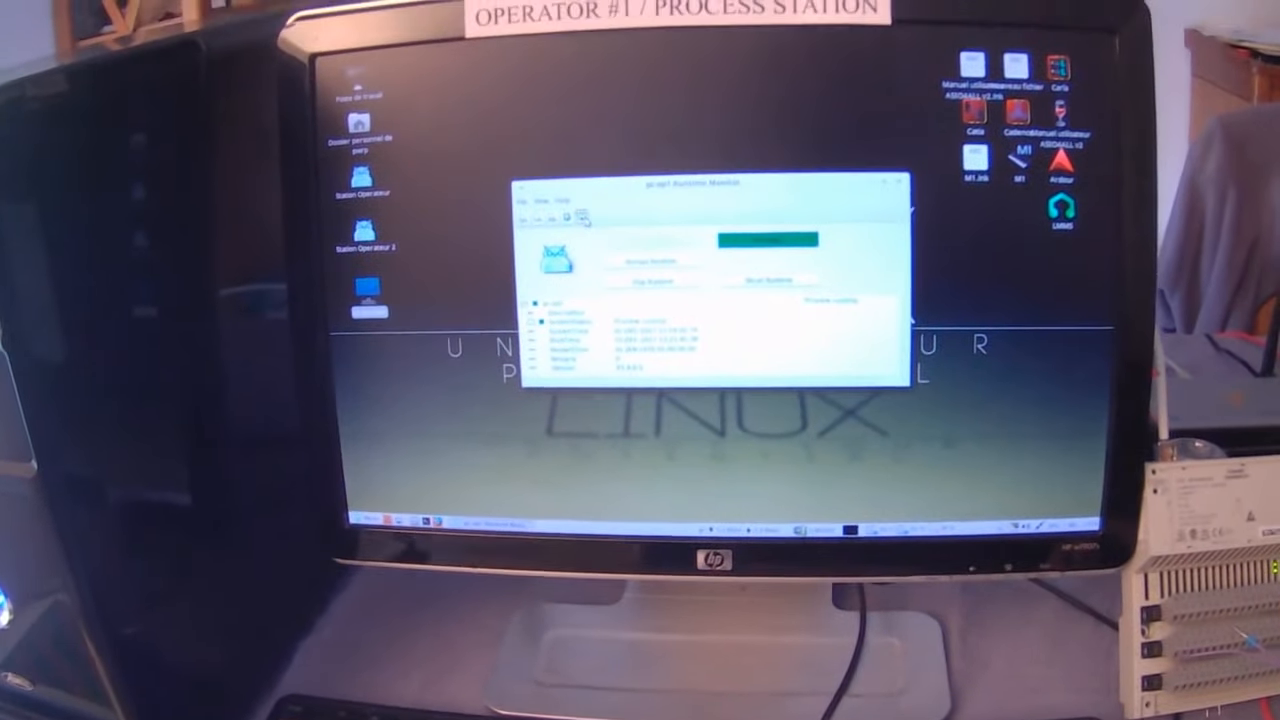
left_click(563, 172)
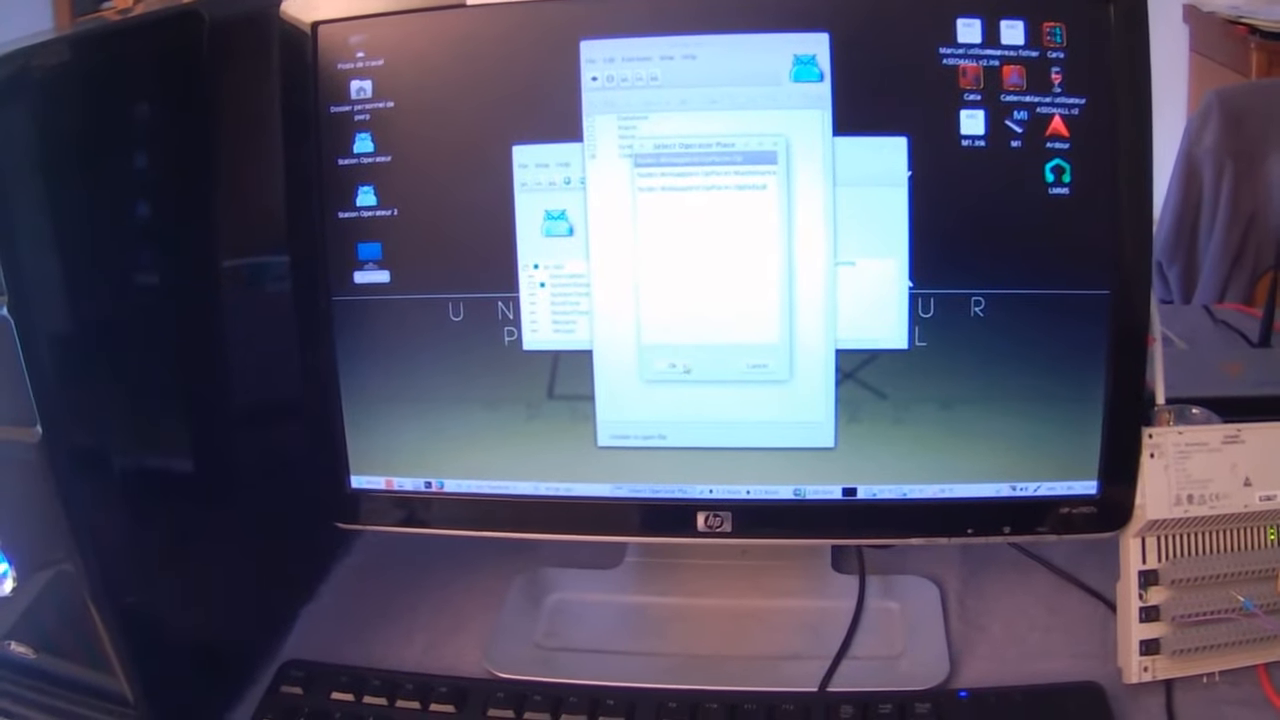
Start the selected operator place on the process station and open the operator place from the Runtime Monitor on pc-op2.
left_click(672, 378)
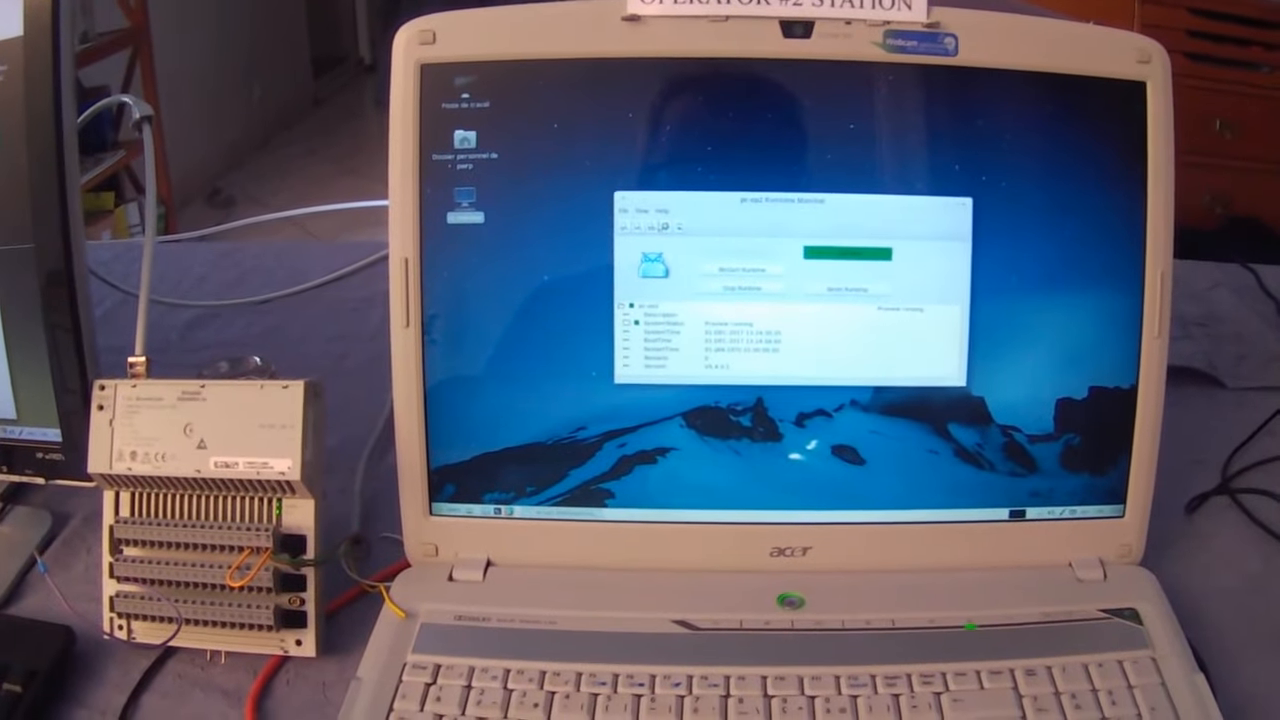
left_click(671, 240)
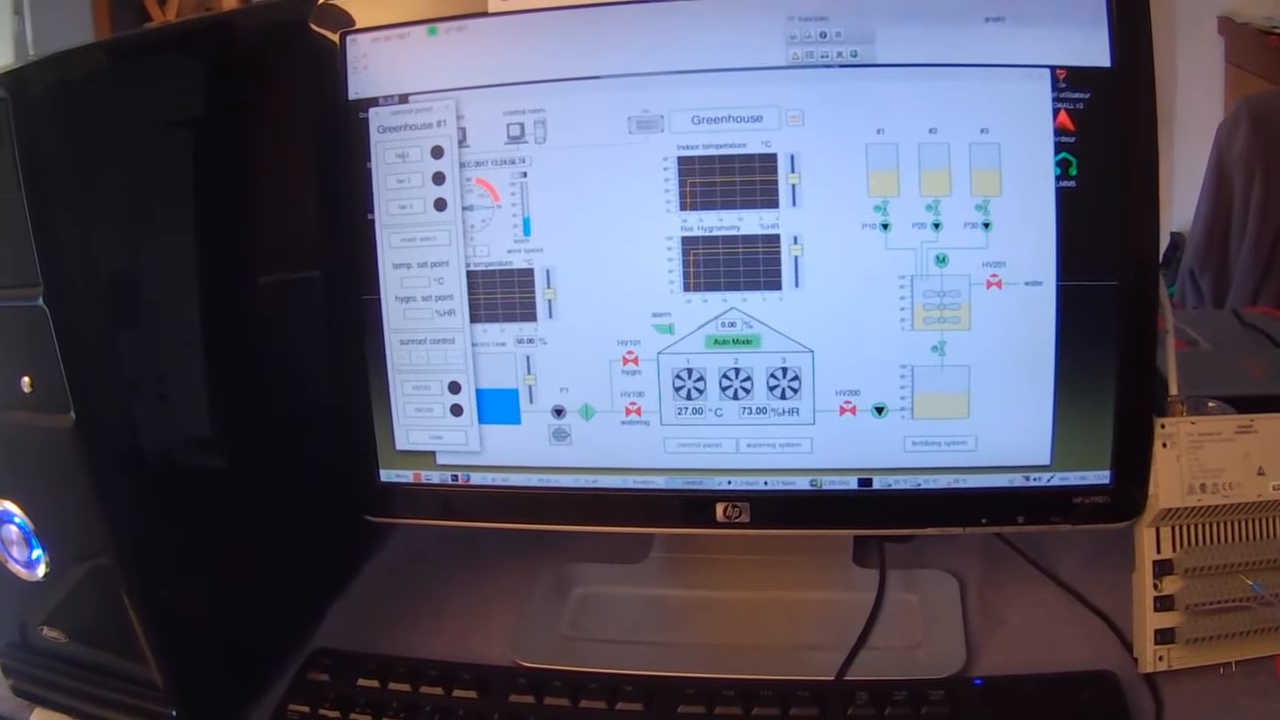
Switch on fans 1 and 2 in the Greenhouse #1 control panel, and open the Rack I/O window and move it aside.
left_click(393, 146)
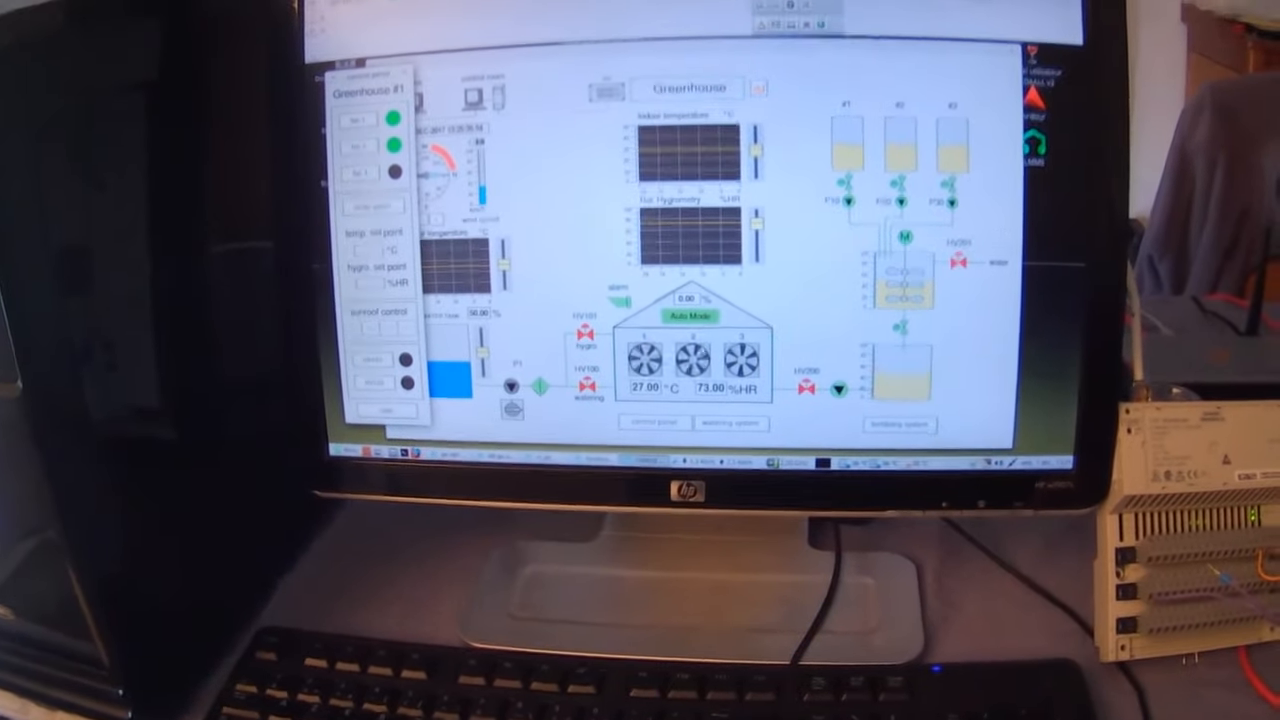
left_click(608, 104)
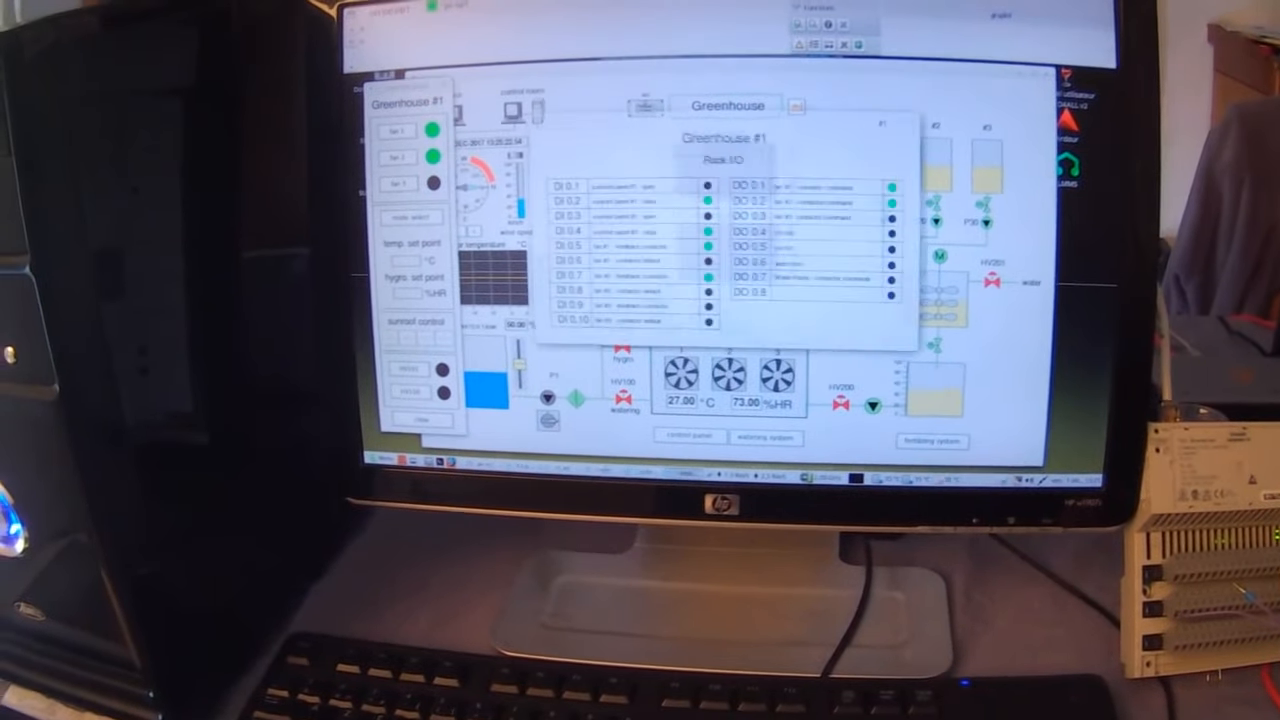
left_click_drag(567, 143, 731, 49)
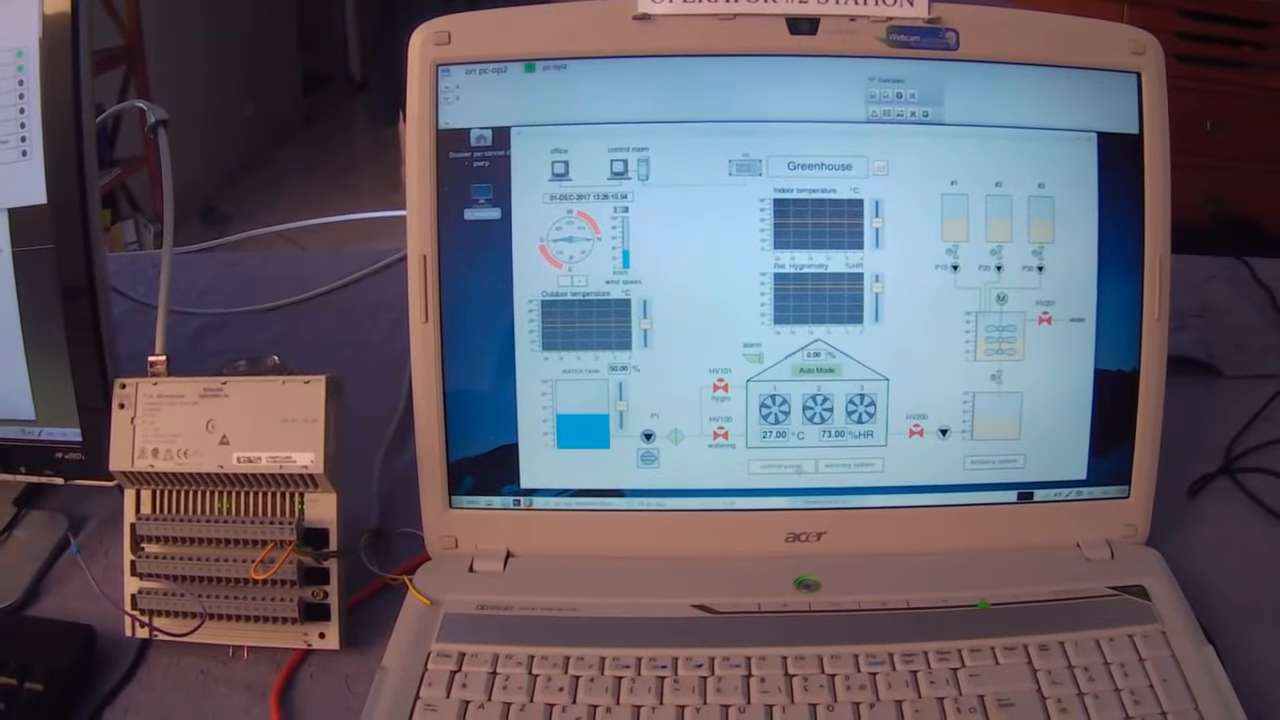
Open the Greenhouse #1 control panel on the operator #2 station, move it aside and switch fan 2 off.
left_click(790, 467)
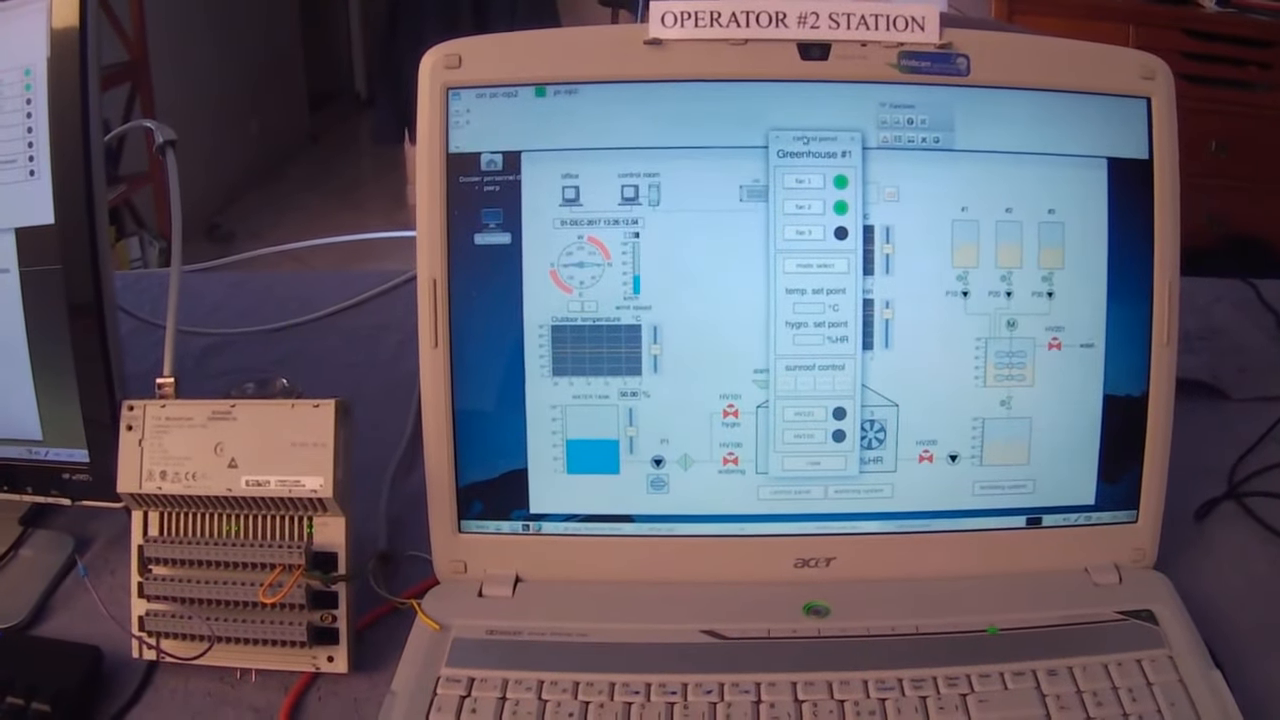
left_click_drag(805, 140, 585, 145)
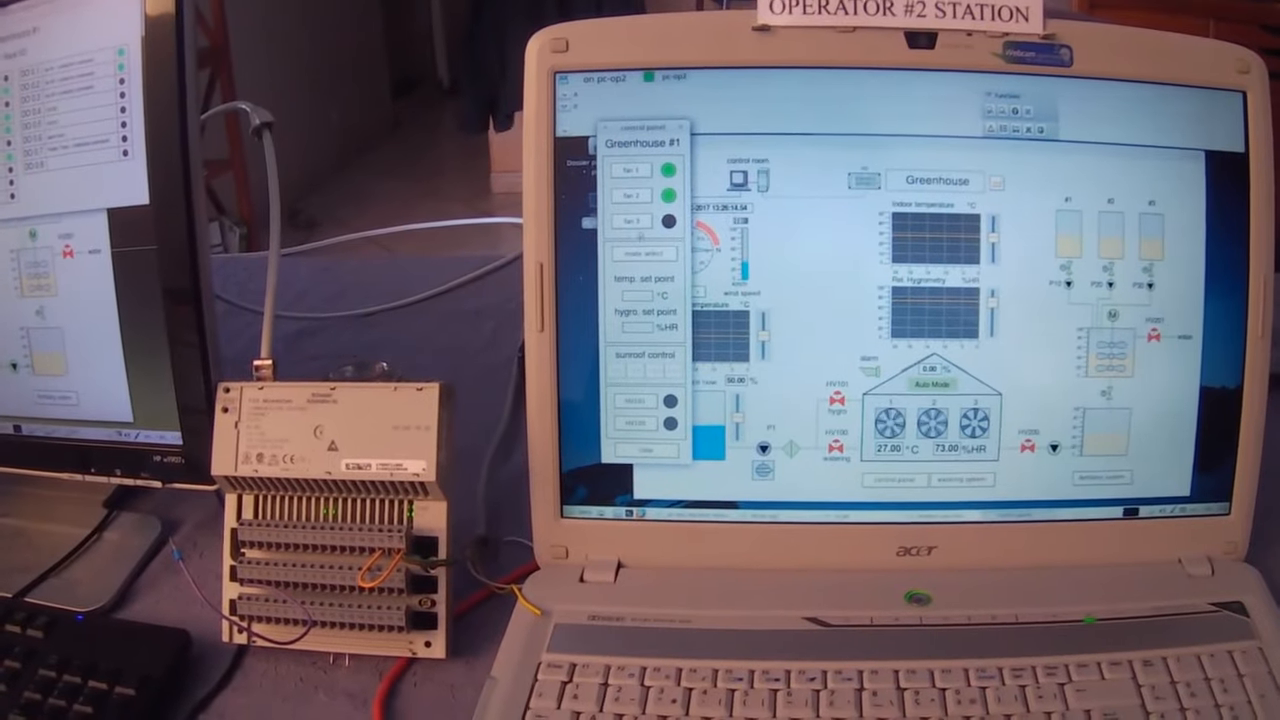
left_click(642, 181)
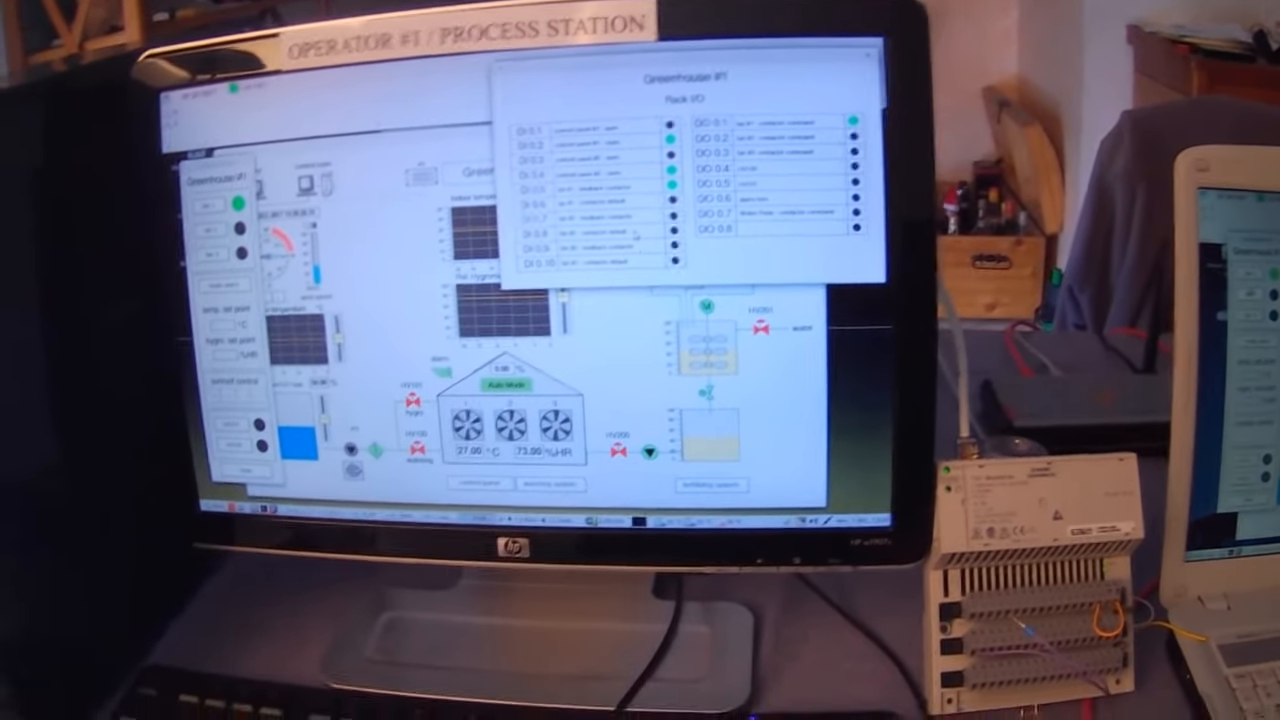
Close the Rack I/O window on the process station, examine the indoor temperature trend and close the trend window.
left_click(868, 57)
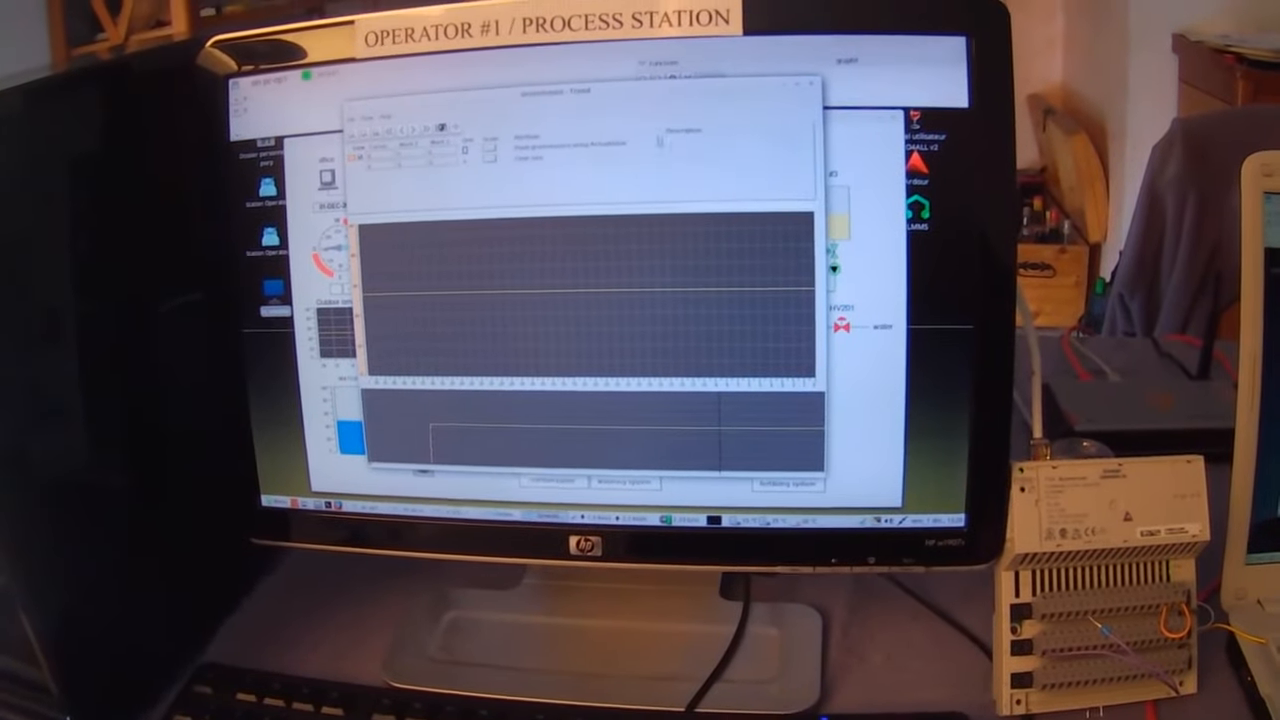
left_click_drag(669, 99, 618, 103)
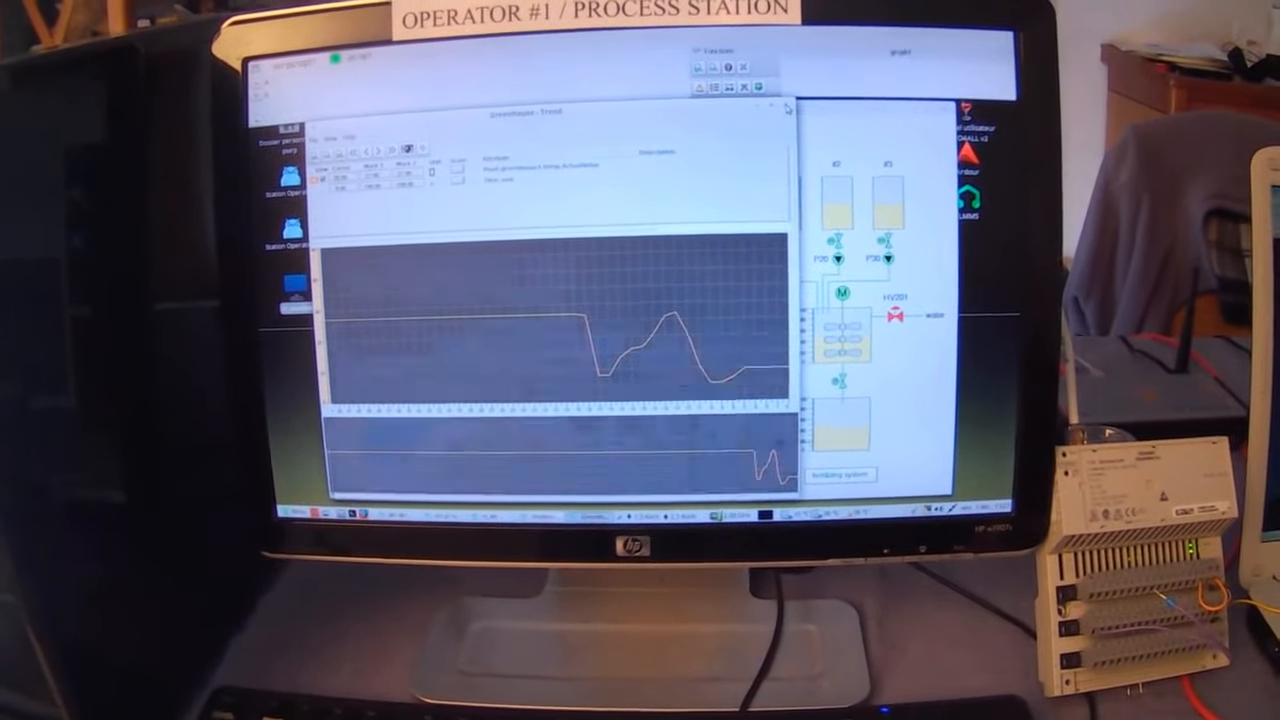
left_click(781, 109)
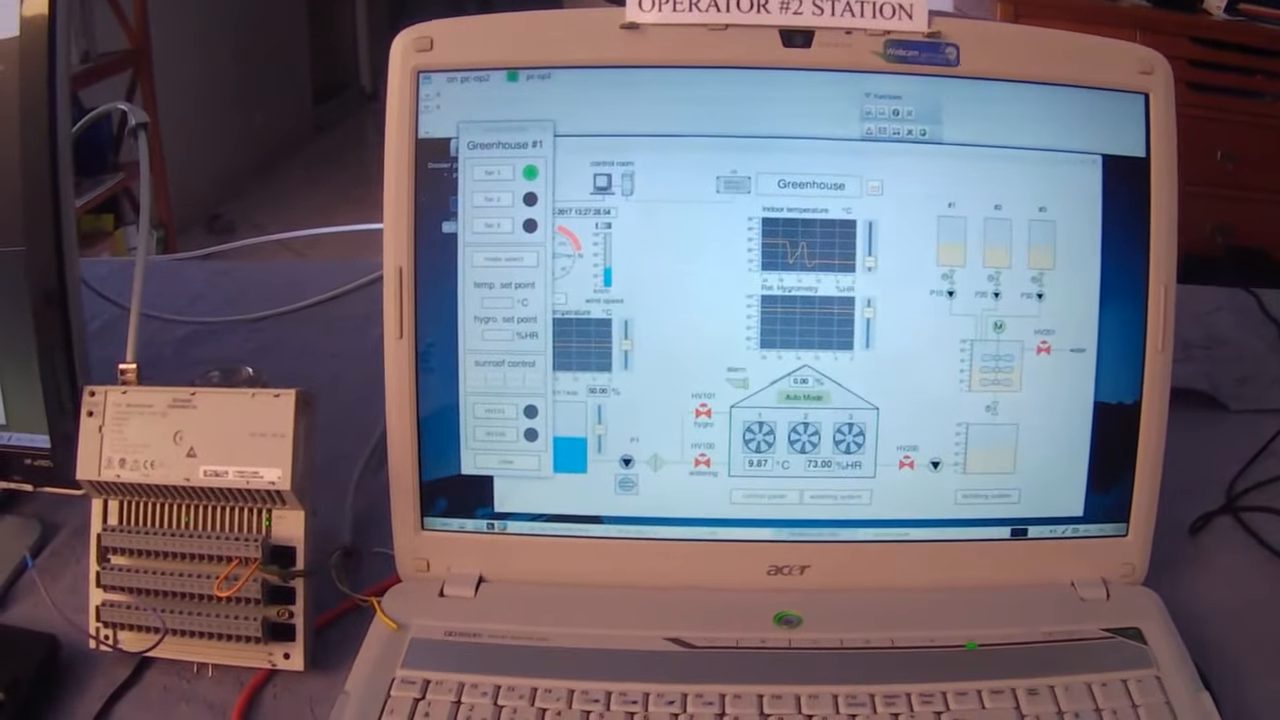
Close the control panel on the operator #2 station and switch the greenhouse to manual mode from the process station's control panel.
left_click(500, 448)
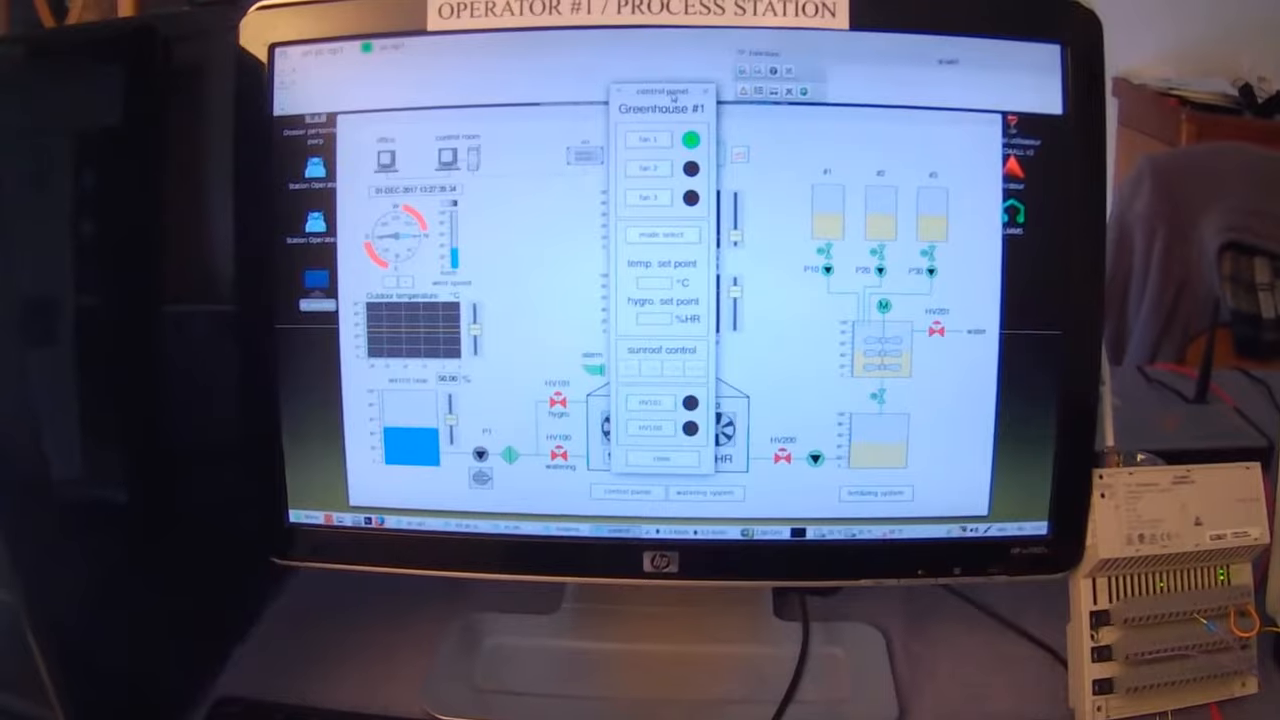
left_click_drag(673, 97, 423, 135)
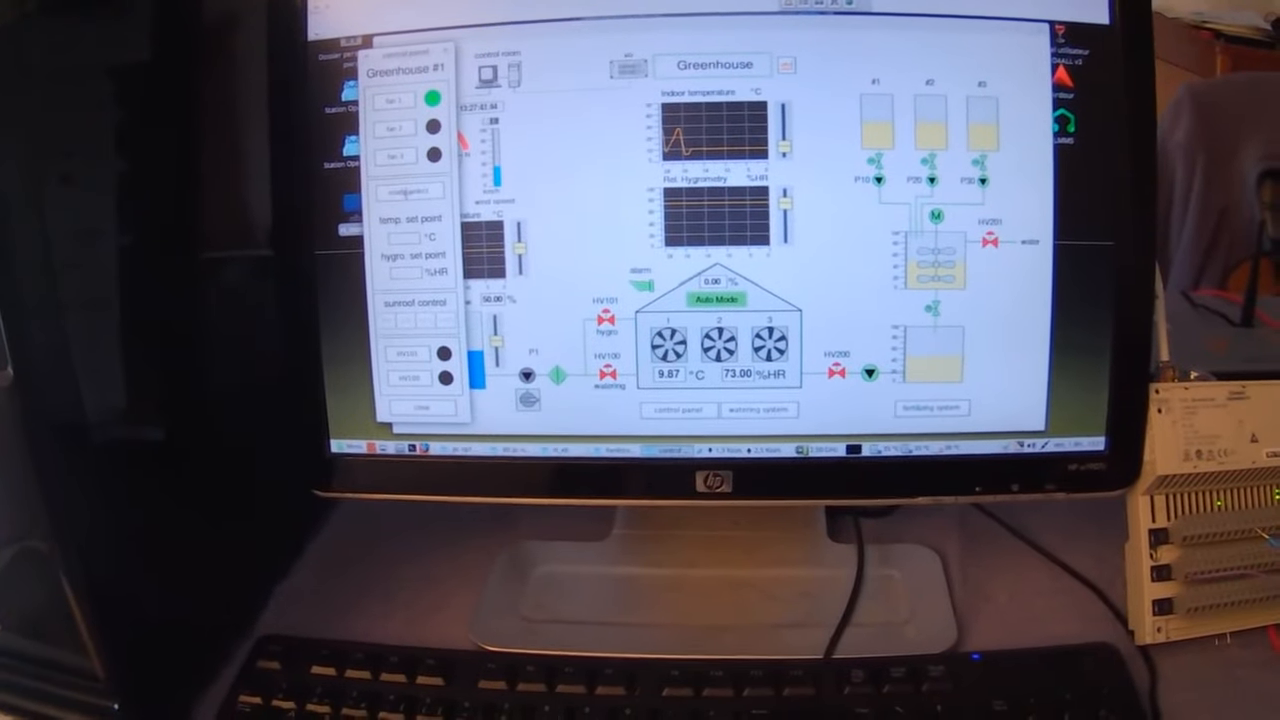
left_click(406, 193)
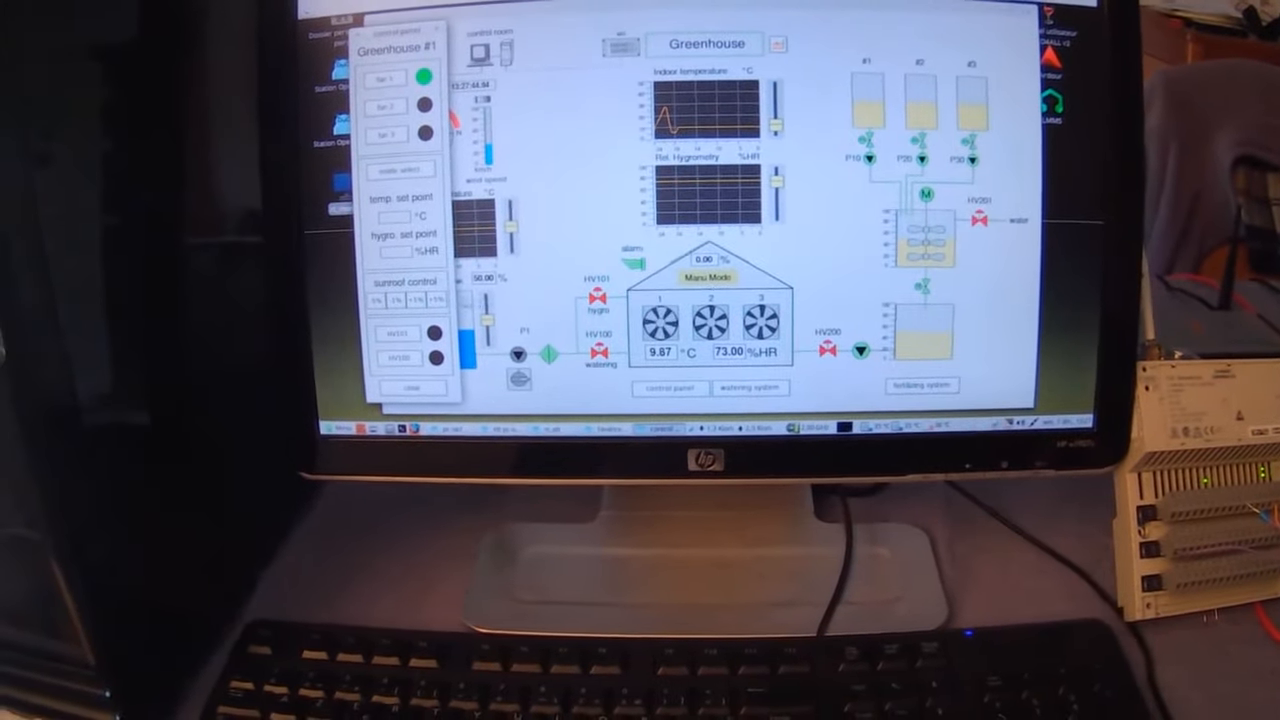
Raise the sunroof opening to 60 % in the largest positive increments of the sunroof control.
left_click(422, 298)
left_click(422, 298)
left_click(422, 298)
left_click(425, 297)
left_click(425, 297)
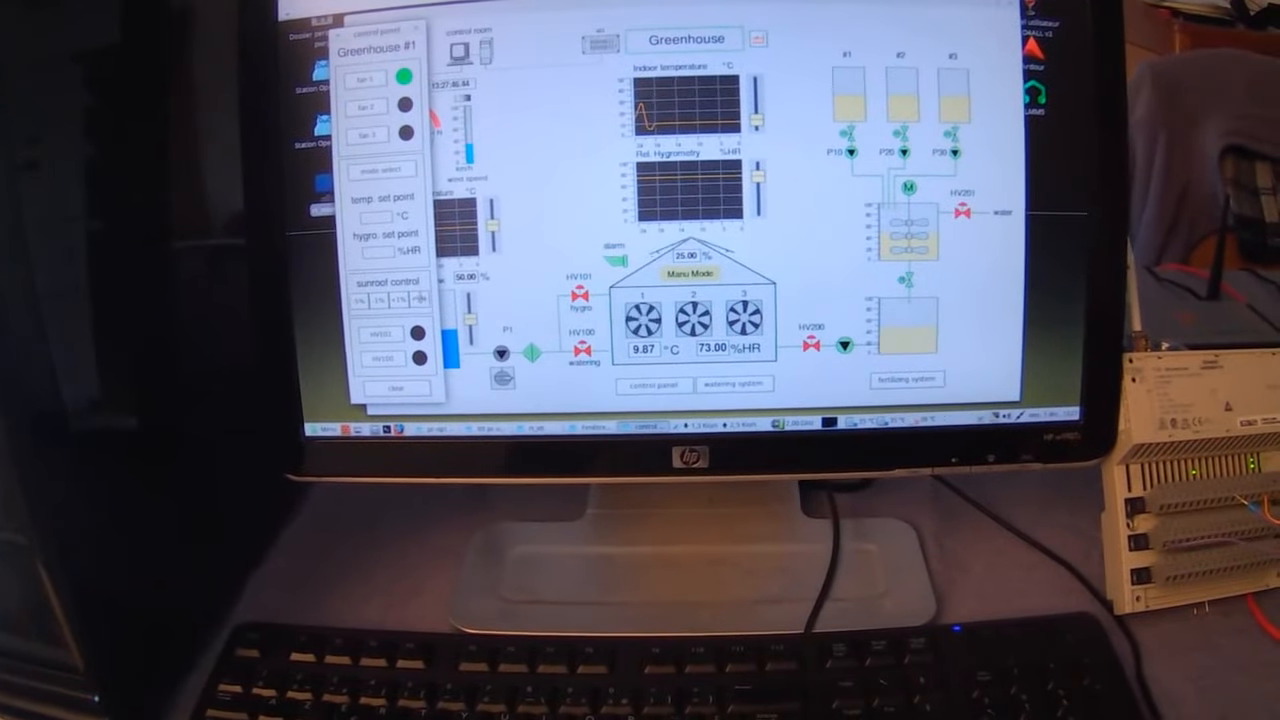
left_click(425, 297)
left_click(425, 297)
left_click(425, 297)
left_click(425, 297)
left_click(425, 297)
left_click(425, 297)
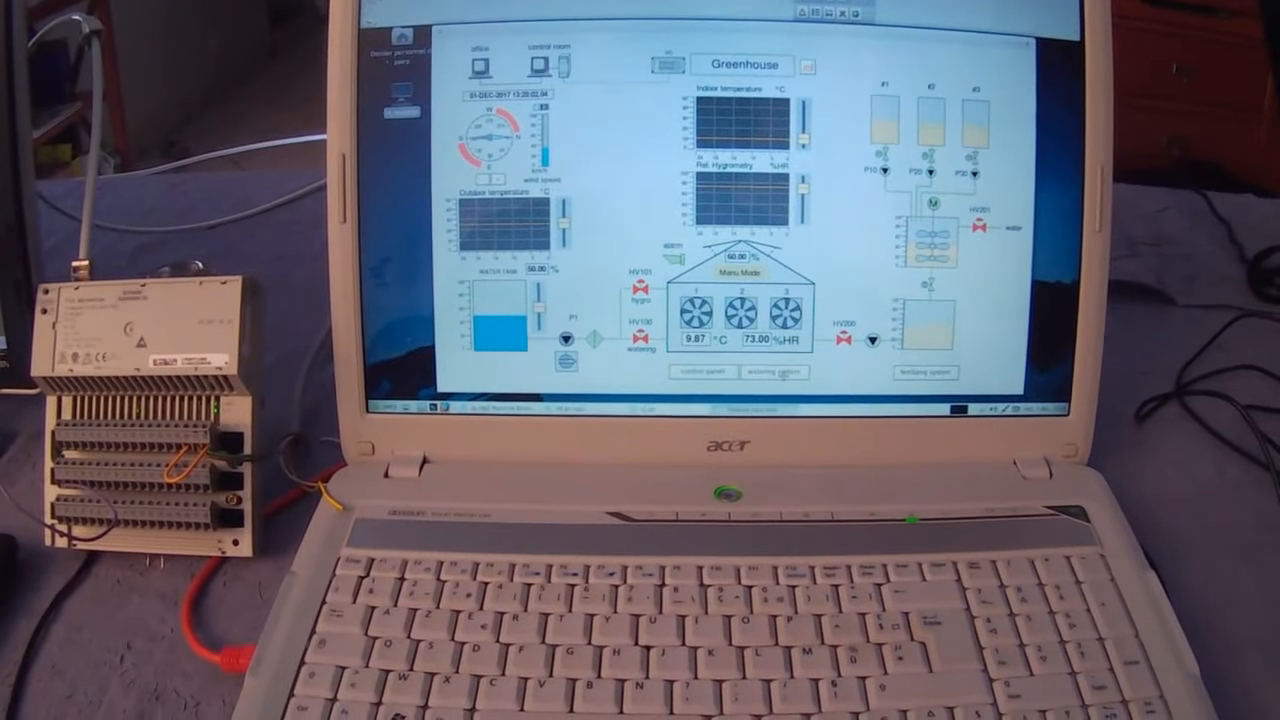
On the operator #2 station, activate a watering time slot for Area #1 and Area #2 in the Watering System, and close it.
left_click(778, 378)
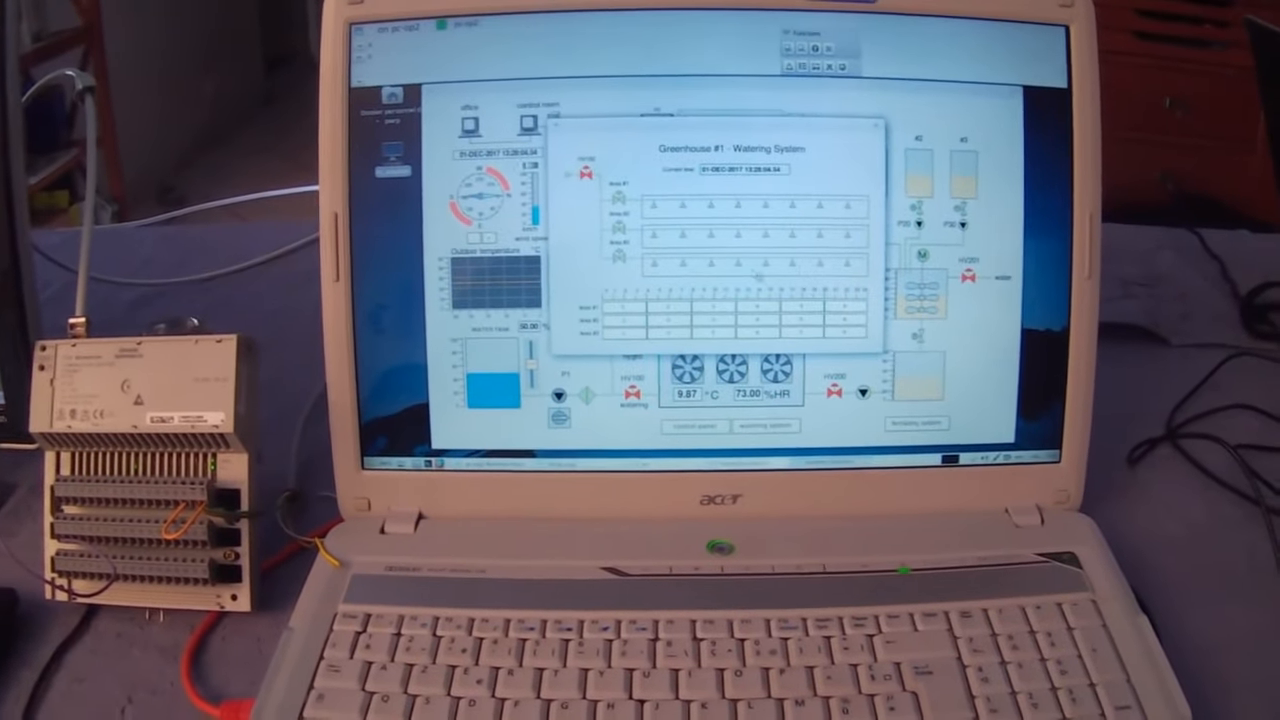
left_click(802, 283)
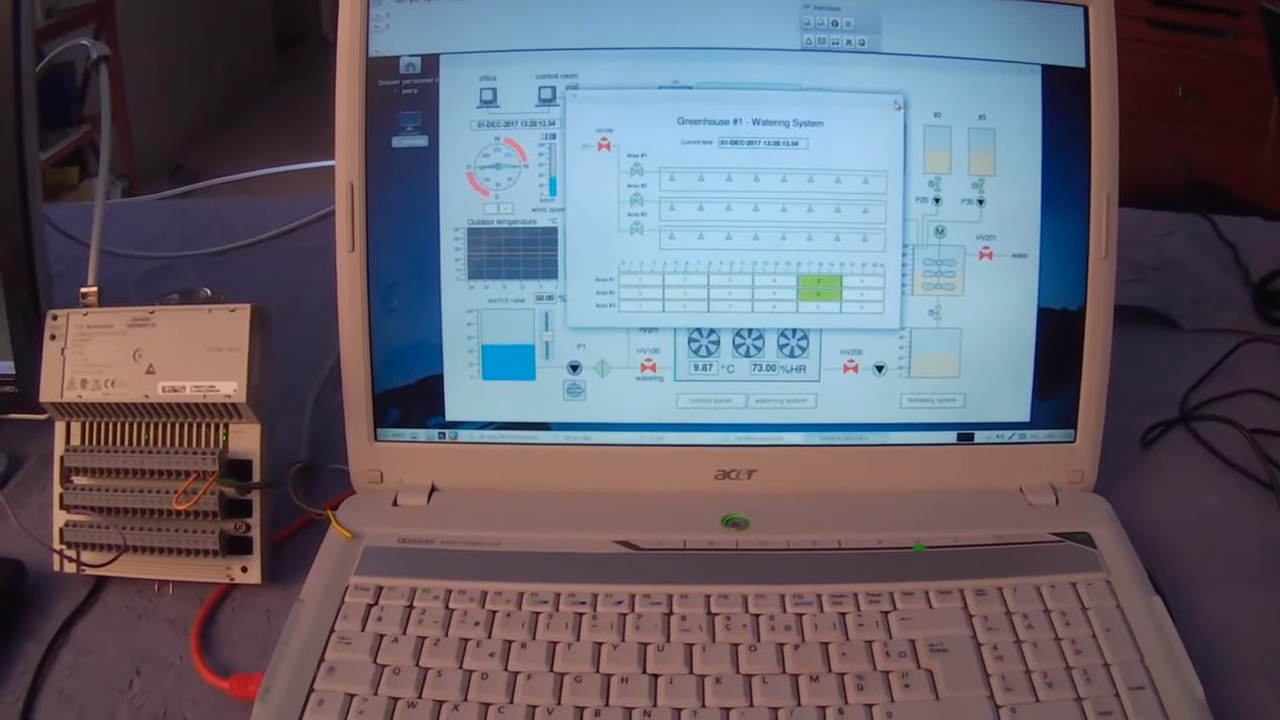
left_click(892, 110)
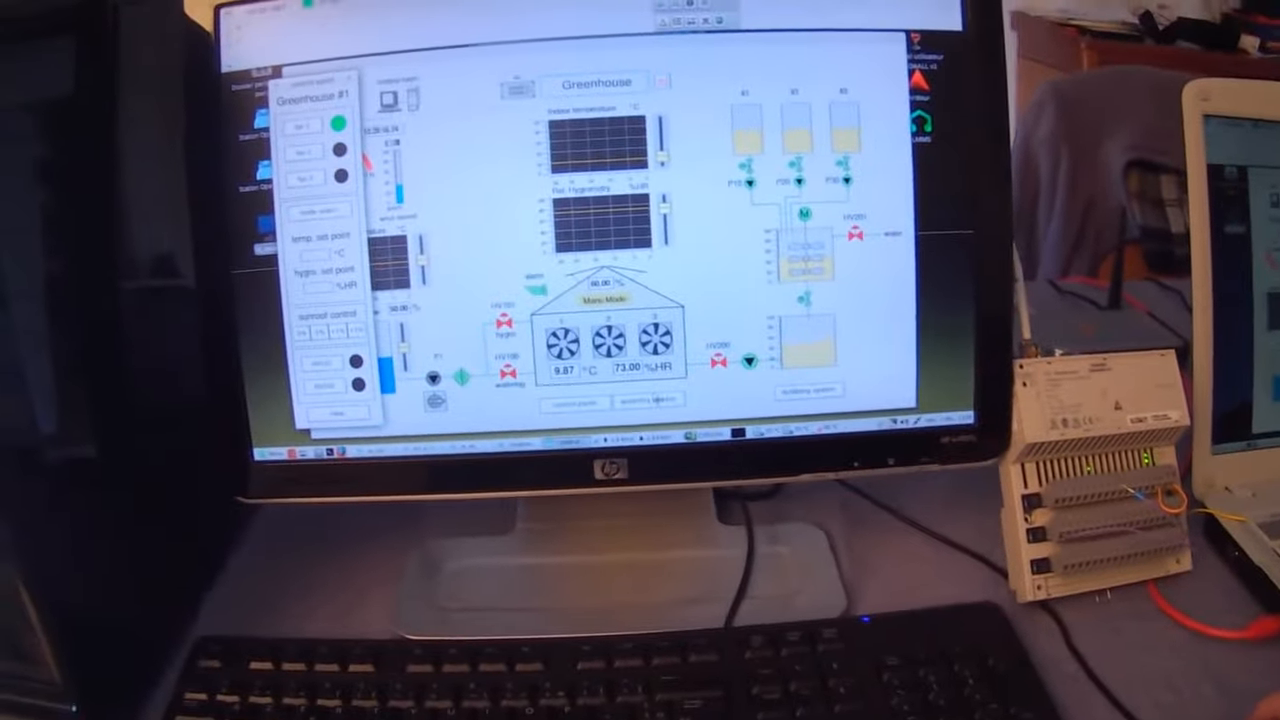
Check the watering system schedule on the process station, and close it and the Greenhouse #1 control panel.
left_click(622, 379)
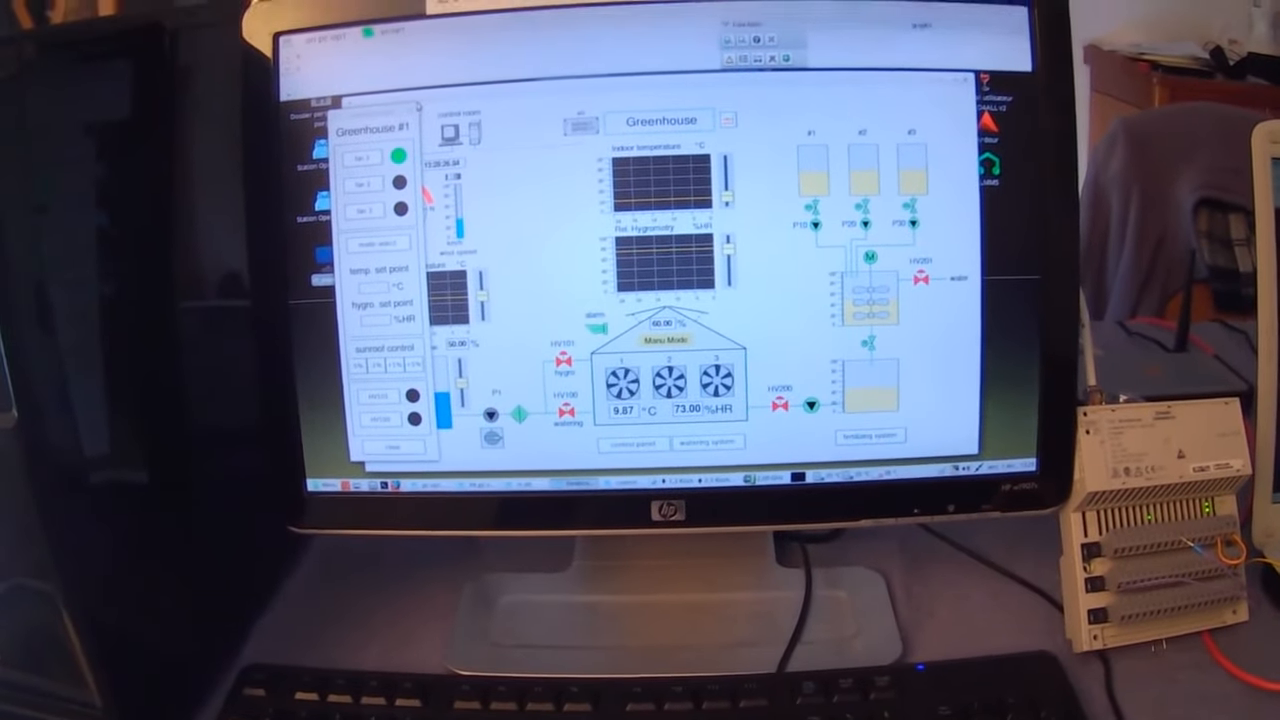
left_click(409, 109)
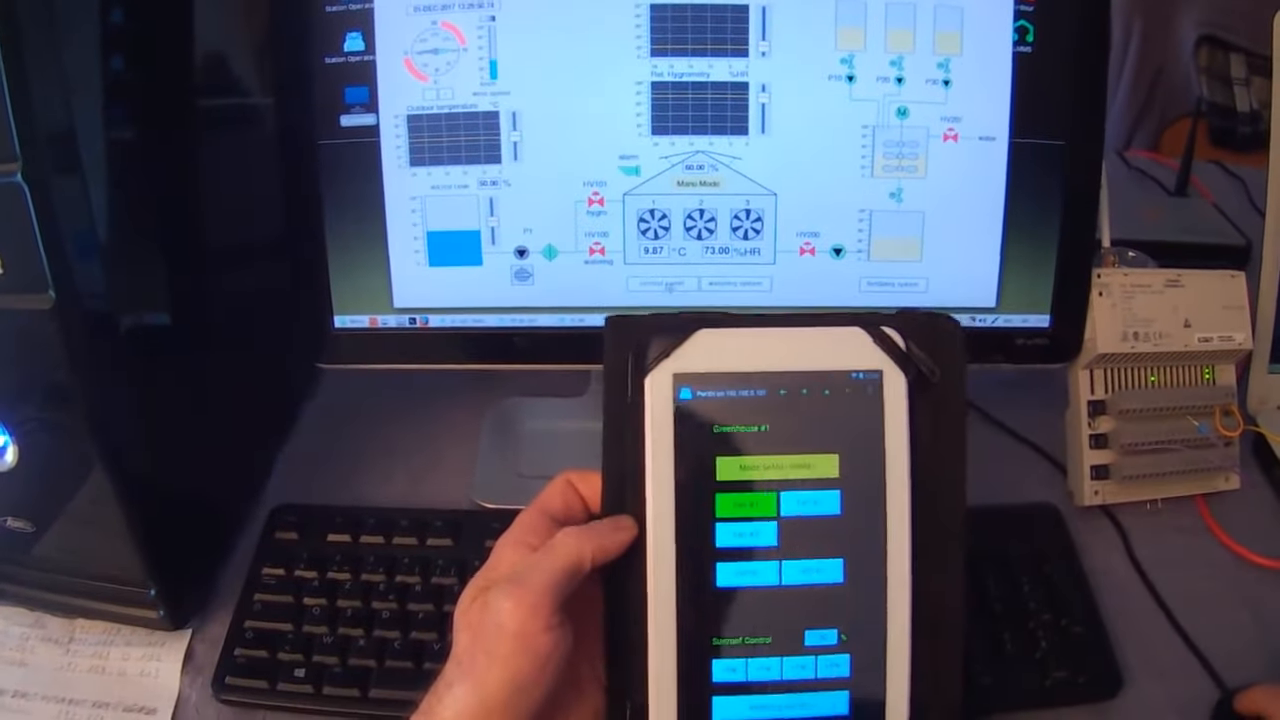
Open the Greenhouse #1 control panel and Watering System windows on the process station and move both aside.
left_click(675, 289)
left_click_drag(703, 3, 405, 34)
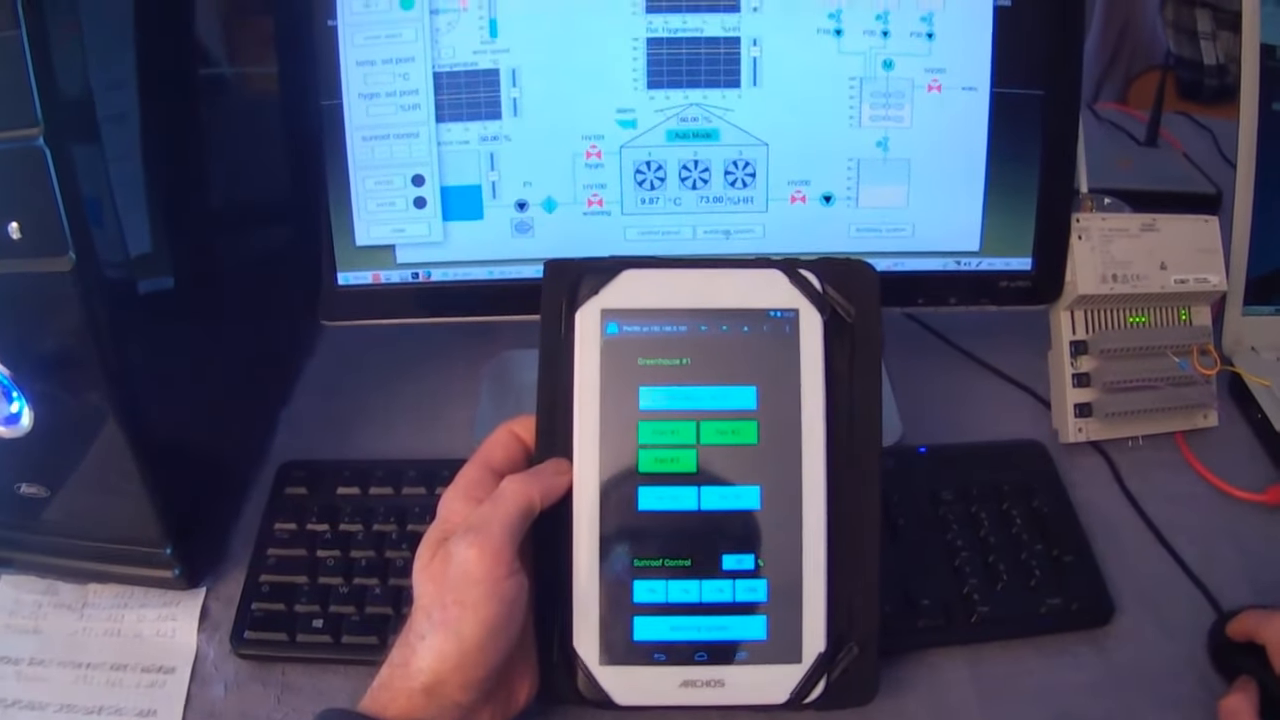
left_click(725, 209)
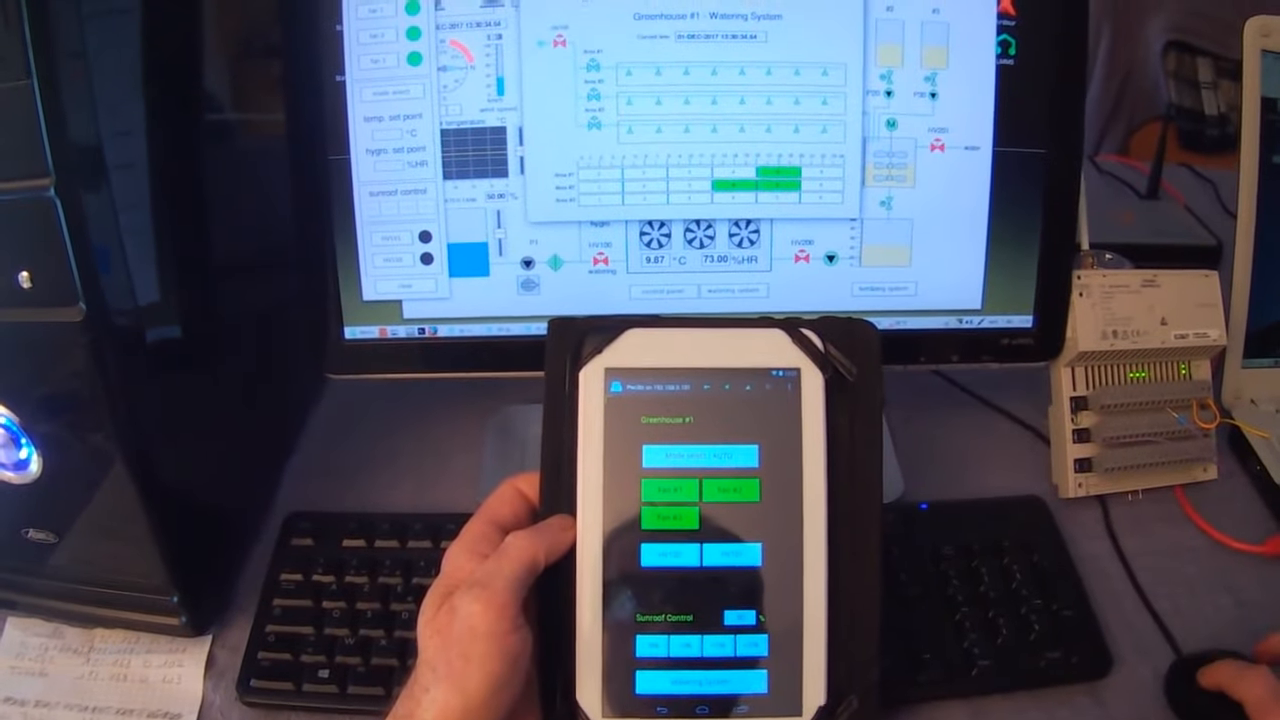
left_click_drag(690, 2, 819, 0)
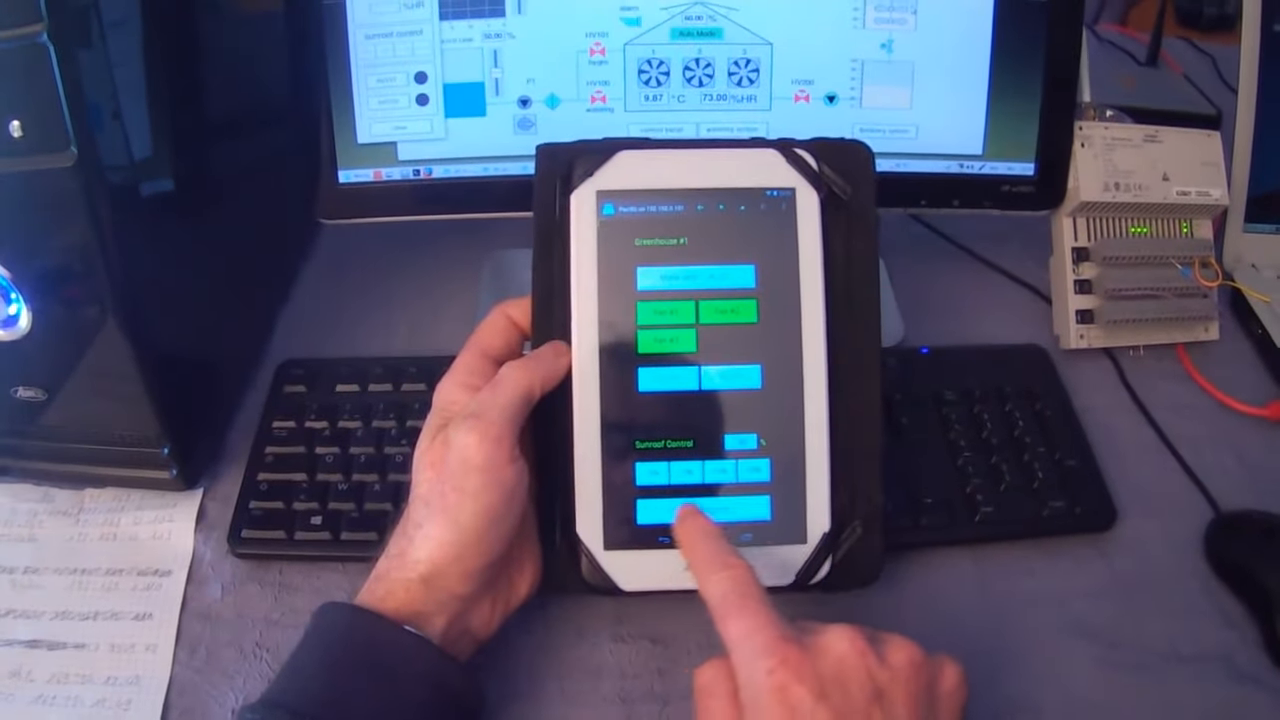
View the Greenhouse #1 Watering System page on the tablet and return to the tablet's home screen.
left_click(692, 474)
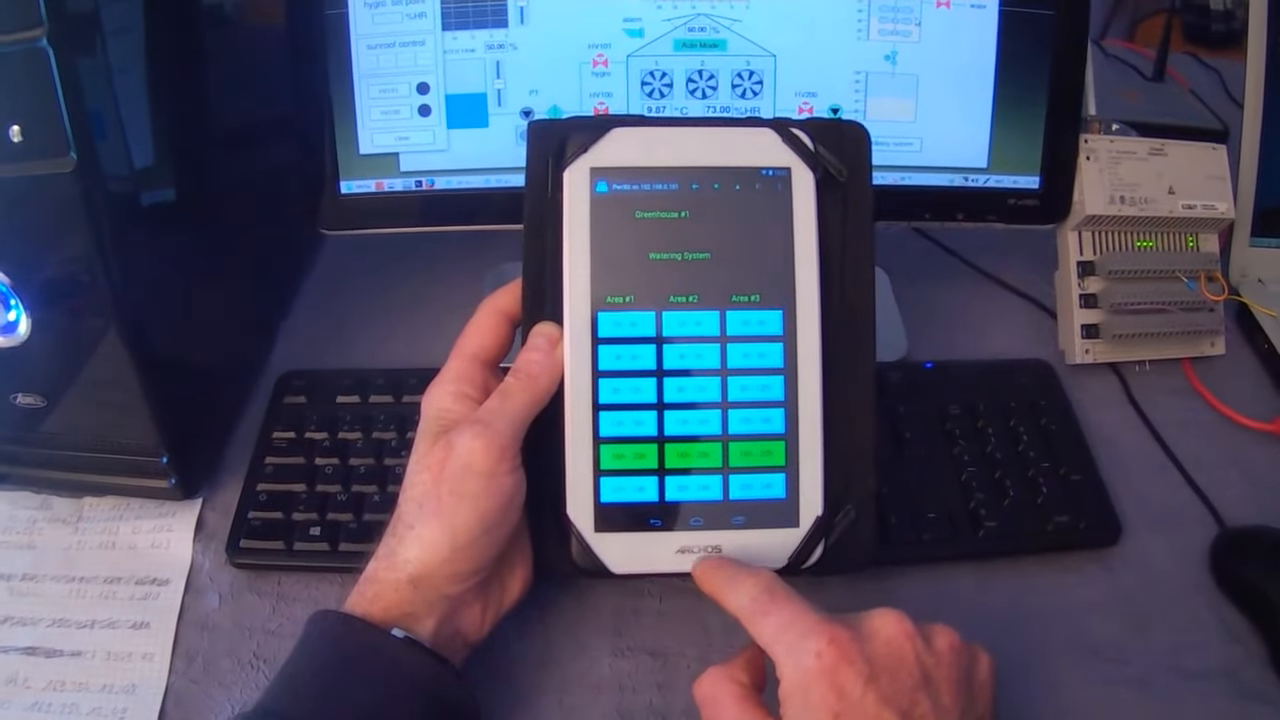
left_click(700, 533)
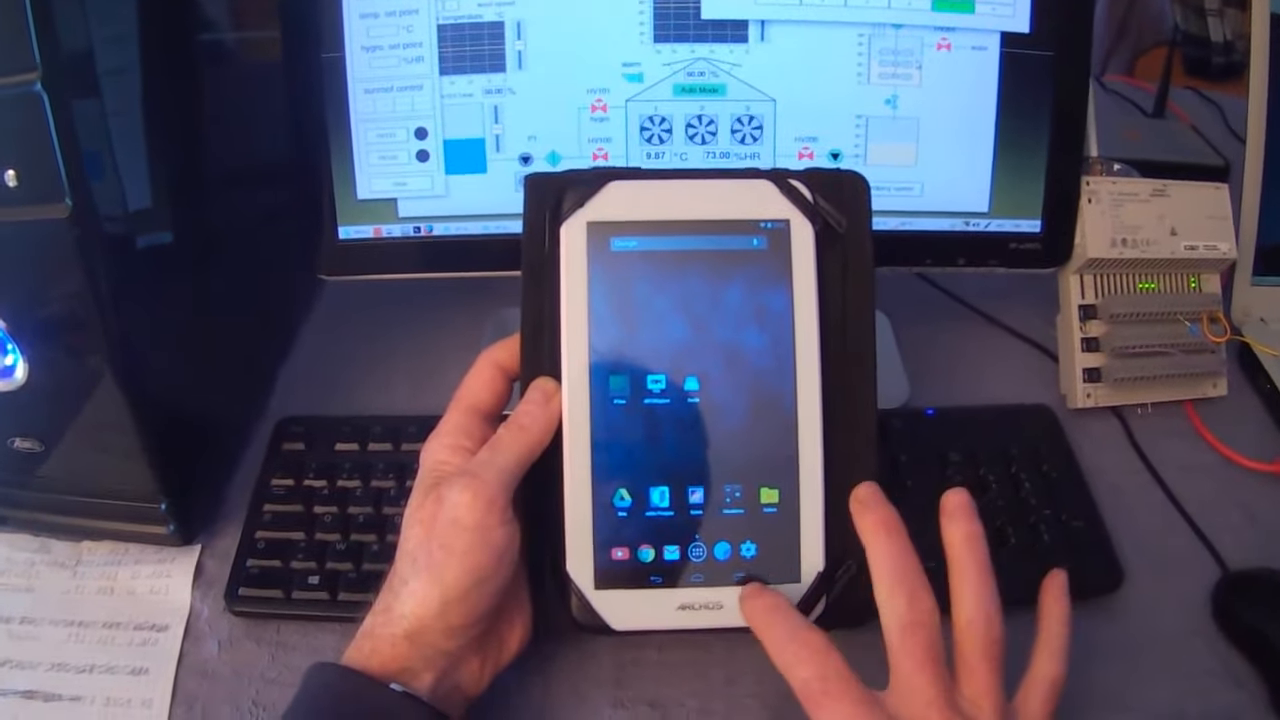
left_click(743, 587)
left_click(700, 560)
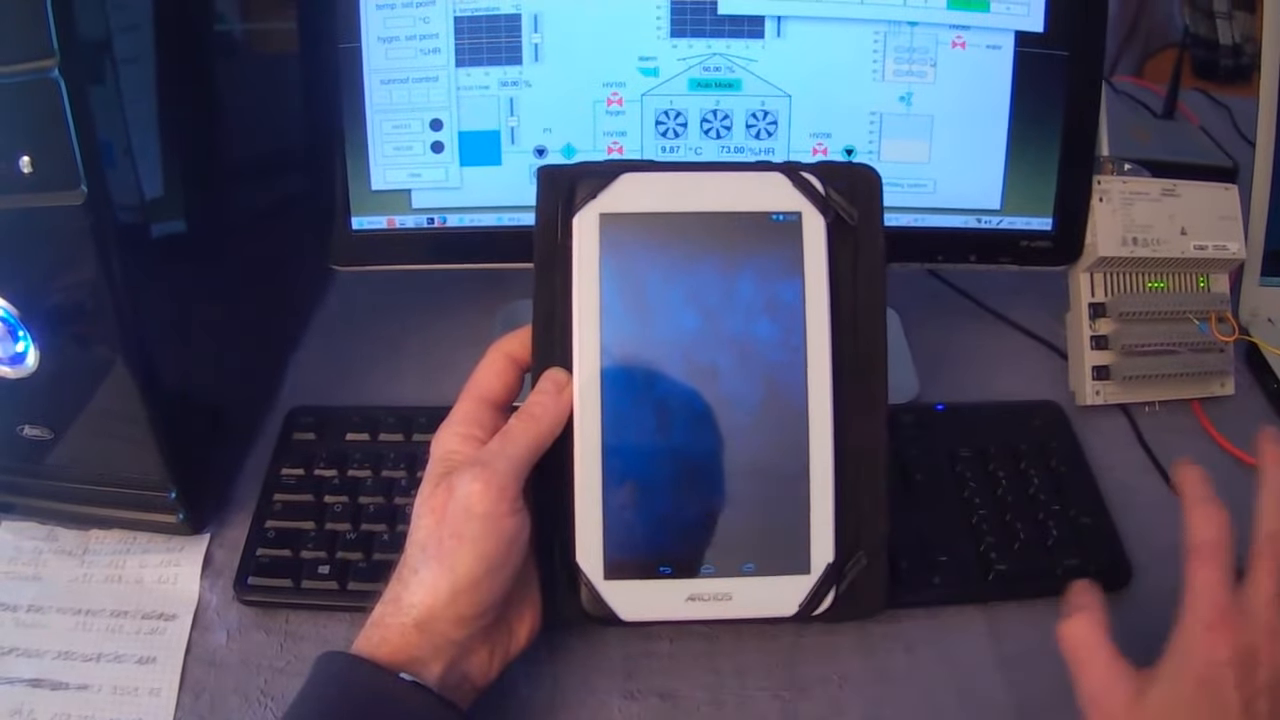